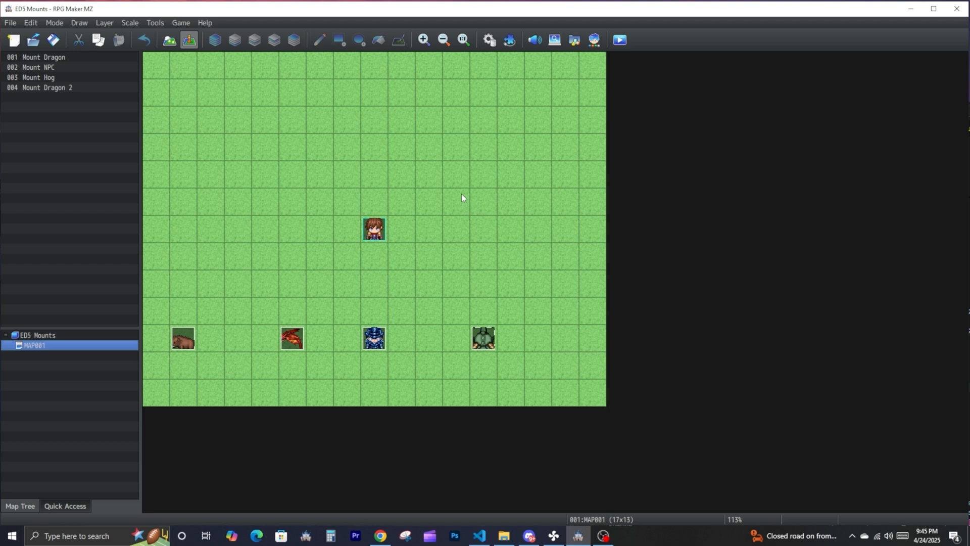
- Start a playtest of the map and ride the blue armoured NPC mount around, moving upward across the grass
left_click(619, 40)
left_click(485, 362)
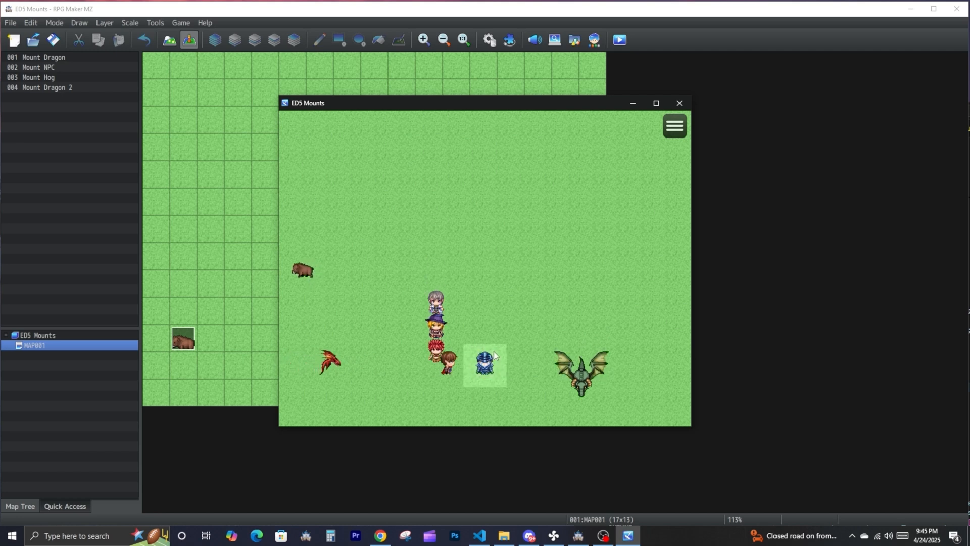
left_click(442, 276)
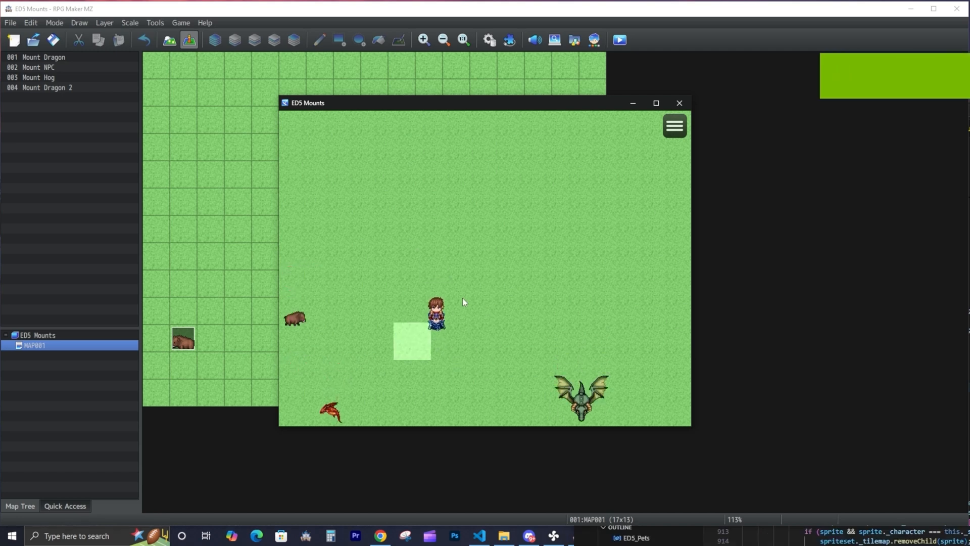
left_click(462, 298)
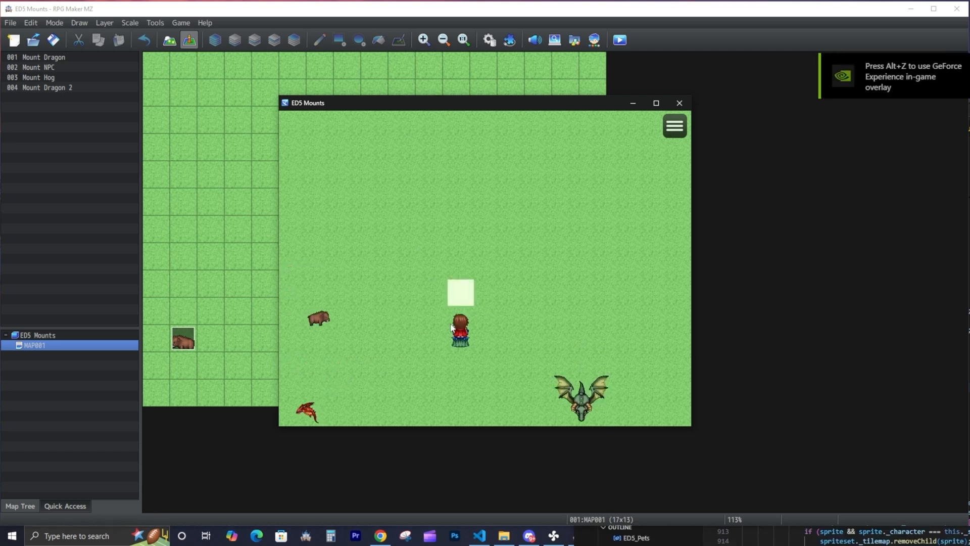
left_click(427, 302)
- Walk the party over to the wandering hog and test interacting with it as a mount
left_click(295, 325)
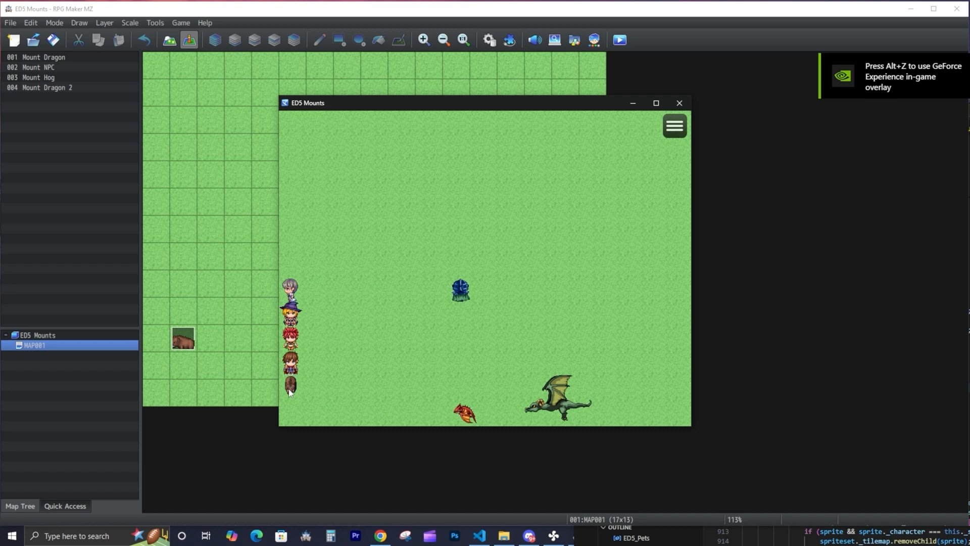
left_click(380, 362)
left_click(347, 411)
left_click(367, 411)
- Test riding the large green dragon around the map and end the playtest
left_click(467, 413)
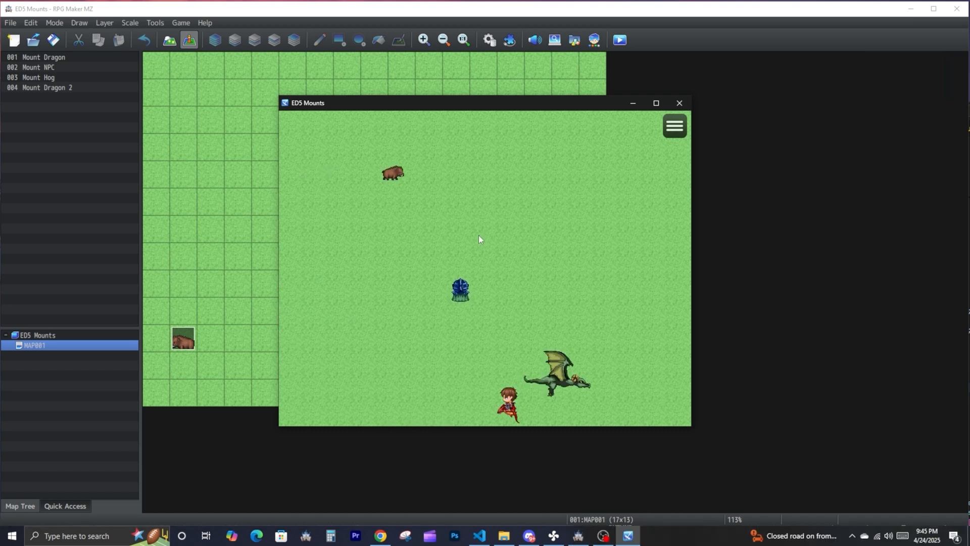
left_click(478, 237)
left_click(377, 266)
left_click(487, 287)
left_click(389, 260)
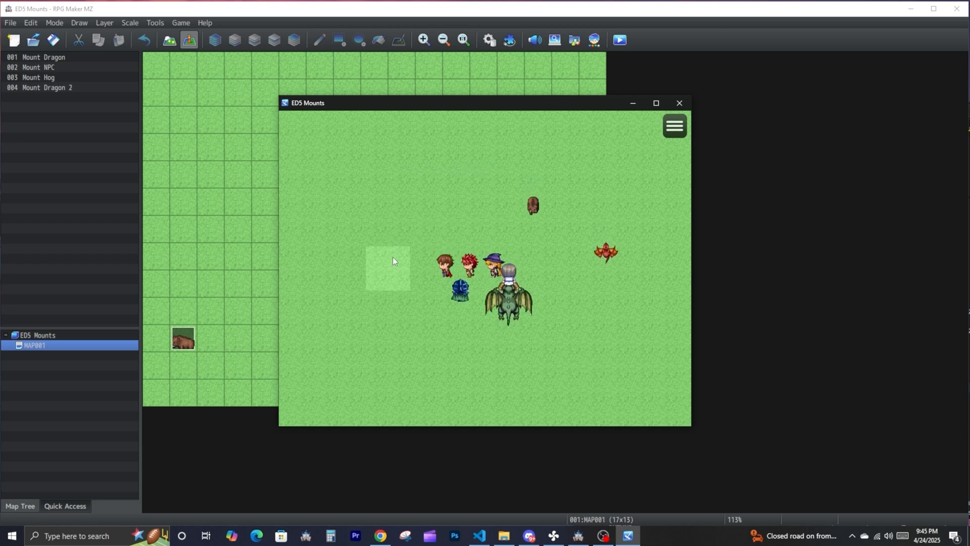
left_click(388, 365)
left_click(462, 311)
left_click(485, 222)
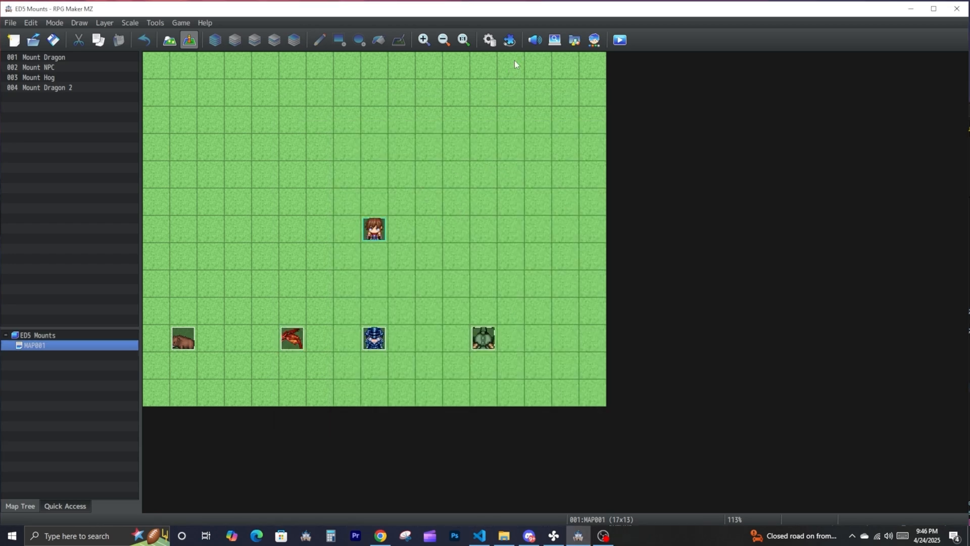
- Add the ED5_Pets plugin to the project's plugin list with its default parameters
left_click(509, 40)
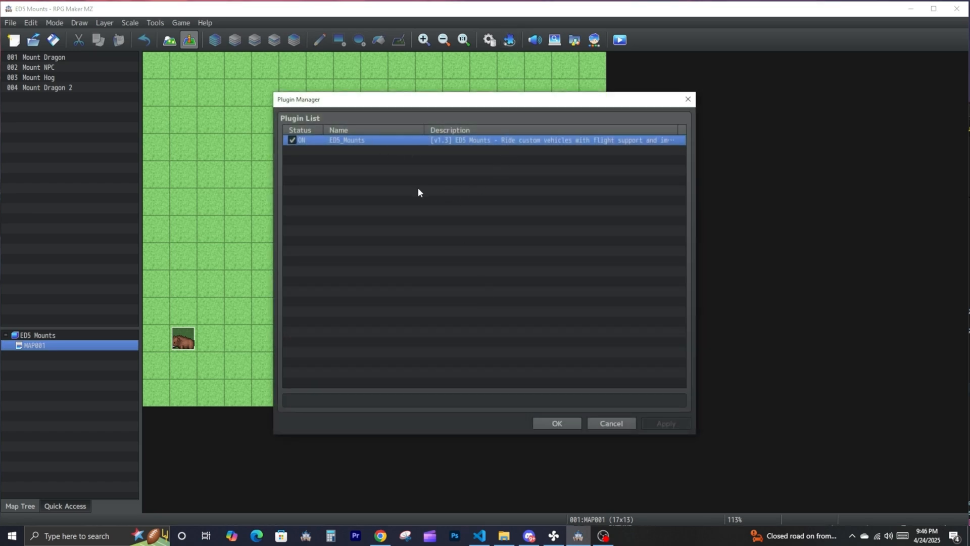
double_click(360, 152)
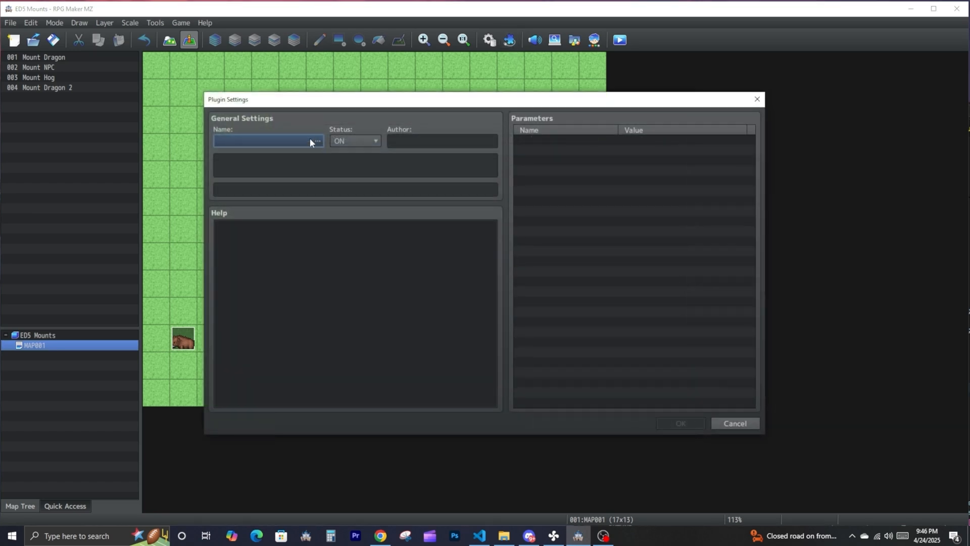
left_click(310, 139)
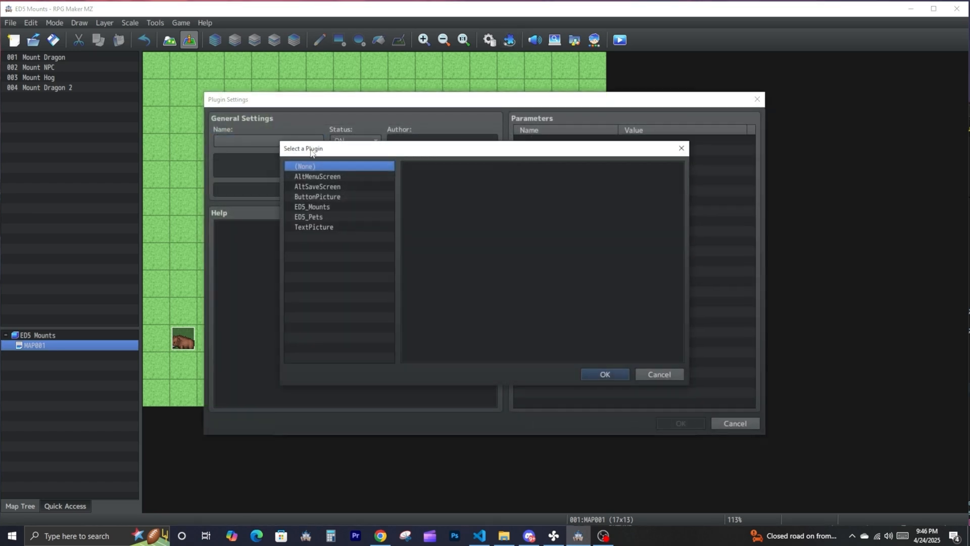
left_click(309, 217)
left_click(596, 374)
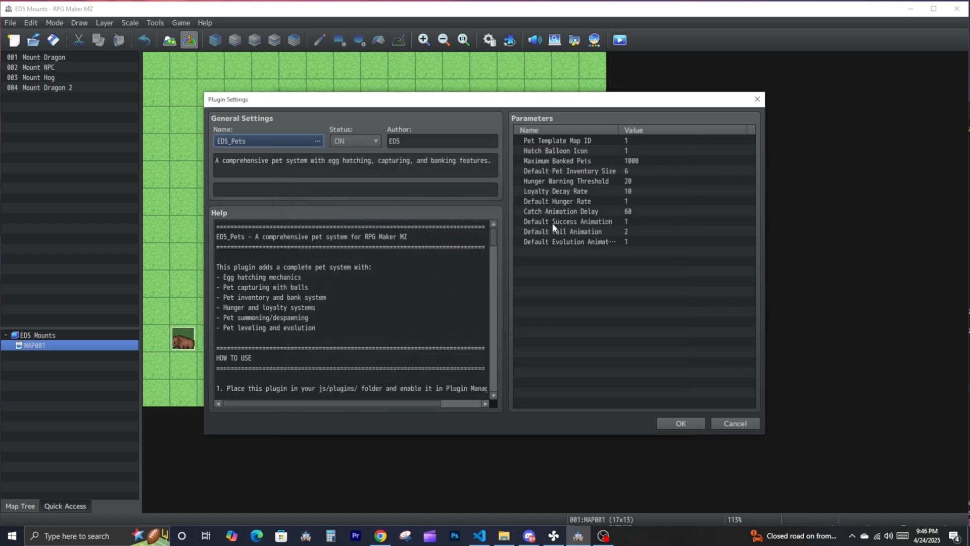
left_click(659, 423)
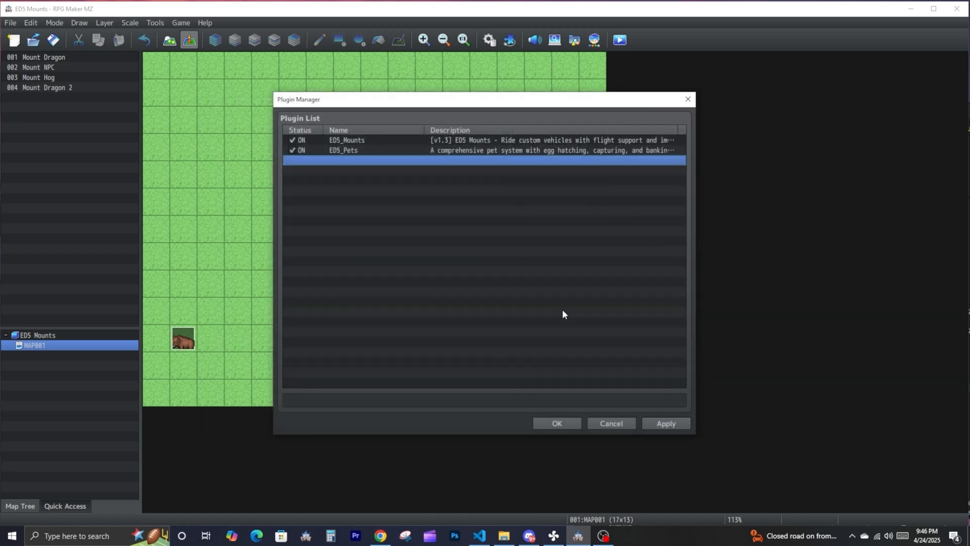
- Read the ED5_Mounts plugin's help on its note and comment tags, and confirm the plugin list
left_click(374, 141)
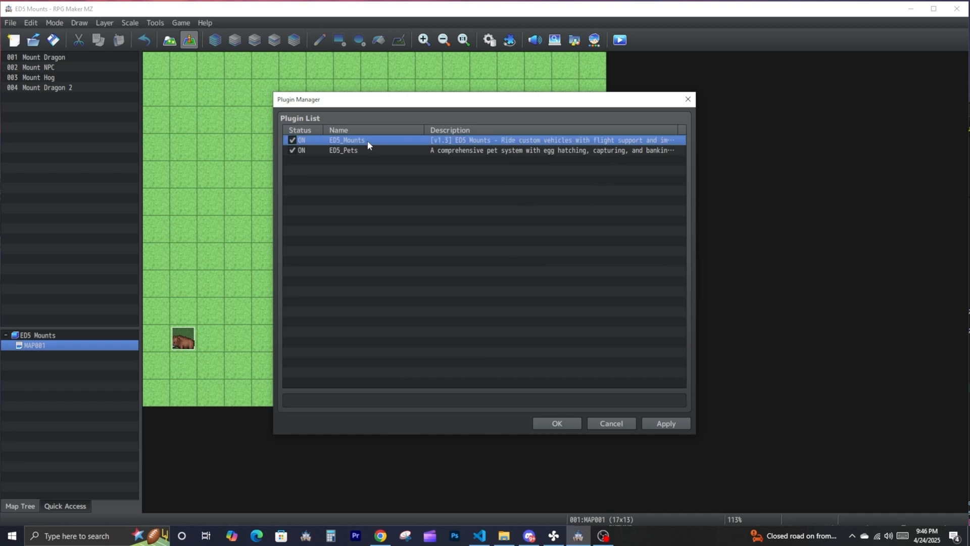
double_click(368, 140)
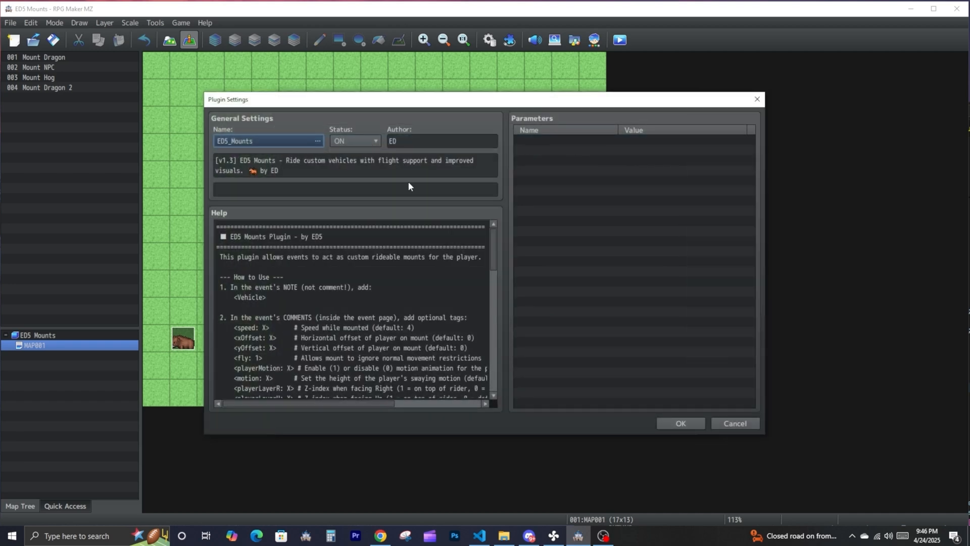
scroll(367, 312, "down", 2)
scroll(395, 337, "down", 2)
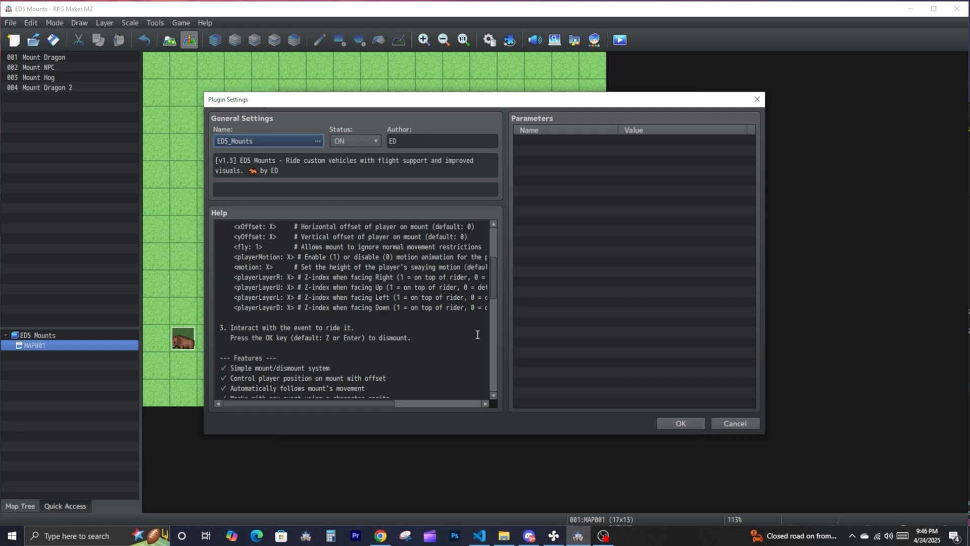
left_click(674, 424)
left_click(555, 424)
- Move the Mount Hog event up to tile 1,6 and open it to check its <Vehicle> note
left_click(183, 337)
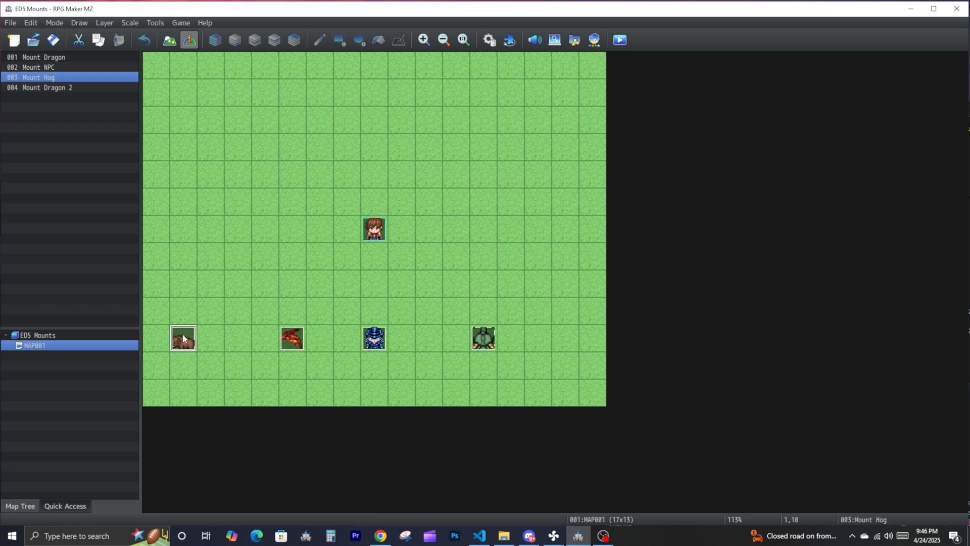
left_click_drag(195, 223, 195, 225)
double_click(186, 230)
left_click_drag(359, 111, 301, 104)
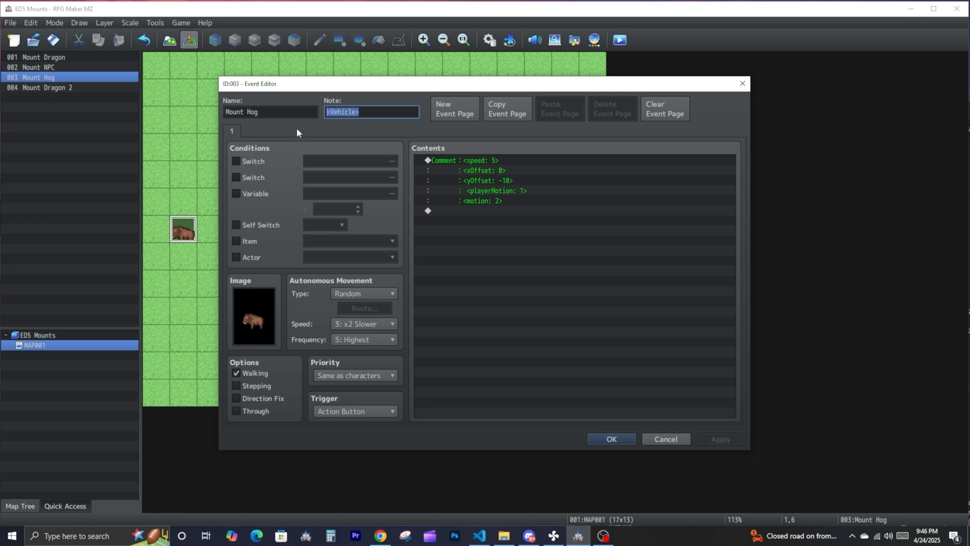
- Open the Mount Hog event's comment for editing and examine the speed, xOffset, yOffset and playerMotion tags
left_click(480, 160)
right_click(480, 159)
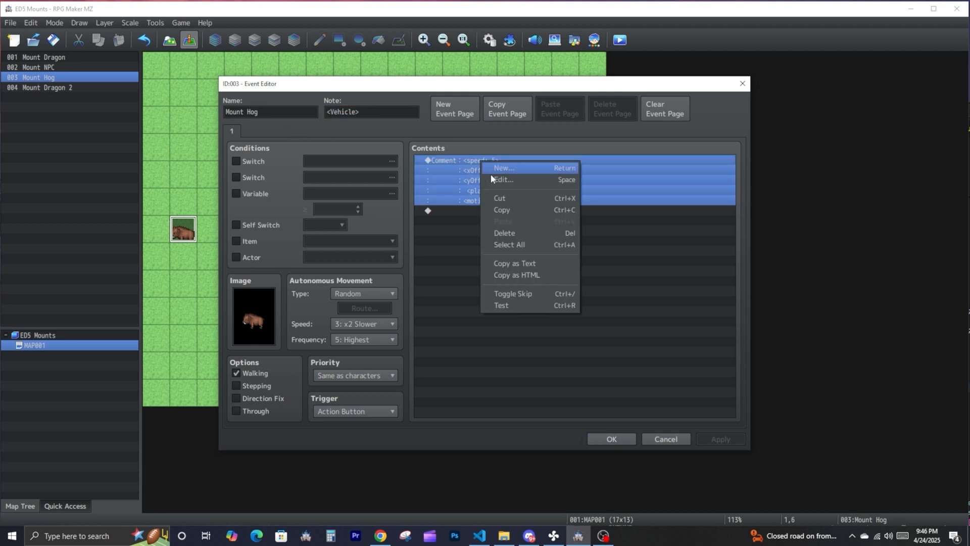
left_click(538, 179)
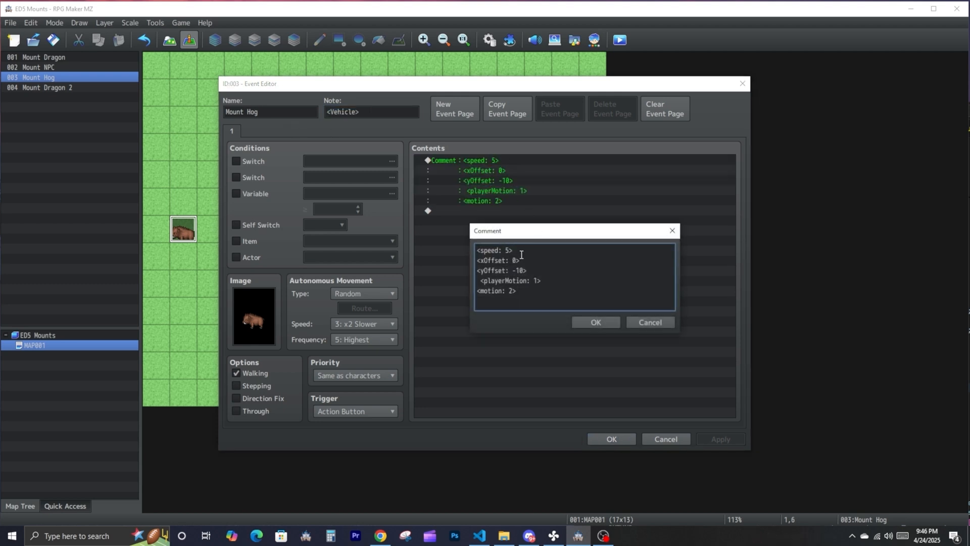
left_click_drag(525, 251, 429, 230)
left_click_drag(528, 260, 462, 257)
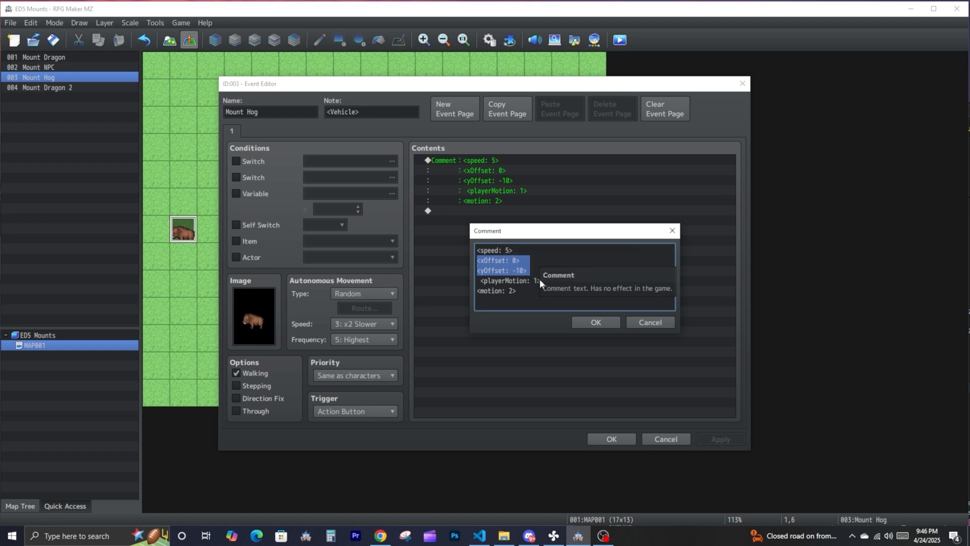
left_click_drag(541, 281, 479, 283)
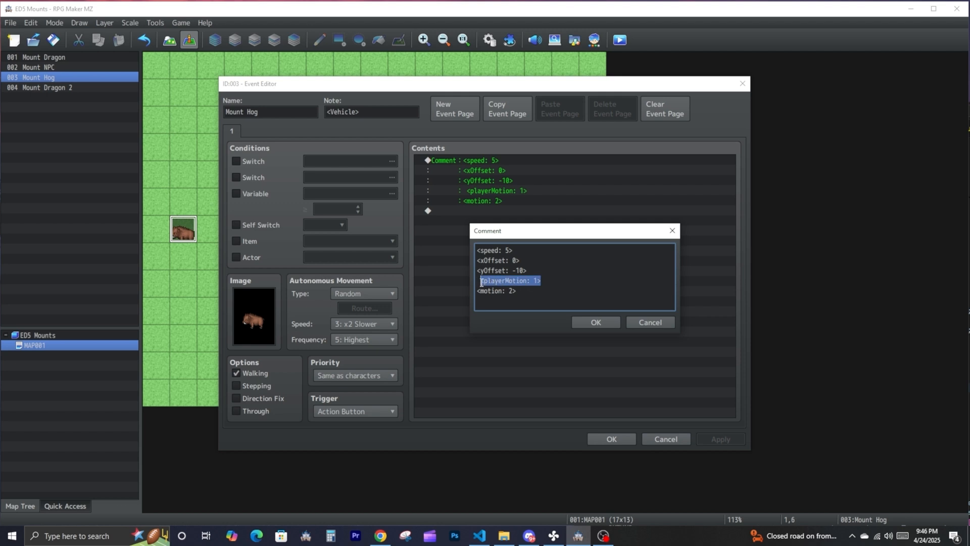
- Remove the leading space before the playerMotion tag, check the motion tag, and save the comment and the Mount Hog event
left_click(481, 282)
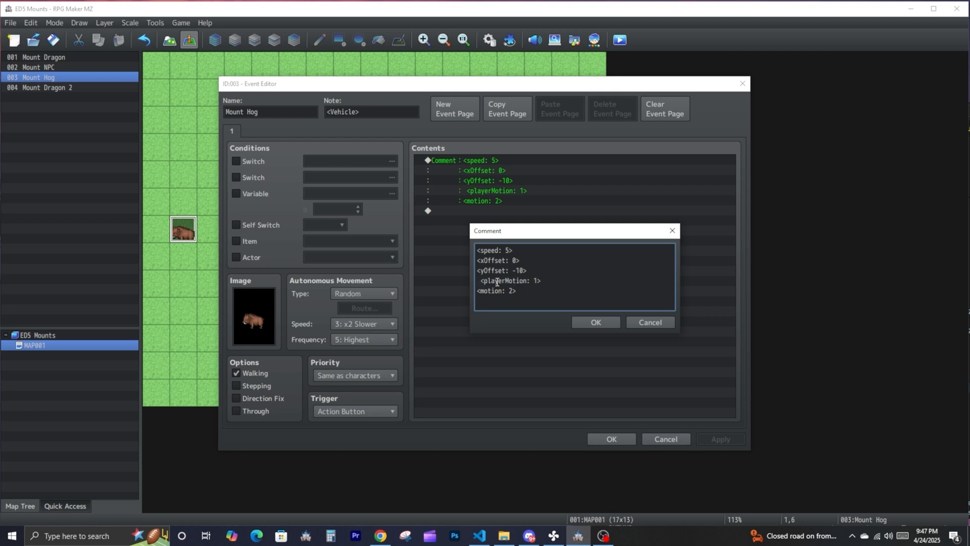
key("BackSpace")
left_click_drag(523, 292, 475, 291)
double_click(509, 291)
left_click(586, 322)
left_click(607, 440)
- Inspect the speed, yOffset and playerLayer comment in the Mount Dragon event and close the event
double_click(484, 339)
left_click(485, 254)
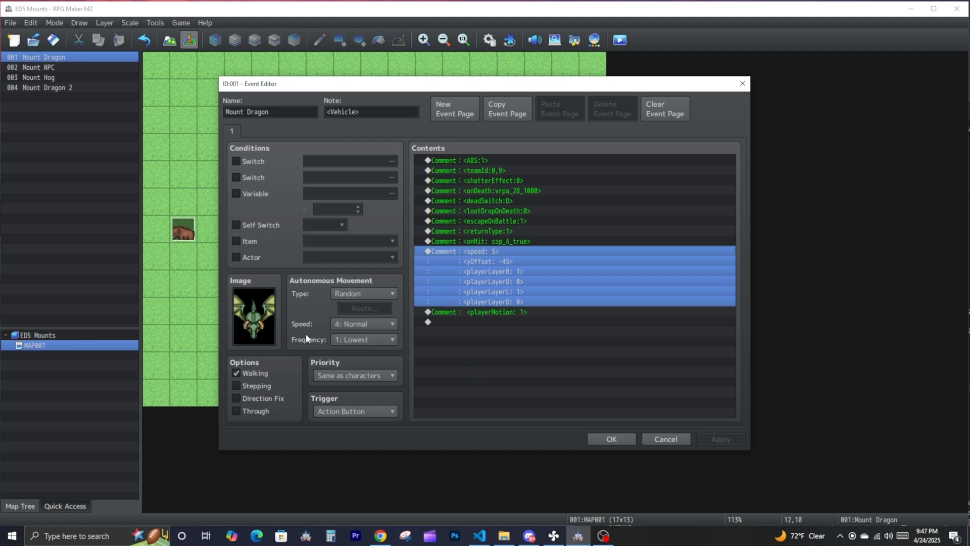
left_click(609, 439)
- Playtest the map, riding the green dragon in different directions to check the rider's layering, and return to the editor
key("ctrl+r")
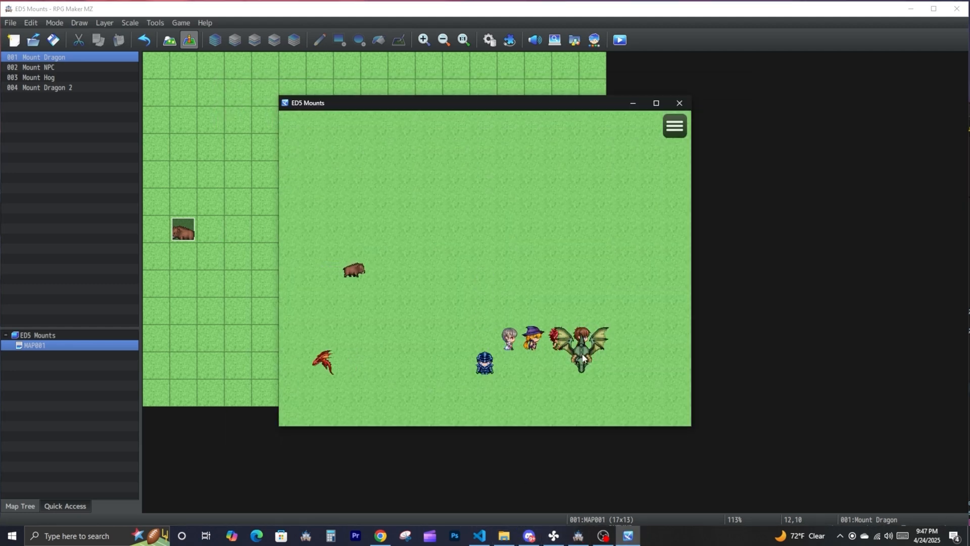
left_click(549, 277)
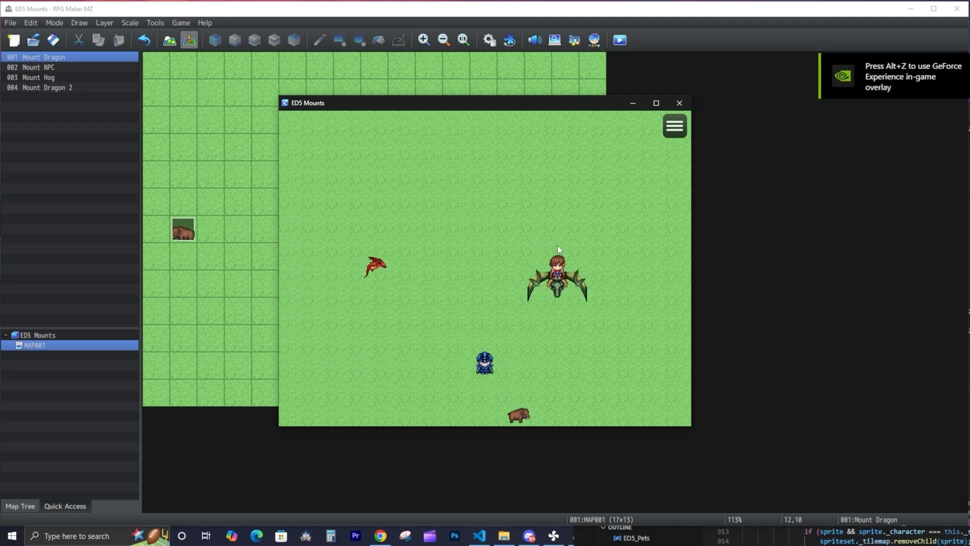
left_click(594, 243)
left_click(543, 246)
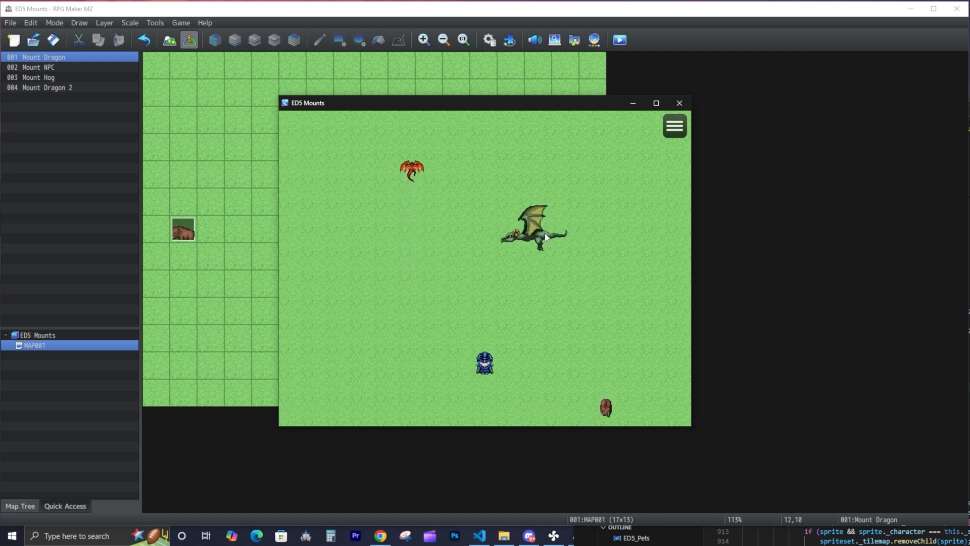
left_click(459, 244)
left_click(485, 288)
left_click(273, 259)
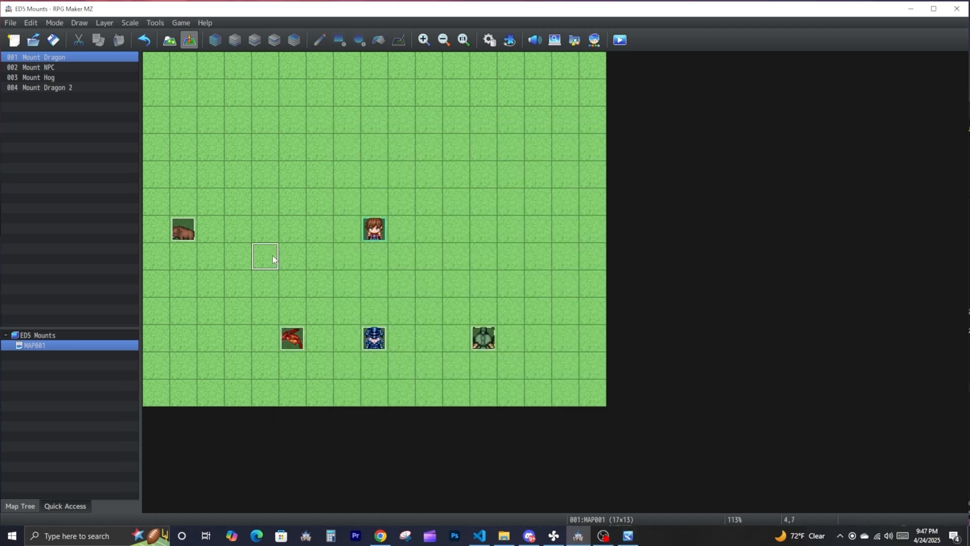
- Open the Mount Dragon event's speed comment for editing and examine the playerLayerR, playerLayerU, playerLayerL and playerLayerD tags
double_click(478, 333)
left_click(487, 258)
right_click(485, 259)
left_click(507, 278)
left_click_drag(542, 271, 452, 274)
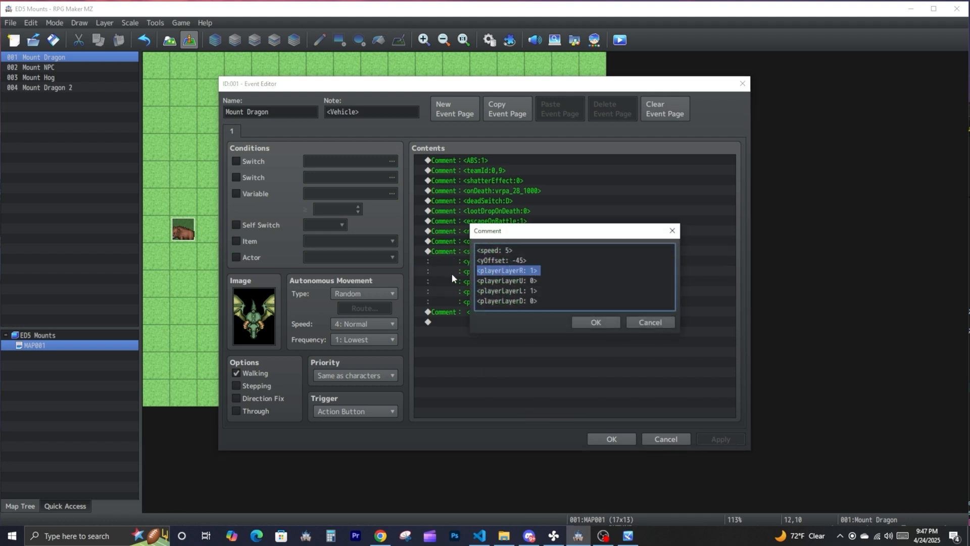
left_click_drag(549, 290, 457, 287)
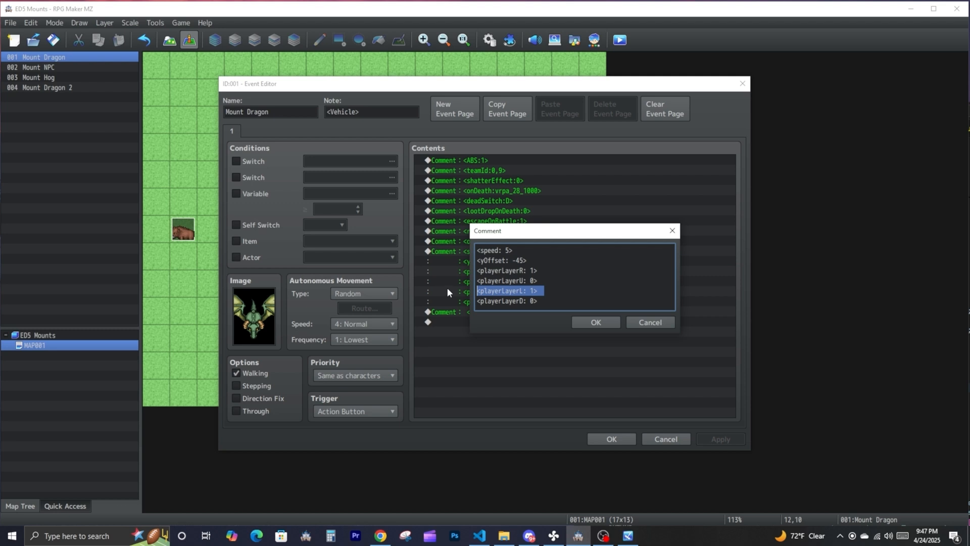
left_click_drag(542, 302, 441, 297)
left_click_drag(540, 280, 464, 284)
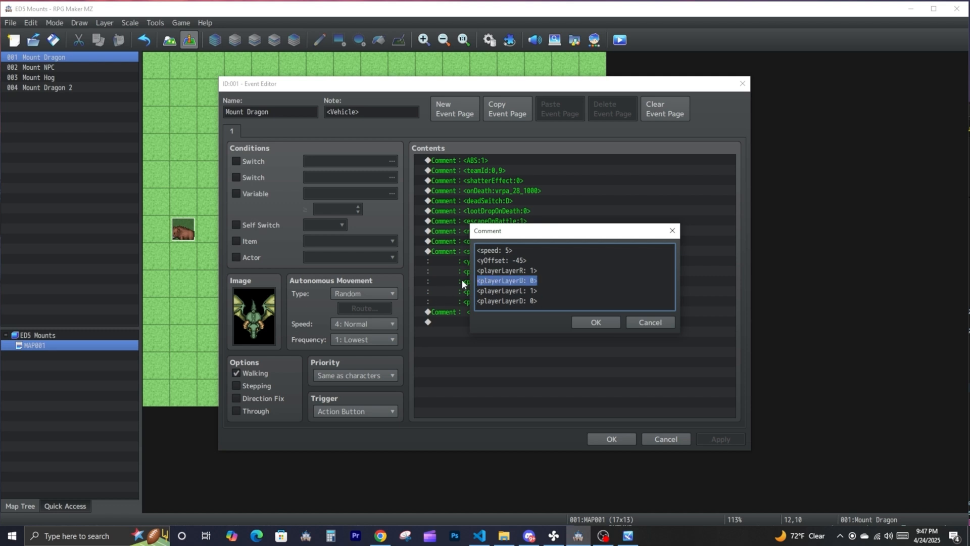
left_click_drag(547, 279, 453, 282)
left_click_drag(545, 301, 450, 300)
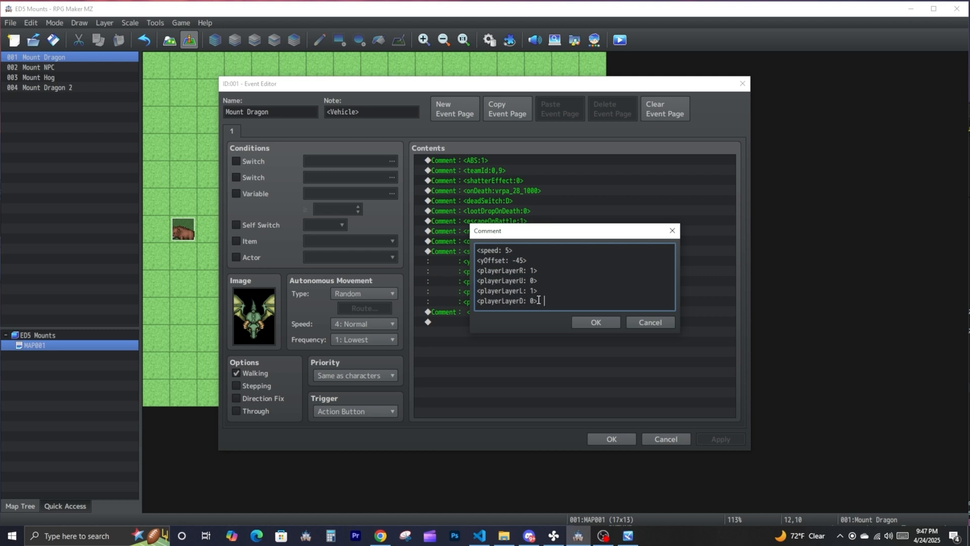
- Close the comment, check the separate playerMotion comment, and confirm the Mount Dragon event
left_click(585, 320)
left_click(525, 313)
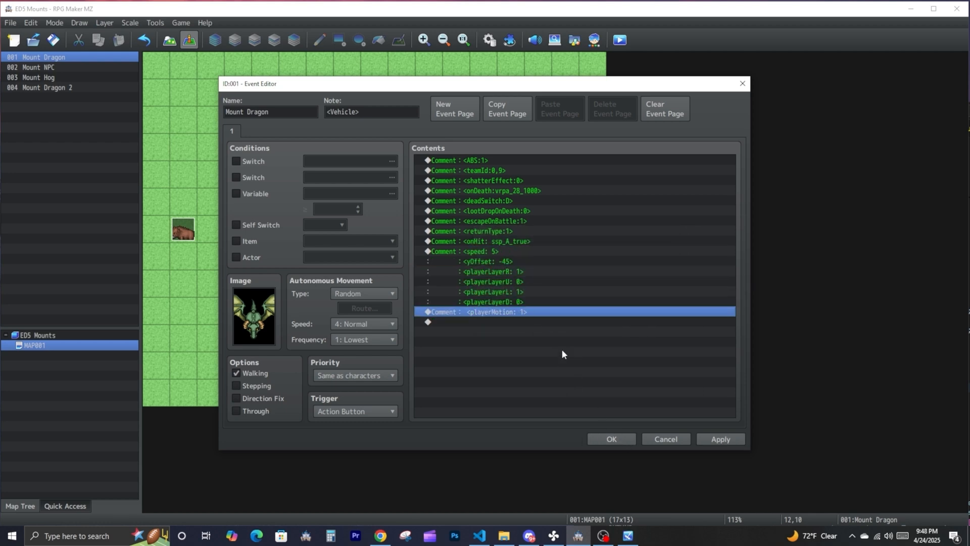
left_click(622, 439)
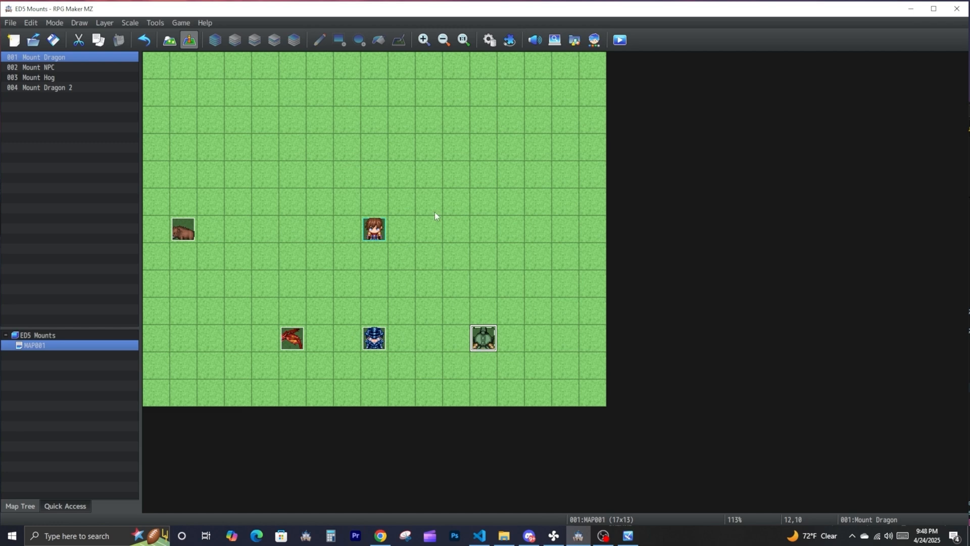
- Reopen the ED5_Mounts plugin's settings and read the feature list and example comment tags in its help
left_click(510, 40)
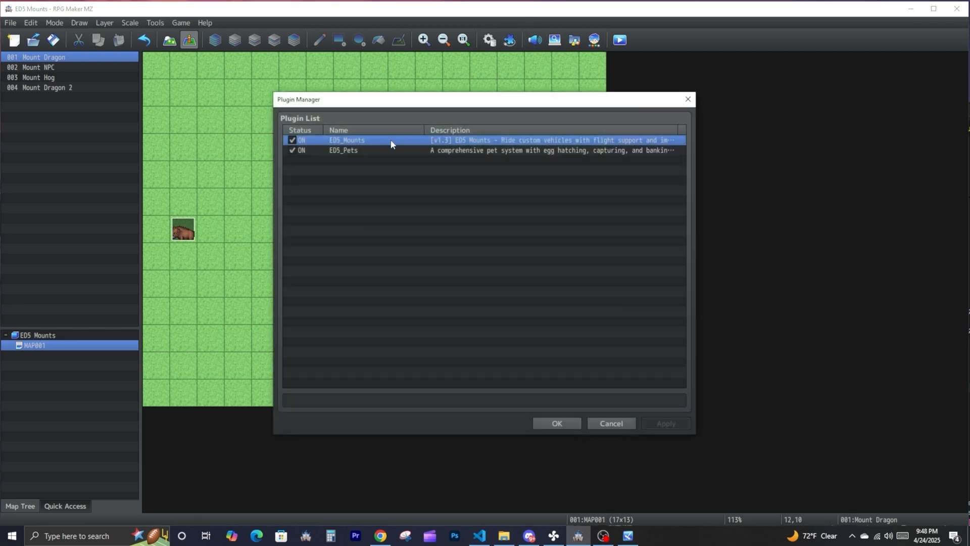
double_click(466, 142)
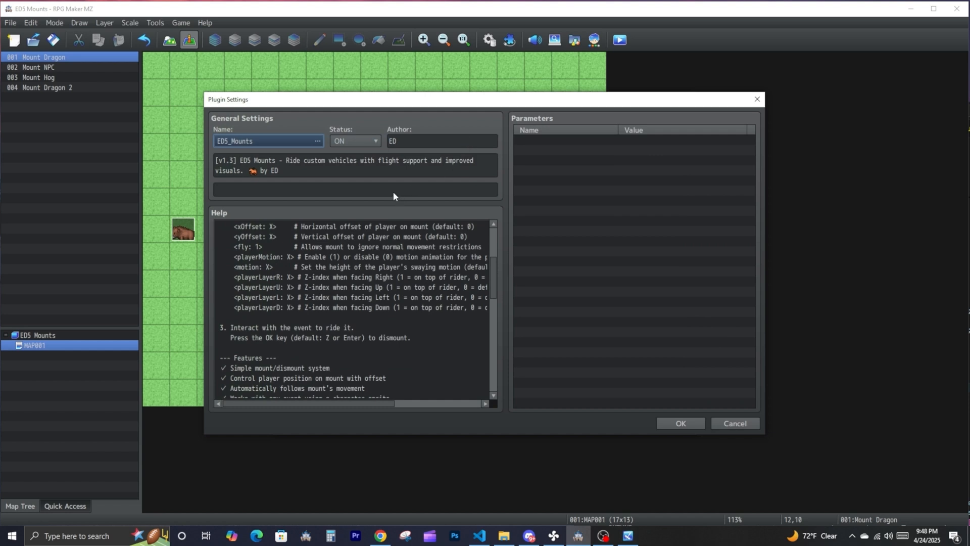
scroll(375, 320, "down", 6)
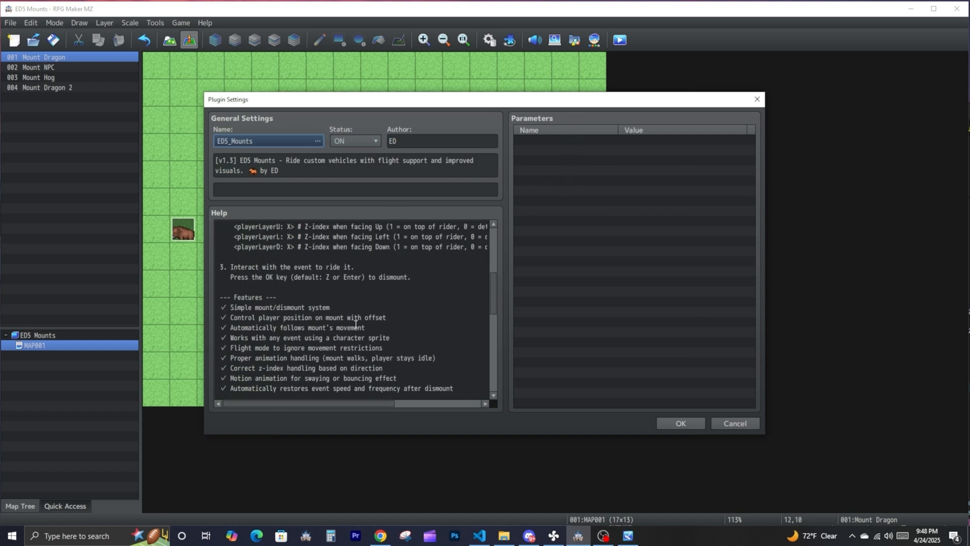
scroll(374, 320, "down", 3)
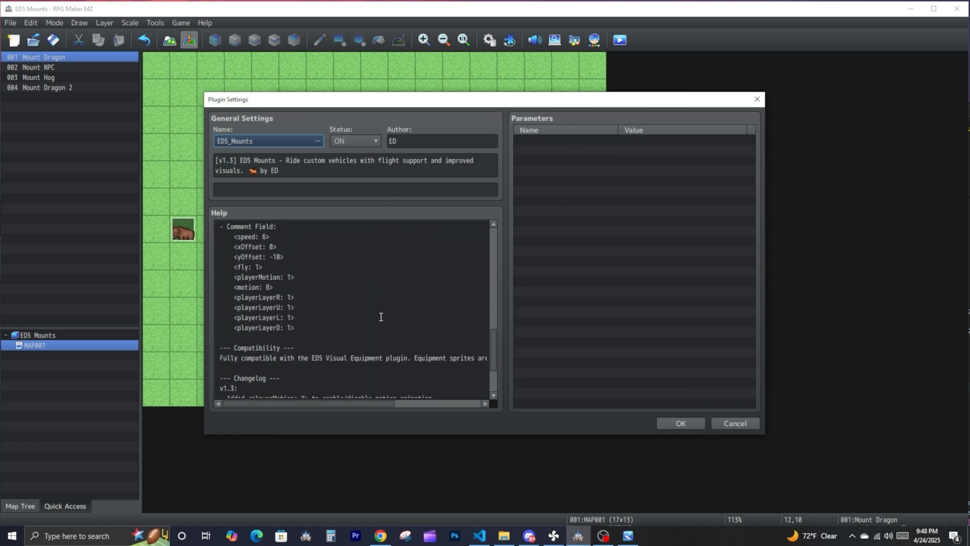
- Close the plugin windows and move the hog, red dragon, NPC and green dragon events to the bottom row of MAP001
left_click(665, 422)
left_click(557, 423)
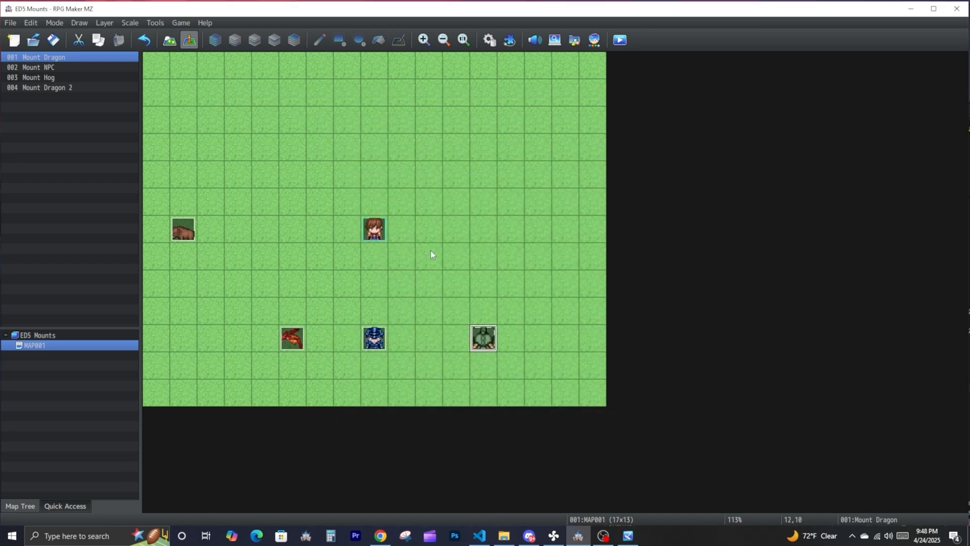
left_click(185, 228)
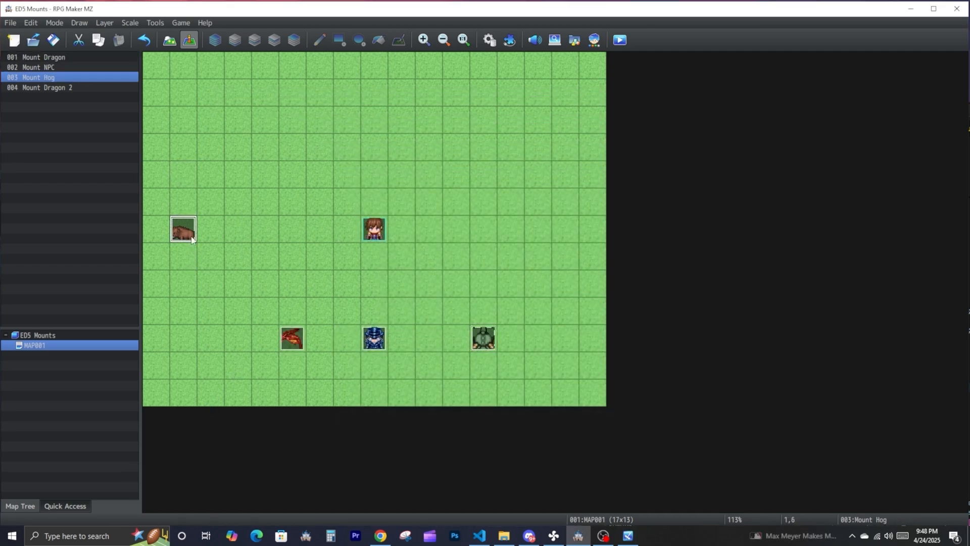
left_click_drag(208, 396, 209, 396)
left_click_drag(287, 345, 242, 390)
left_click_drag(369, 344, 317, 396)
left_click_drag(489, 335, 408, 390)
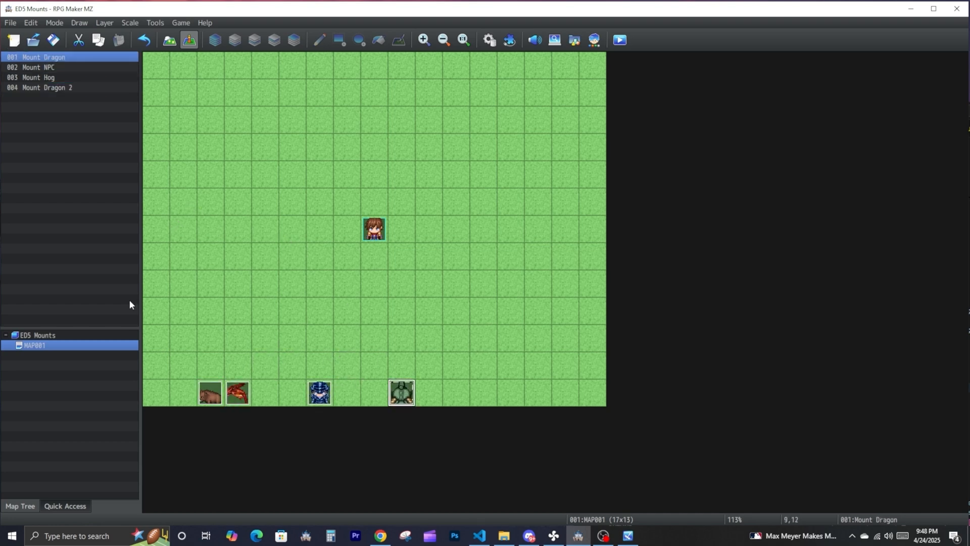
- Set the ED5_Pets plugin's Pet Template Map ID to 2 and confirm the plugin settings
left_click(509, 40)
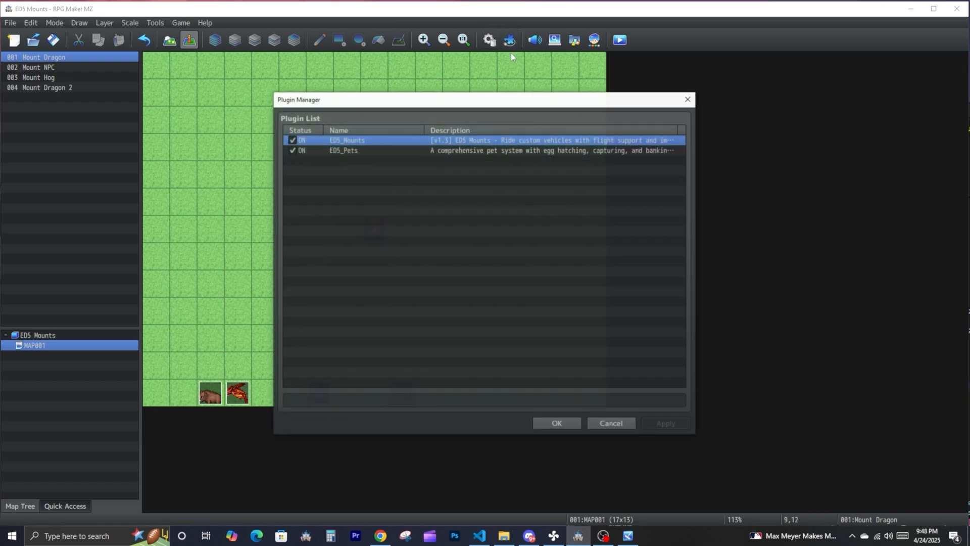
left_click(459, 151)
double_click(458, 151)
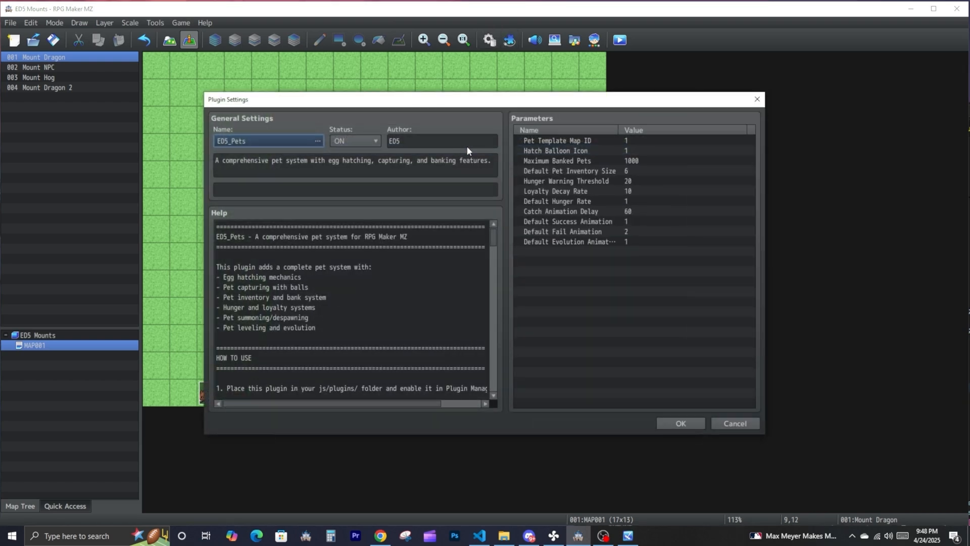
left_click(629, 141)
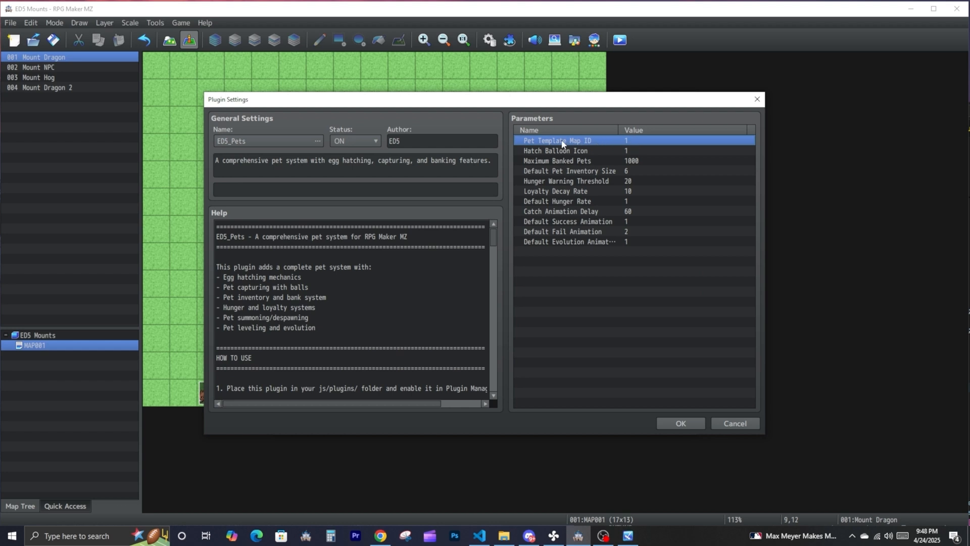
double_click(593, 144)
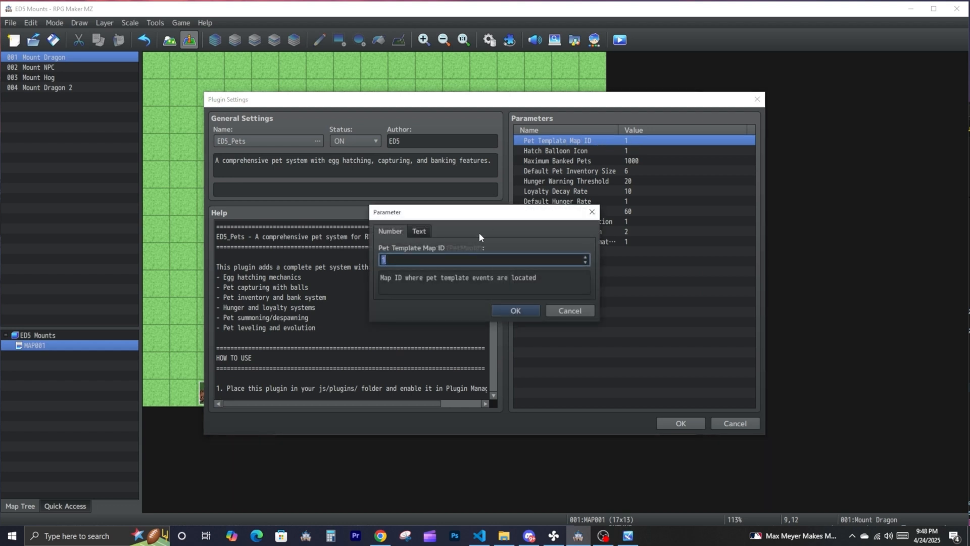
type("2")
left_click(510, 309)
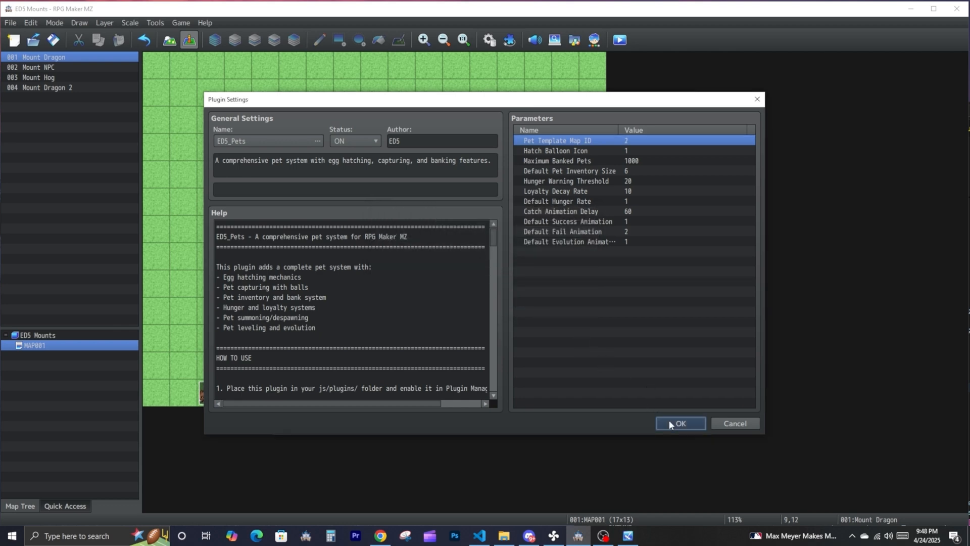
left_click(693, 423)
left_click(565, 424)
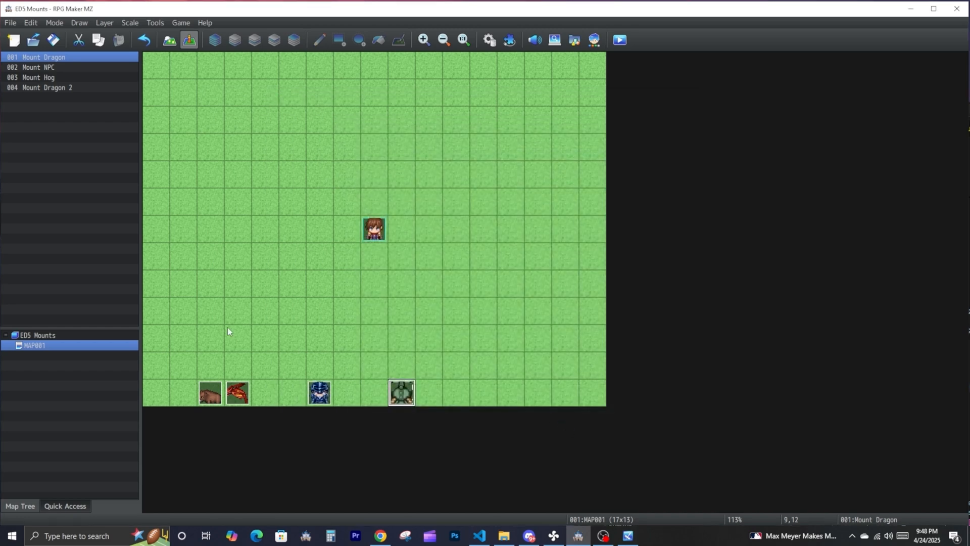
- Create a new map named Pet Spawn under the ED5 Mounts project
right_click(65, 336)
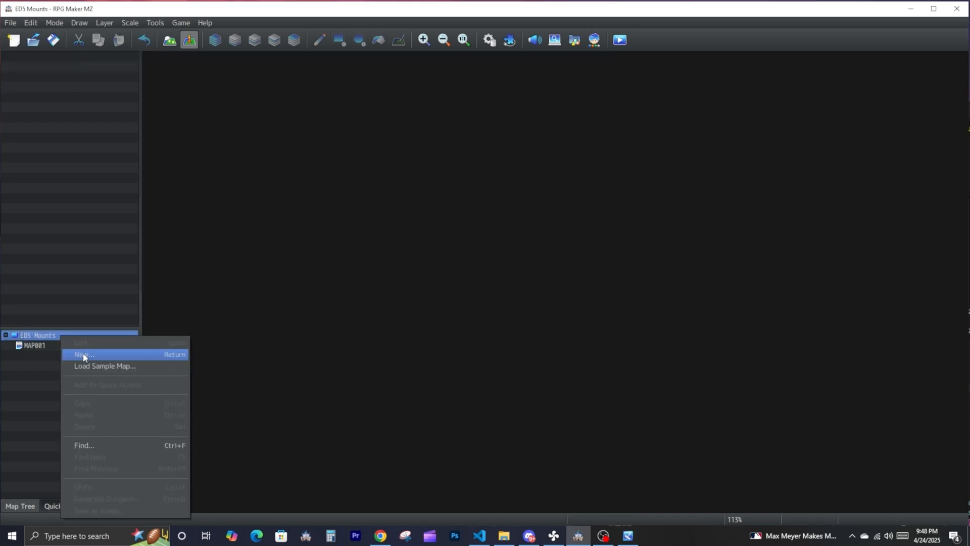
left_click(78, 352)
type("Pet Spawn")
key("Return")
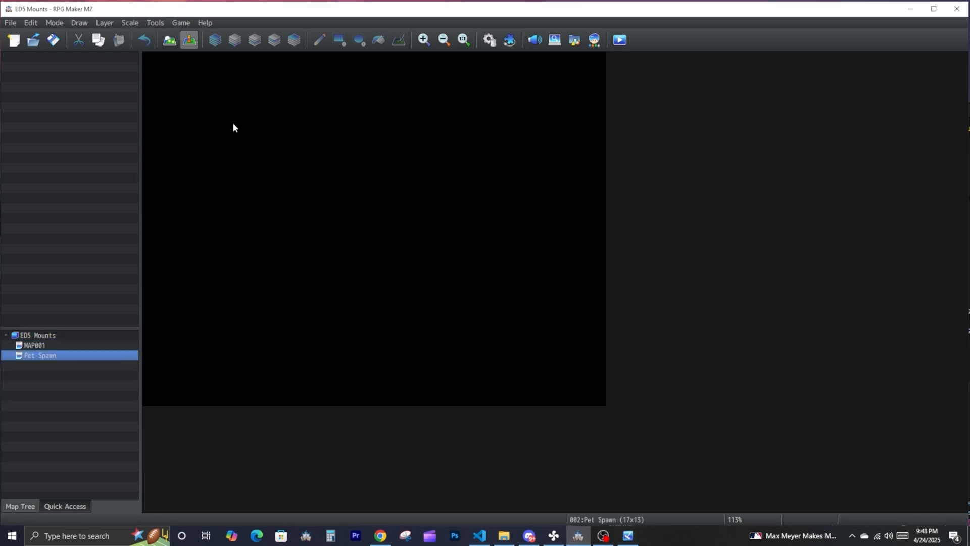
- Create an event named GooglMon on the top-left tile of the Pet Spawn map
double_click(155, 64)
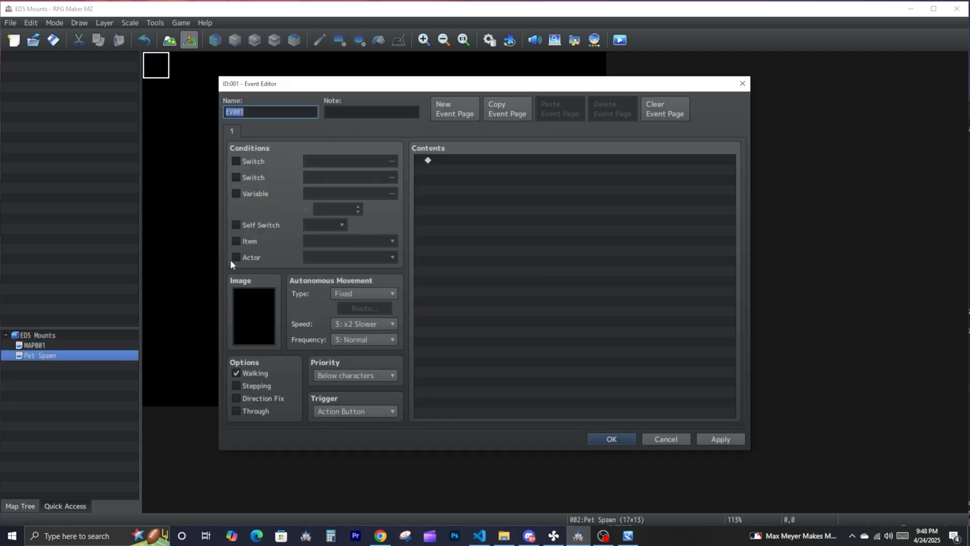
type("GoogleMon")
- Browse the character sheets and assign the dark red-eyed monster from SF_Monster as the GooglMon event's image
double_click(253, 327)
left_click(349, 186)
left_click(351, 258)
left_click(351, 278)
left_click(349, 299)
left_click(349, 309)
left_click(349, 318)
scroll(349, 320, "down", 1)
left_click(348, 320)
left_click(344, 327)
left_click(340, 319)
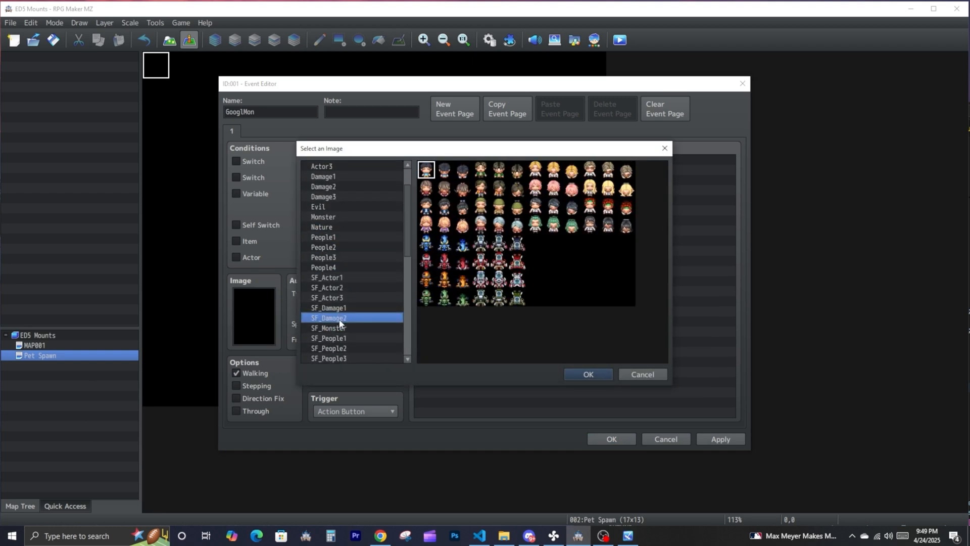
left_click(339, 328)
double_click(553, 171)
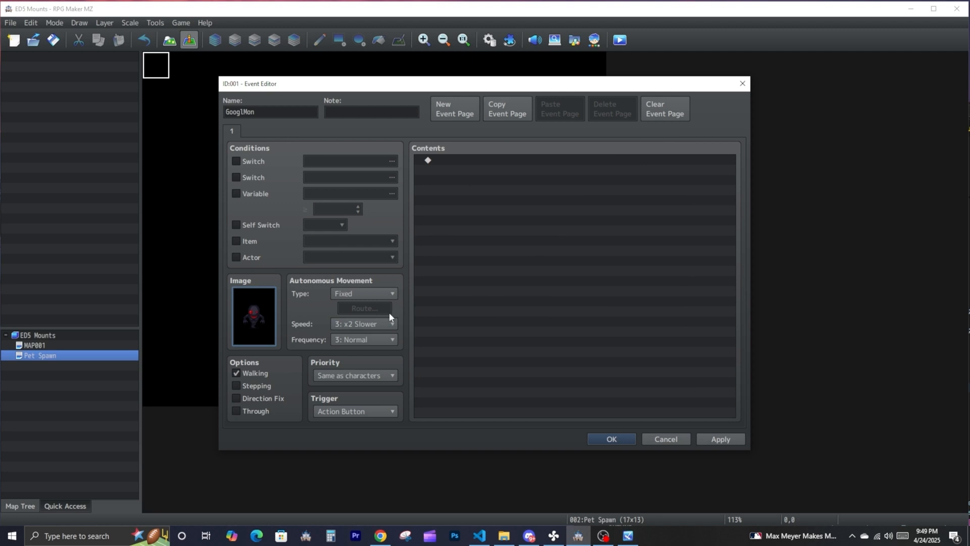
- Set the GooglMon event's autonomous movement to Random with frequency 5: Highest and confirm the event
left_click(370, 295)
left_click(374, 318)
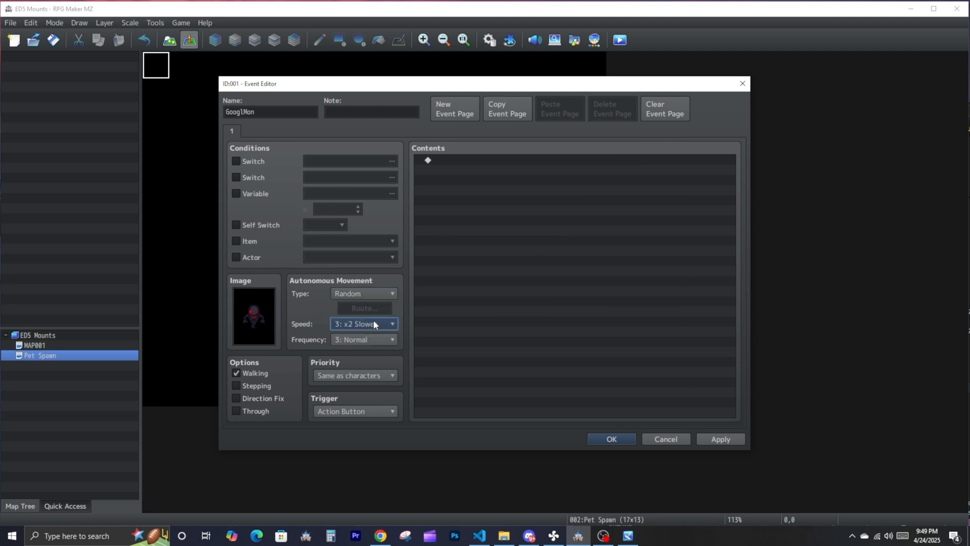
left_click(374, 320)
left_click(450, 301)
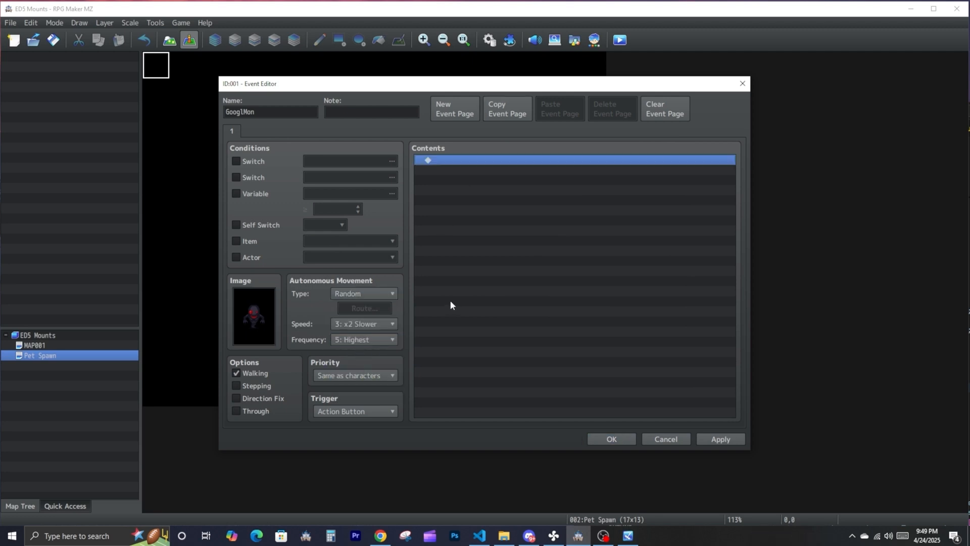
left_click(611, 439)
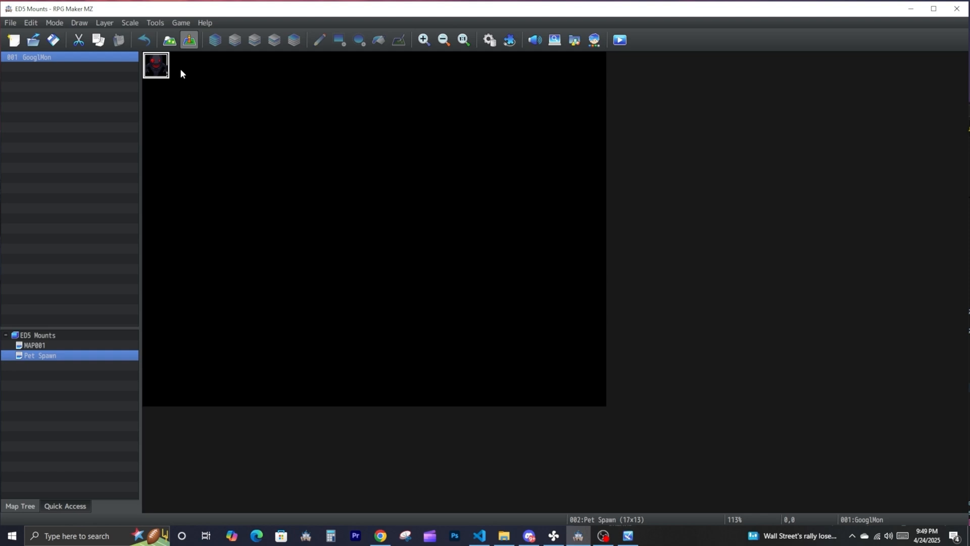
double_click(158, 68)
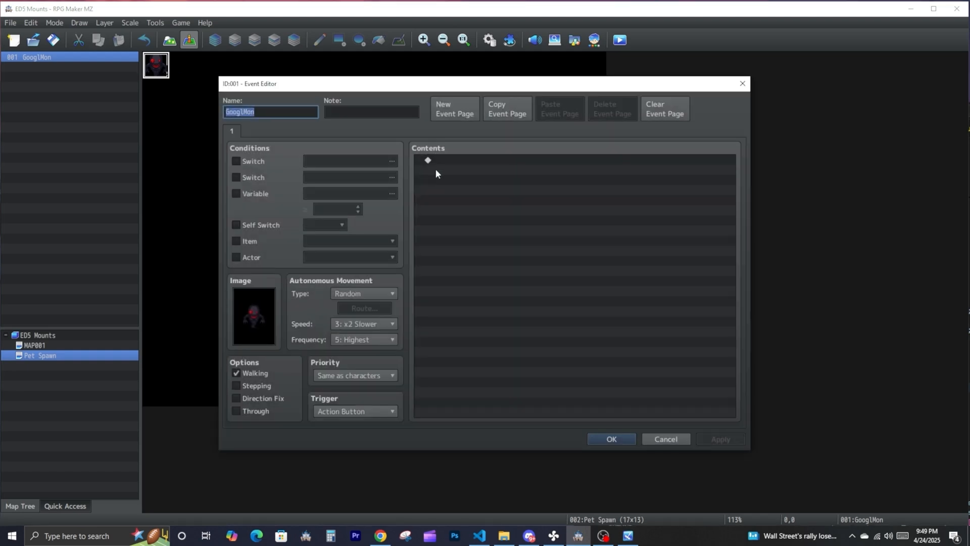
left_click(519, 185)
left_click(613, 438)
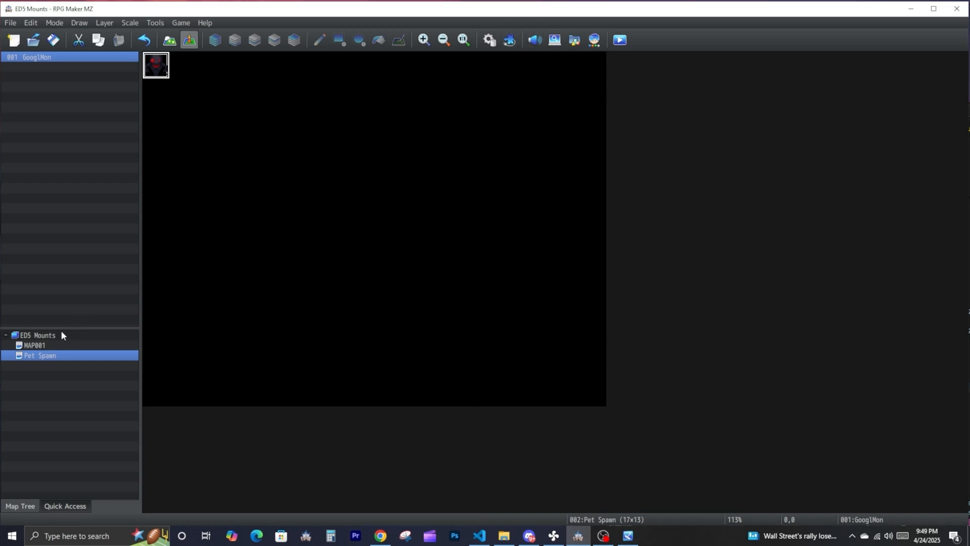
- Open the ED5_Pets plugin settings, look through the script calls in its help, and close the plugin windows
left_click(510, 40)
double_click(353, 152)
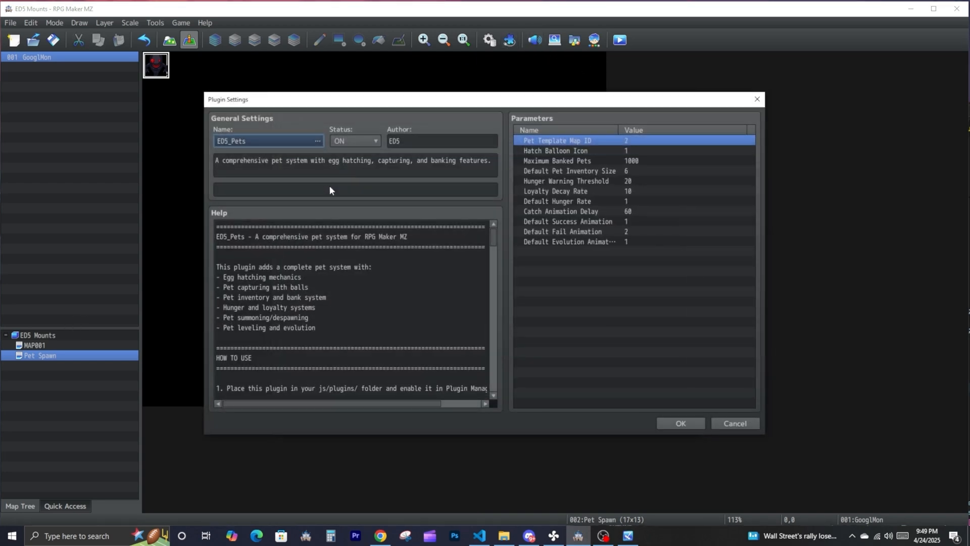
scroll(297, 282, "down", 5)
scroll(301, 278, "down", 12)
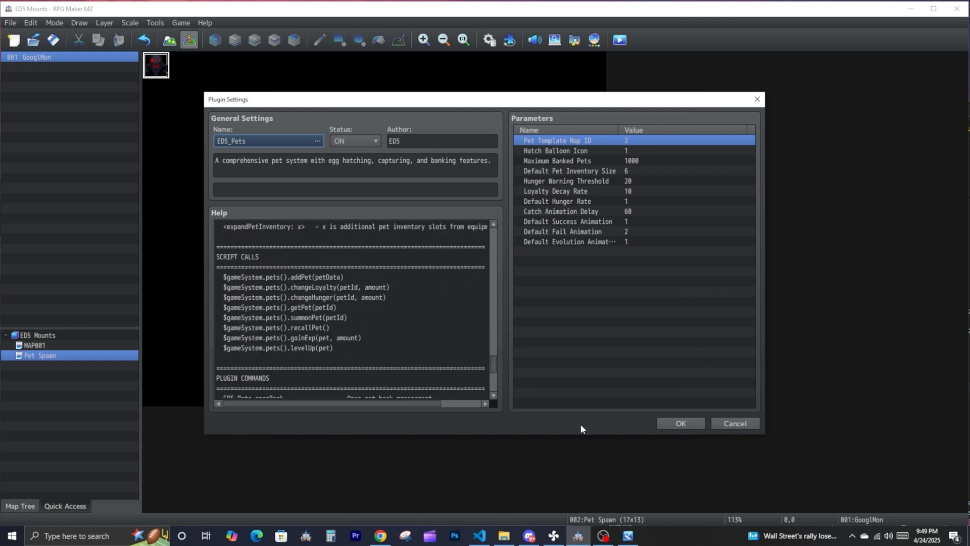
left_click(677, 427)
left_click(556, 425)
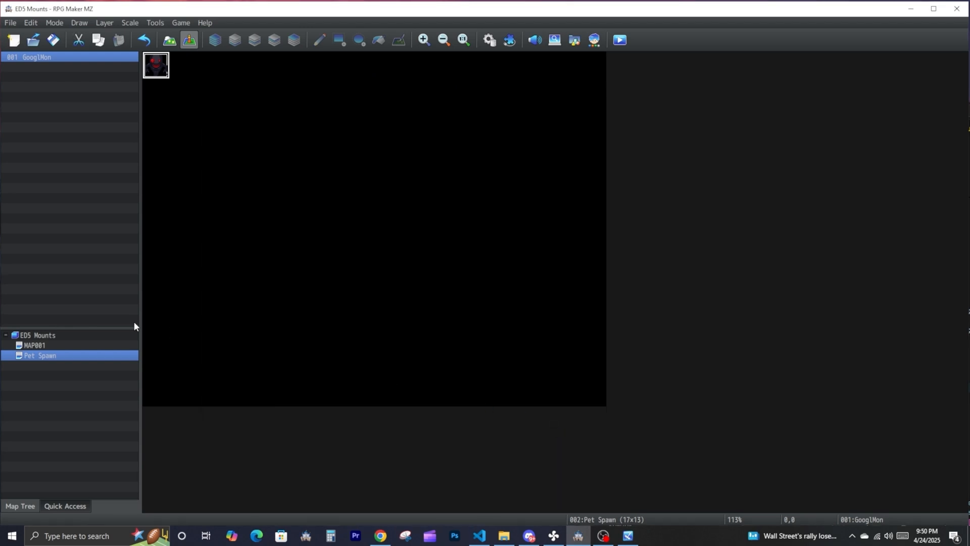
- Copy the GooglMon event from the Pet Spawn map and paste it onto tile 3,7 of MAP001
left_click(72, 346)
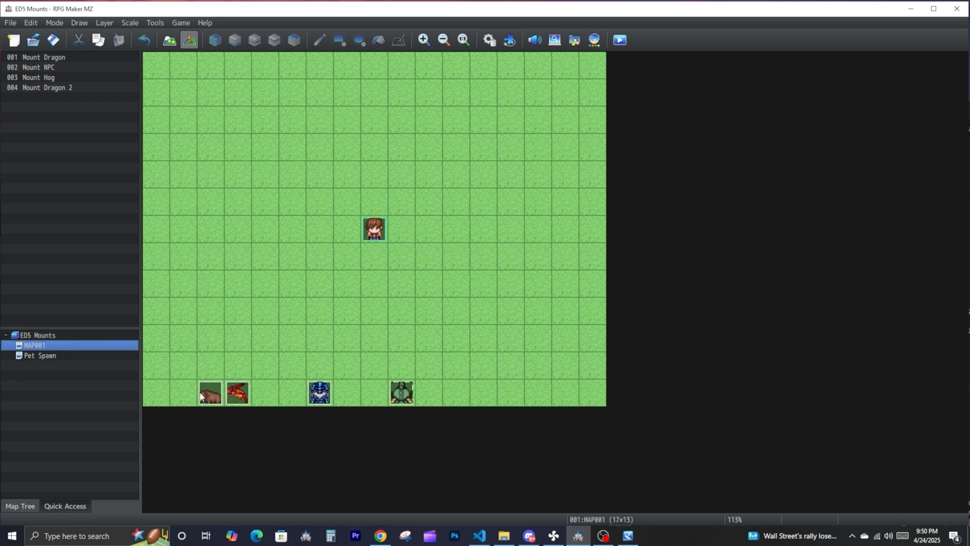
left_click(81, 355)
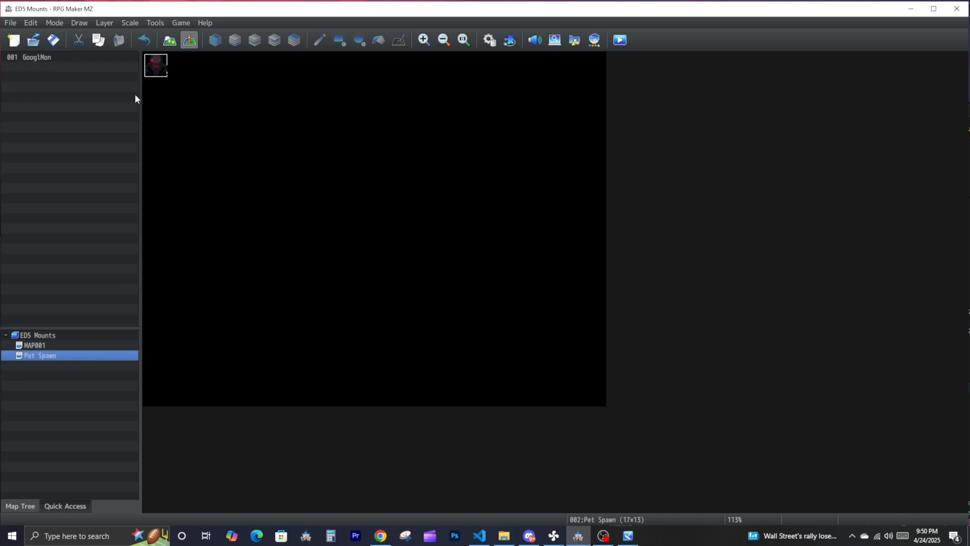
right_click(154, 74)
left_click(181, 123)
left_click(77, 346)
right_click(236, 248)
left_click(262, 307)
double_click(244, 266)
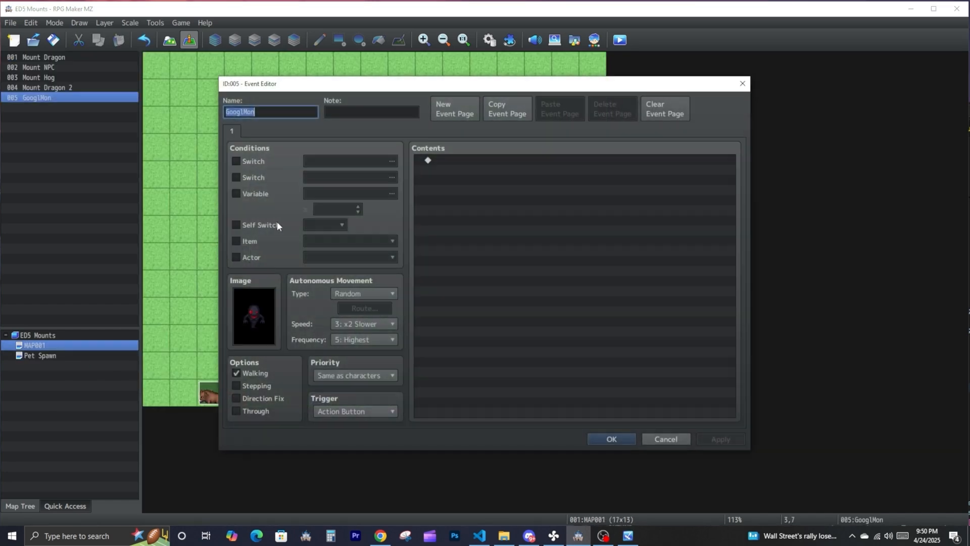
left_click(290, 116)
left_click(378, 116)
double_click(465, 200)
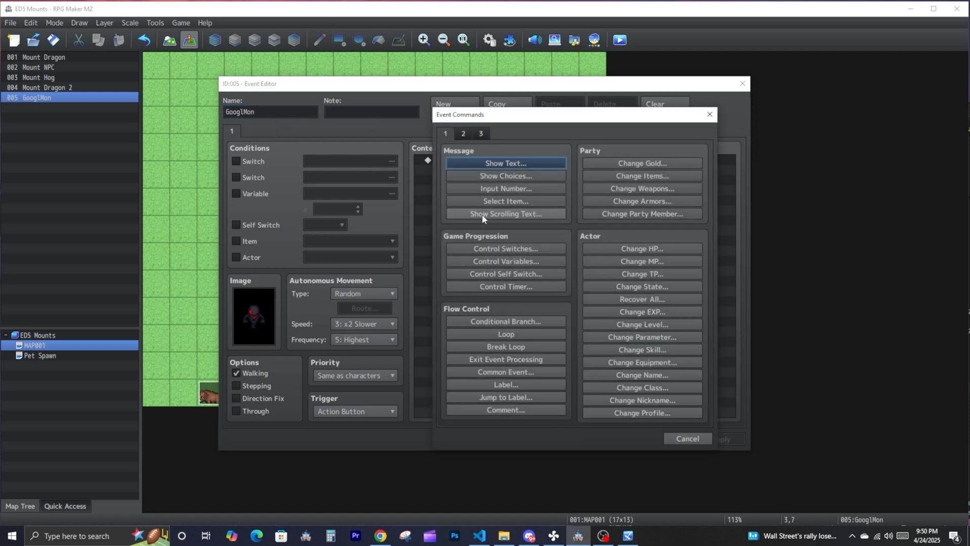
key("Escape")
key("Escape")
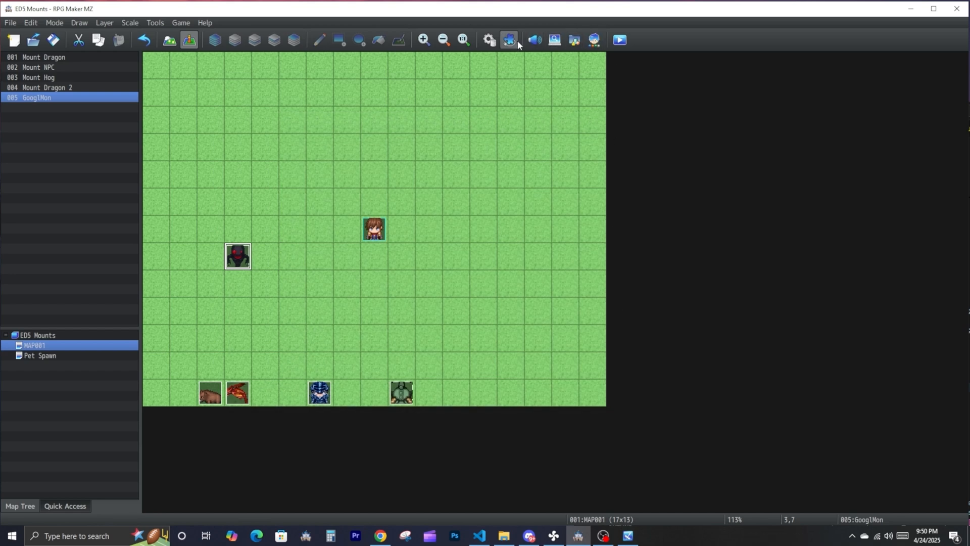
- Copy the wild pet event tags from the ED5_Pets help and paste them into a new comment in MAP001's GooglMon event
left_click(509, 40)
double_click(464, 151)
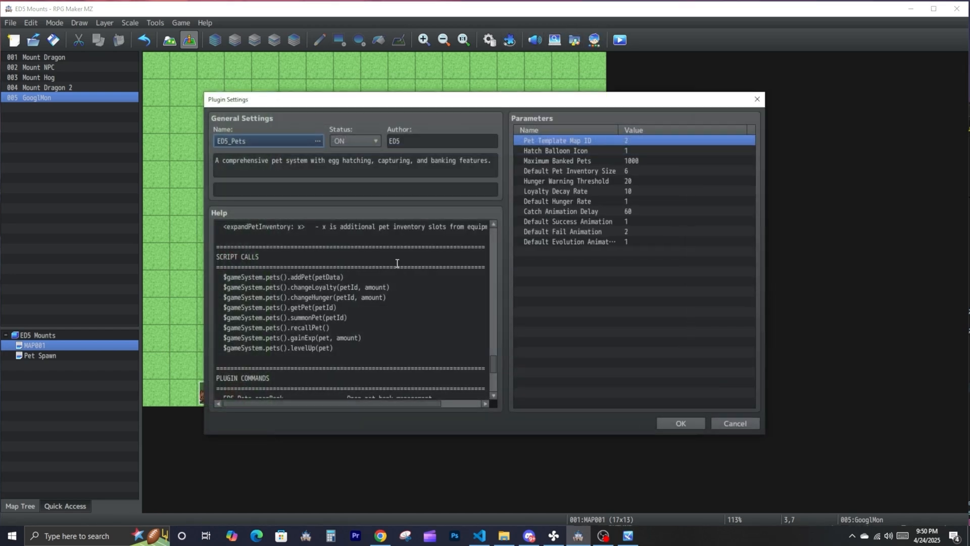
scroll(290, 293, "down", 5)
scroll(385, 303, "up", 3)
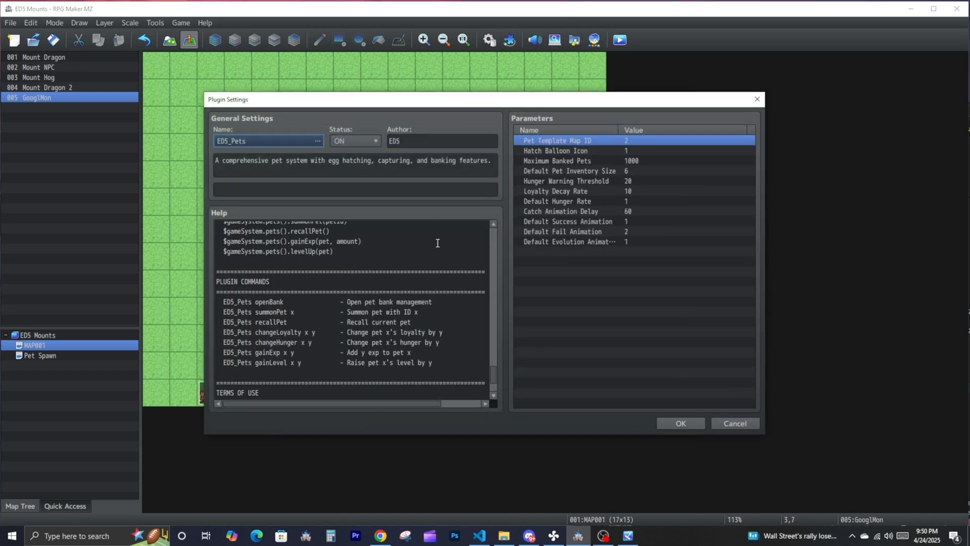
scroll(405, 283, "down", 3)
scroll(404, 283, "up", 5)
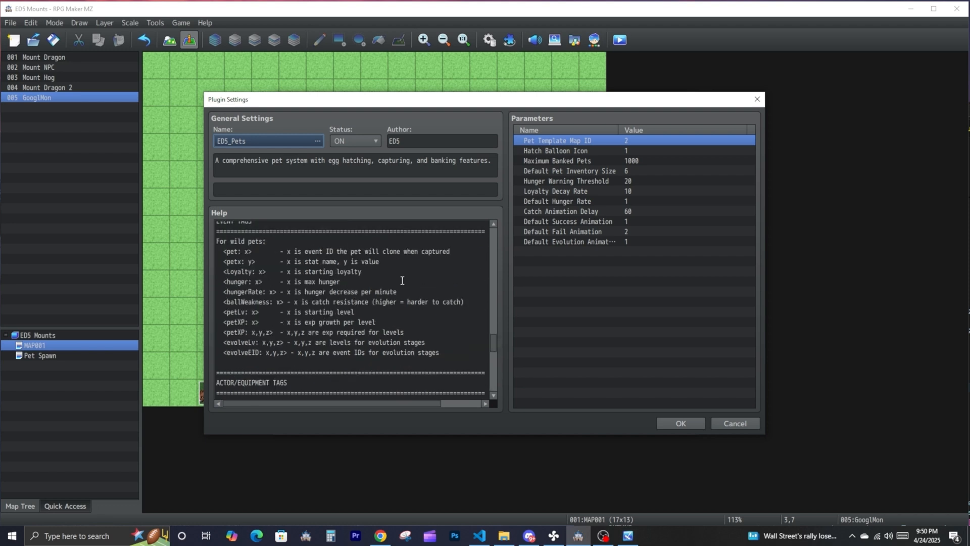
left_click_drag(447, 358, 220, 254)
right_click(226, 254)
left_click(232, 260)
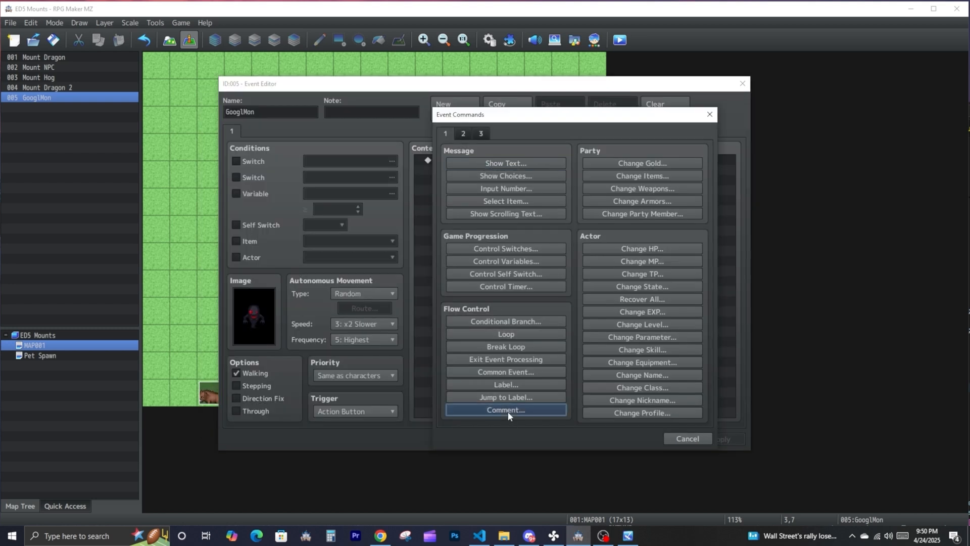
left_click(507, 410)
key("ctrl+v")
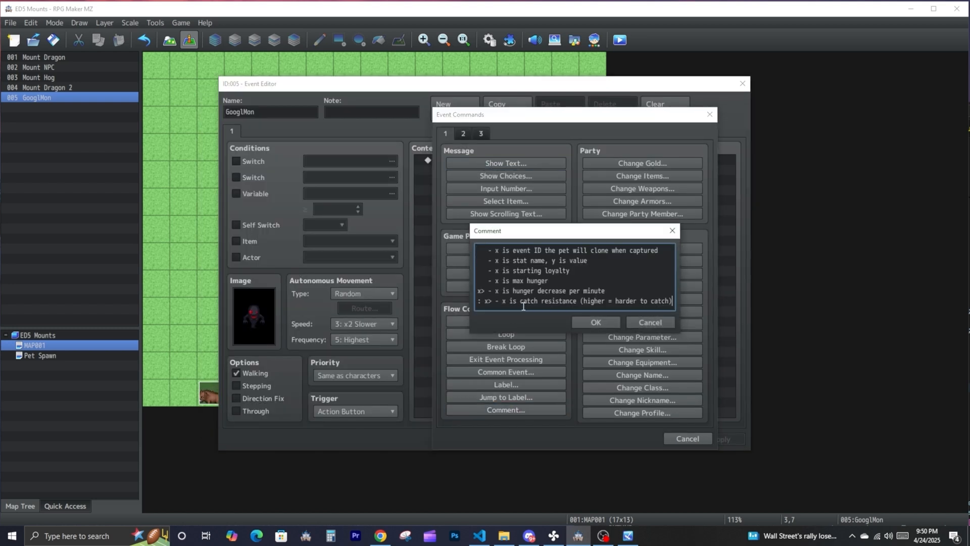
- Remove the description text after each tag in the comment and set the pet tag's value to 1
left_click_drag(522, 301, 459, 252)
key("BackSpace")
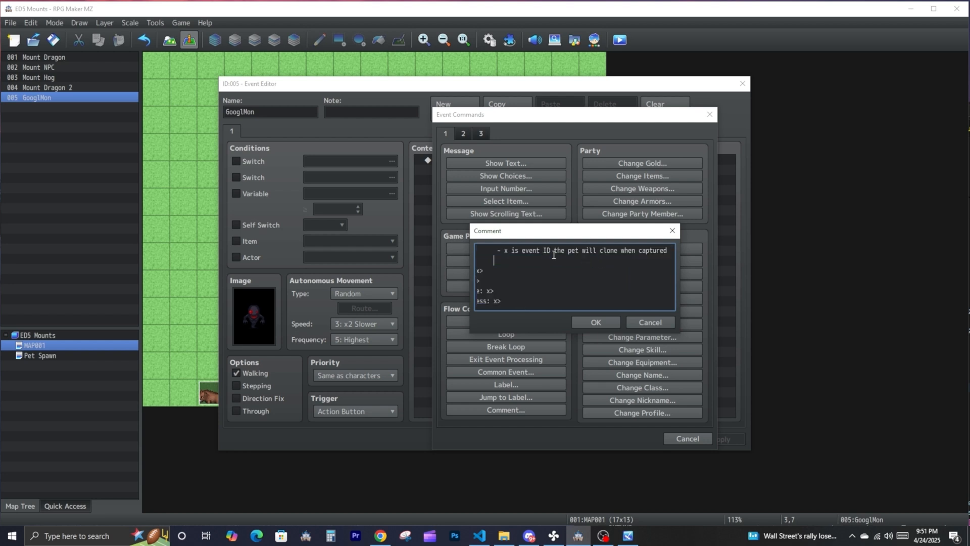
left_click_drag(494, 251, 668, 252)
key("BackSpace")
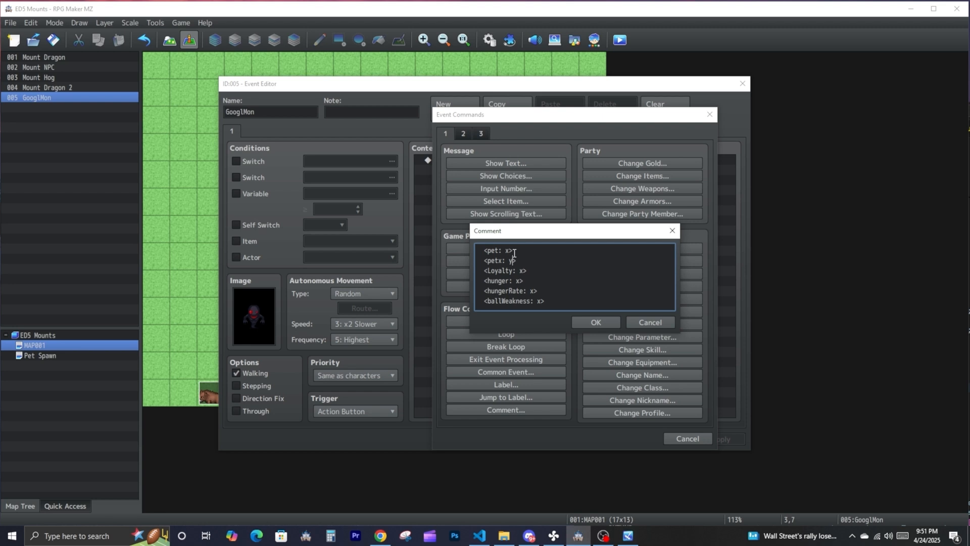
left_click_drag(510, 250, 505, 251)
type("1")
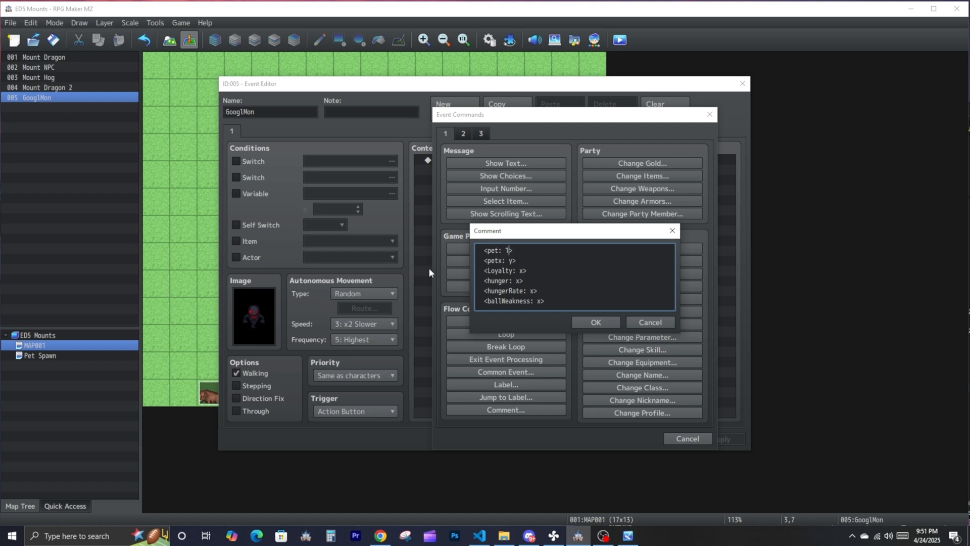
- Set the comment's Loyalty and hunger tags to 100, hungerRate to 10 and ballWeakness to 25, and save the event
double_click(520, 270)
type("100")
double_click(520, 281)
type("100")
double_click(532, 291)
type("10")
type("5>")
left_click_drag(576, 302, 471, 224)
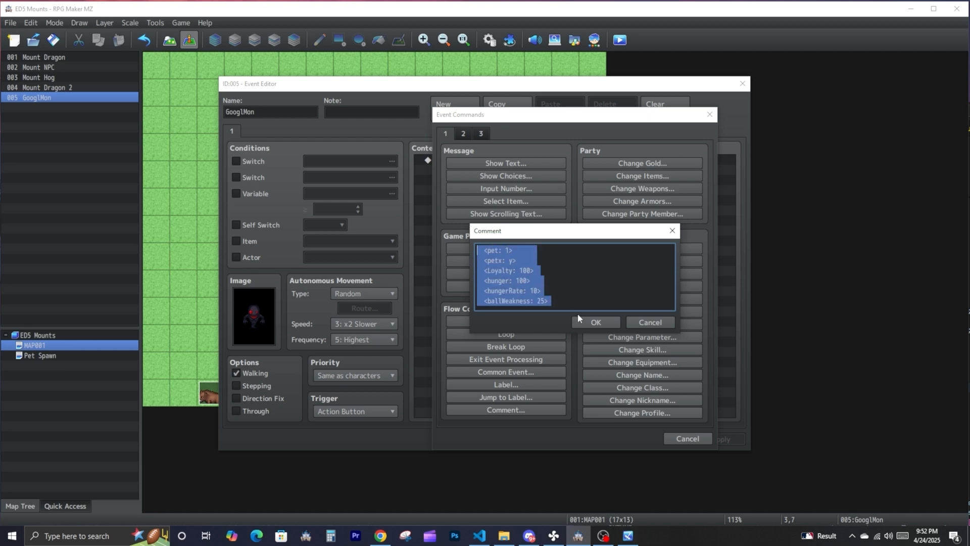
left_click(580, 319)
left_click(492, 160)
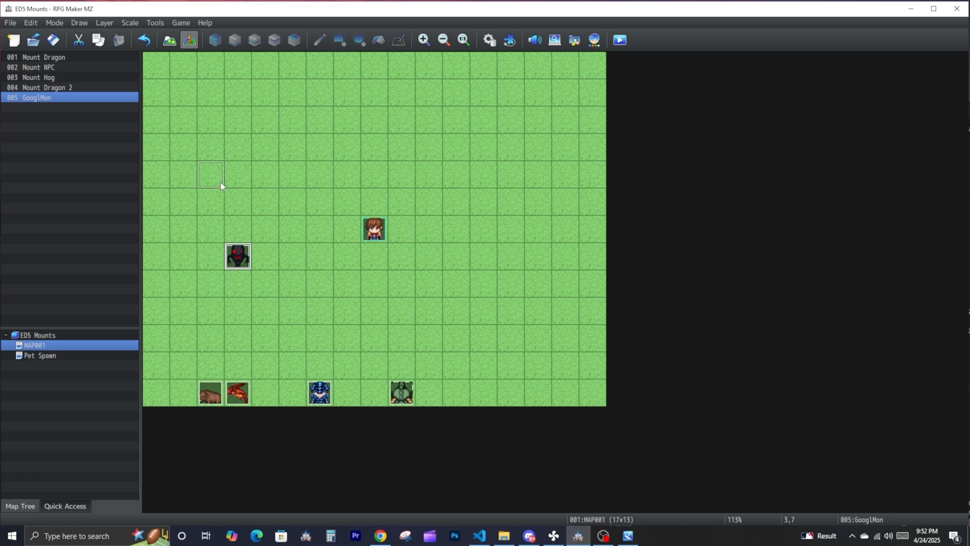
- Move the GooglMon event to tile 2,3 and open its tag comment for editing
left_click_drag(237, 257, 209, 147)
double_click(209, 146)
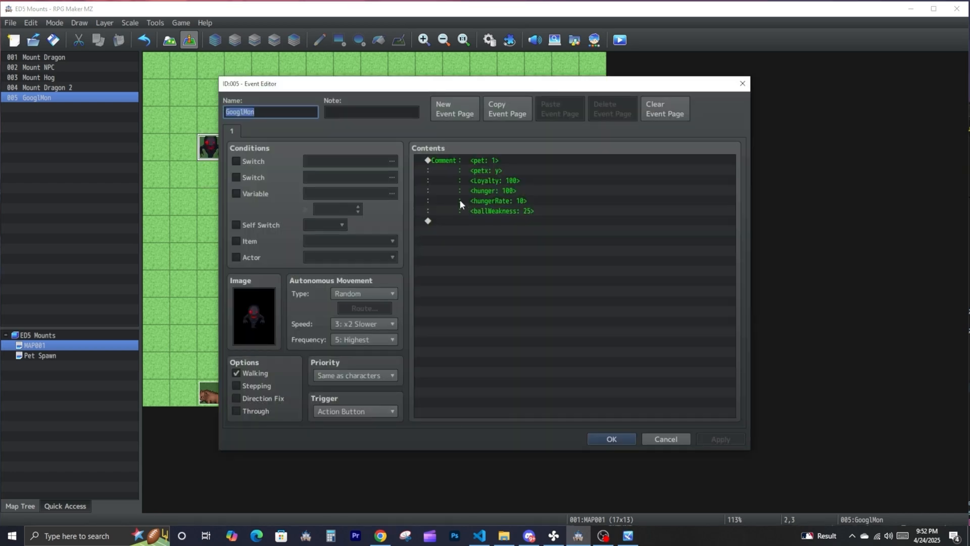
left_click(465, 163)
right_click(469, 165)
left_click(494, 187)
- Copy the tags from pet through hungerRate out of the comment, leaving out ballWeakness, and close the event
key("ctrl+a")
left_click(530, 290)
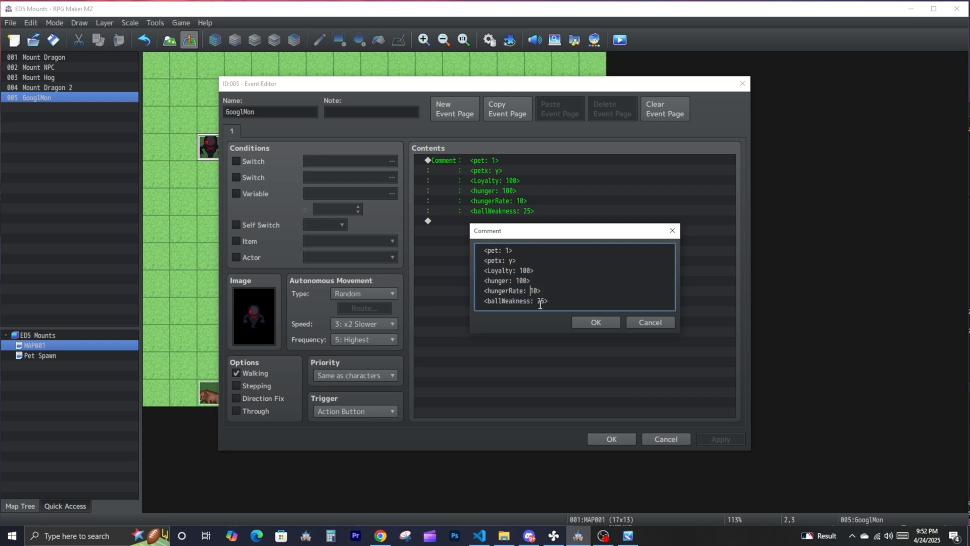
key("ctrl+a")
left_click(544, 291)
left_click_drag(544, 291, 449, 221)
right_click(497, 264)
left_click(527, 285)
left_click(530, 289)
left_click_drag(524, 263, 482, 262)
left_click(582, 320)
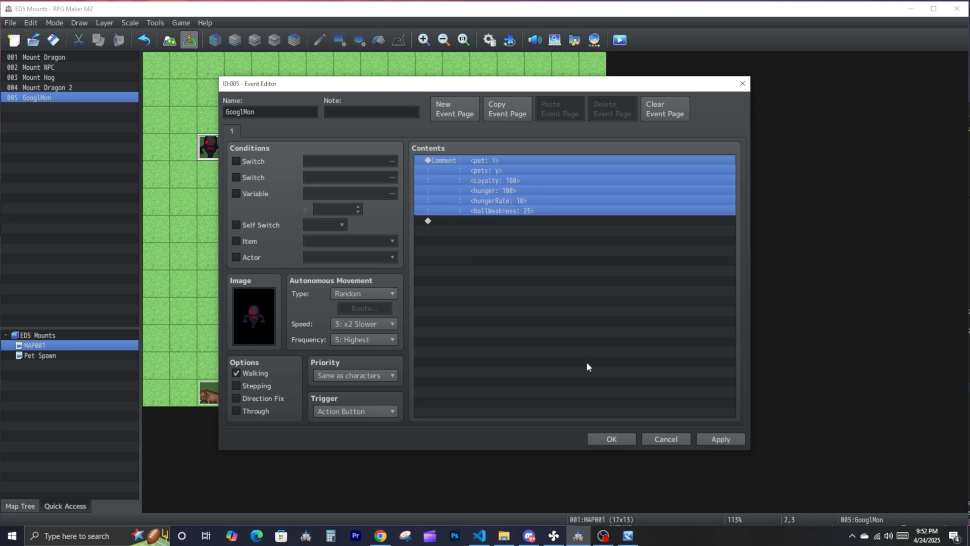
left_click(609, 436)
- Increase the maximum number of items in the database and select the empty item 0032
left_click(155, 23)
left_click(156, 32)
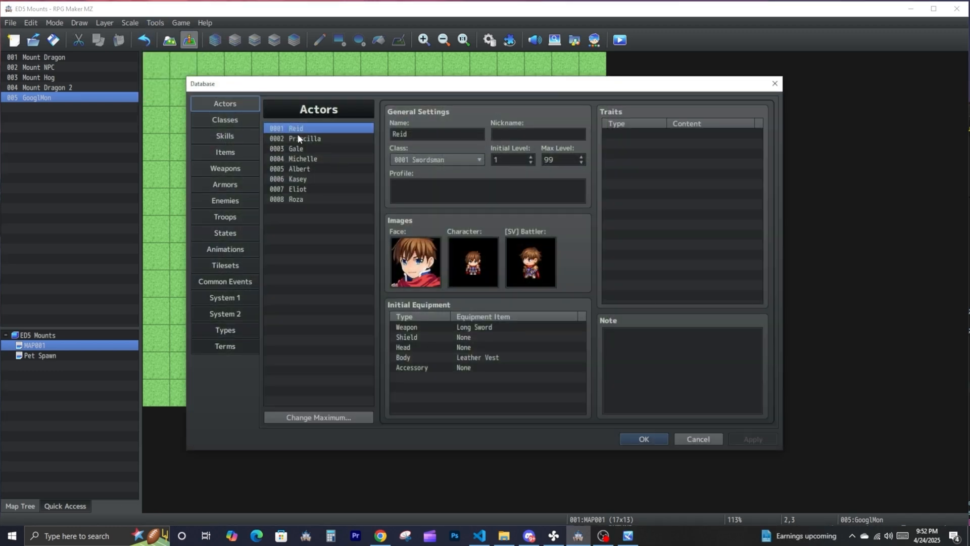
left_click(226, 153)
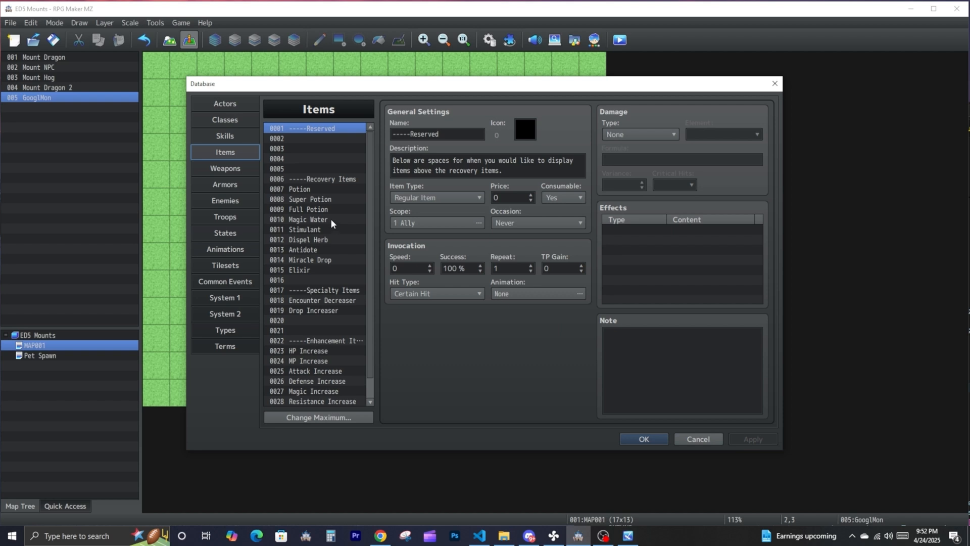
scroll(331, 253, "down", 1)
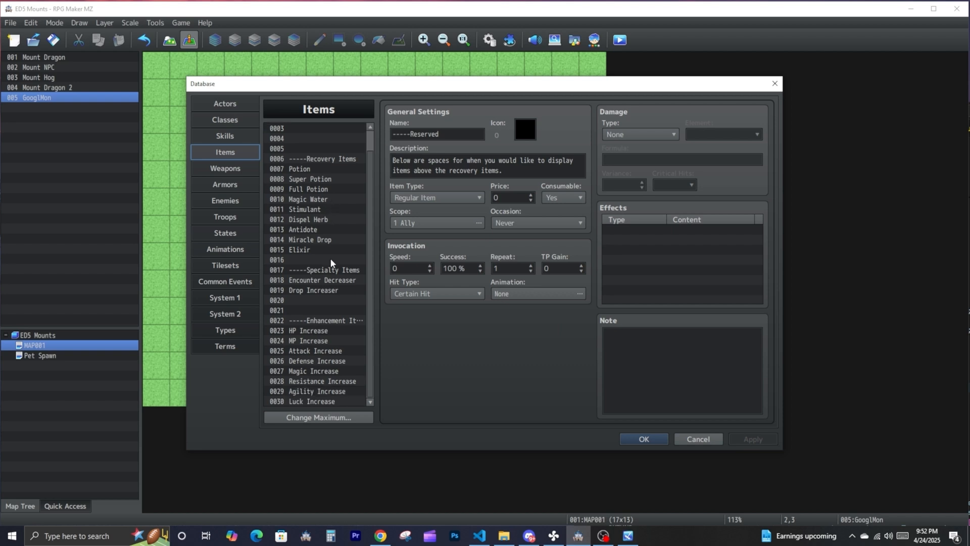
left_click(310, 419)
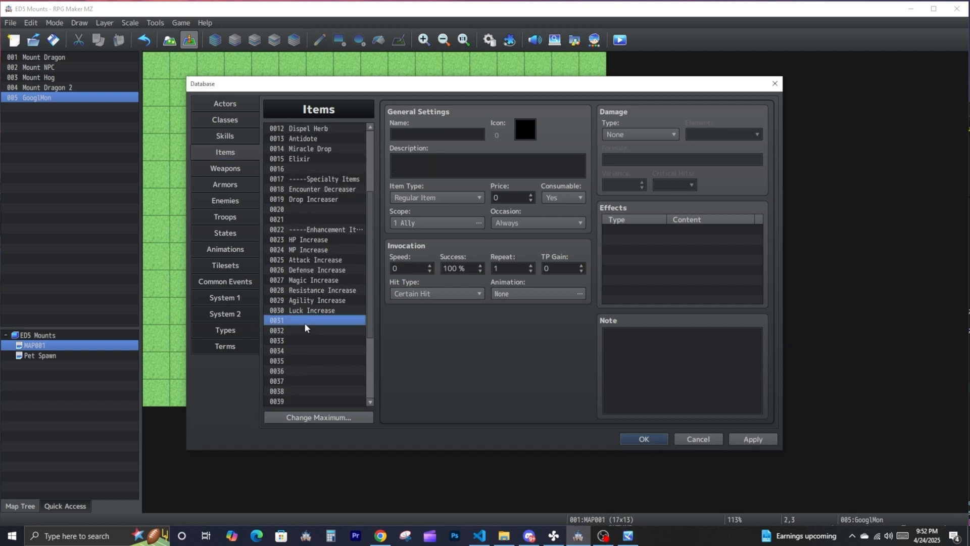
left_click(307, 331)
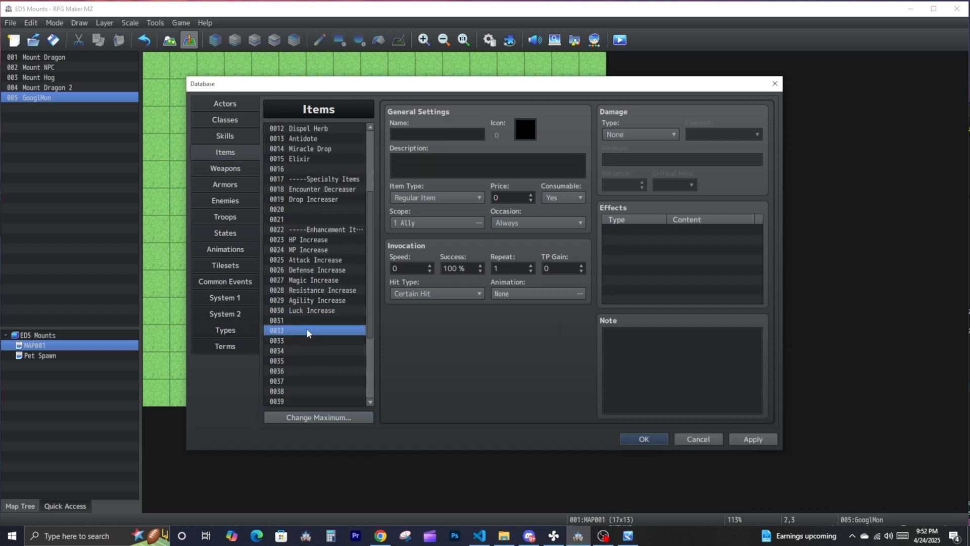
- Give item 0032 the icon number 160 and the name Egg
left_click(520, 132)
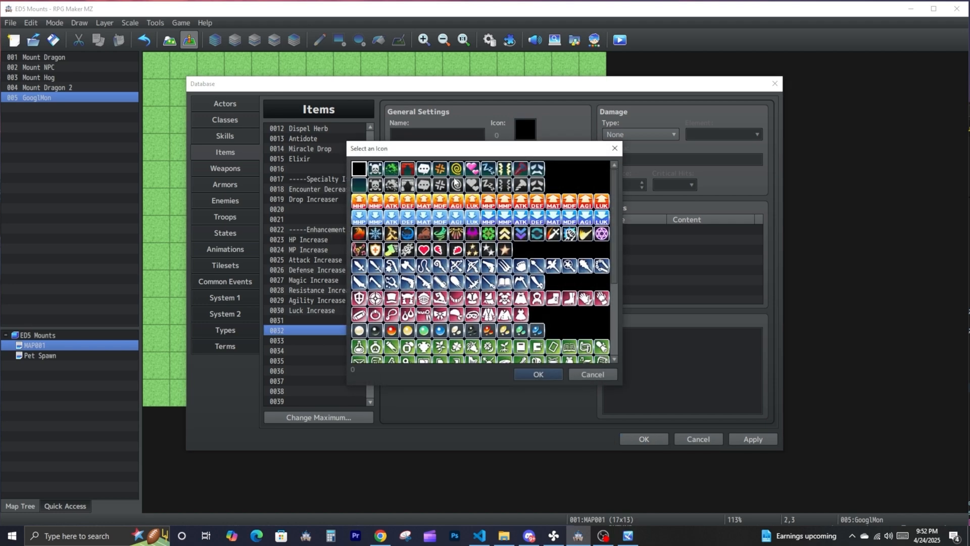
scroll(445, 270, "down", 5)
type("Egg")
- Paste the copied pet tags into the Egg item's note, remove their leading spaces, and save the database
right_click(621, 355)
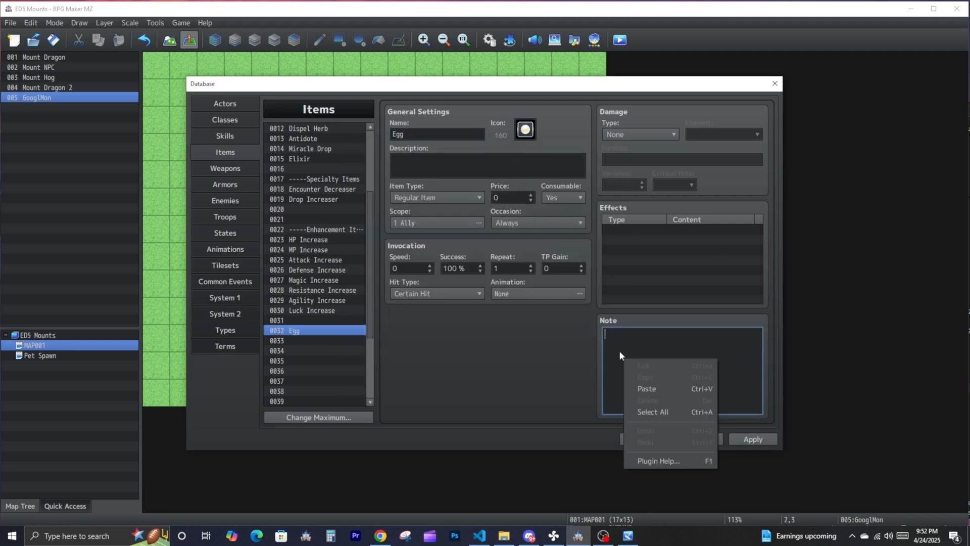
left_click(648, 386)
left_click_drag(679, 377, 600, 318)
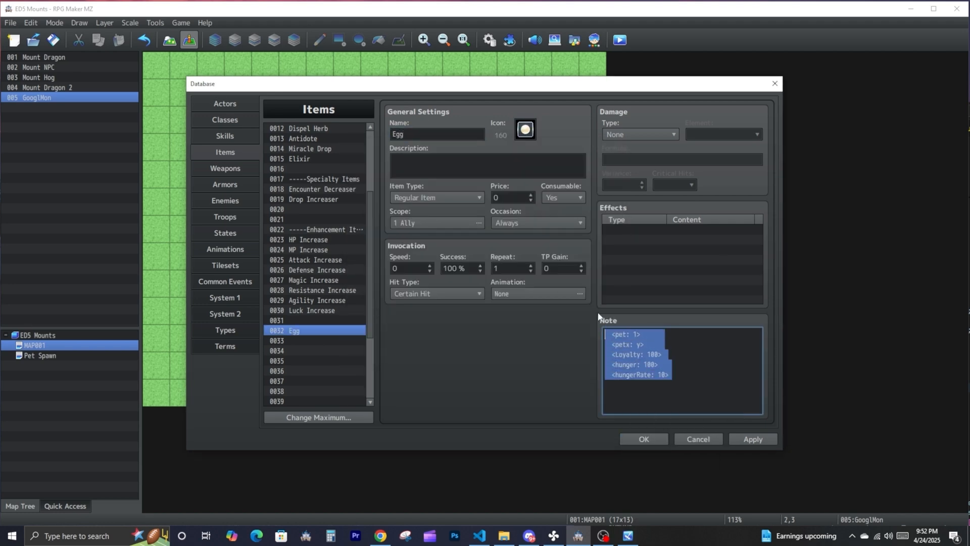
left_click(651, 342)
left_click_drag(605, 375, 582, 333)
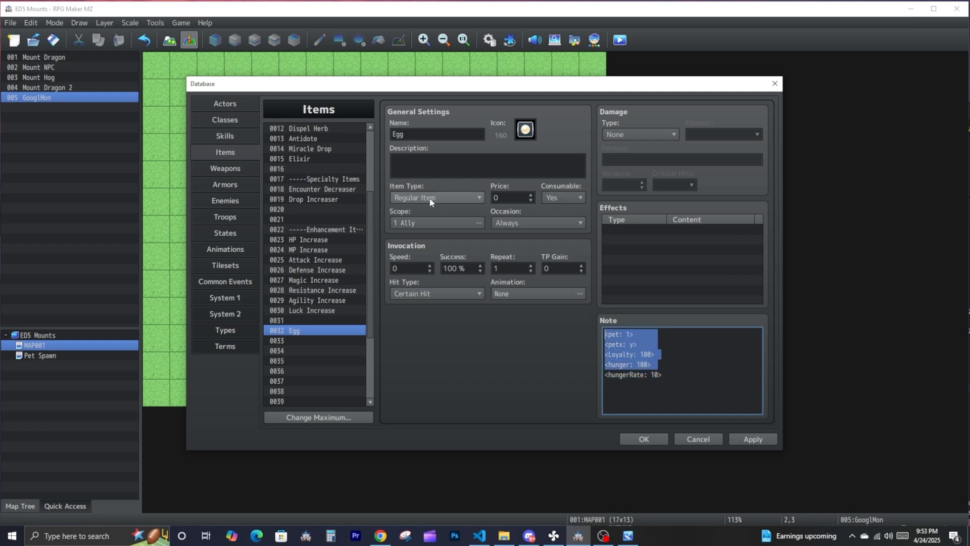
left_click(766, 386)
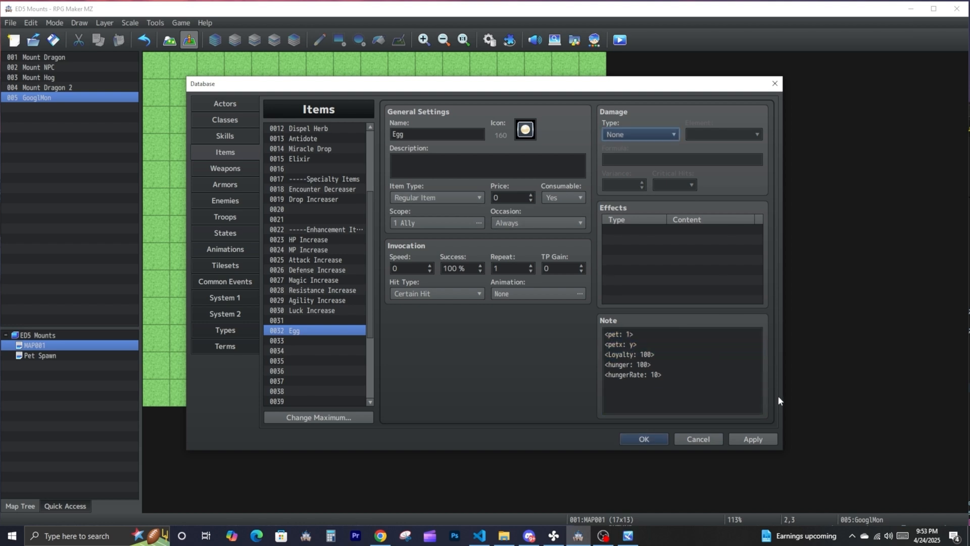
left_click(752, 438)
left_click(659, 439)
- Create a treasure chest event containing item 0032 Egg on tile 12,5 of MAP001
right_click(482, 203)
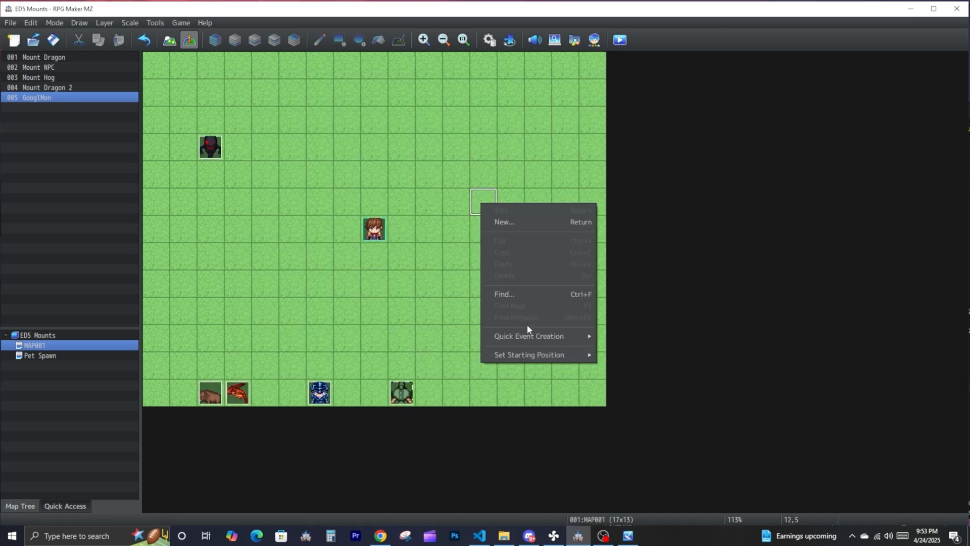
mouse_move(581, 335)
left_click(643, 359)
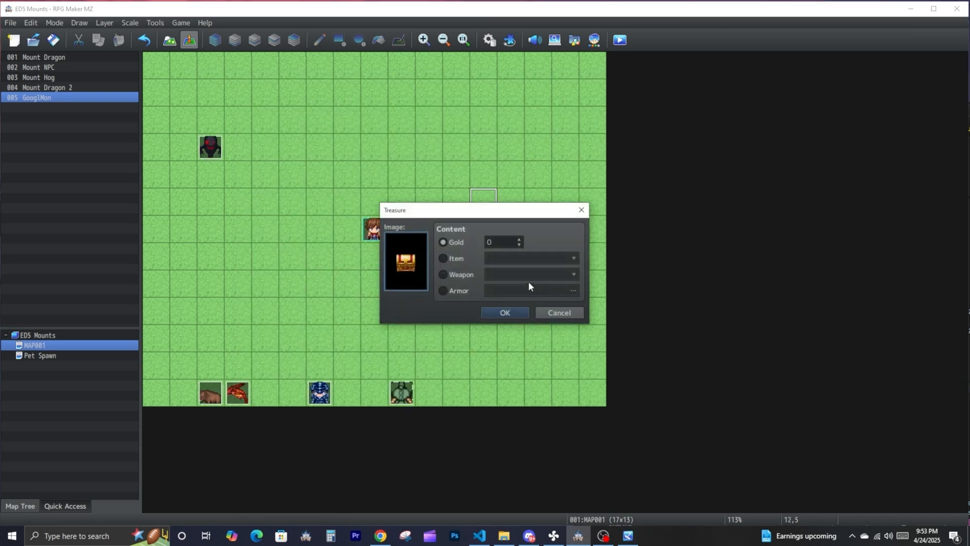
left_click(463, 257)
left_click(521, 263)
scroll(536, 512, "down", 1)
left_click(536, 513)
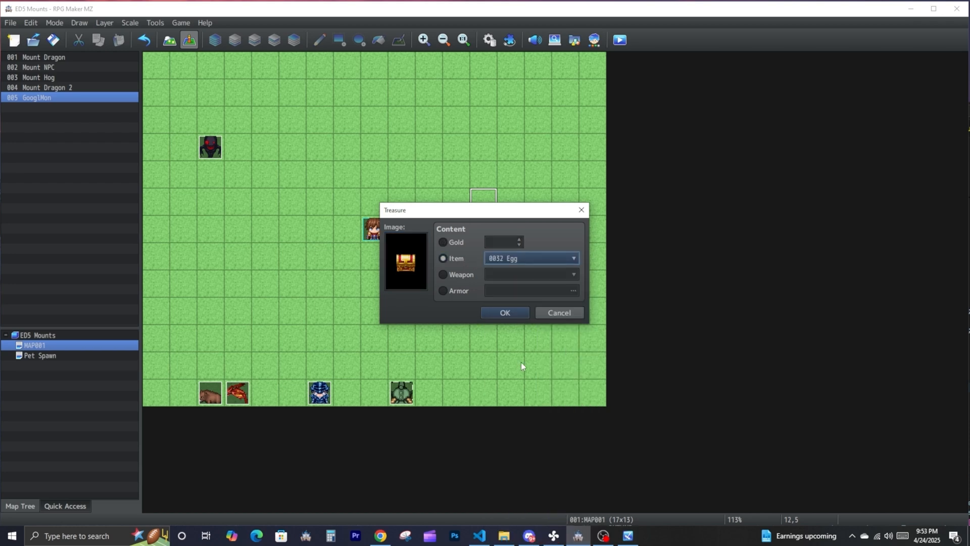
left_click(564, 423)
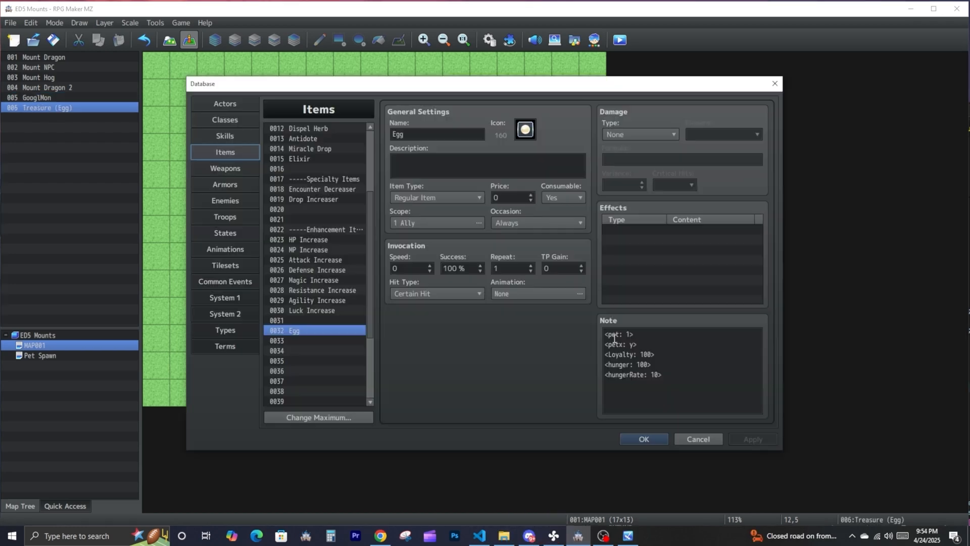
- Rename the pet tag in the Egg item's note to egg, add <hatch: 20> below it, and save the database
double_click(613, 337)
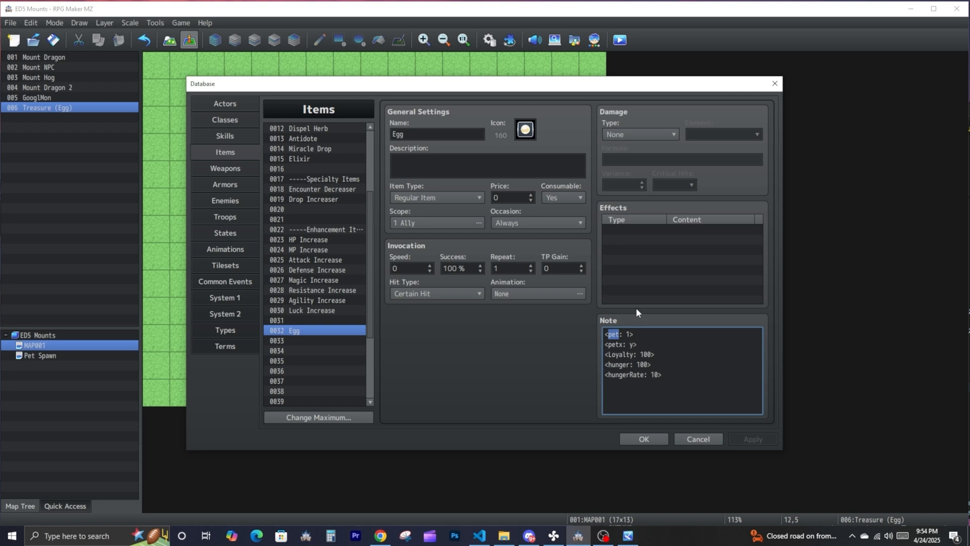
type("egg")
left_click(642, 335)
key("Return")
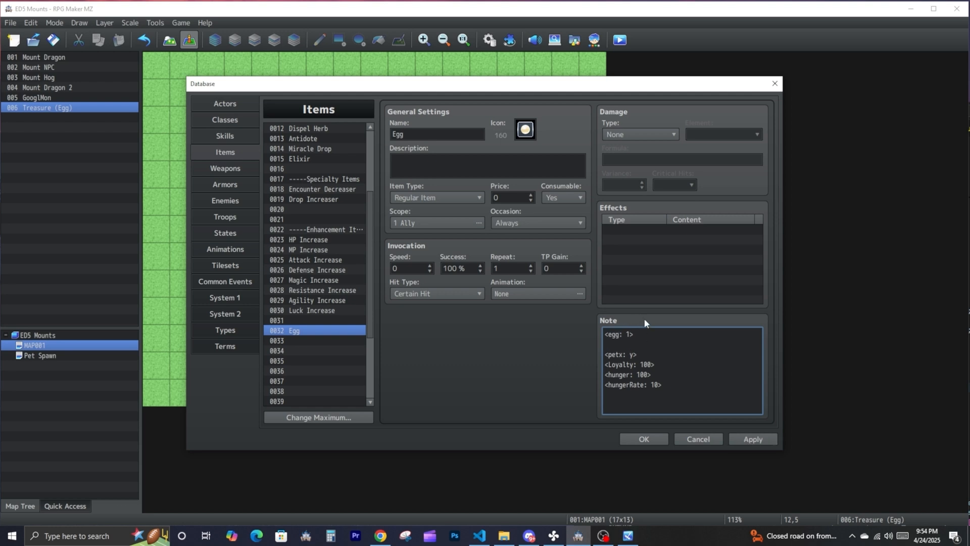
type("<hatch: x>")
double_click(636, 344)
type("20")
left_click_drag(638, 356, 603, 358)
left_click(617, 357)
left_click(648, 438)
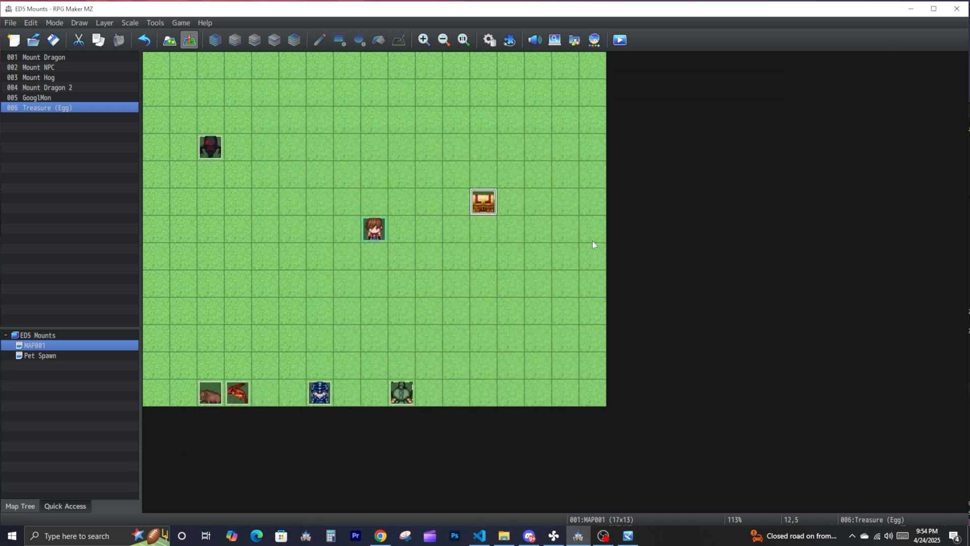
- Look through the actor and equipment tags, script calls and plugin commands in the ED5_Pets help
left_click(509, 40)
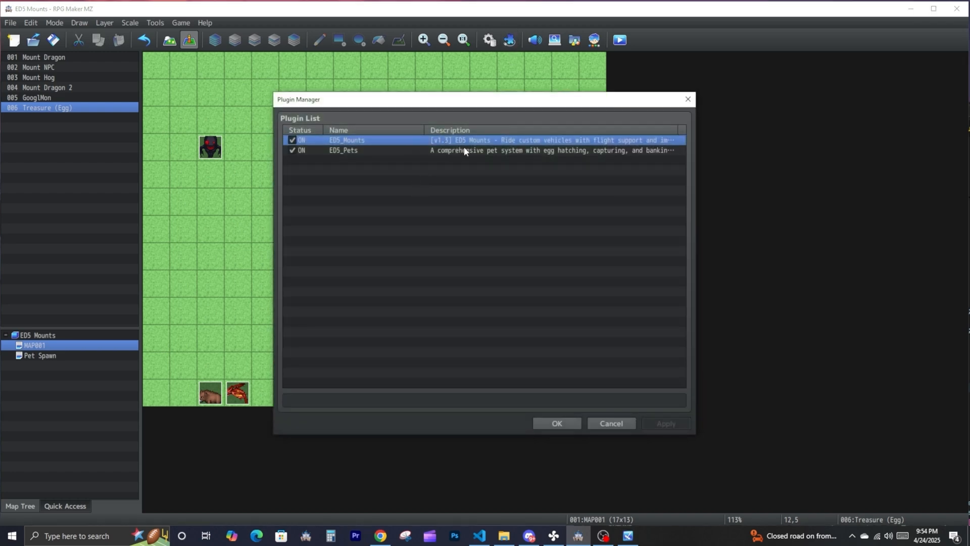
double_click(463, 147)
scroll(411, 278, "down", 12)
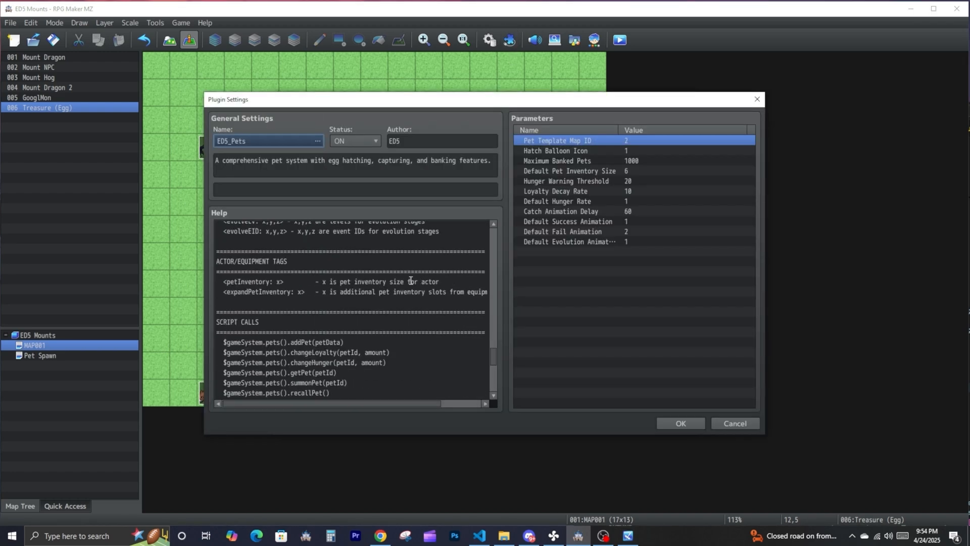
scroll(409, 286, "down", 3)
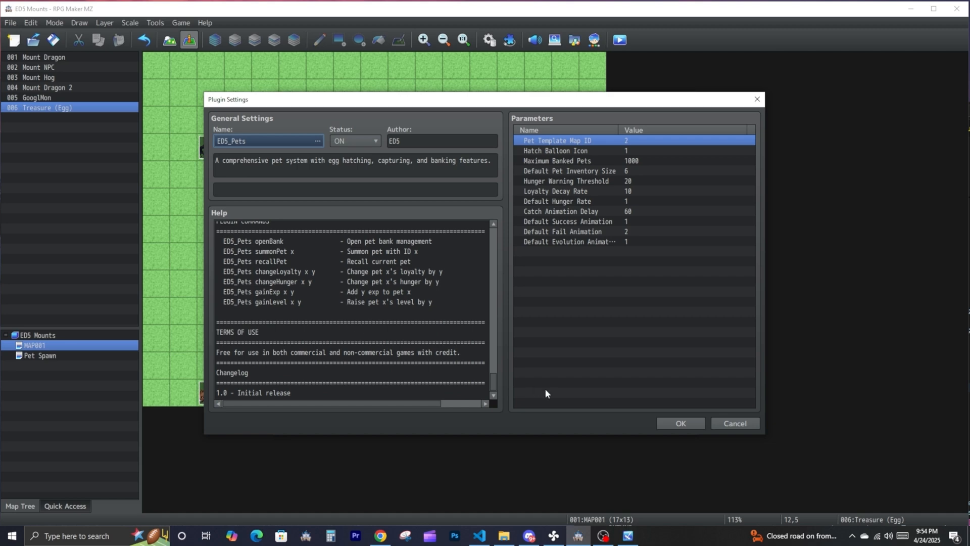
left_click(682, 423)
- Switch to Visual Studio Code, check the PET_STATS stat names in ED5_Pets.js, and return to RPG Maker MZ
left_click(479, 536)
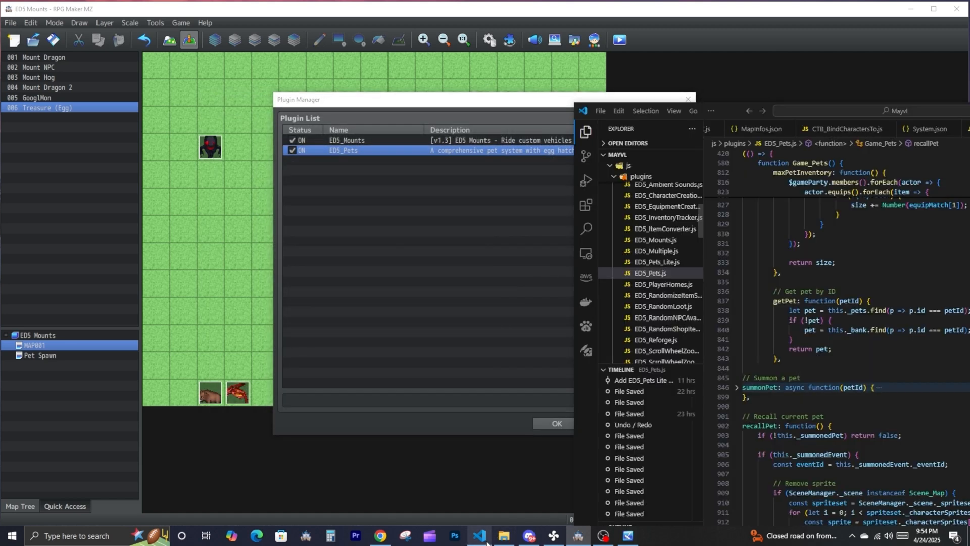
left_click_drag(732, 114, 734, 141)
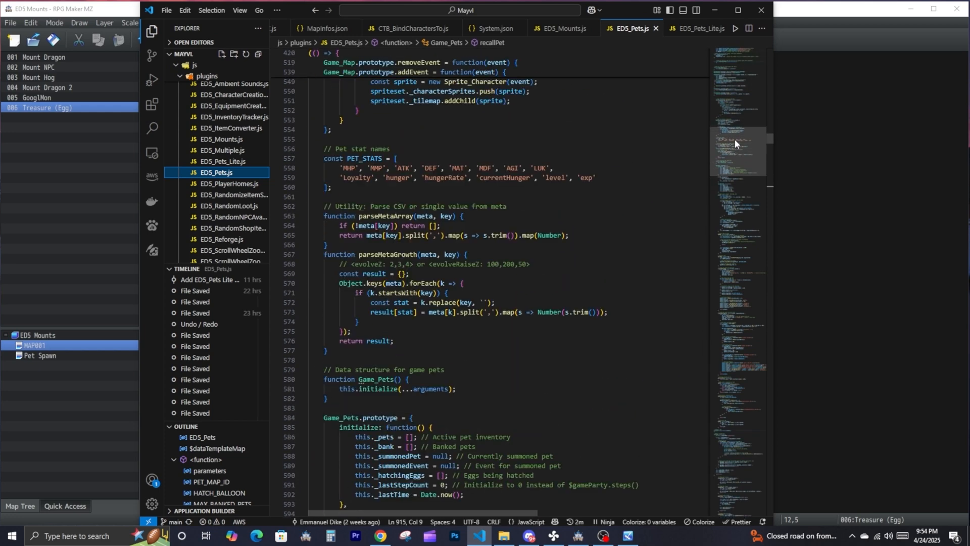
double_click(348, 199)
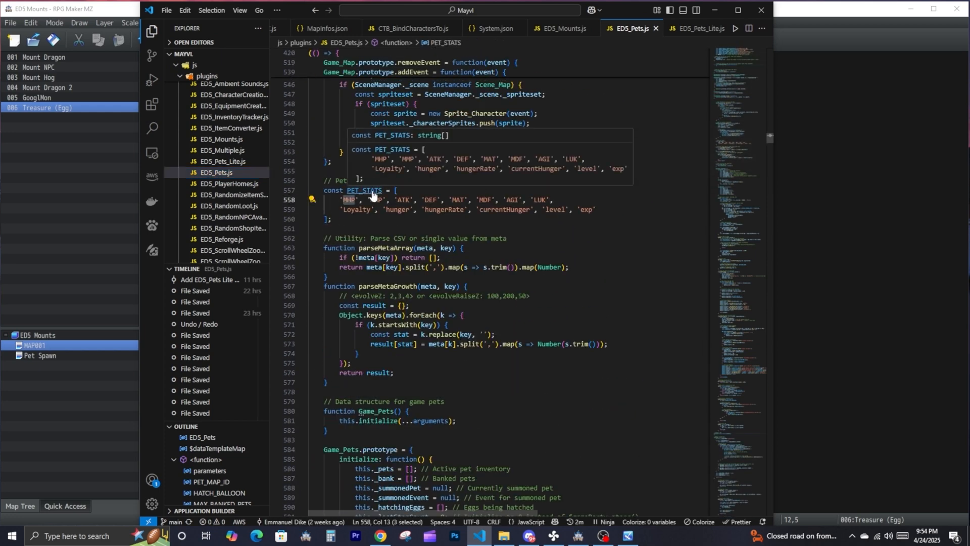
mouse_move(504, 534)
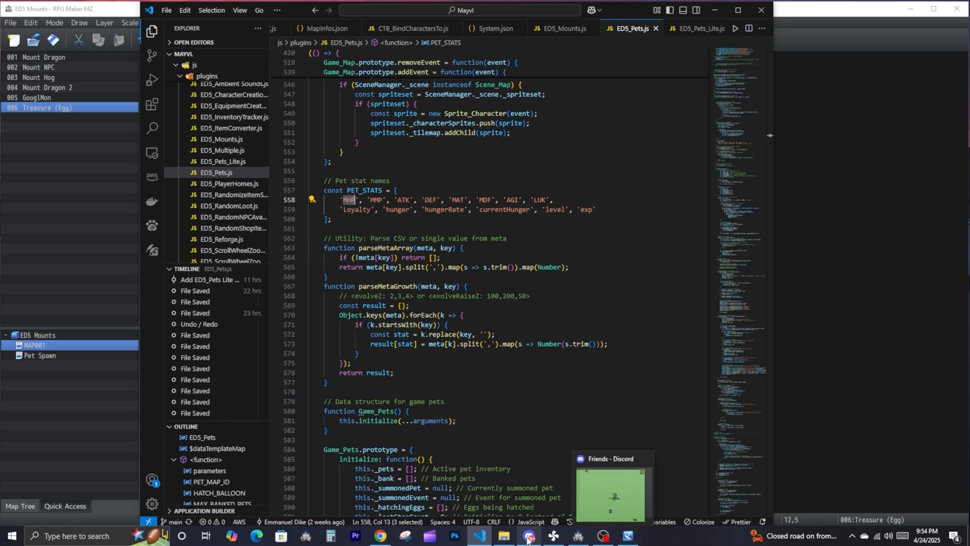
left_click(488, 536)
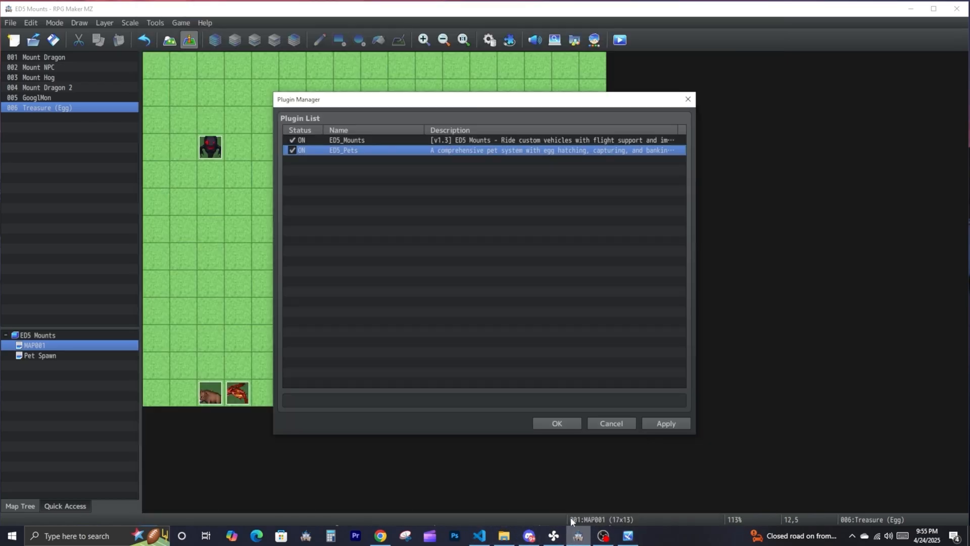
- Change the petx tag in the Egg item's note to <petMHP: 100>
key("F9")
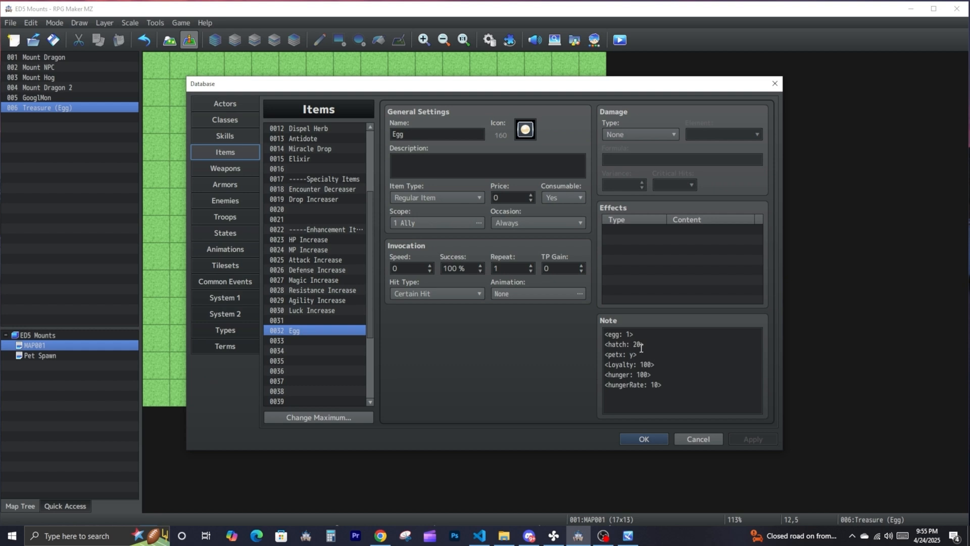
left_click_drag(619, 355, 623, 354)
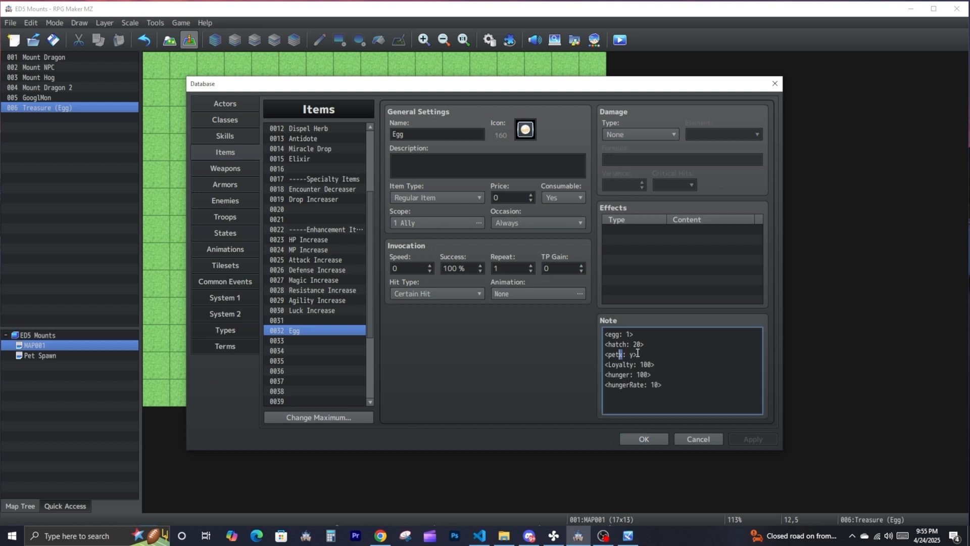
type("MHP")
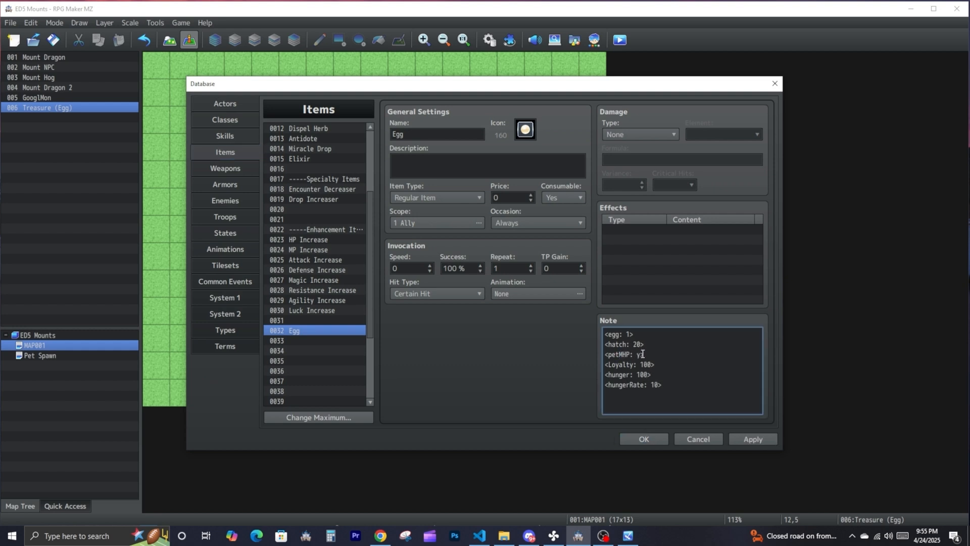
left_click_drag(639, 355, 637, 354)
type("100>")
- Duplicate the petMHP tag onto a new line directly below it in the Egg item's note
left_click_drag(658, 355, 602, 354)
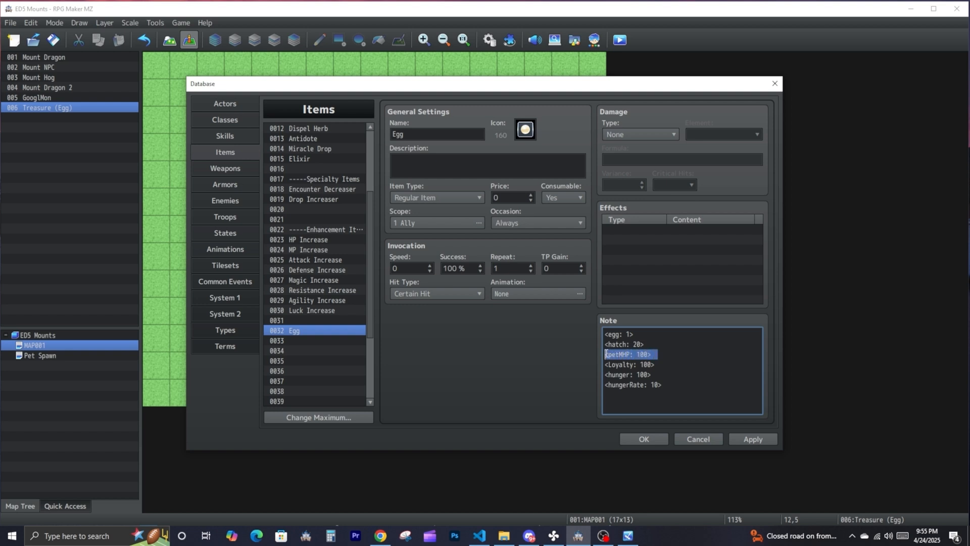
key("ctrl+c")
left_click(658, 354)
key("Return")
key("ctrl+v")
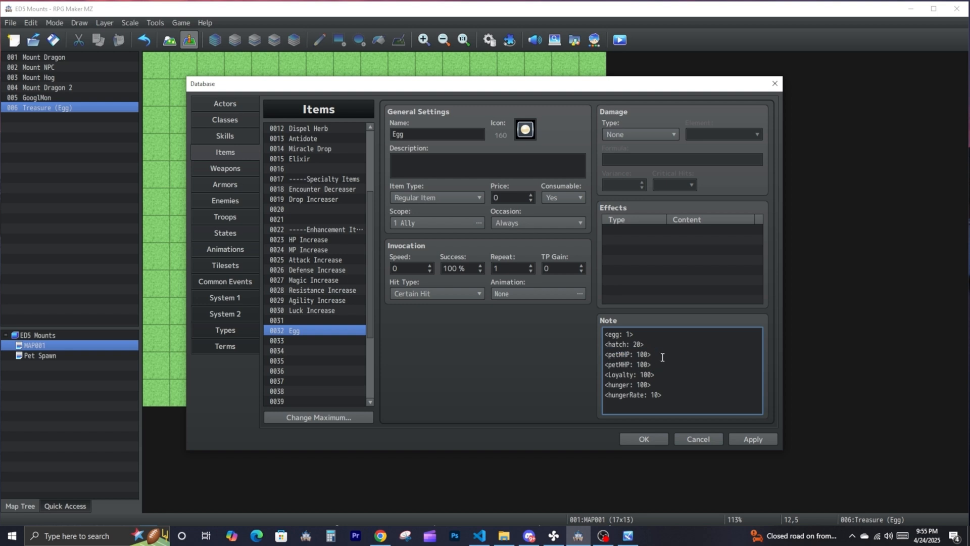
- Change the duplicated tag to <petATK: 3> and close the database
key("Left")
key("Left")
key("Left")
key("Left")
key("Left")
key("Left")
key("BackSpace")
key("BackSpace")
key("BackSpace")
type("ATK")
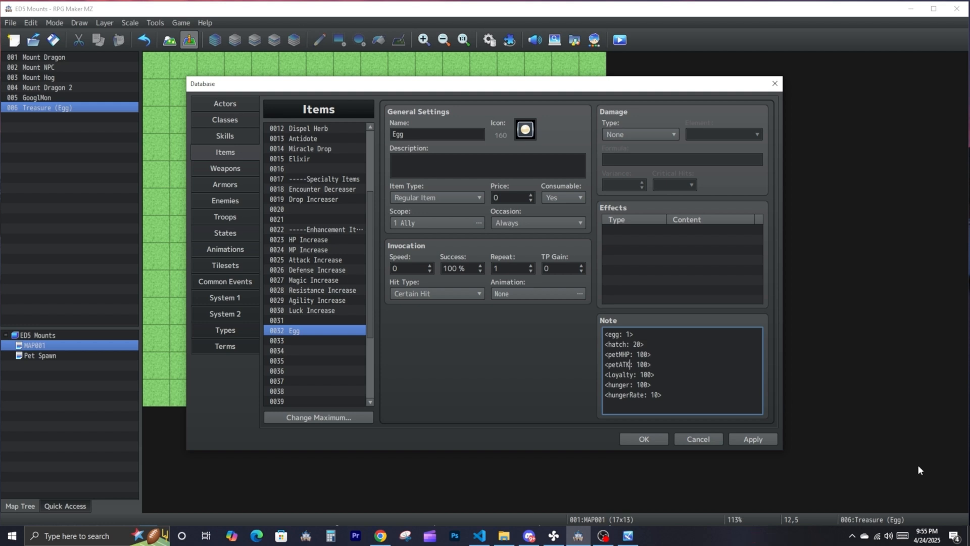
type("3")
left_click_drag(657, 365, 592, 357)
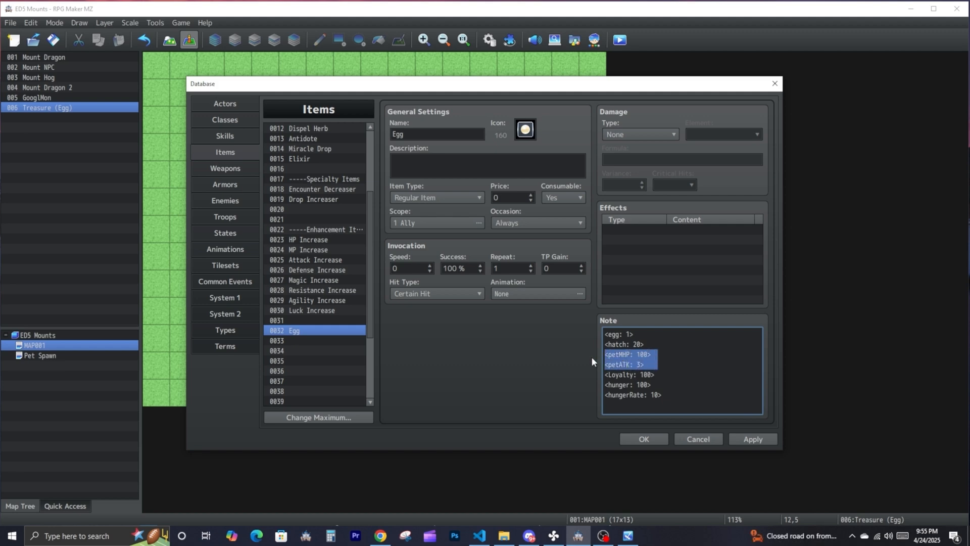
key("Escape")
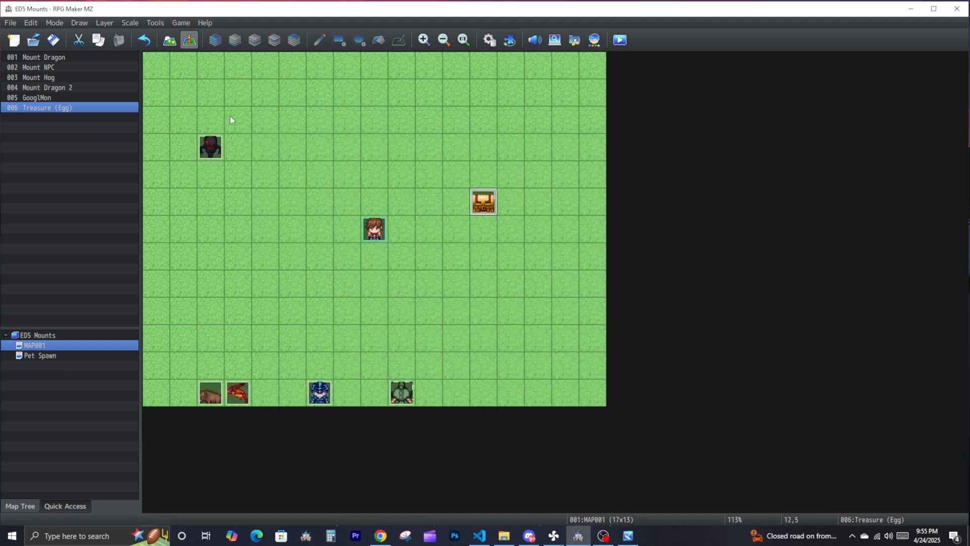
- Replace the petx tag in the GooglMon event's comment with <petMHP: 100> and <petATK: 3>, and save the event
double_click(213, 147)
double_click(487, 161)
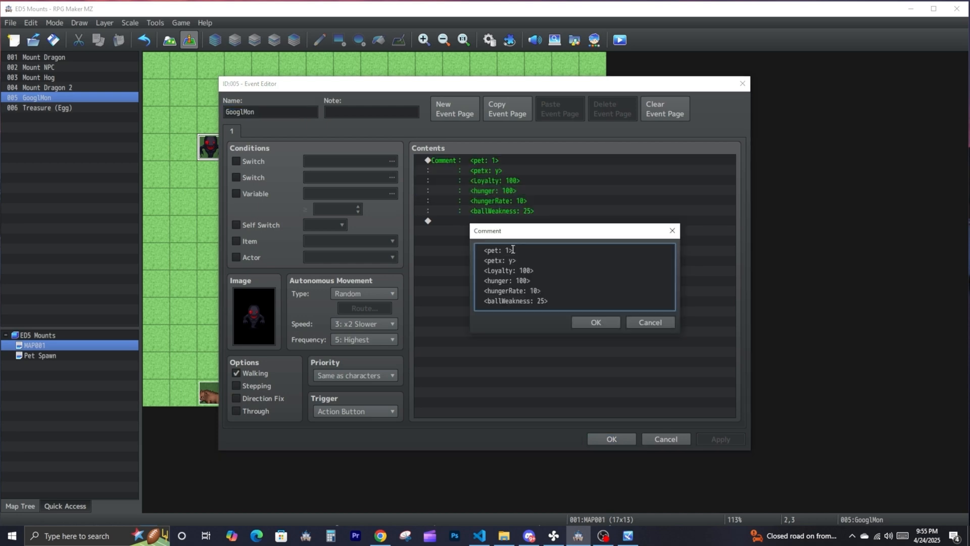
key("ctrl+v")
left_click(595, 322)
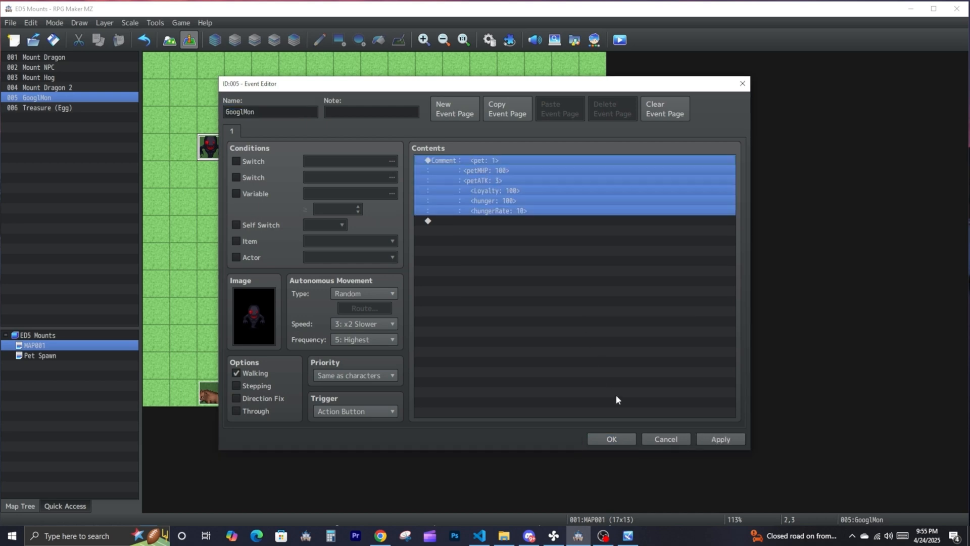
left_click(612, 439)
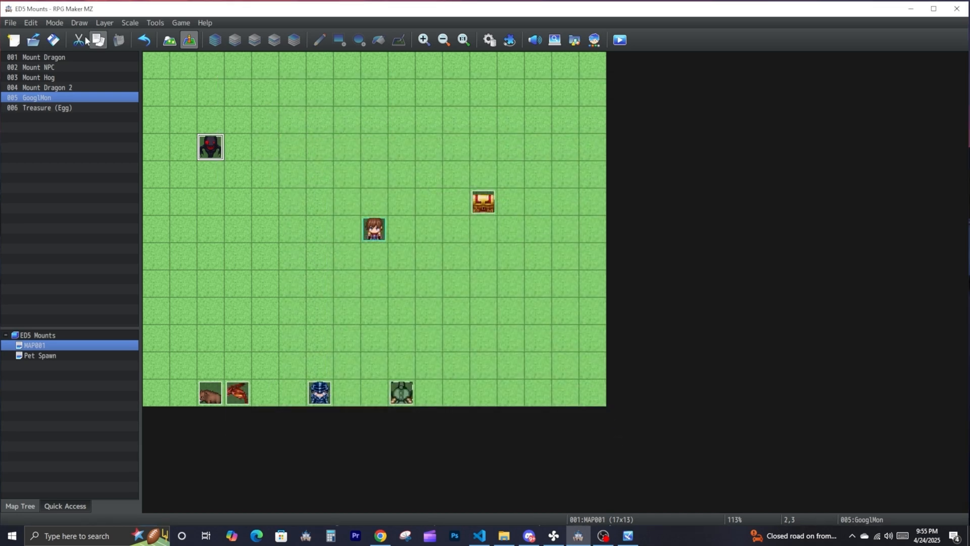
- Start a playtest, walk the party to the treasure chest and check the in-game menu
left_click(620, 40)
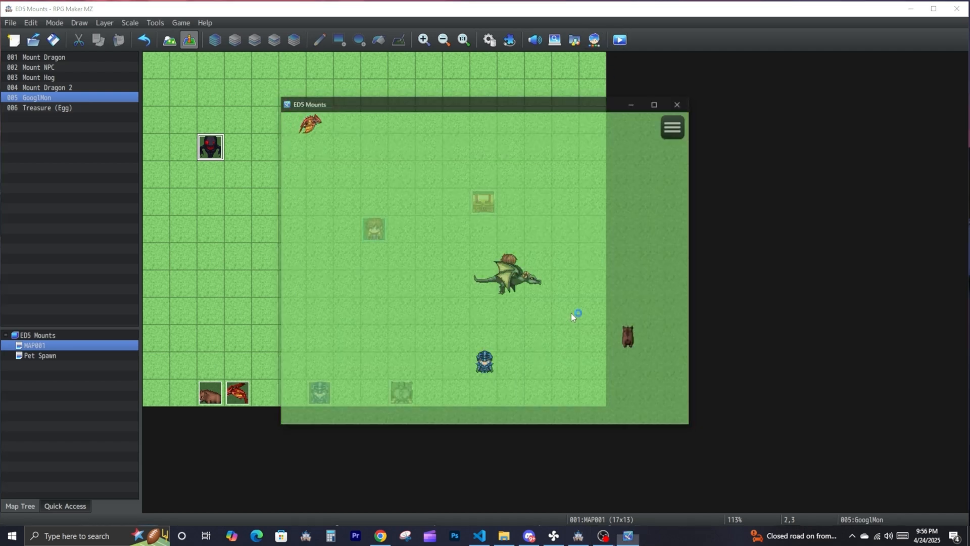
left_click(581, 251)
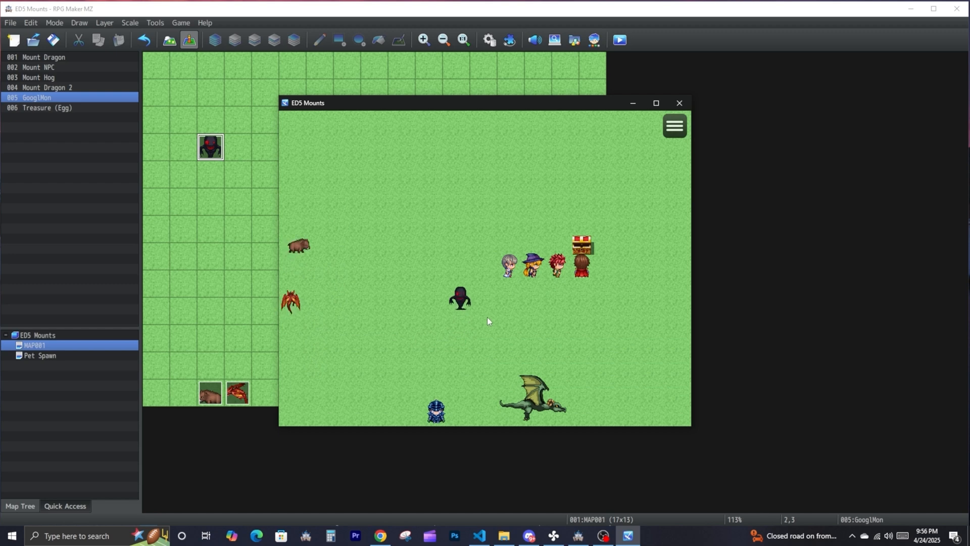
left_click(668, 132)
left_click(598, 155)
key("Escape")
key("Escape")
- Walk the party around the map in the playtest
left_click(483, 220)
left_click(411, 219)
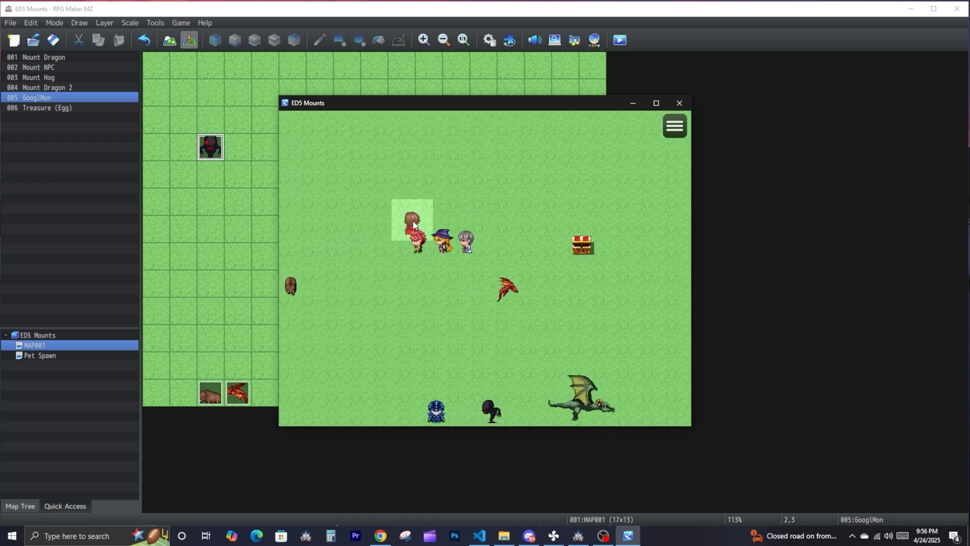
left_click(466, 198)
left_click(356, 203)
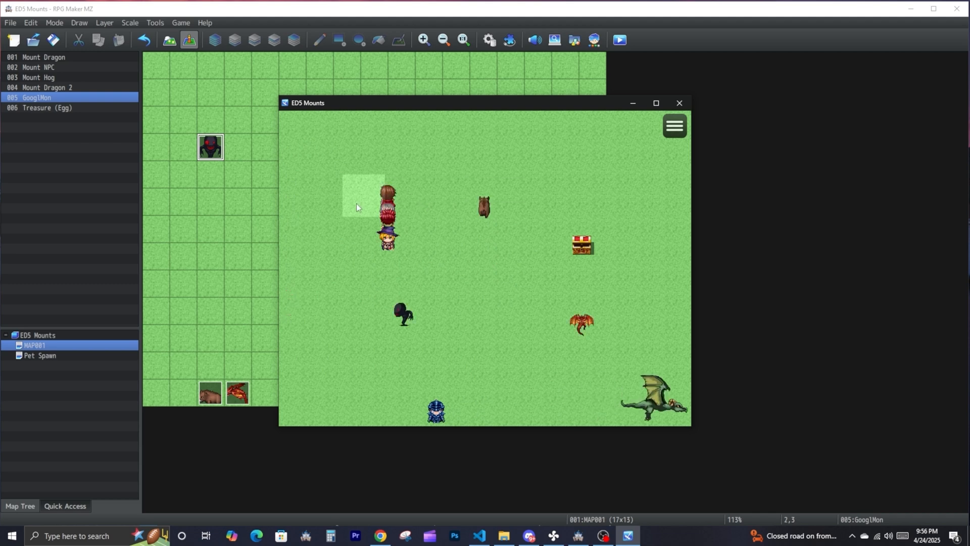
left_click(438, 255)
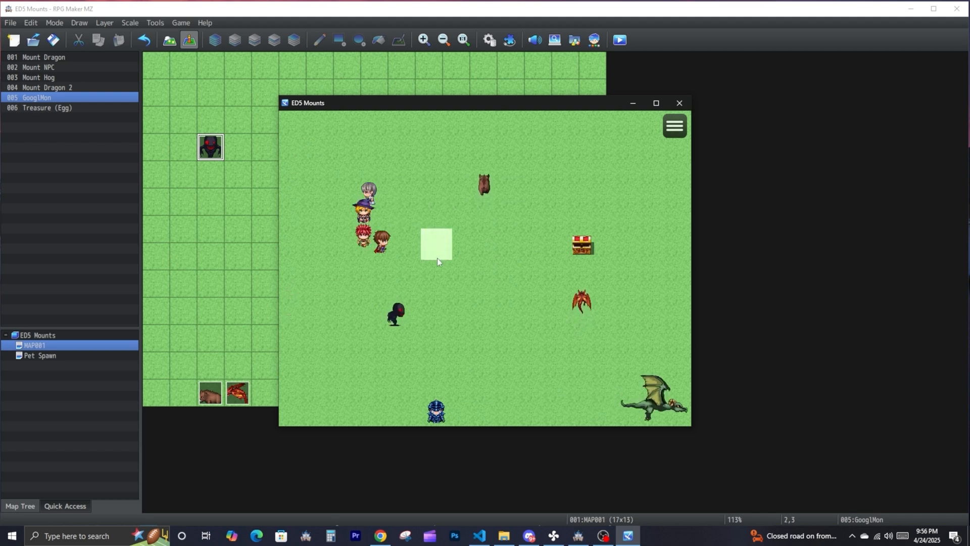
- Set the Egg item's scope to The User in the database, leaving its damage type at None, and save the project
left_click(157, 23)
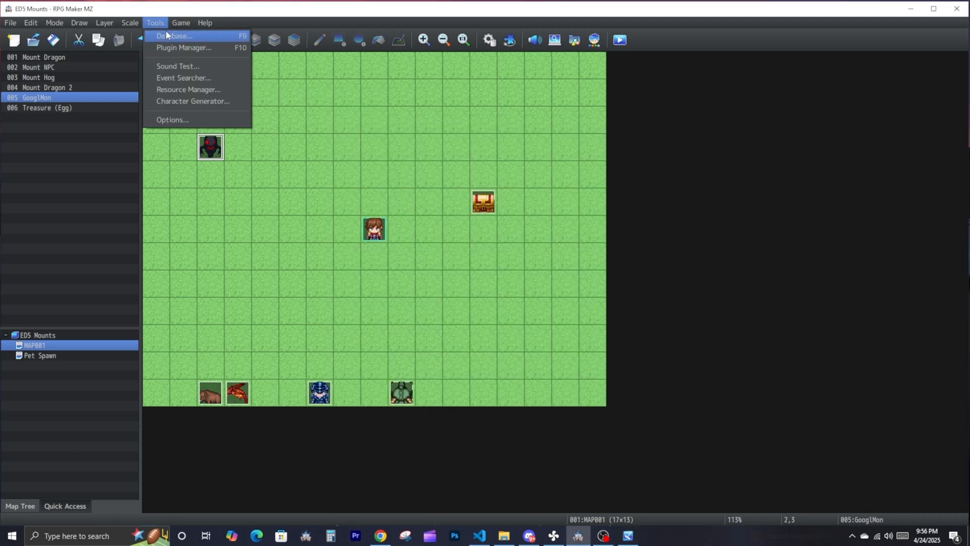
left_click(169, 36)
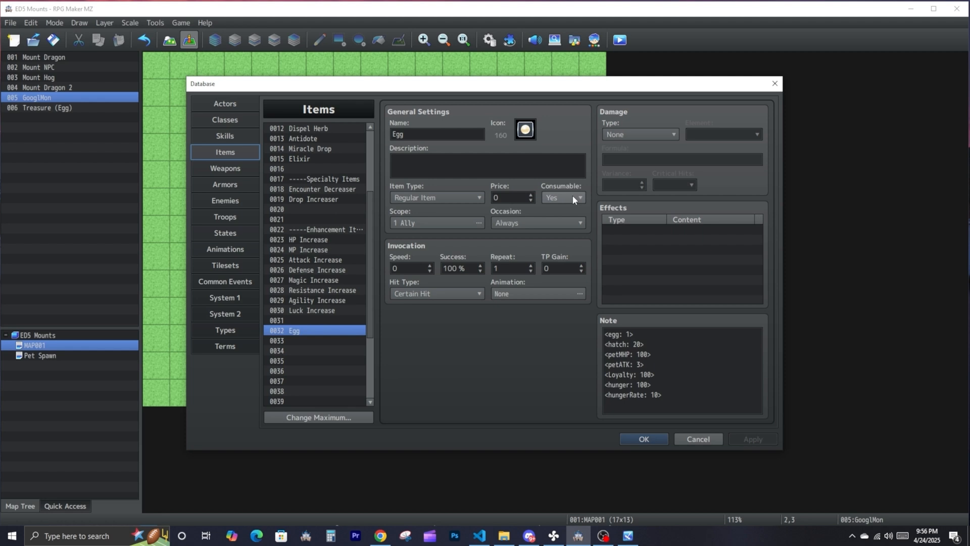
left_click(656, 136)
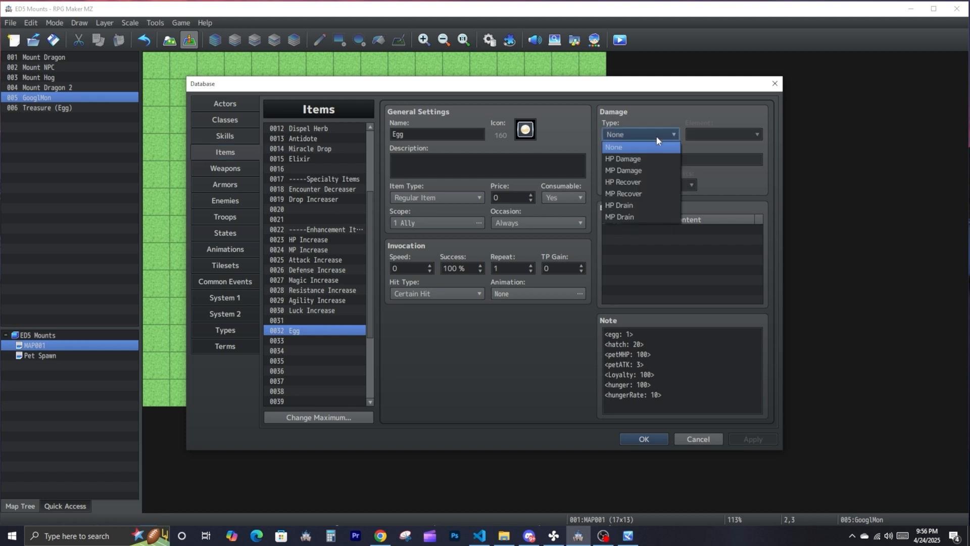
left_click(656, 135)
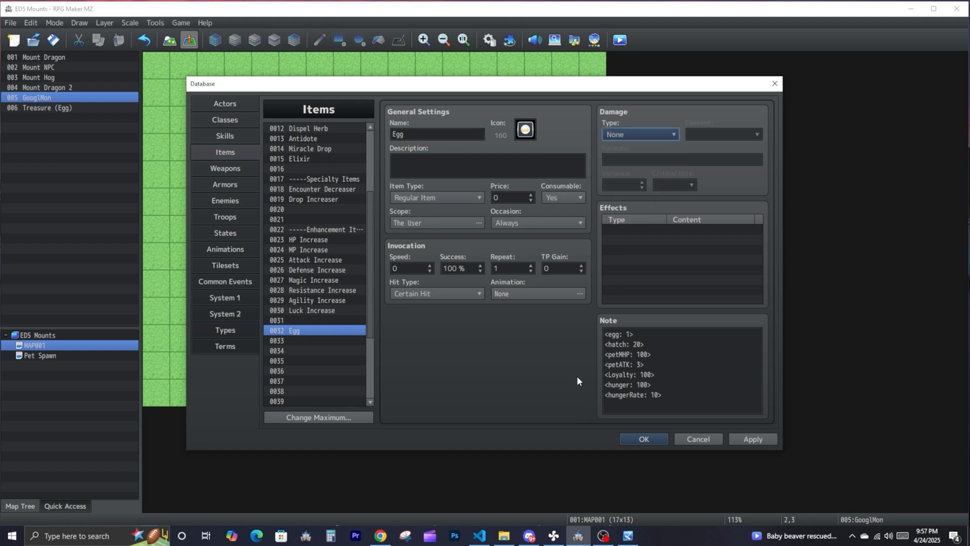
left_click(643, 439)
left_click(53, 39)
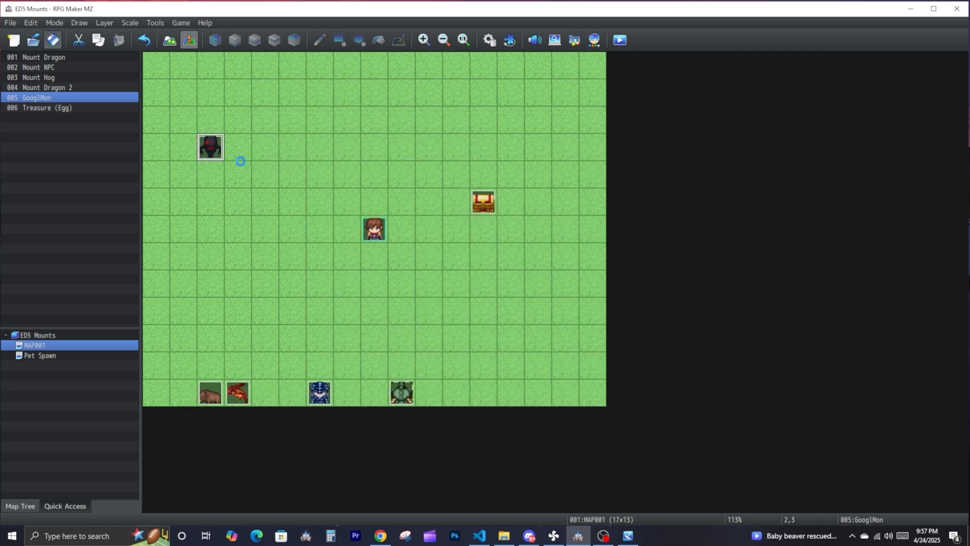
- Switch to the running playtest, reload it and check the hatched pet's stats in the pet menu
key("alt+Tab")
key("F5")
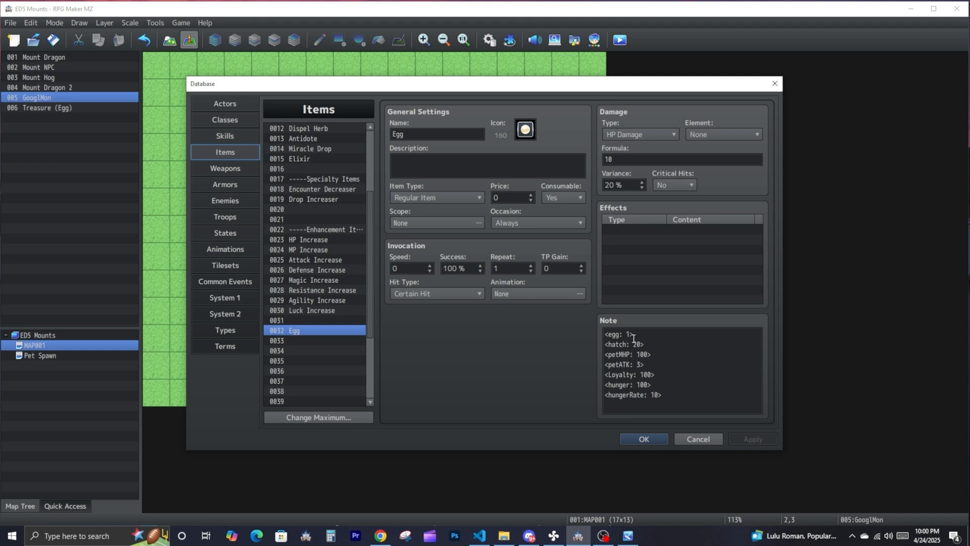
- Review the Egg item's egg, hatch, stat, loyalty and hunger note tags, and the contents of the Treasure (Egg) event
left_click(642, 333)
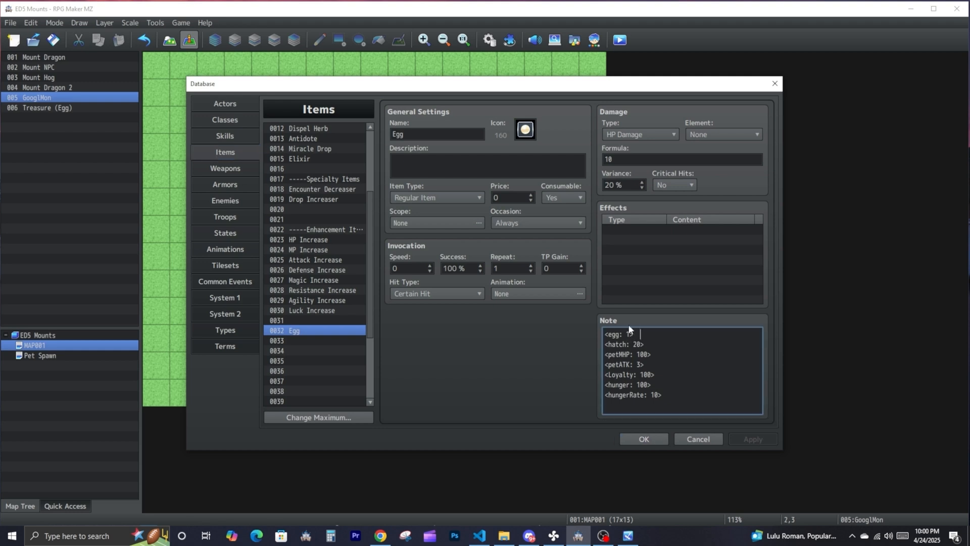
left_click_drag(606, 335, 573, 353)
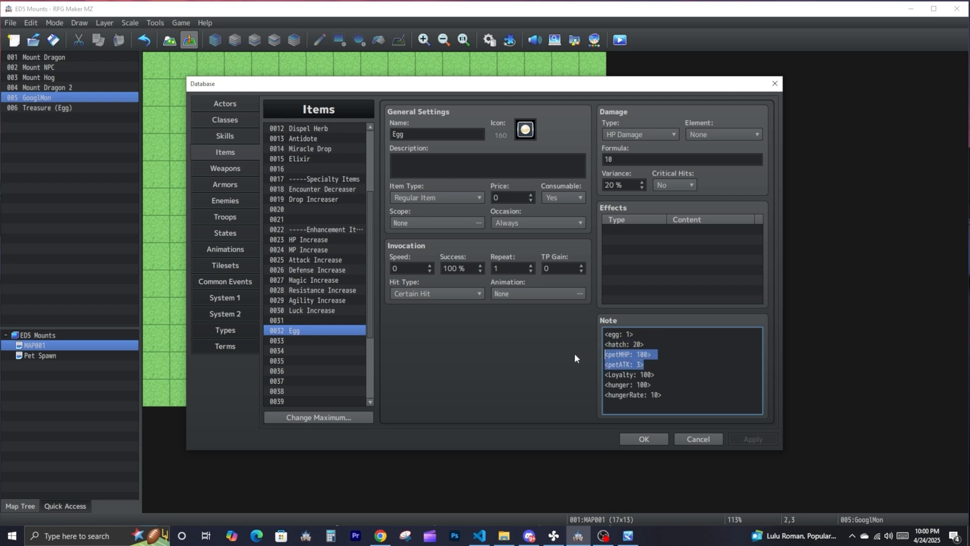
left_click(636, 378)
left_click_drag(626, 378, 587, 388)
left_click(639, 389)
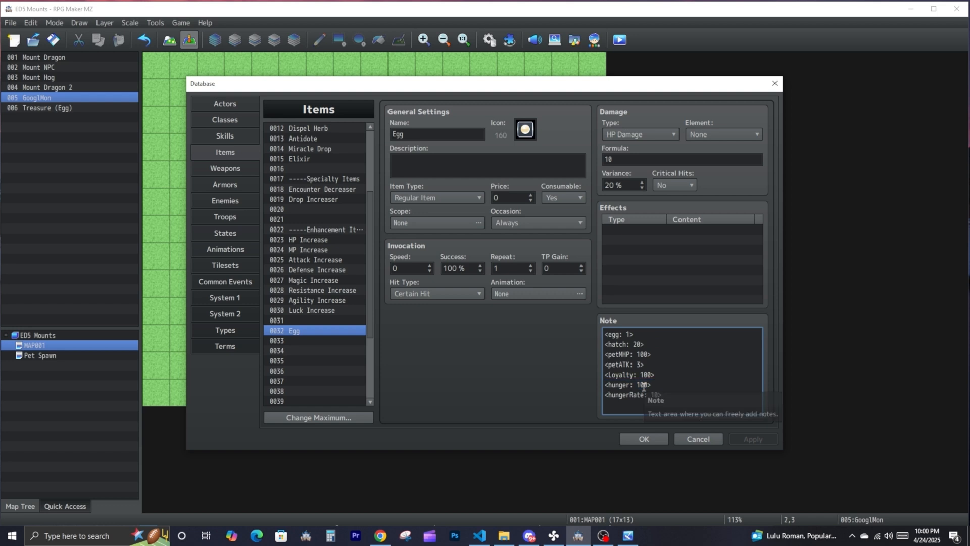
left_click_drag(657, 387, 604, 388)
left_click(640, 407)
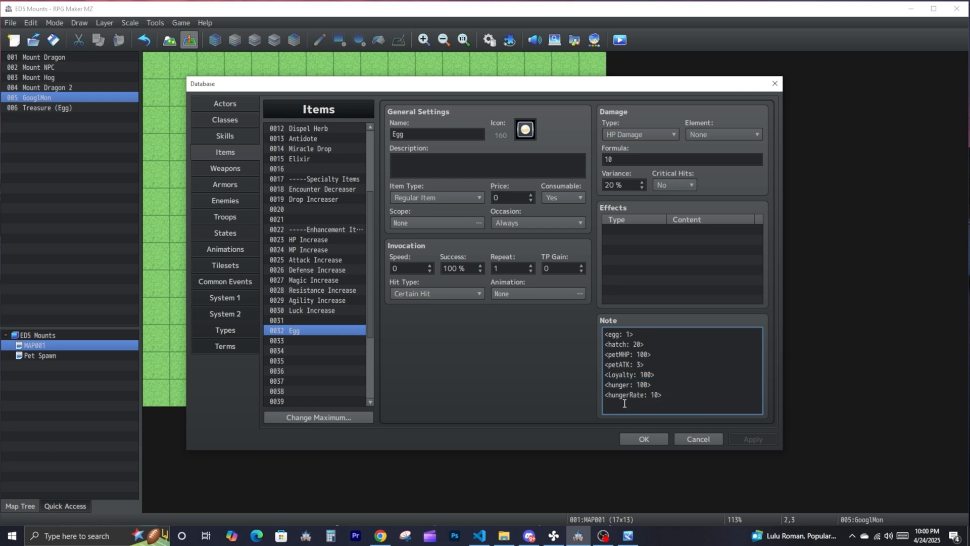
left_click_drag(664, 397, 604, 396)
left_click(644, 438)
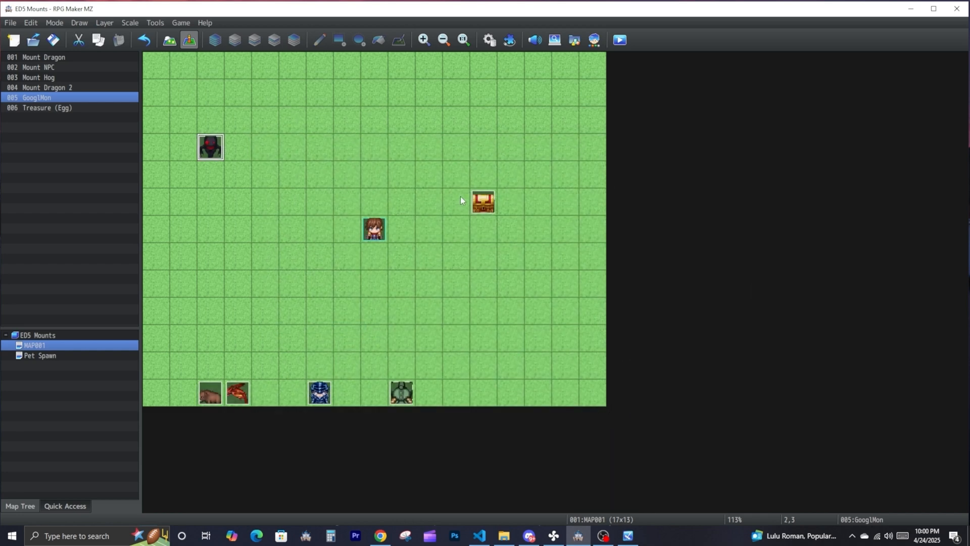
double_click(483, 201)
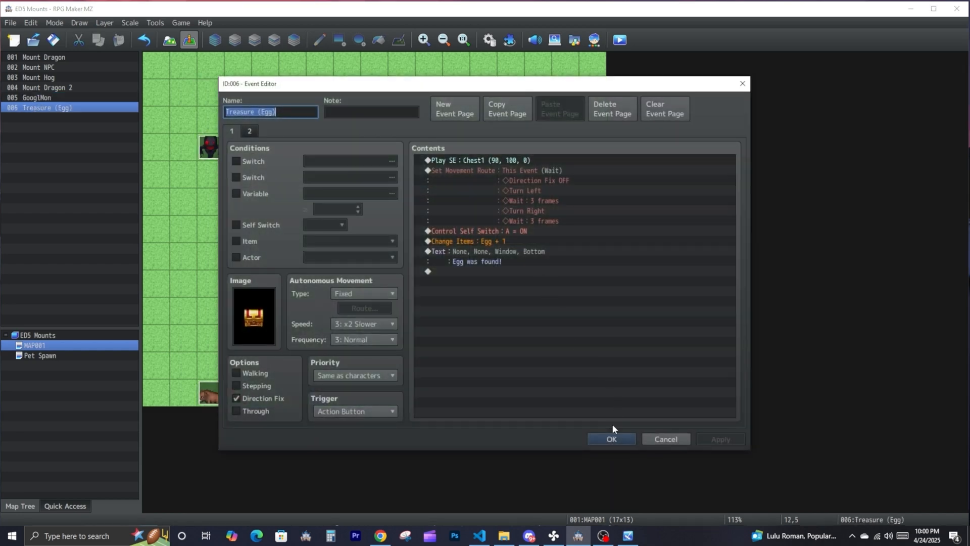
left_click(612, 437)
- Name the empty item 0033 in the database Capture Device
left_click(156, 23)
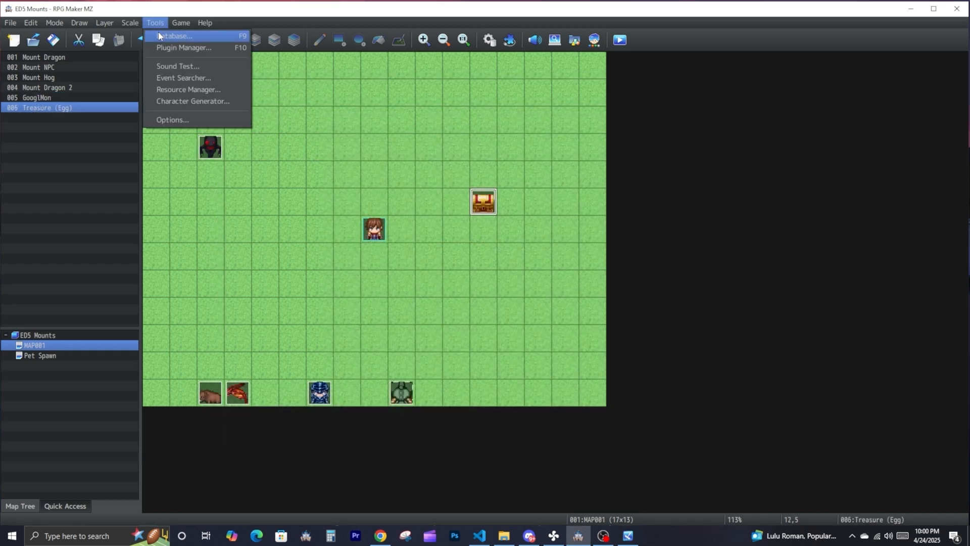
left_click(158, 31)
left_click(325, 341)
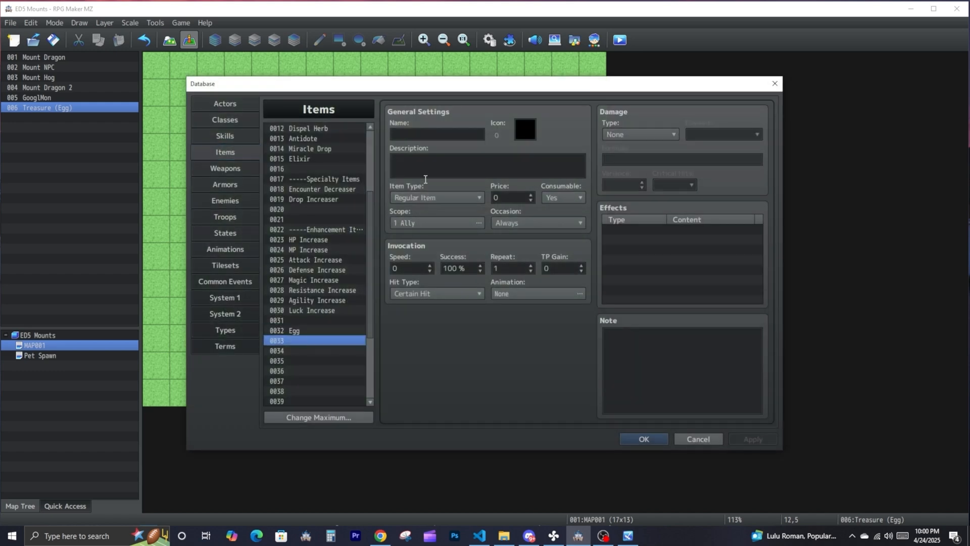
left_click(447, 137)
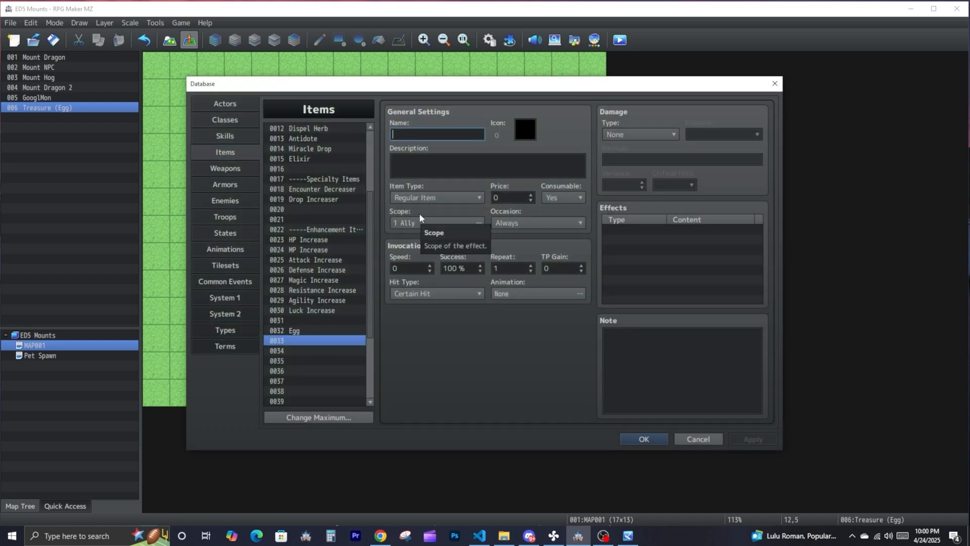
type("c")
left_click(324, 190)
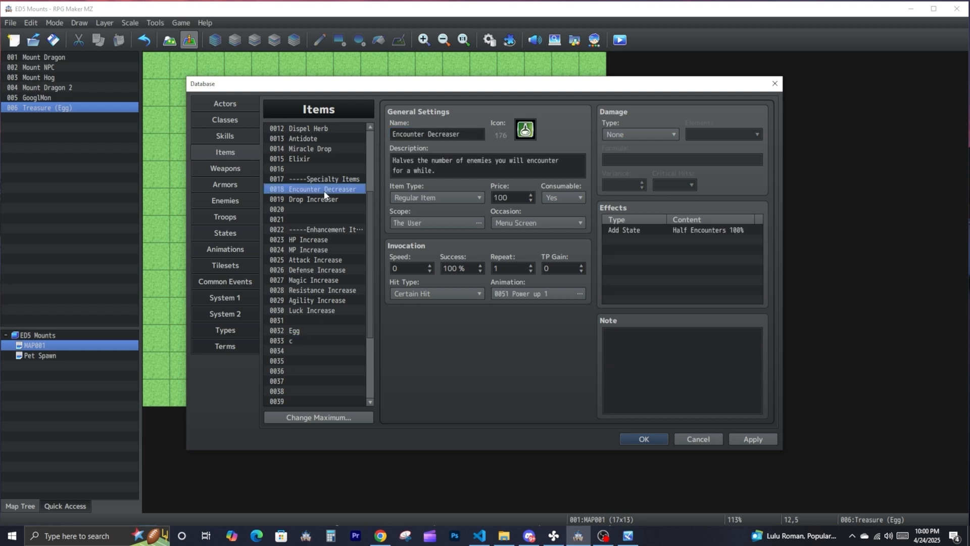
left_click(308, 151)
scroll(308, 156, "up", 4)
scroll(308, 156, "down", 4)
left_click(304, 328)
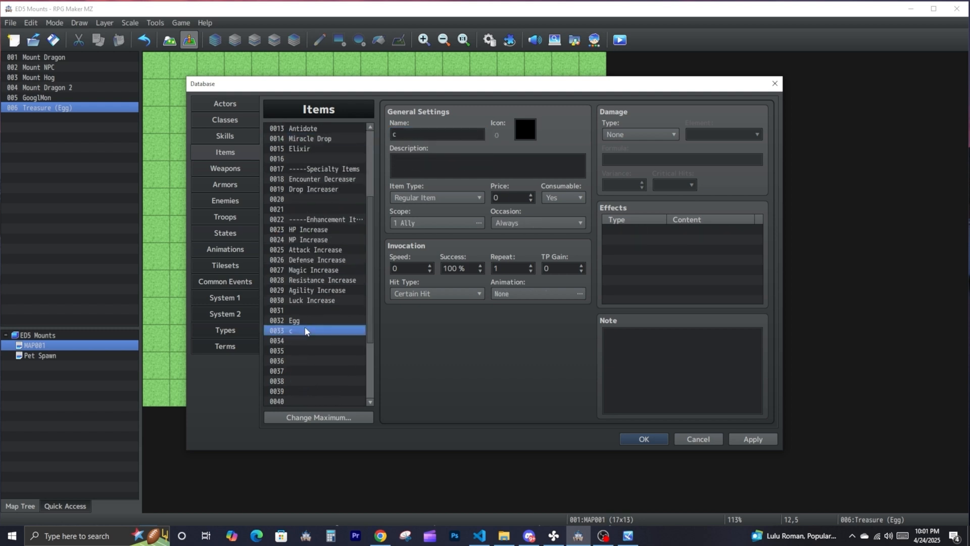
left_click_drag(405, 135, 380, 144)
type("Capture")
type("Device")
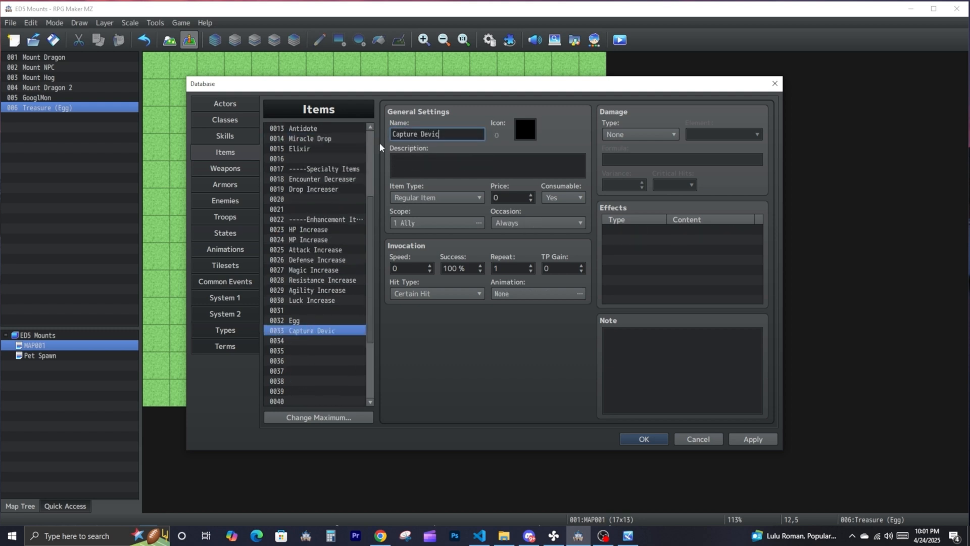
- Assign crosshair icon 129 to the Capture Device item and close the database with the changes kept
left_click(517, 124)
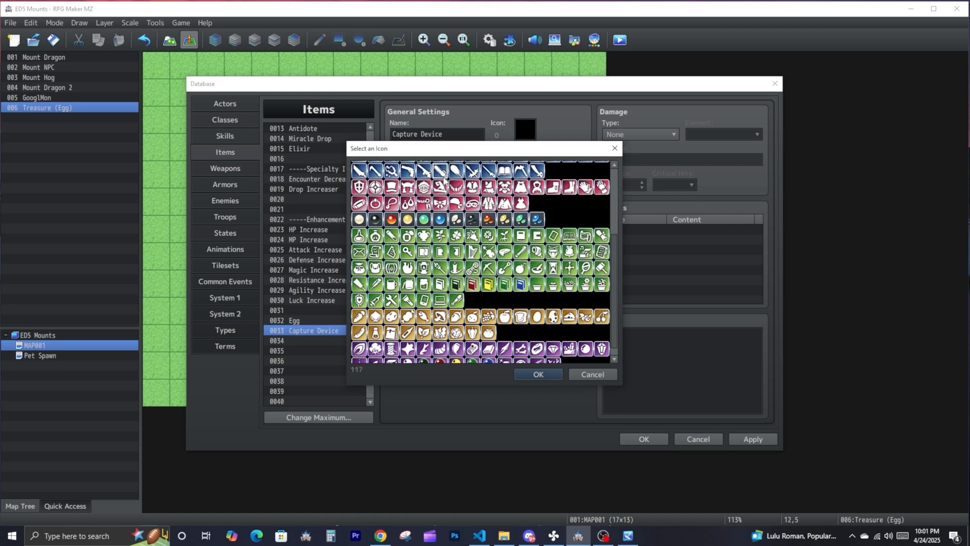
left_click(517, 177)
scroll(442, 174, "up", 1)
double_click(376, 197)
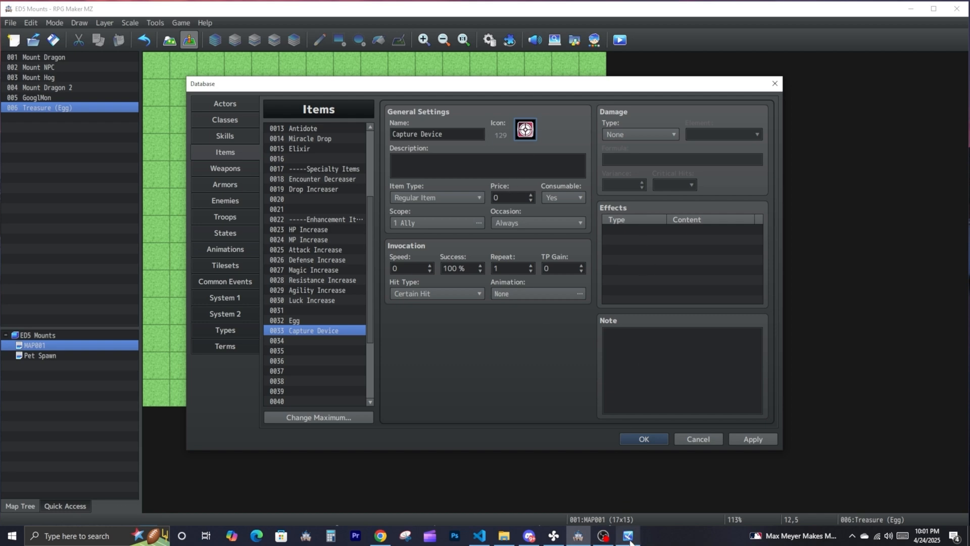
left_click(651, 435)
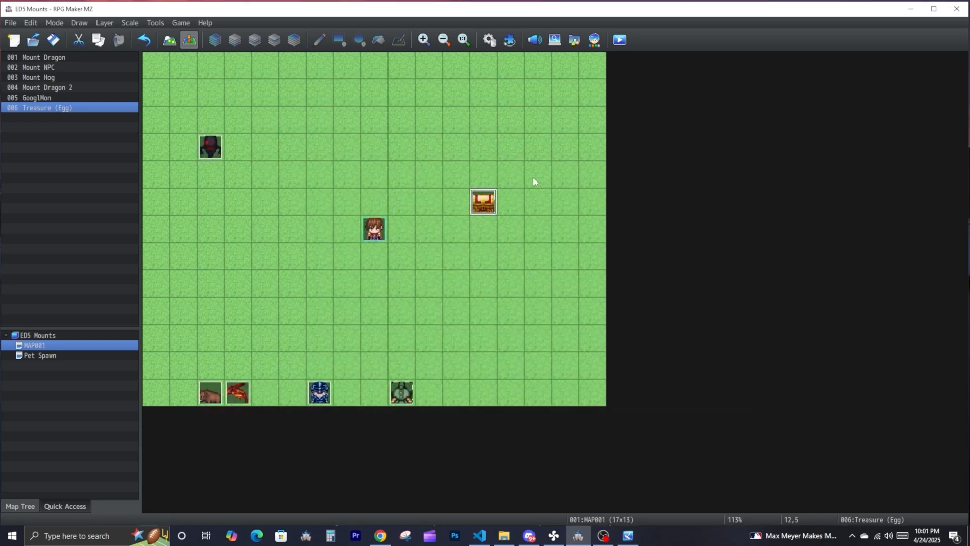
- Copy the petBall, ballRange and ballSprite tag lines from the ED5_Pets plugin's help and close the plugin settings
left_click(509, 40)
scroll(320, 293, "up", 10)
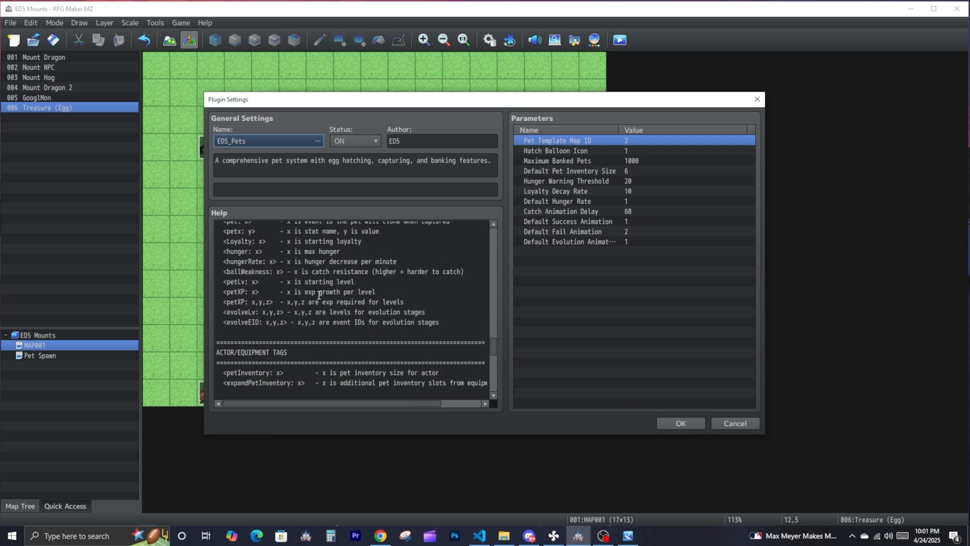
scroll(320, 293, "up", 2)
left_click_drag(430, 335, 214, 314)
right_click(231, 315)
left_click(246, 325)
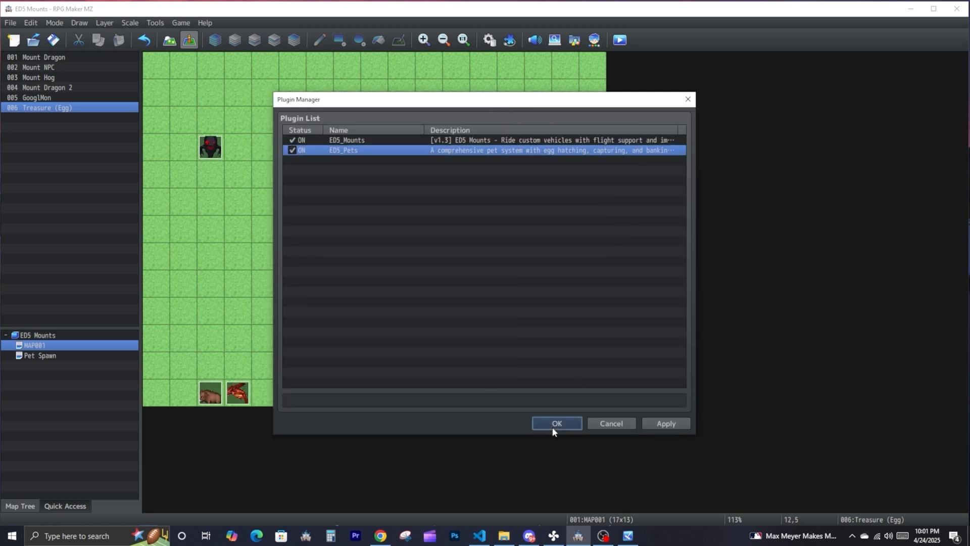
left_click(556, 423)
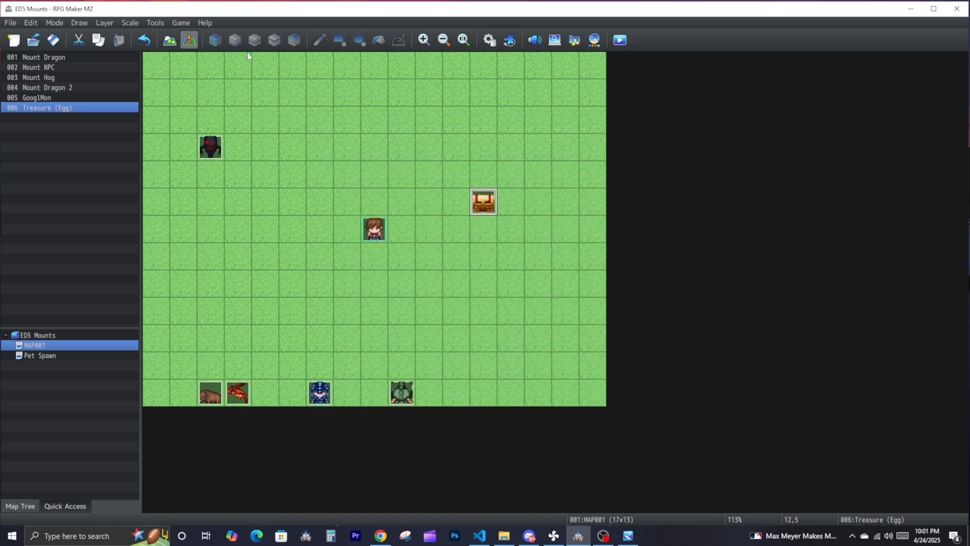
- Paste the copied petBall, ballRange and ballSprite lines into the Capture Device item's note
left_click(154, 22)
left_click(176, 33)
left_click(627, 336)
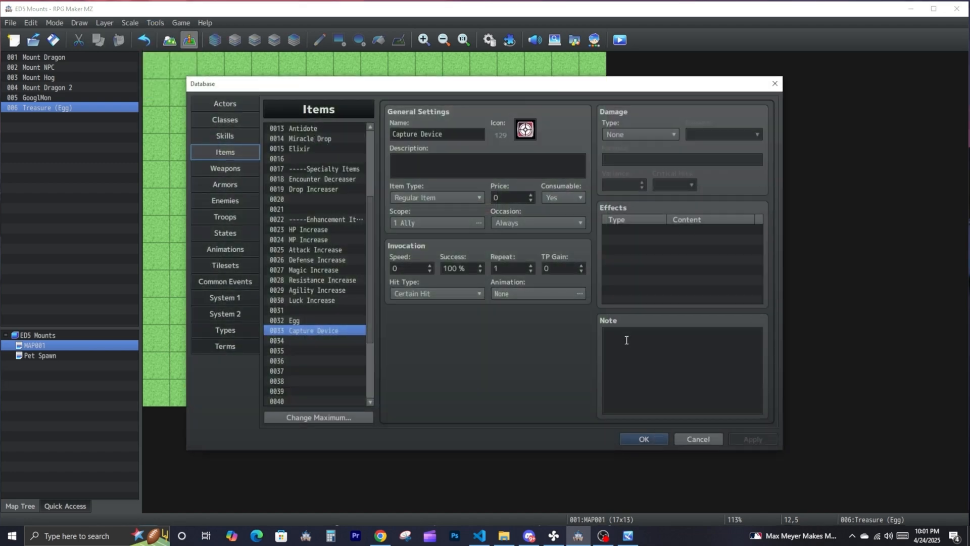
key("ctrl+v")
left_click_drag(759, 356, 559, 310)
left_click(631, 336)
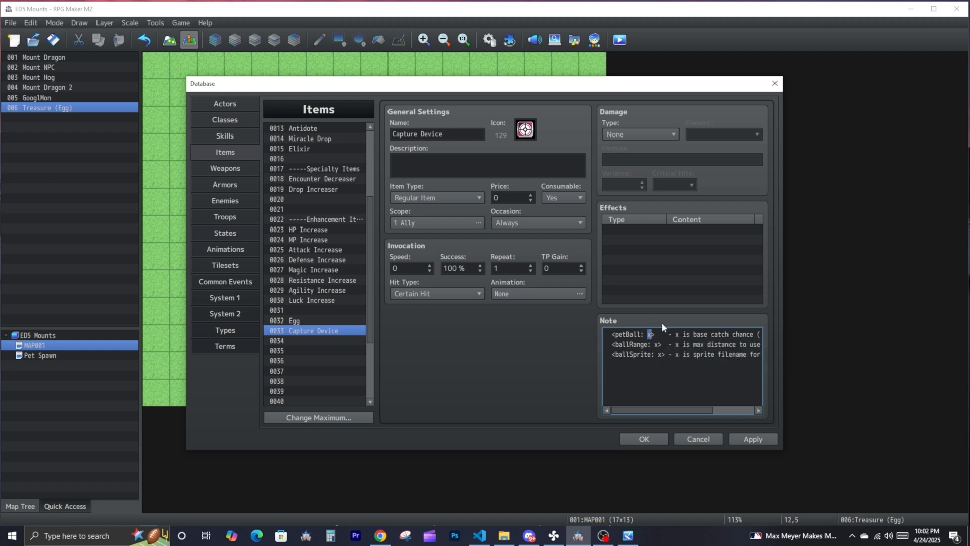
- Set the petBall tag's value to 50 and the ballRange tag's value to 10 in the Capture Device note
mouse_move(666, 334)
left_mouse_down()
mouse_move(624, 332)
mouse_move(661, 339)
left_mouse_up()
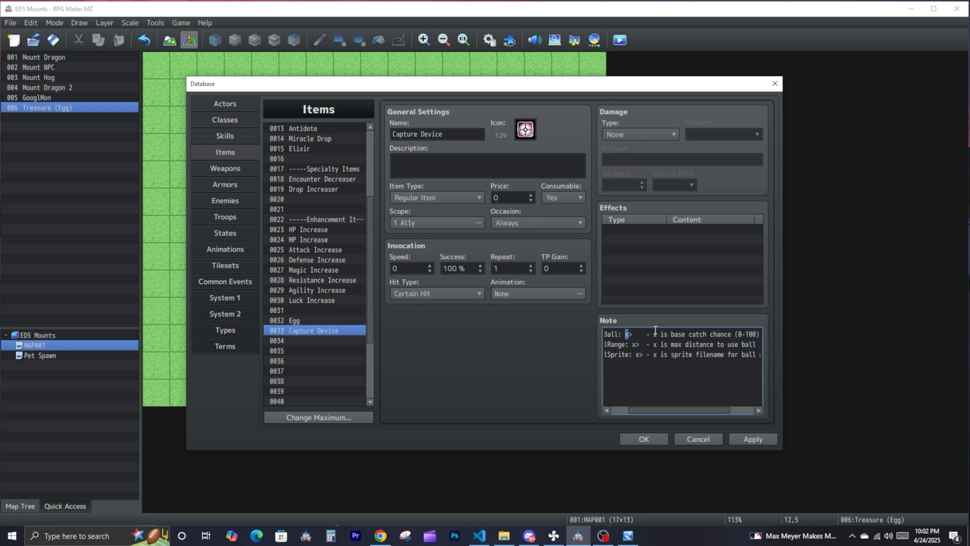
type("0")
double_click(634, 344)
type("10")
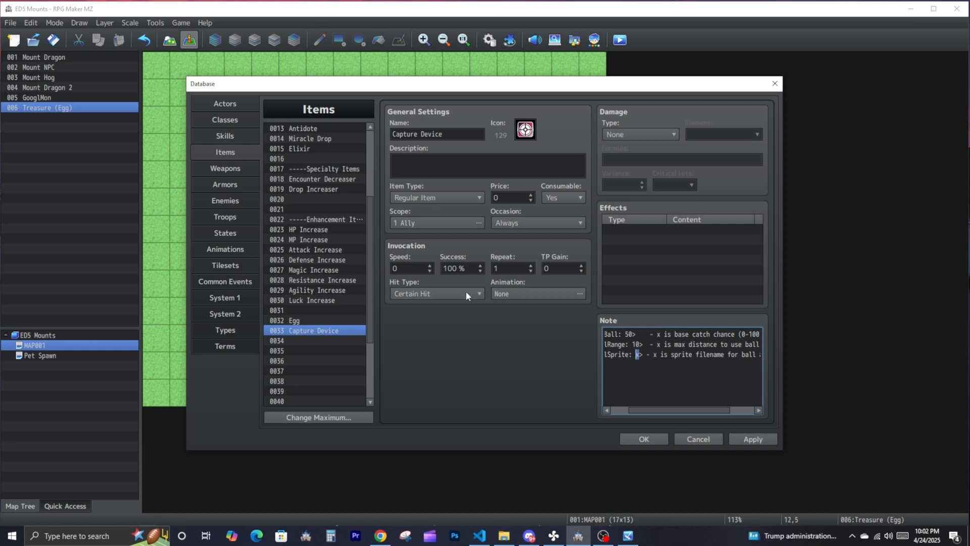
- Switch to File Explorer and open the ED5 Mounts project's img\pictures folder to look through the sprite files
left_click(508, 538)
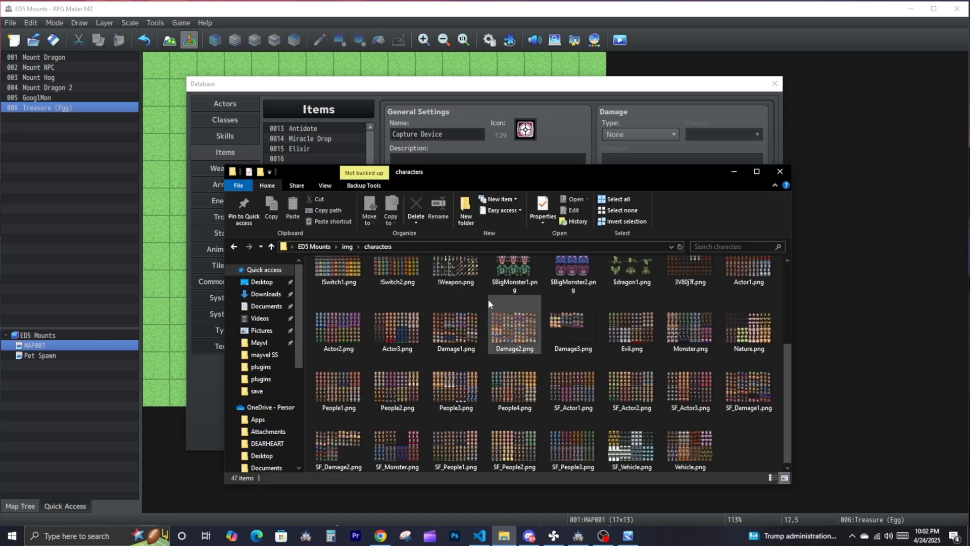
left_click(233, 247)
double_click(324, 335)
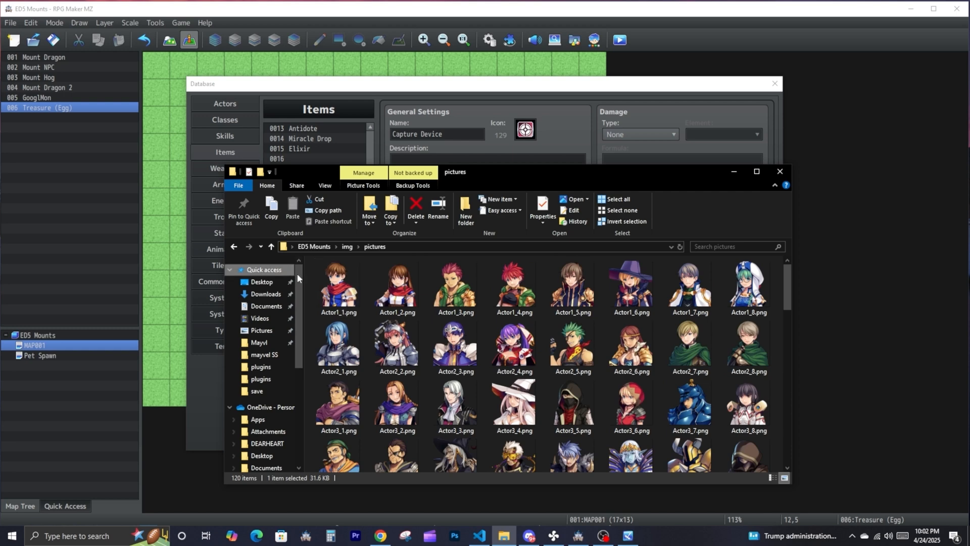
- Copy the file name Actor1_1 from the pictures folder and enter it as the ballSprite tag's value in the Capture Device note
left_click(337, 299)
right_click(338, 296)
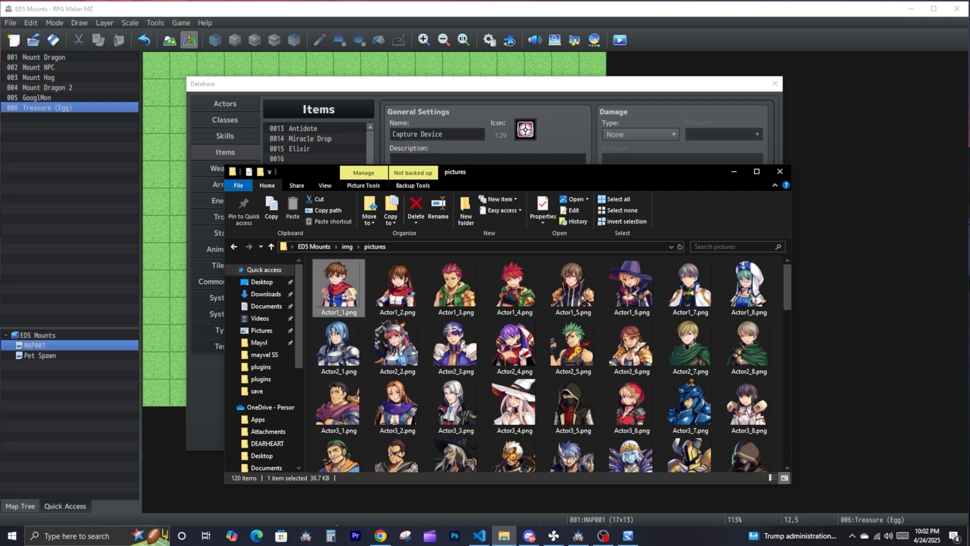
left_click(393, 502)
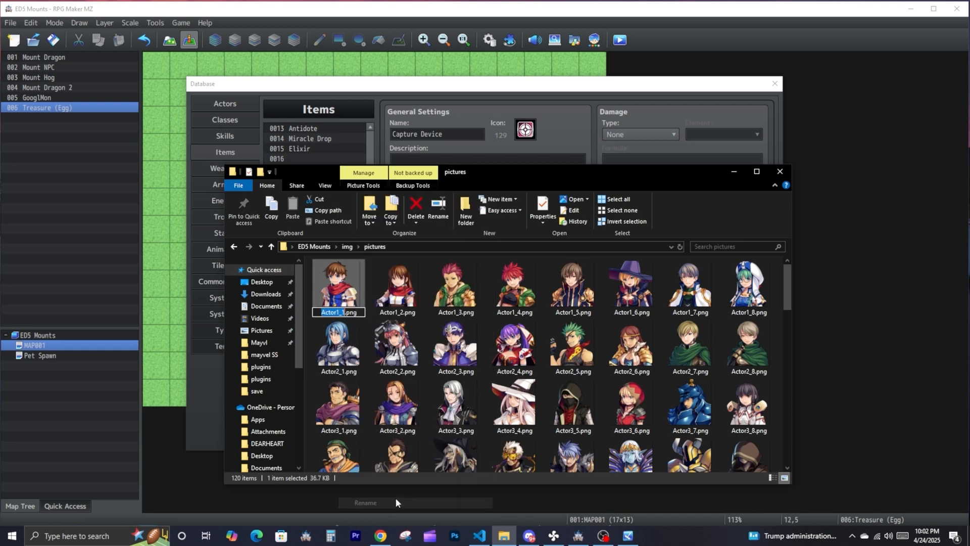
left_click(574, 137)
left_click(639, 354)
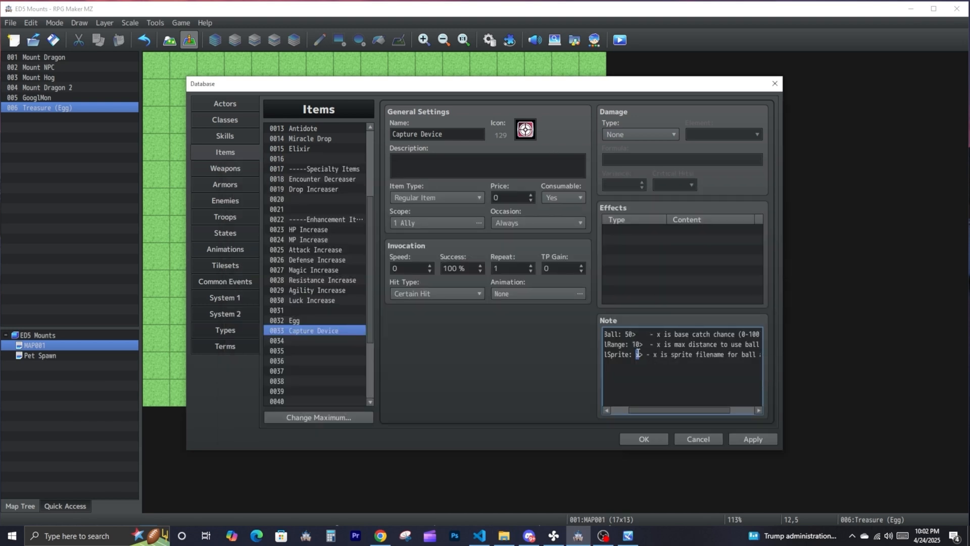
key("ctrl+v")
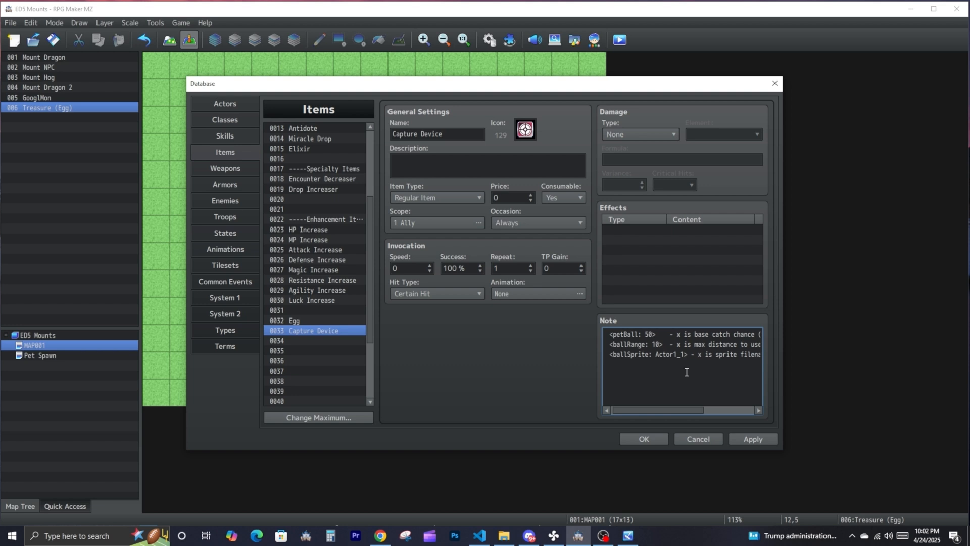
- Remove the explanatory text after the tags in the Capture Device note and save the database changes
left_click_drag(701, 355, 811, 365)
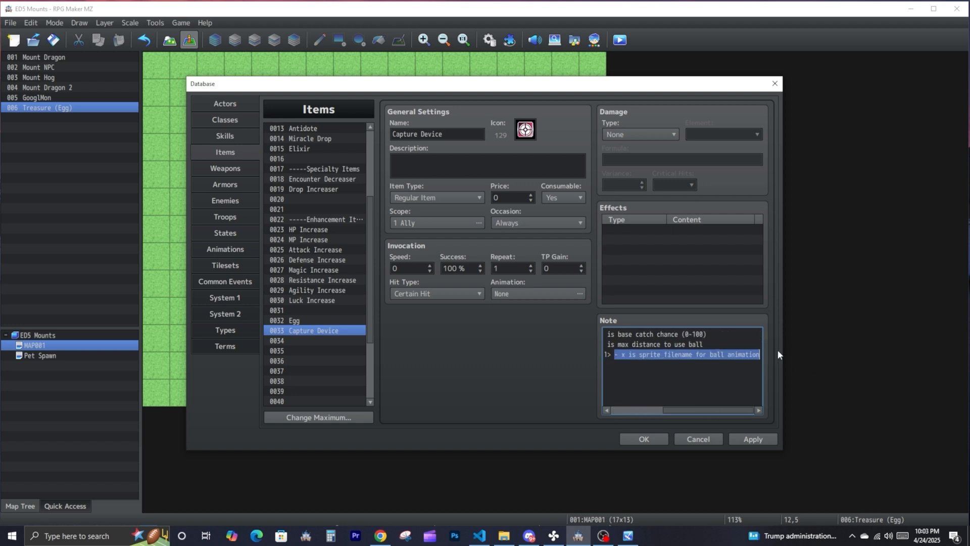
key("Delete")
left_click_drag(638, 334, 756, 339)
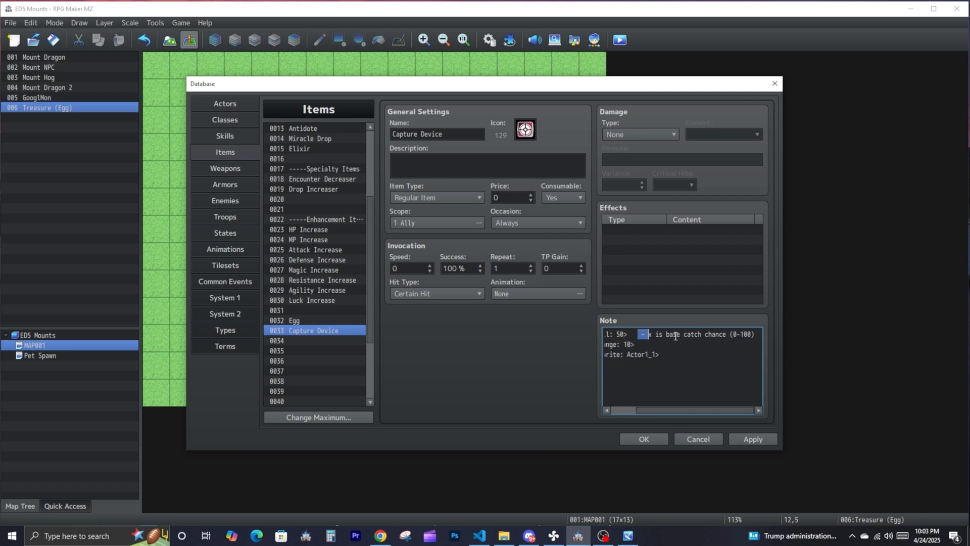
key("Delete")
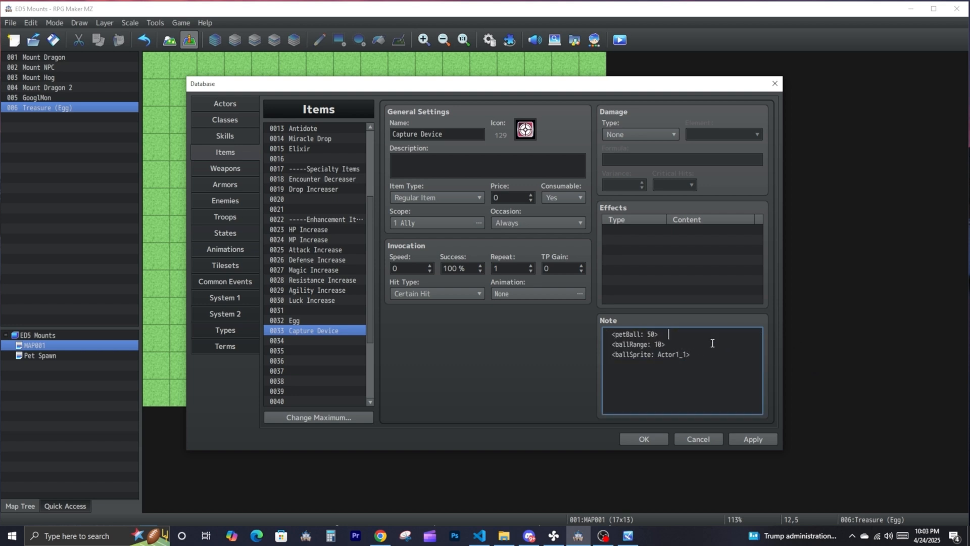
left_click(656, 438)
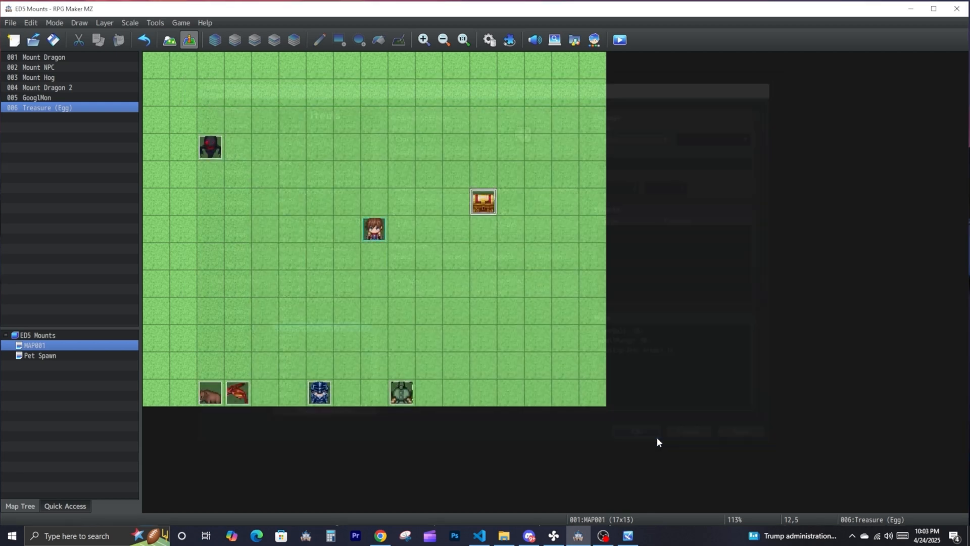
- In the Treasure (Egg) event, delete the "Egg was found!" text and duplicate the Change Items command for the Egg
double_click(484, 205)
left_click(501, 243)
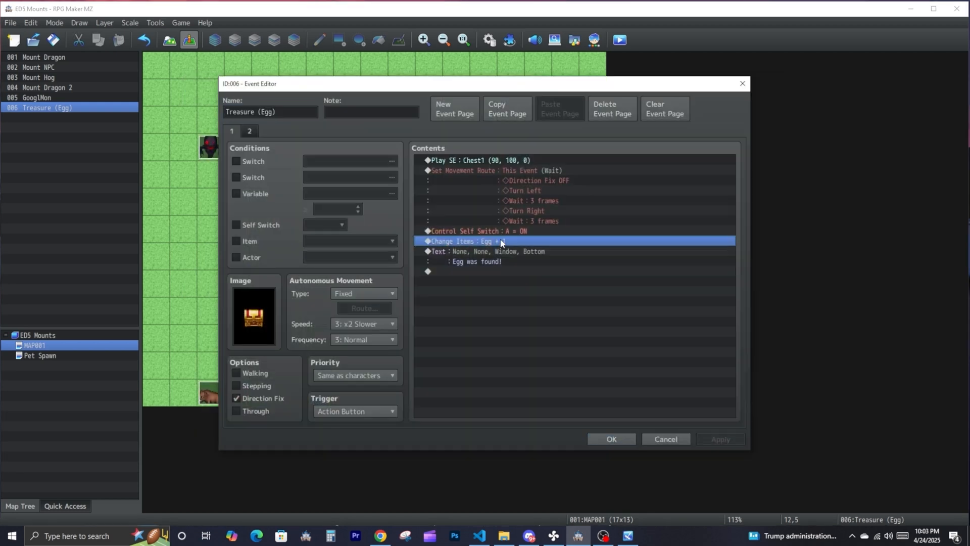
left_click(501, 247)
key("Delete")
key("ctrl+v")
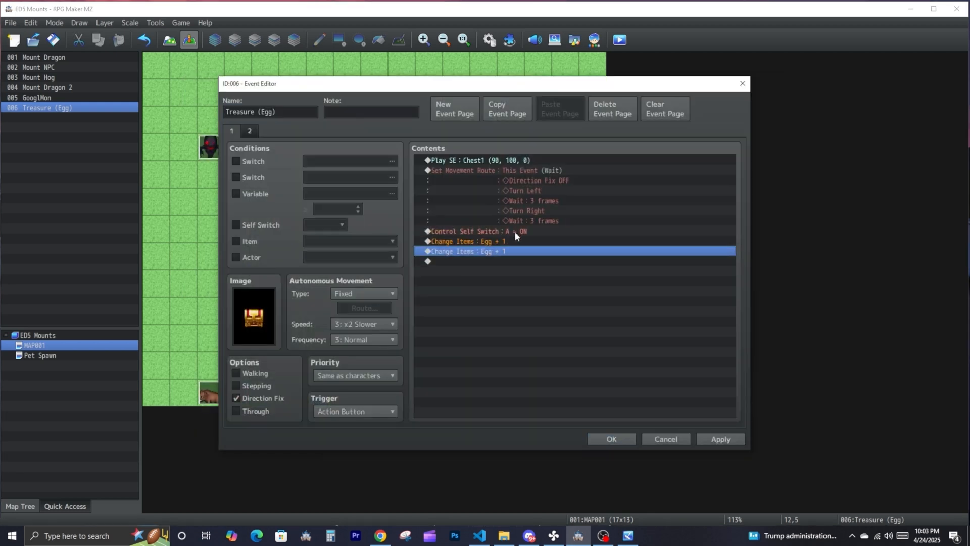
- Set one of the treasure event's two Change Items commands to give 10 Capture Devices and save the event
double_click(541, 244)
scroll(542, 244, "down", 1)
double_click(570, 304)
type("10")
left_click(579, 339)
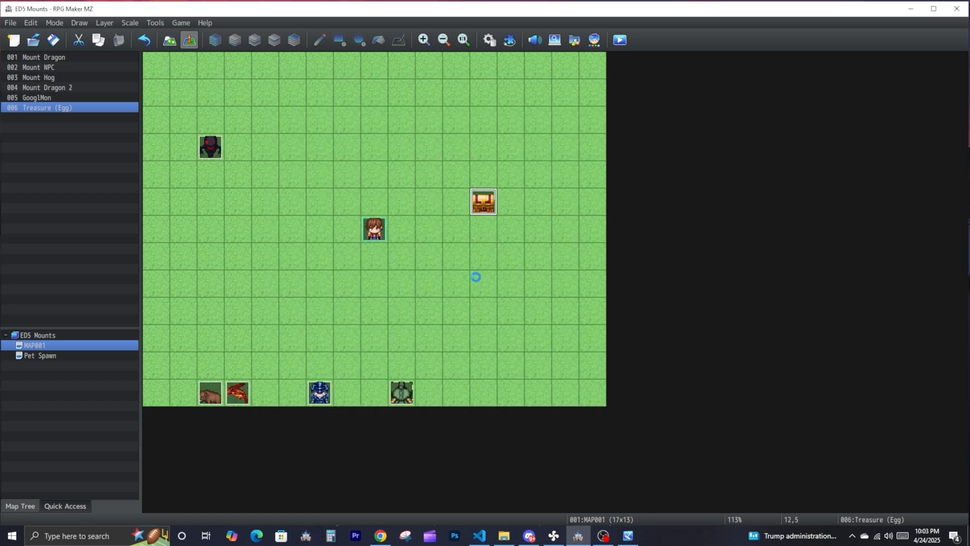
- Copy the GooglMon event and paste two duplicates of it in the upper part of MAP001
left_click(211, 150)
left_click(264, 114)
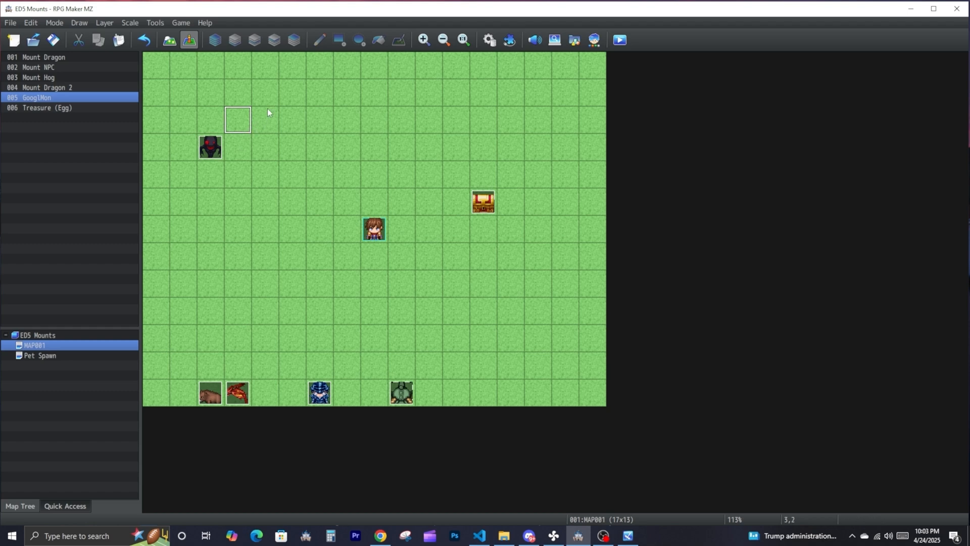
key("ctrl+v")
left_click(316, 103)
key("ctrl+v")
- Start a playtest, saving the changes to the game, and bring the game window to the front
left_click(619, 41)
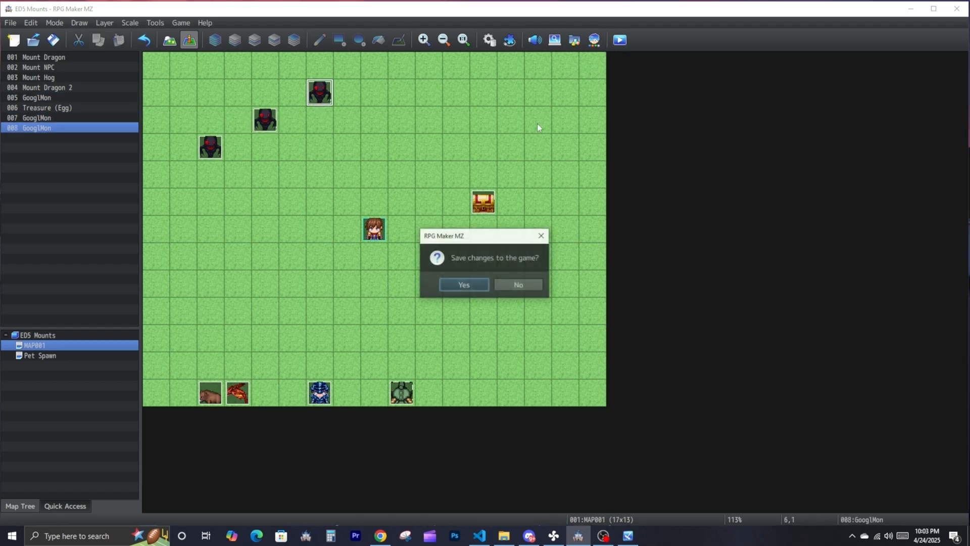
left_click(474, 287)
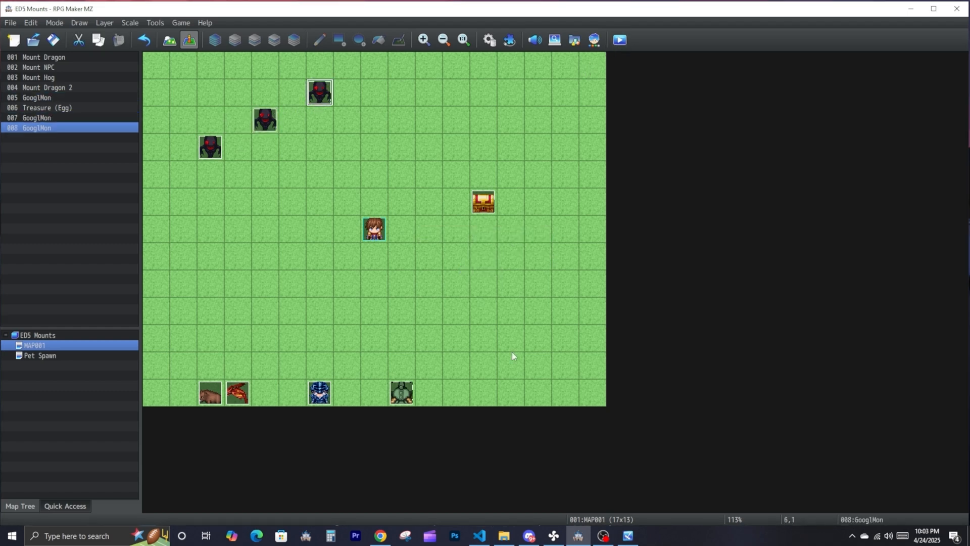
left_click(626, 535)
left_click(622, 533)
left_click(625, 534)
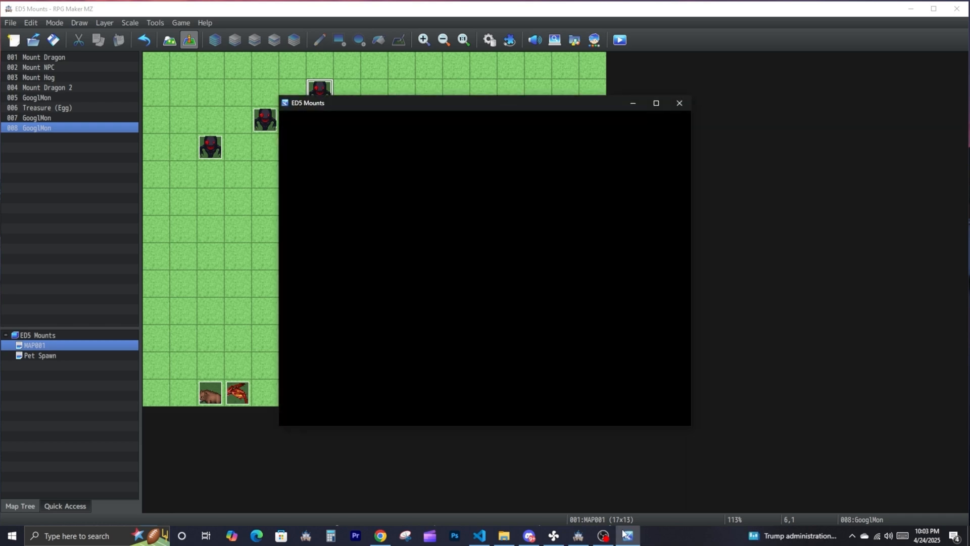
- Collect the treasure chest's items in the playtest, walk towards the wild GooglMons and open the Capture Device list
left_click(581, 243)
left_click(558, 244)
left_click_drag(558, 252, 437, 172)
key("c")
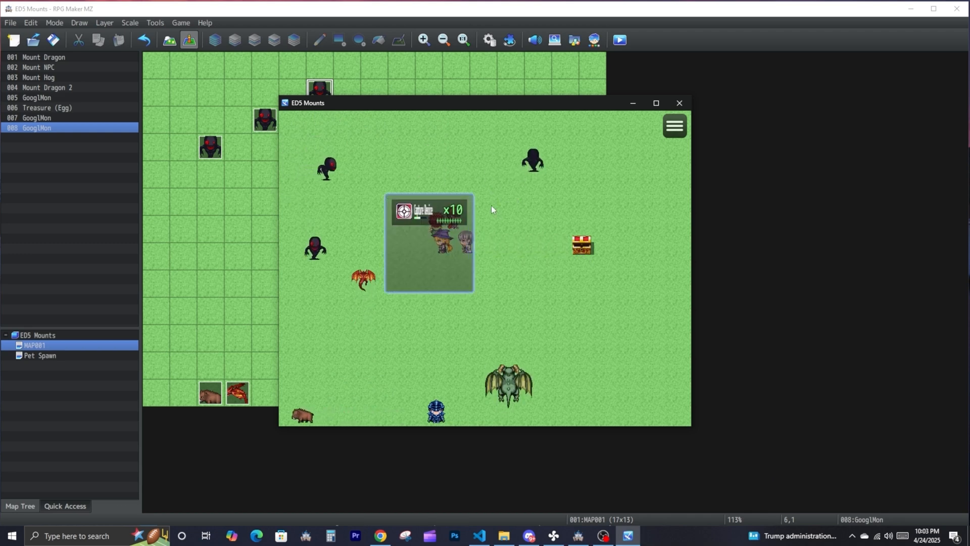
- Test throwing Capture Devices at the wild GooglMons while walking the party around the map
left_click(424, 217)
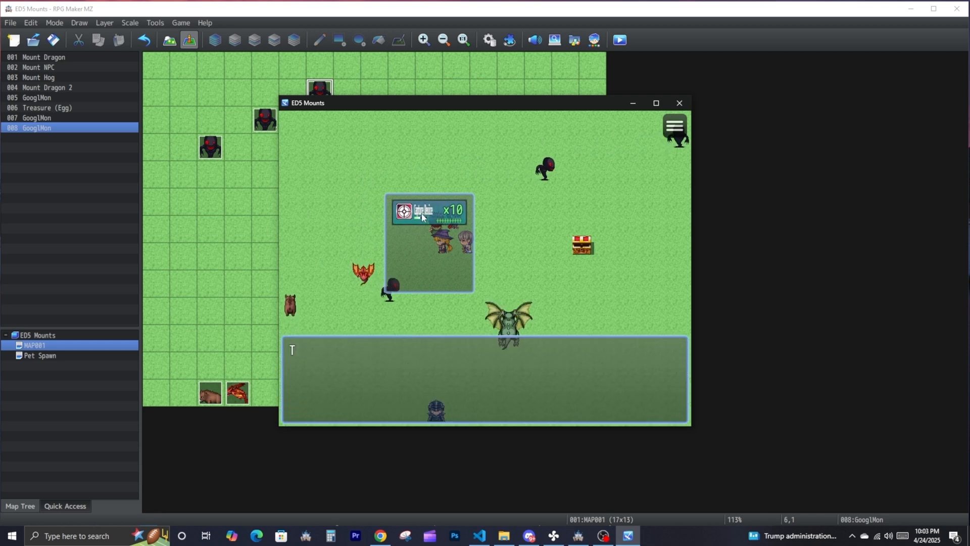
left_click(425, 216)
left_click(440, 215)
left_click(504, 192)
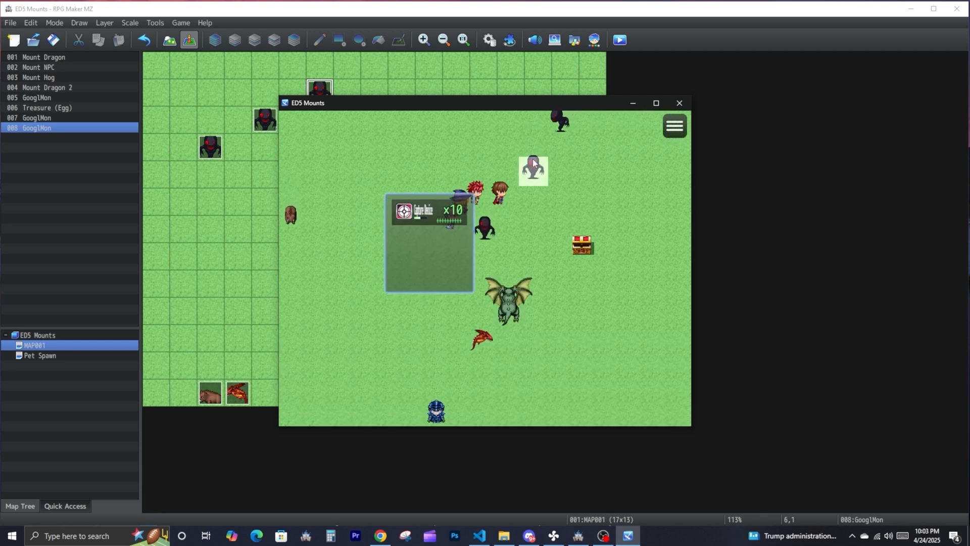
left_click(433, 213)
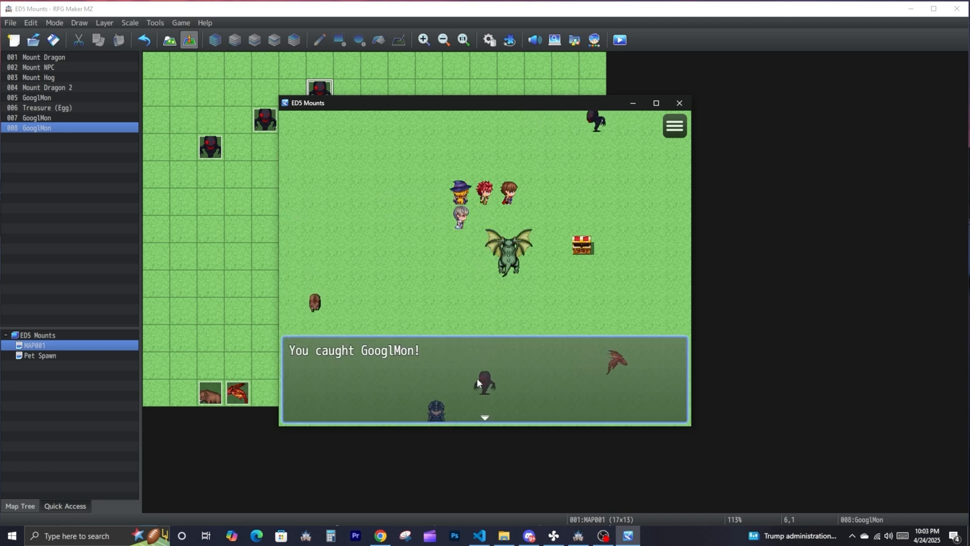
left_click(486, 366)
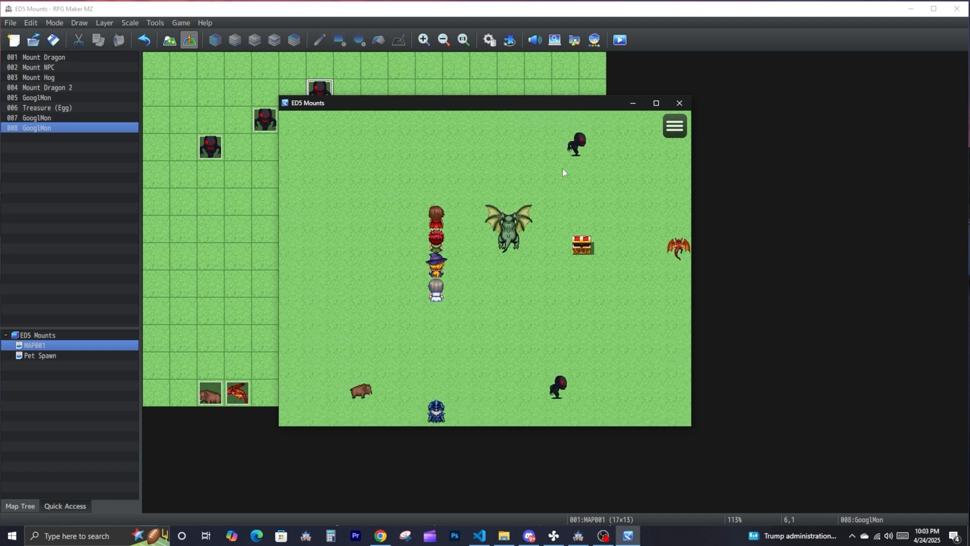
left_click(596, 150)
left_click(457, 216)
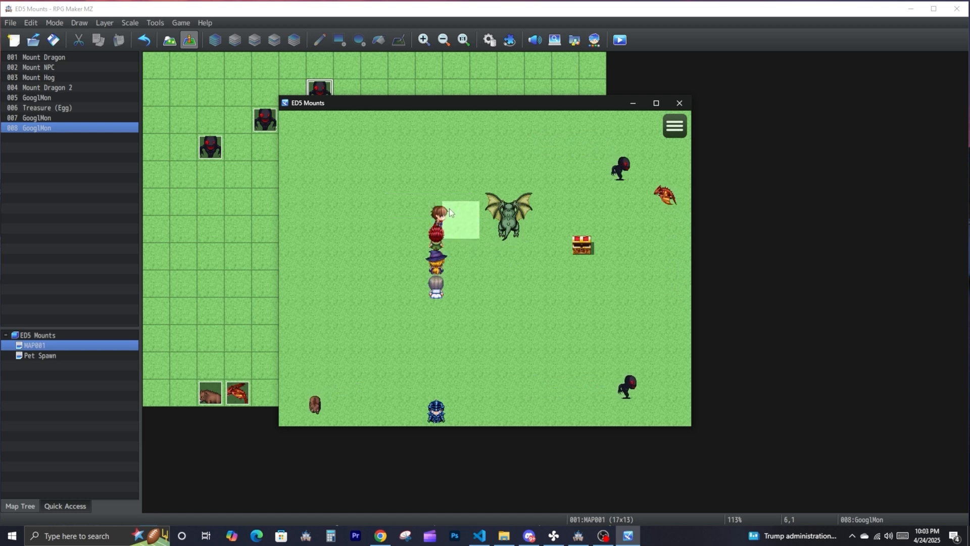
left_click(412, 339)
- Reopen the Capture Device item in the database and go to the ballSprite tag's value in its note
left_click(155, 23)
left_click(167, 36)
left_click(652, 355)
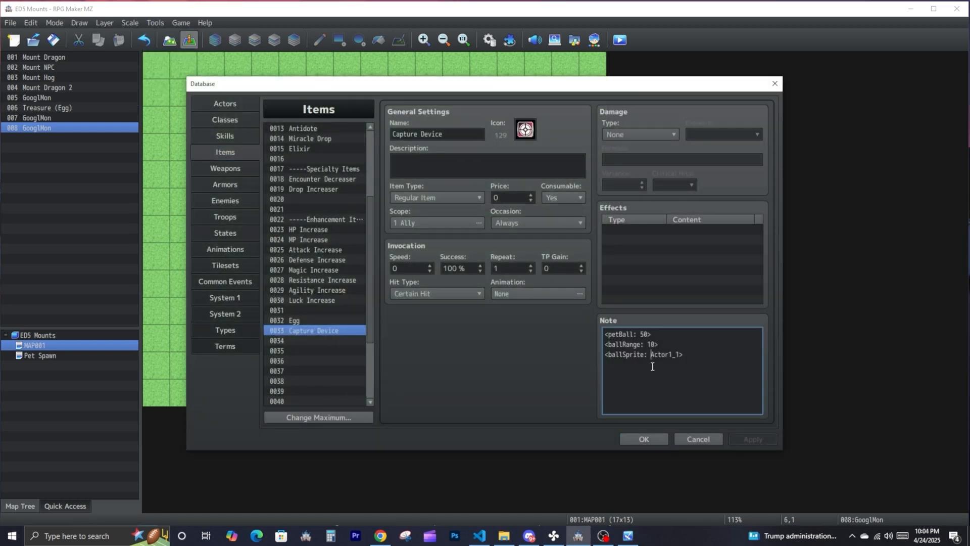
- Copy the round ball sprite image from the Mayvl project's img\pictures folder into the ED5 Mounts project's img\pictures folder
left_click(504, 535)
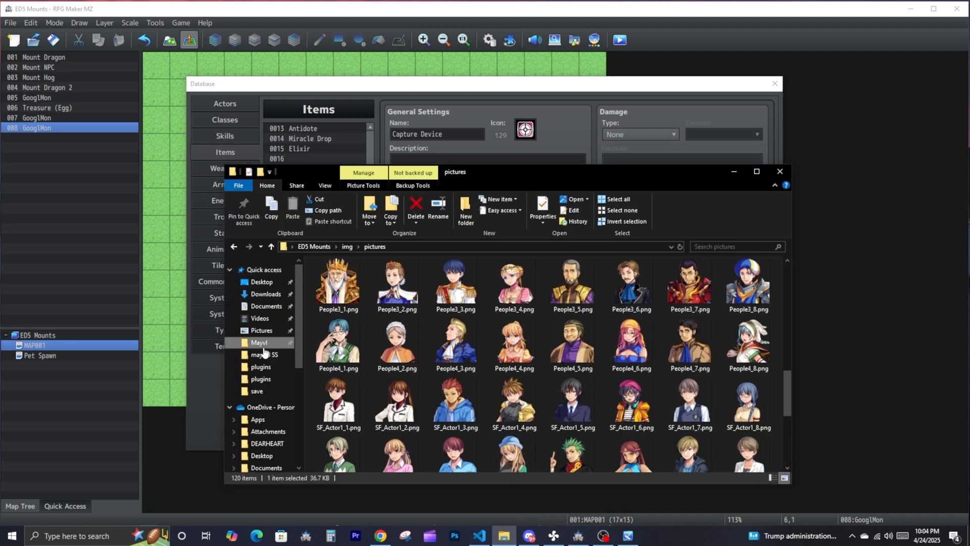
left_click(259, 342)
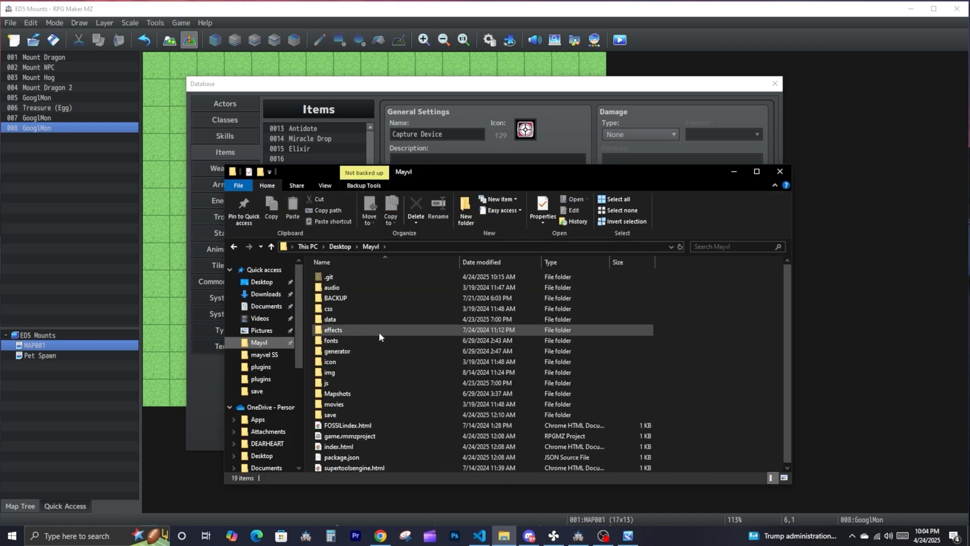
double_click(332, 371)
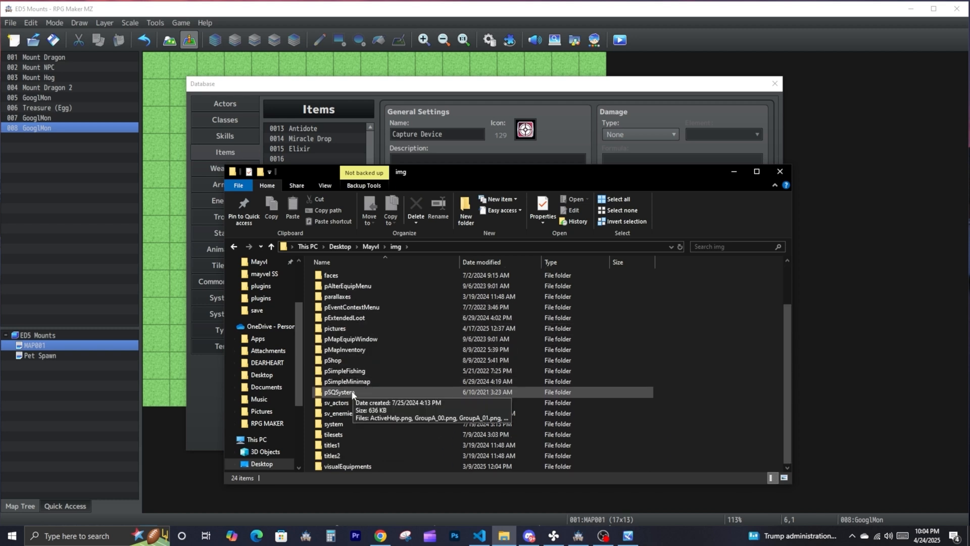
scroll(344, 359, "down", 2)
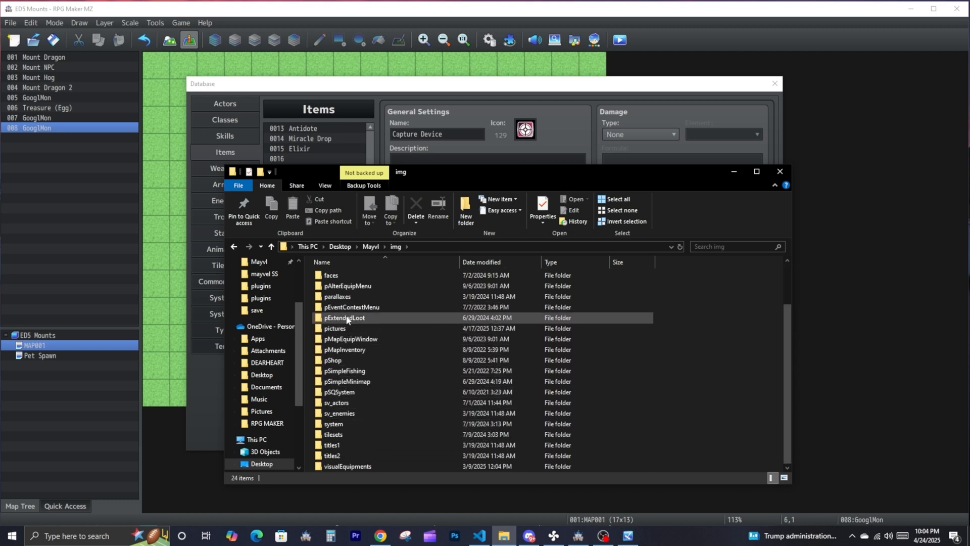
double_click(338, 336)
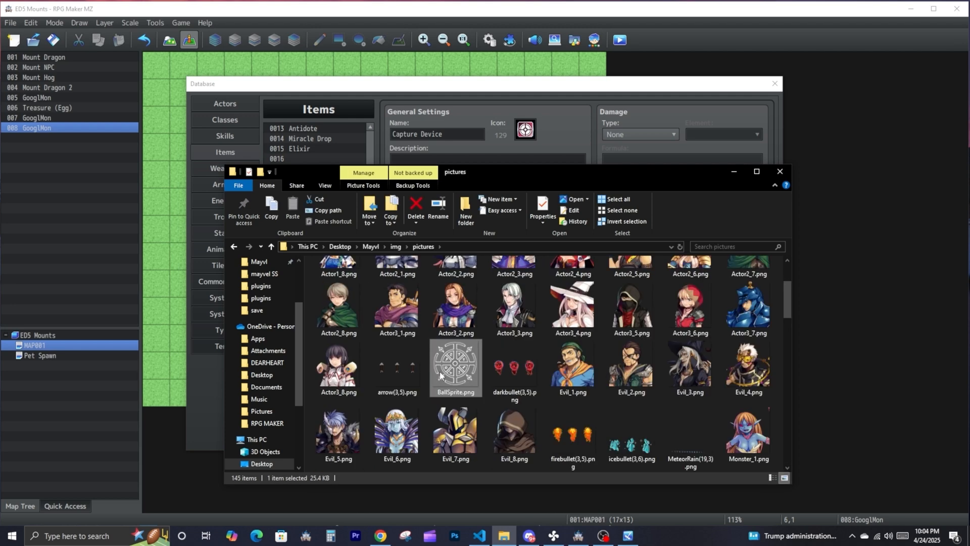
key("alt+Tab")
left_click(504, 535)
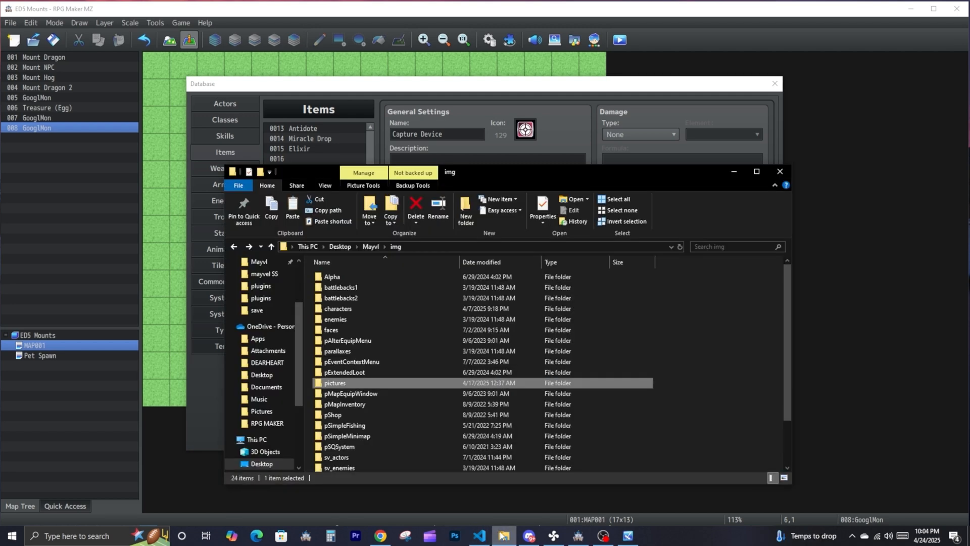
double_click(335, 382)
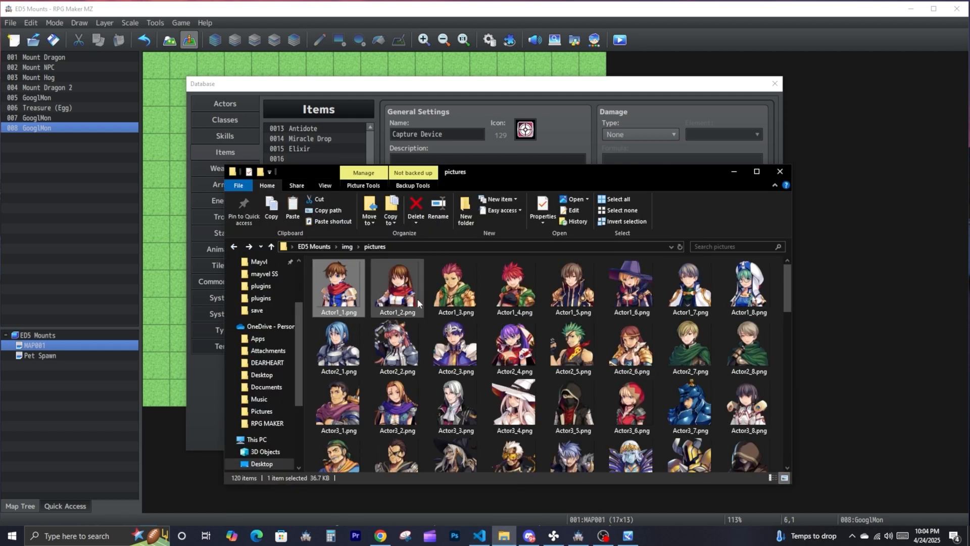
key("ctrl+v")
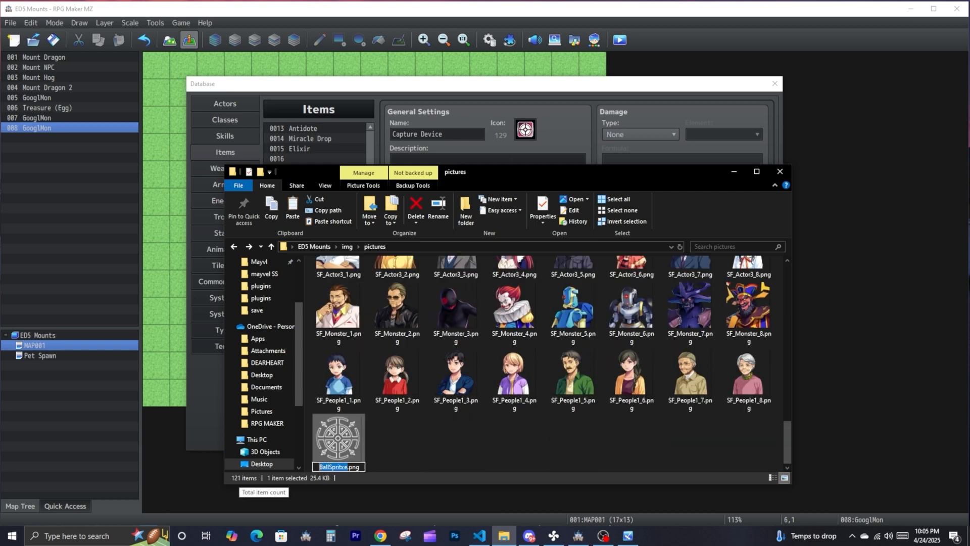
- Set the Capture Device's ballSprite tag to BallSpritxe and save the database changes
key("alt+Tab")
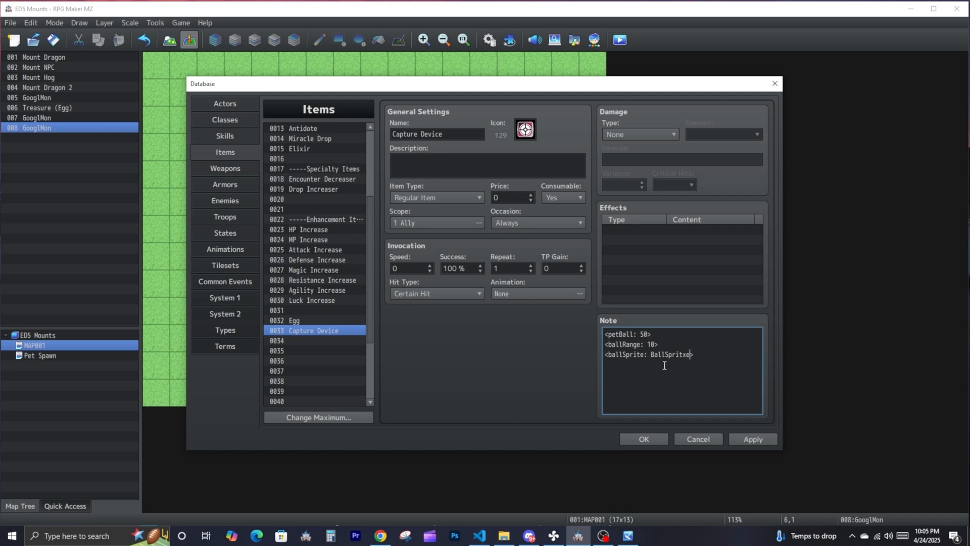
left_click(663, 434)
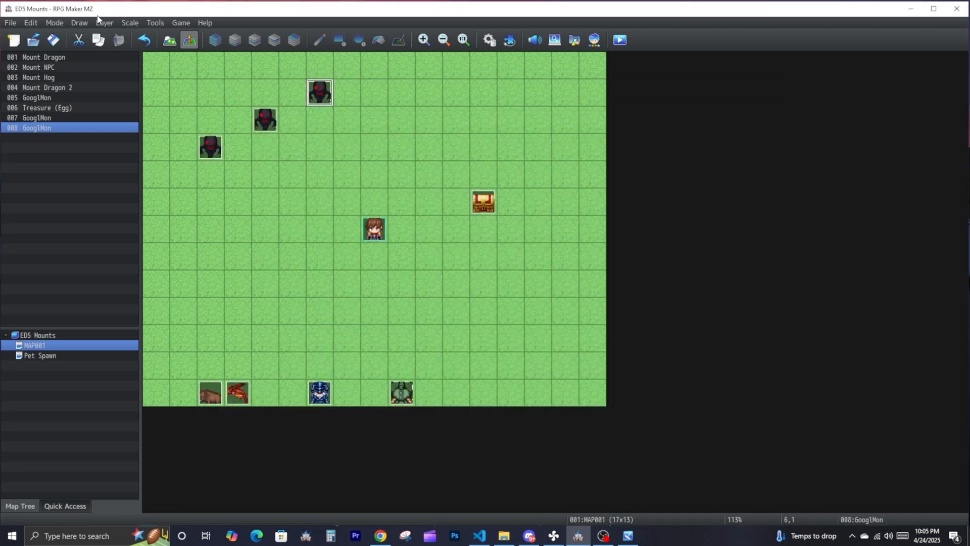
- Playtest the Capture Device on the wild GooglMons again with the new ball sprite
key("ctrl+r")
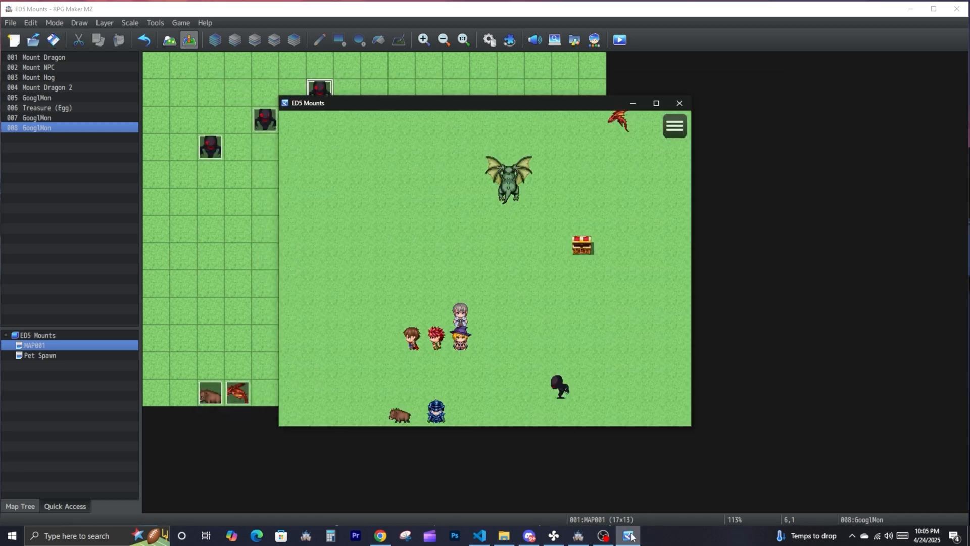
left_click(572, 240)
left_click(533, 234)
left_click(383, 161)
left_click(417, 216)
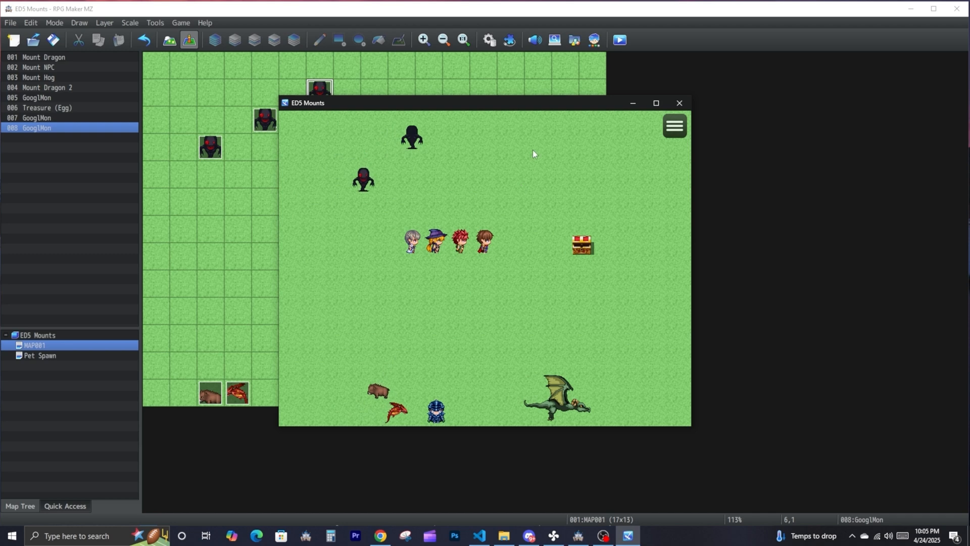
- Review the ED5_Pets plugin's parameters, including the maximum banked pets and hunger warning threshold, and close the plugin manager
left_click(506, 37)
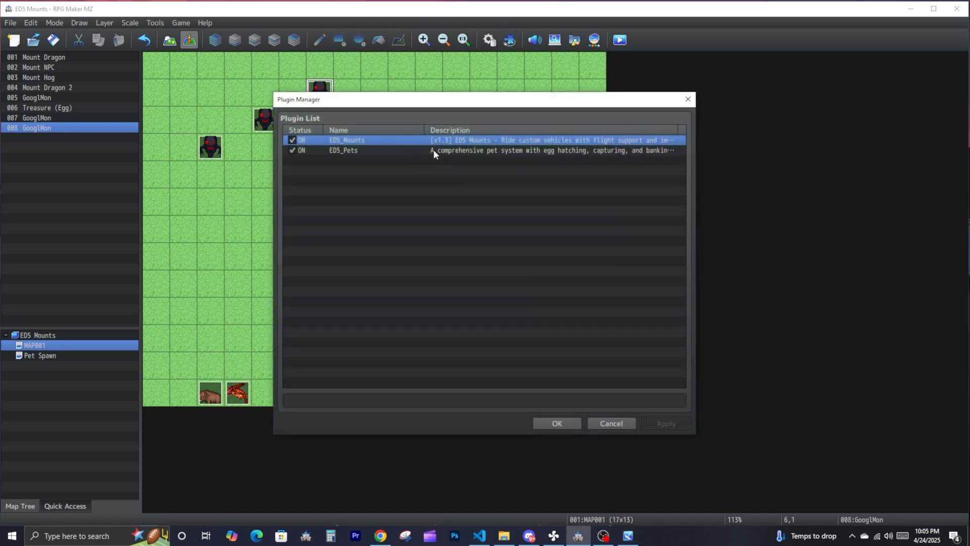
left_click(442, 151)
double_click(444, 150)
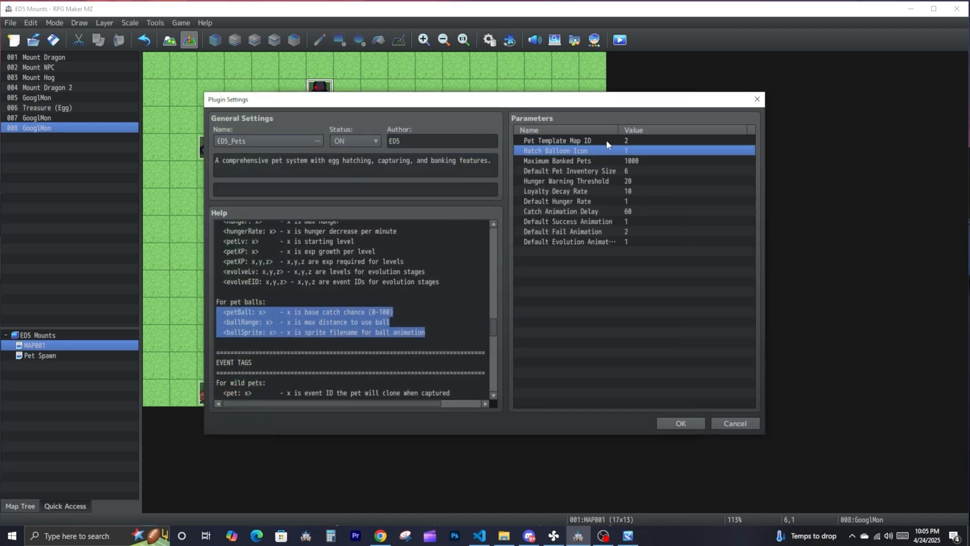
left_click(575, 162)
left_click(578, 181)
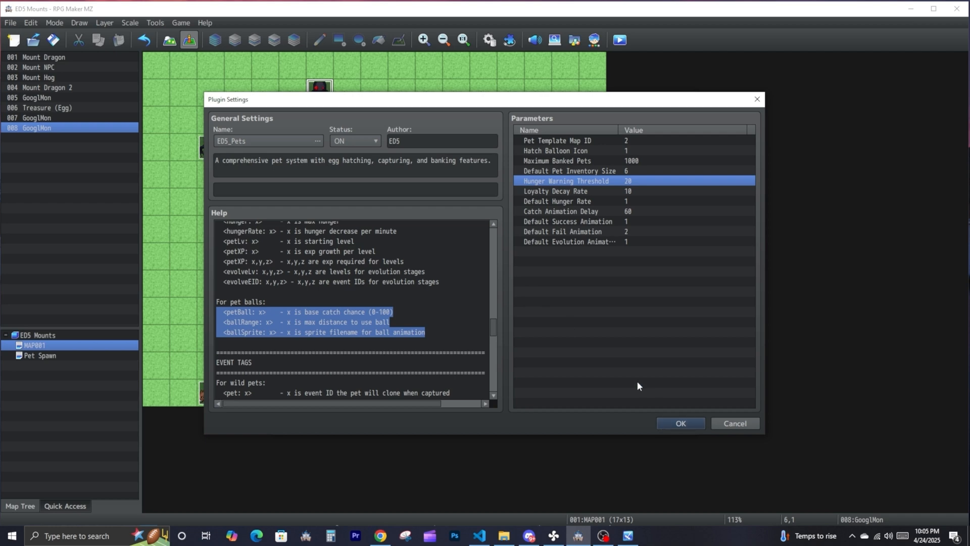
left_click(680, 422)
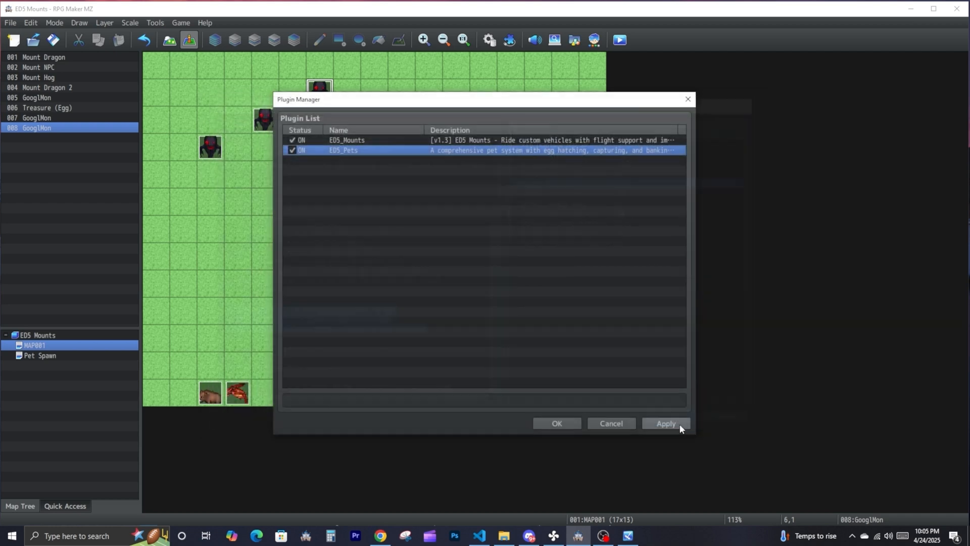
left_click(555, 422)
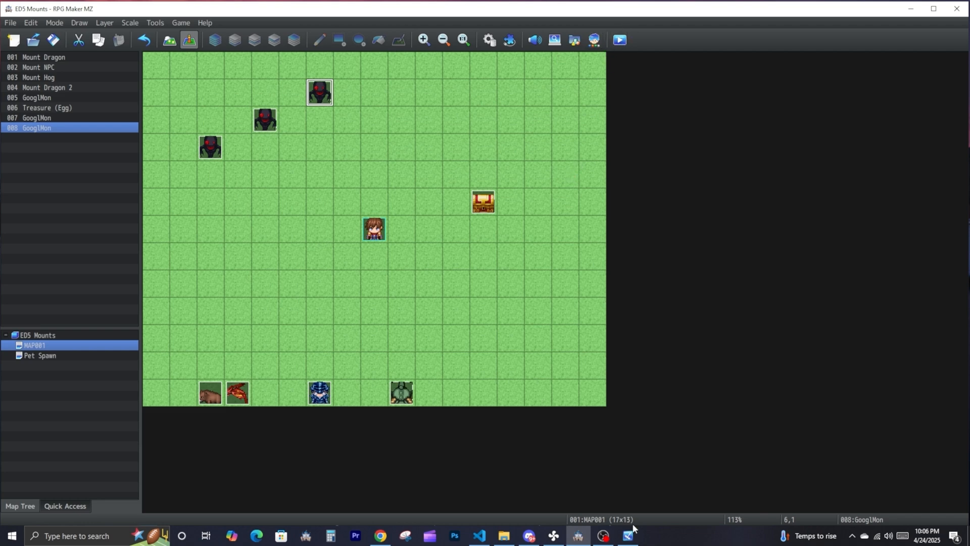
- Return to the running playtest, walk the party towards the wild GooglMons and use the Capture Device on a nearby one
left_click(628, 535)
left_click(582, 246)
left_click(367, 263)
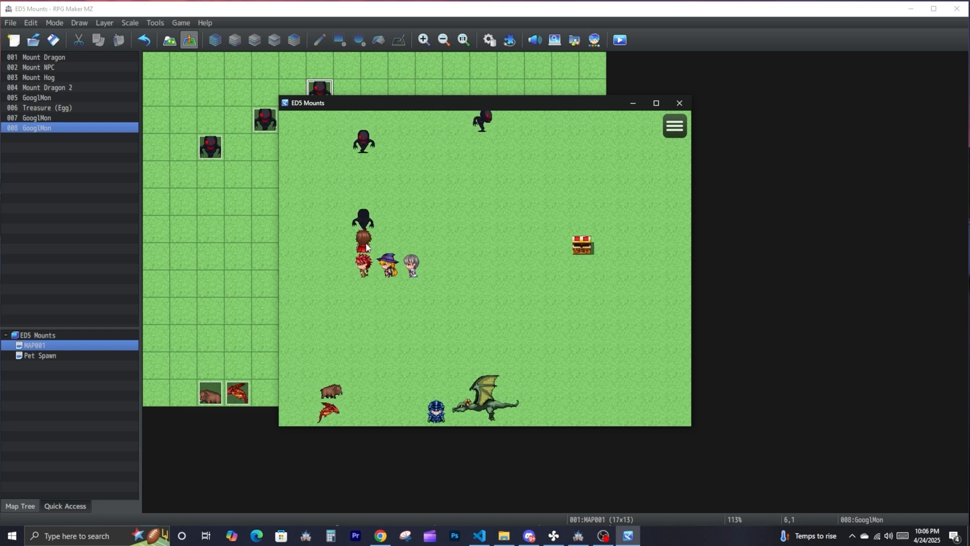
left_click(368, 174)
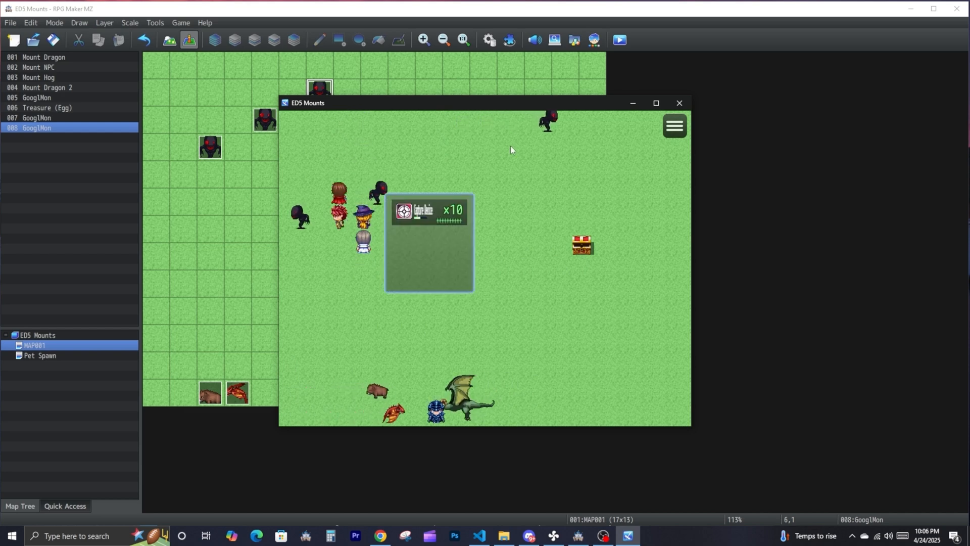
left_click(441, 210)
left_click(448, 208)
- Chase the remaining wild GooglMons around the map and try to interact with them
left_click(484, 214)
left_click(606, 146)
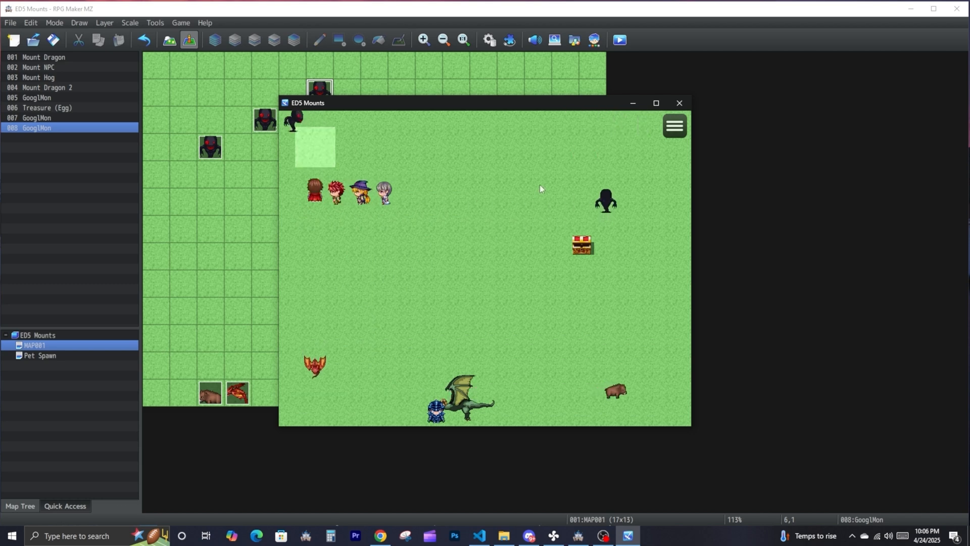
left_click(606, 154)
left_click(635, 172)
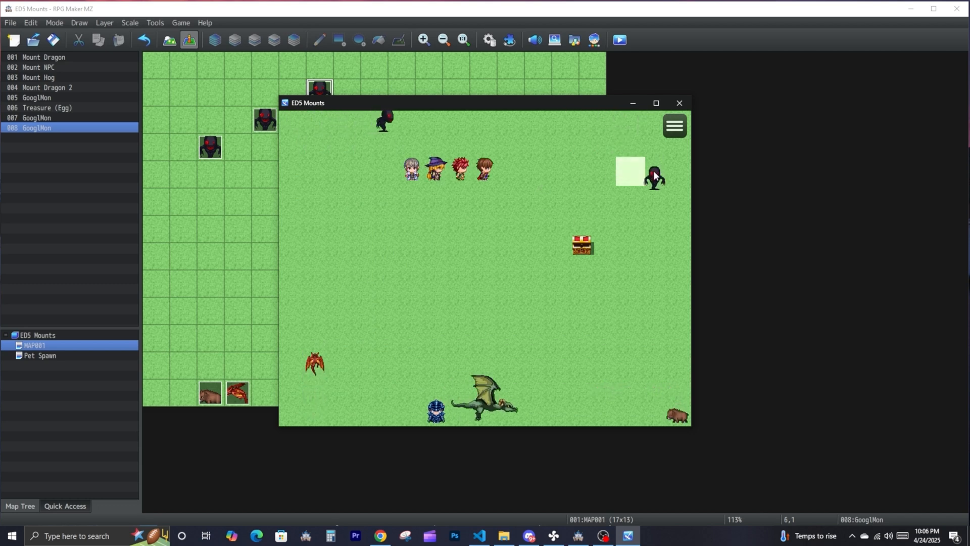
left_click(362, 125)
left_click(435, 219)
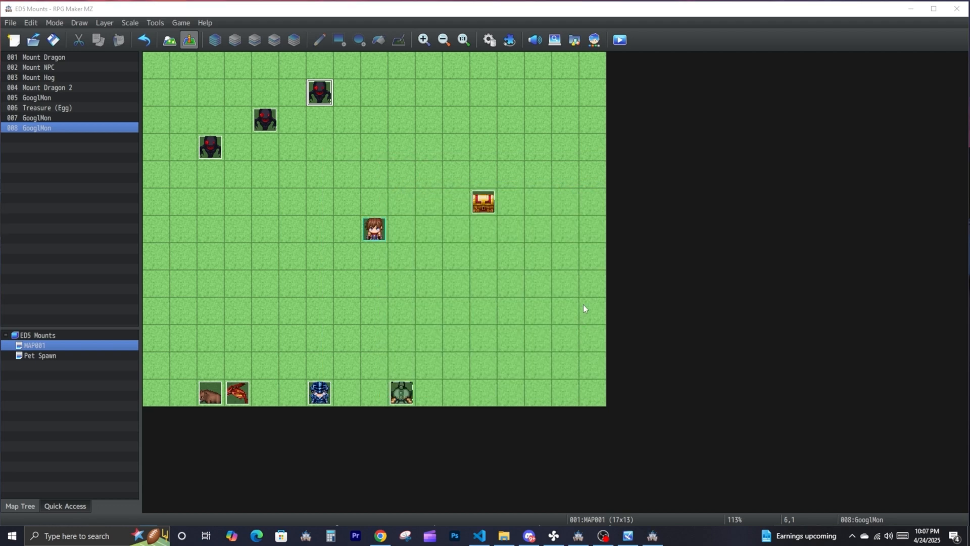
- Switch to the Mayvl project and examine the pet ball tags in the note of its ball item in the database
left_click(659, 540)
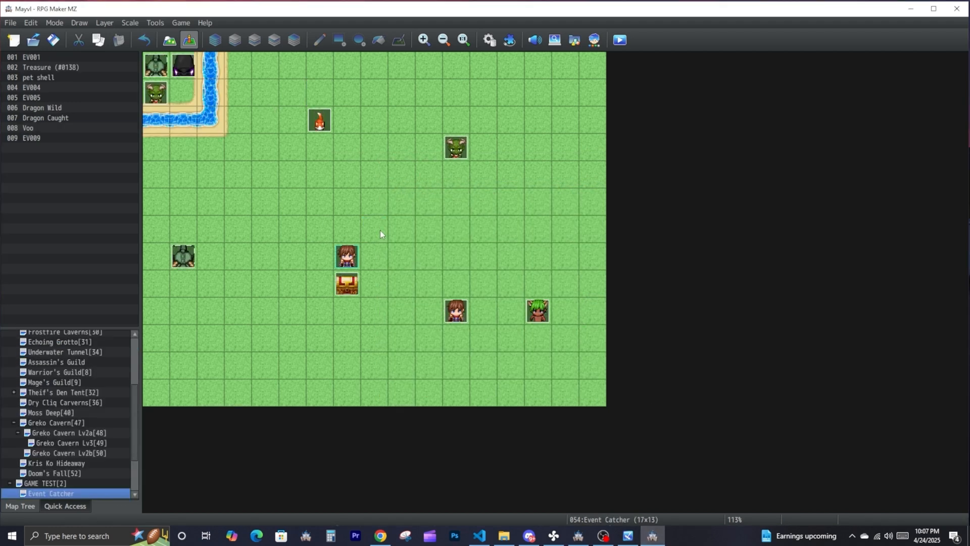
left_click(154, 23)
left_click(161, 36)
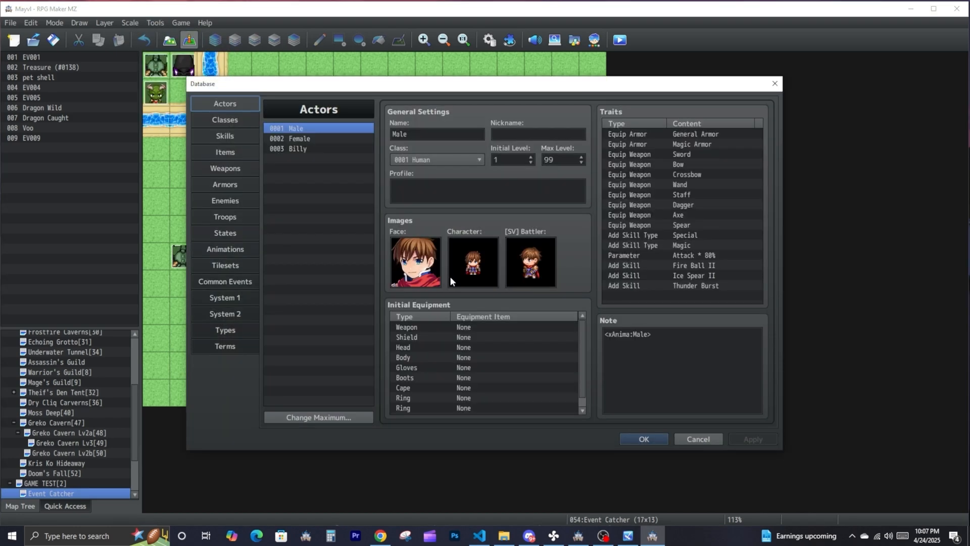
left_click(224, 151)
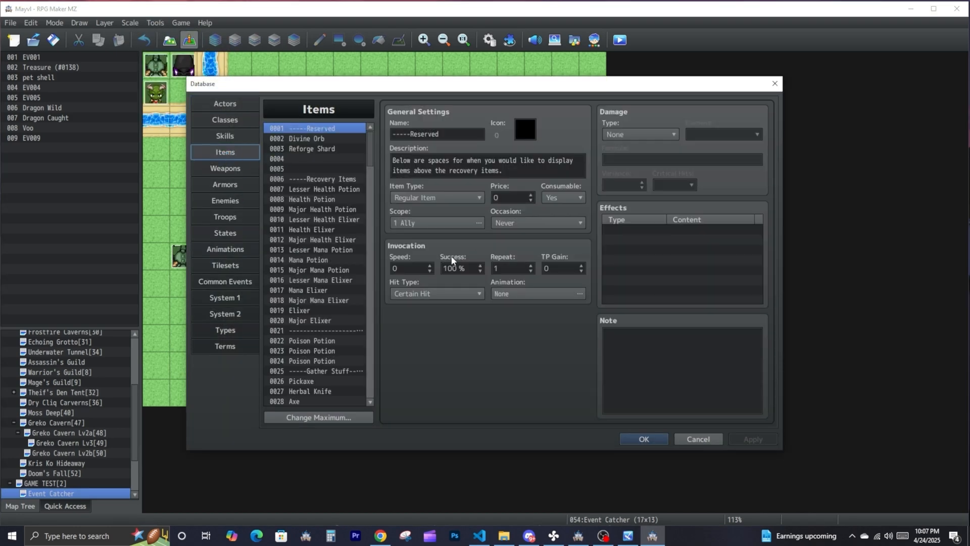
scroll(347, 235, "down", 1)
left_click_drag(369, 162, 363, 252)
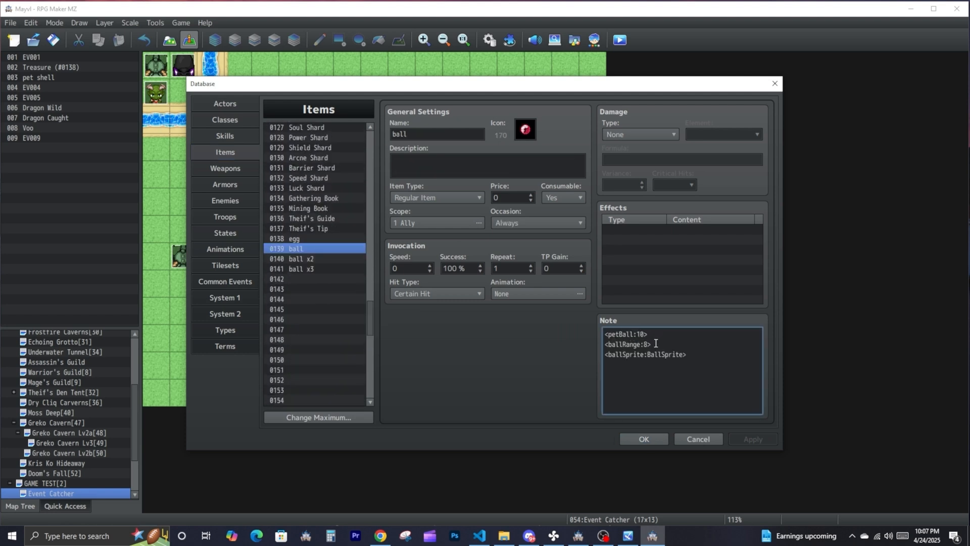
- Copy the file name Evil_1 from the picture in the ED5 Mounts project's img\pictures folder
mouse_move(565, 536)
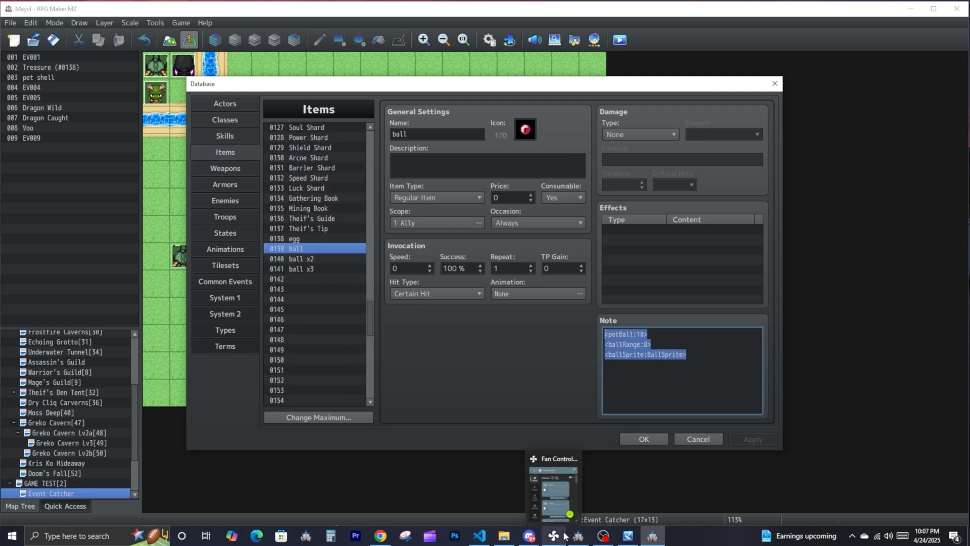
left_click(504, 535)
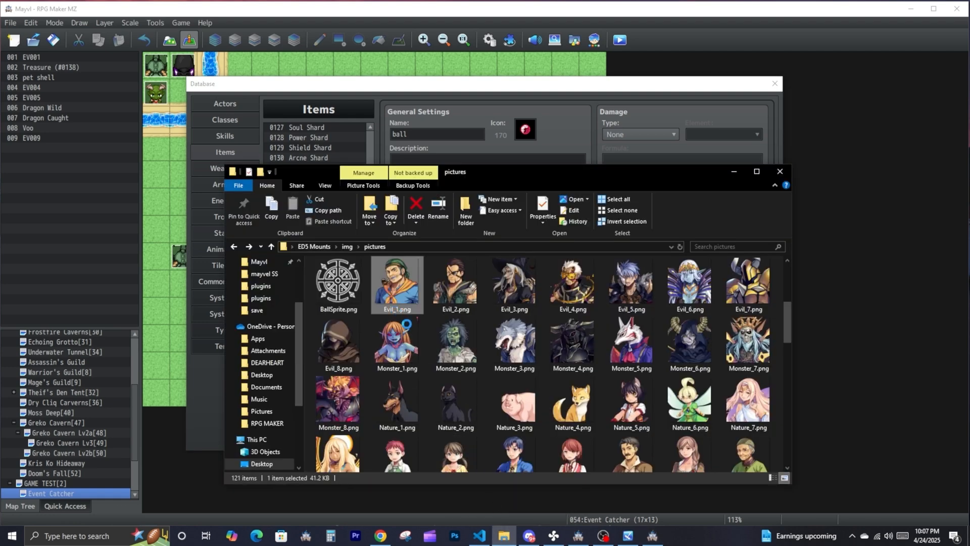
right_click(393, 300)
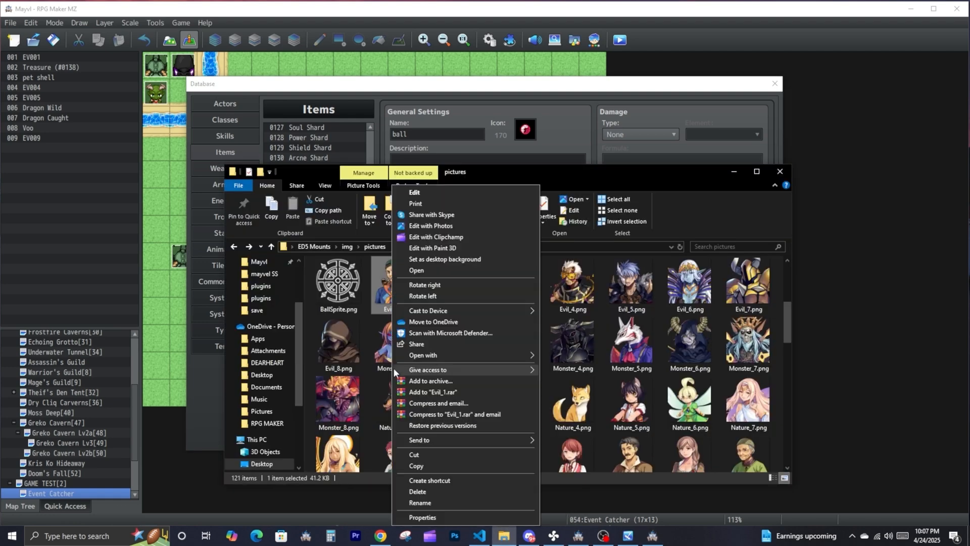
left_click(419, 502)
right_click(395, 310)
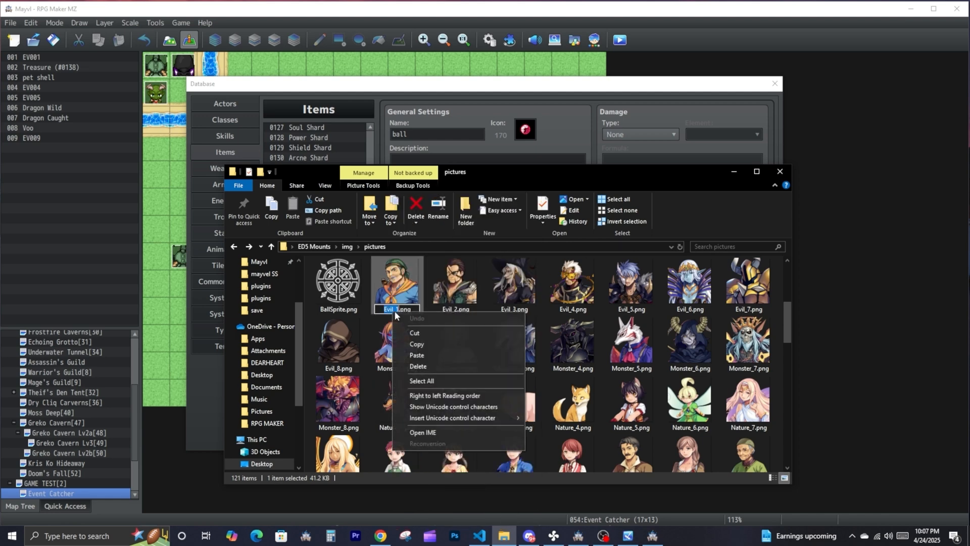
left_click(417, 345)
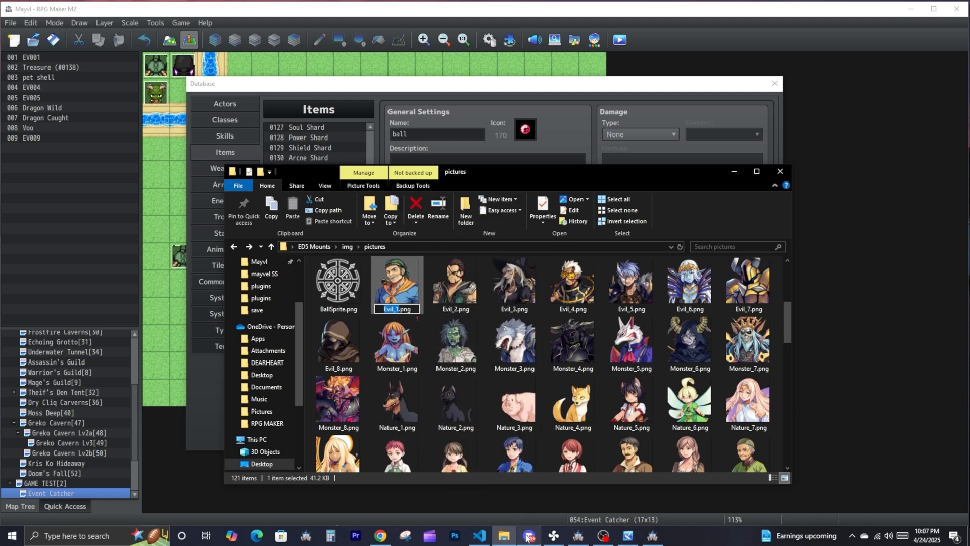
- In the ED5 Mounts project, set the Capture Device's note tags to <ballRange:10> and <ballSprite:Evil_1>, and save the database changes
left_click(482, 536)
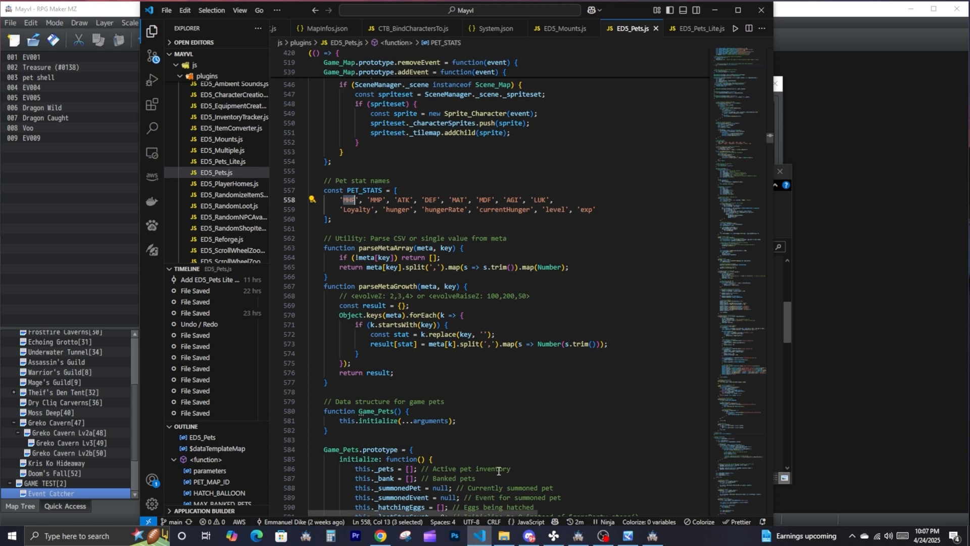
left_click(500, 536)
left_click(652, 537)
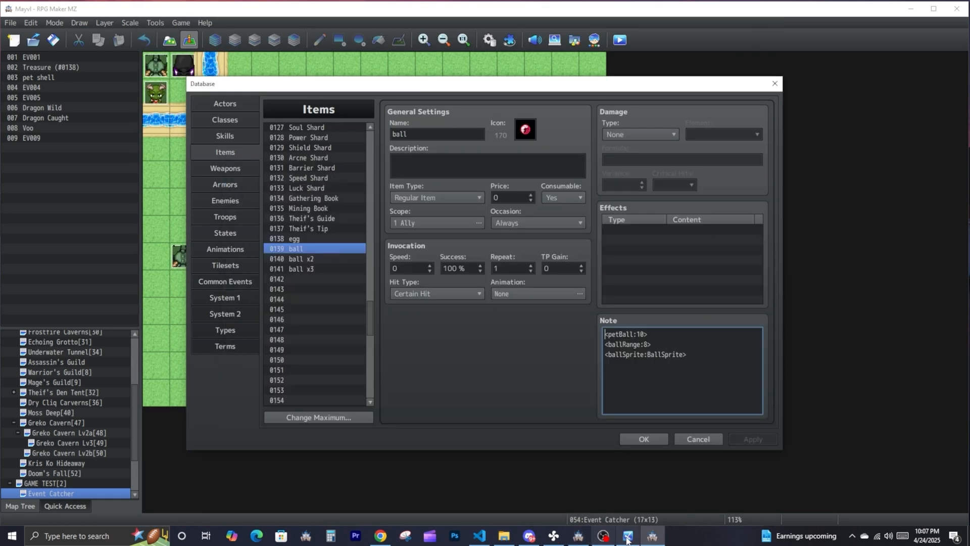
left_click(578, 536)
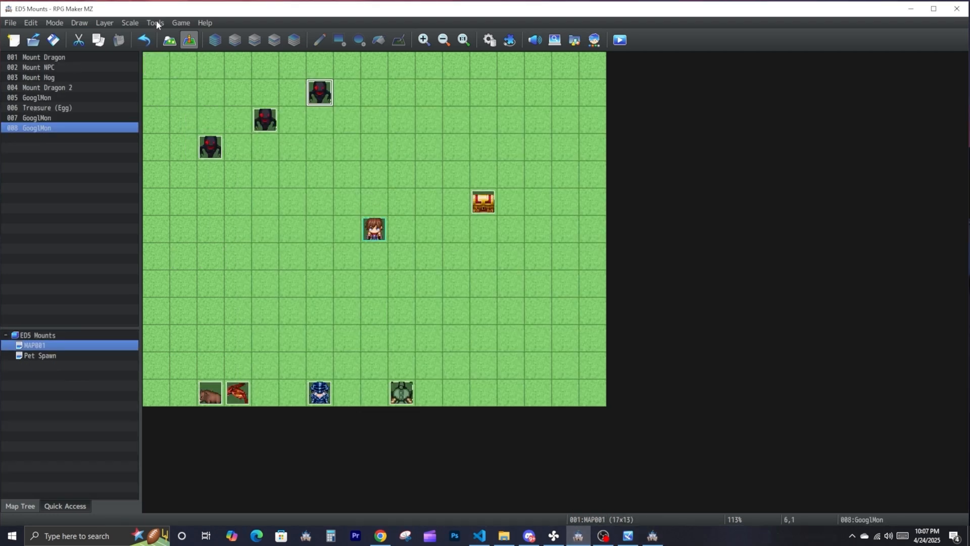
left_click(154, 23)
left_click(166, 36)
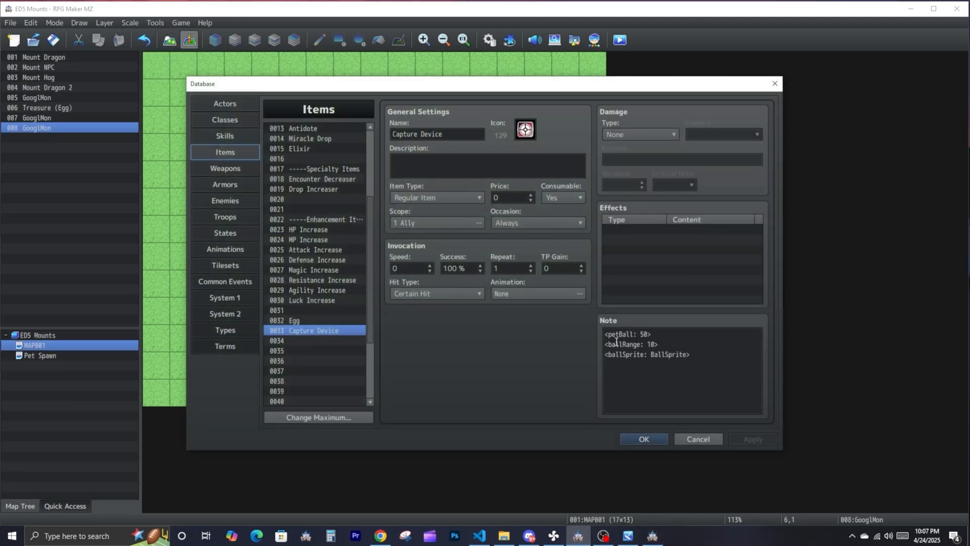
double_click(666, 354)
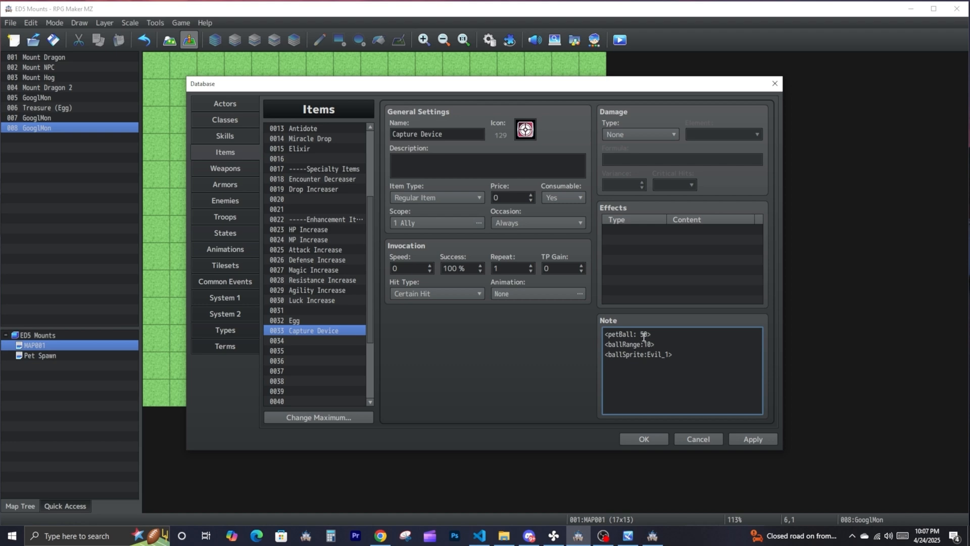
left_click(662, 439)
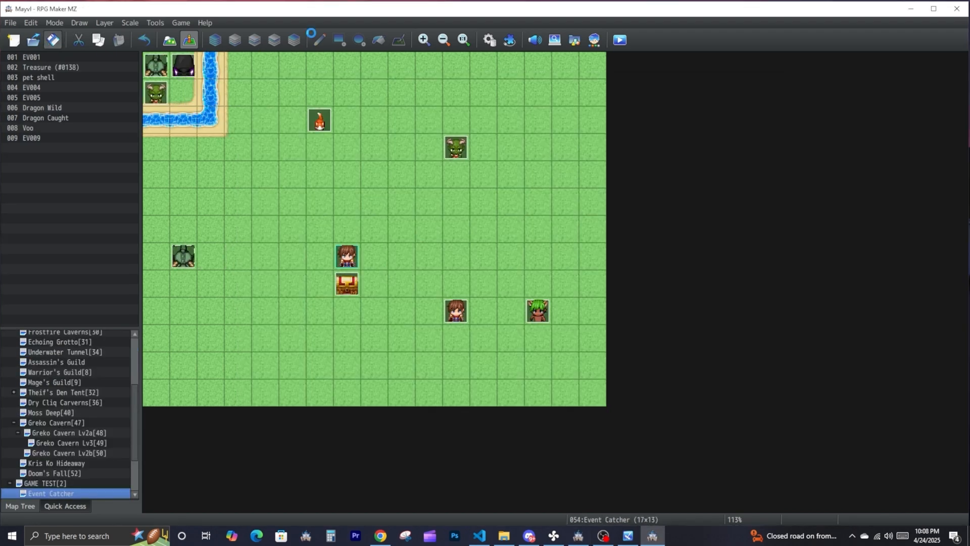
- Playtest the ED5 Mounts project and capture a wild GooglMon using the Capture Device with the Evil_1 sprite
left_click(620, 41)
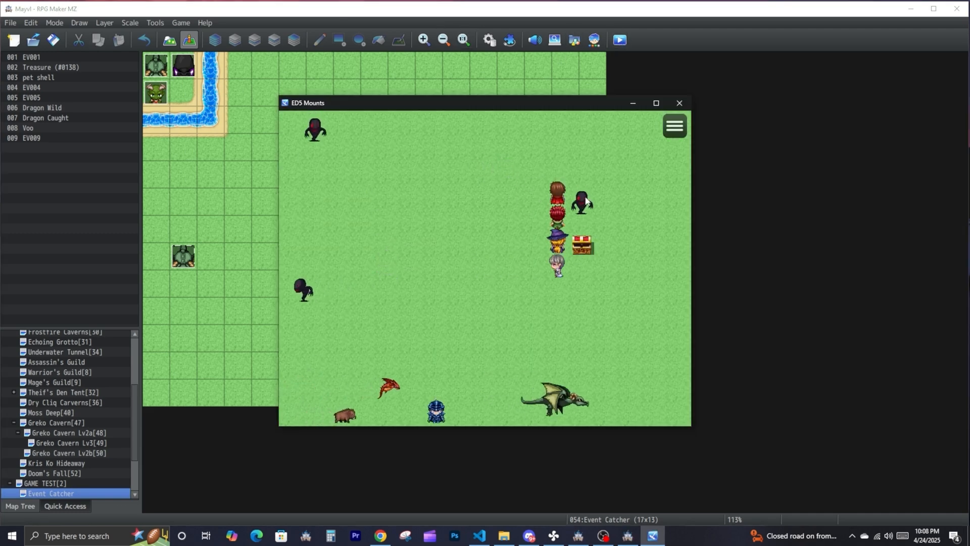
left_click(383, 294)
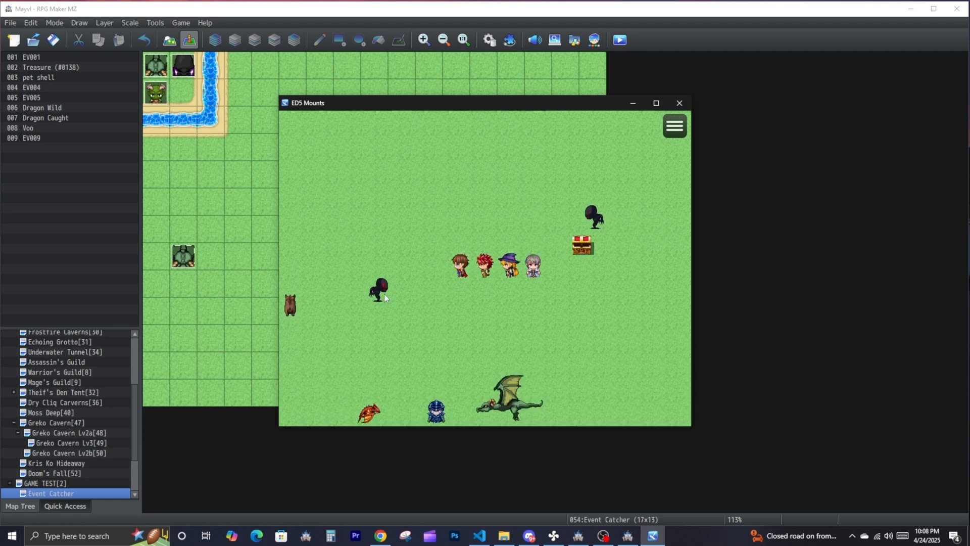
left_click(532, 219)
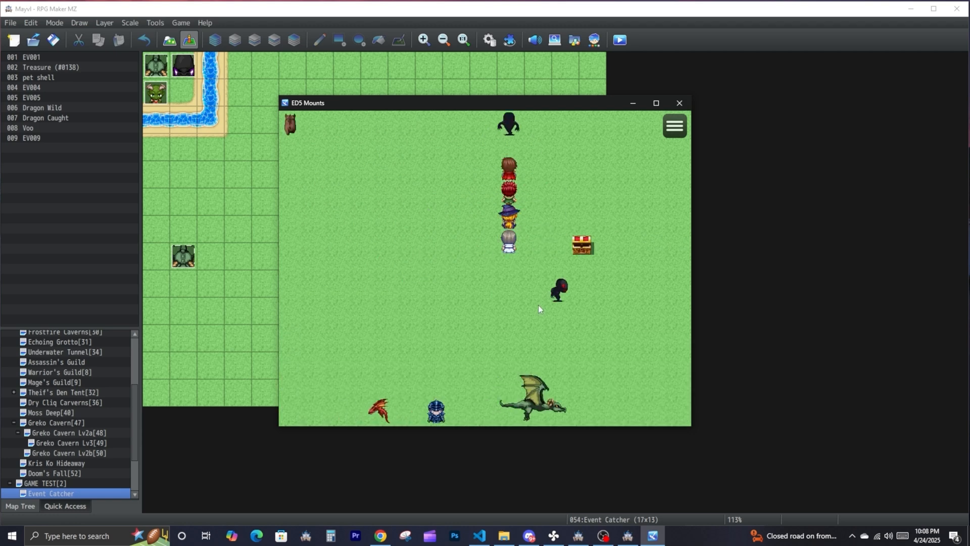
left_click(558, 297)
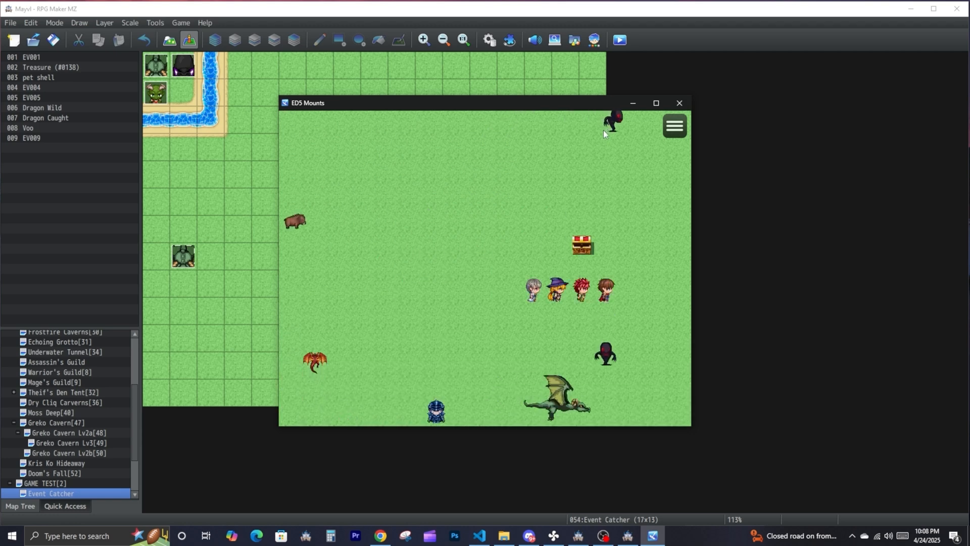
left_click(603, 129)
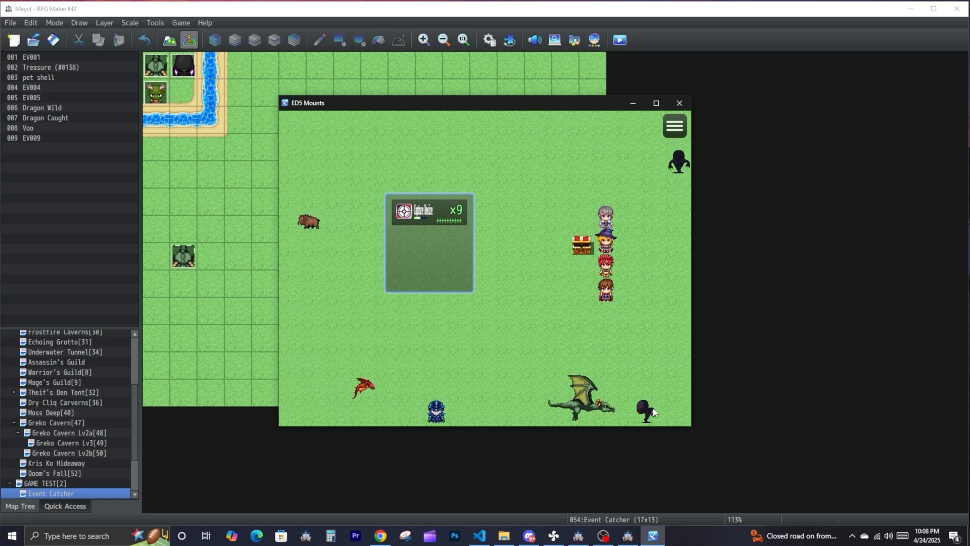
left_click(425, 211)
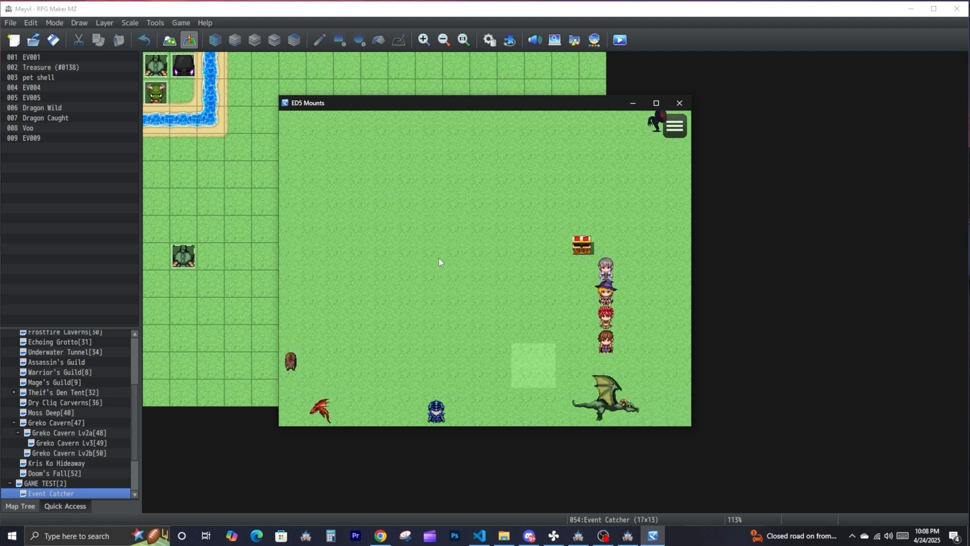
left_click(434, 265)
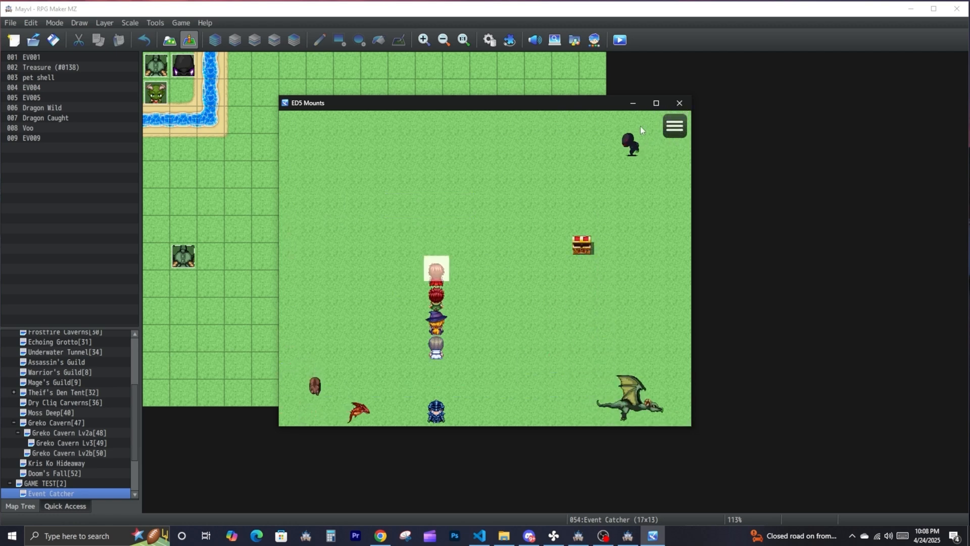
- Summon the captured GooglMon from the game's pet list
left_click(674, 125)
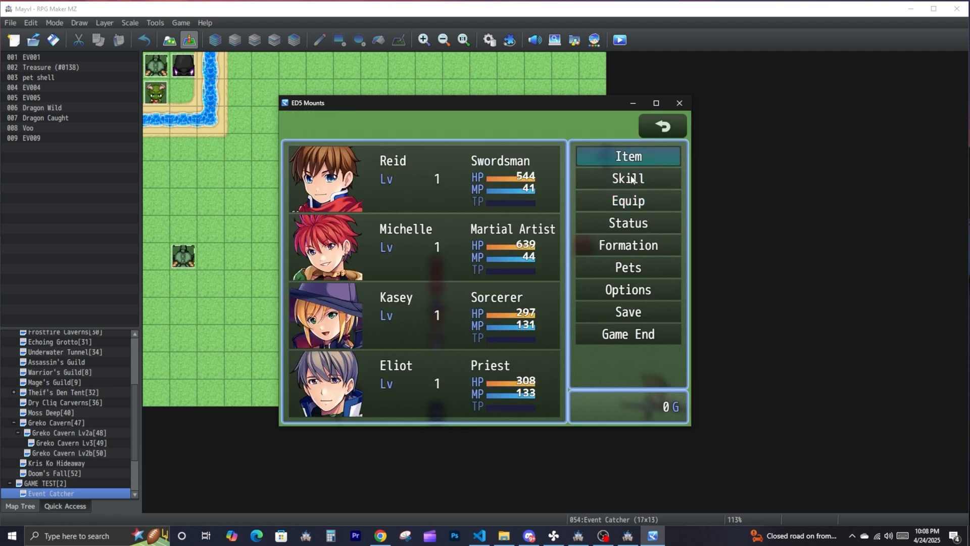
left_click(626, 266)
left_click(373, 153)
left_click(470, 393)
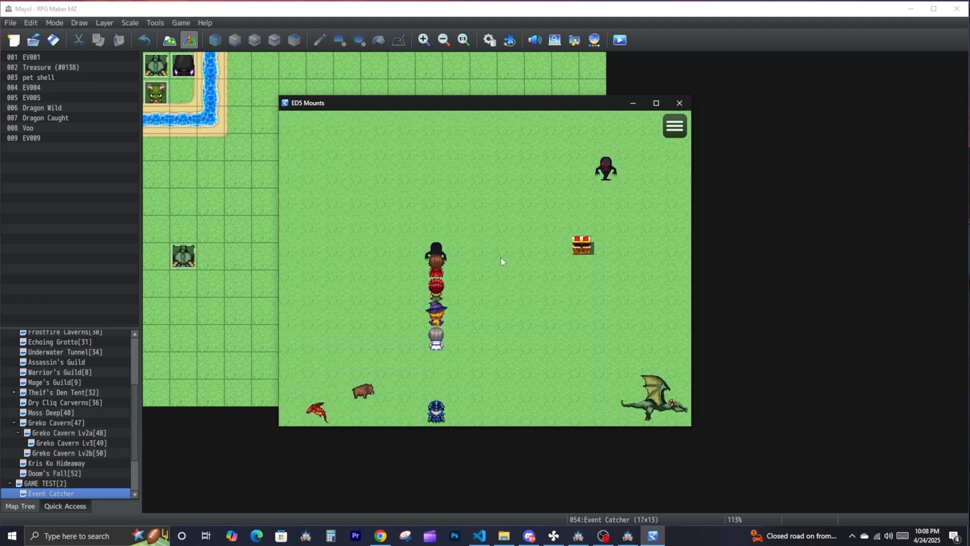
- Walk the party around the map with the summoned GooglMon to check how it follows
left_click(437, 217)
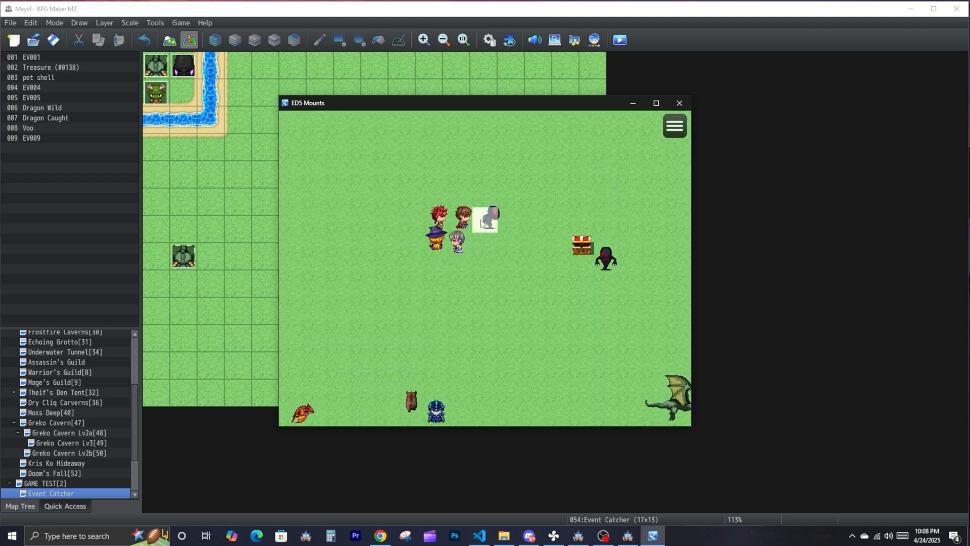
left_click(507, 197)
left_click(460, 219)
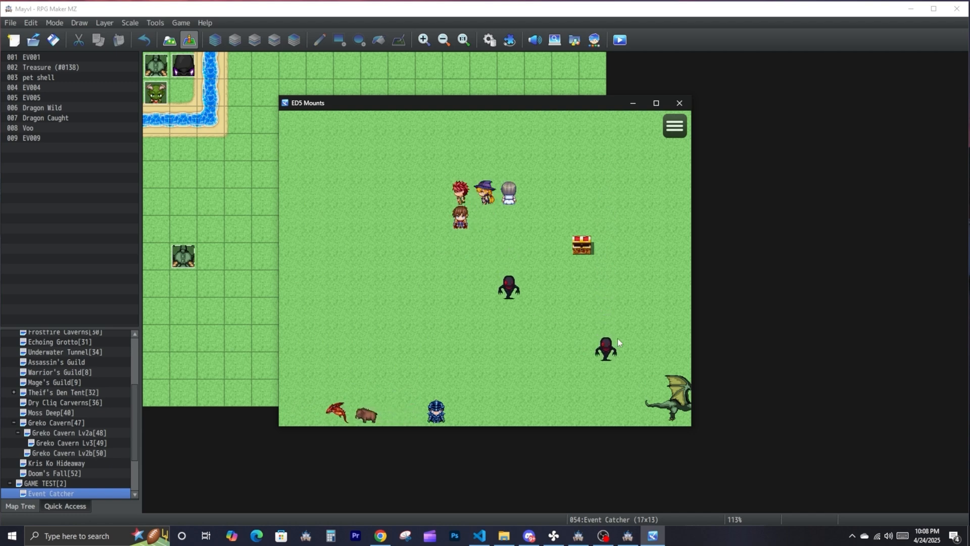
left_click(523, 269)
left_click(438, 267)
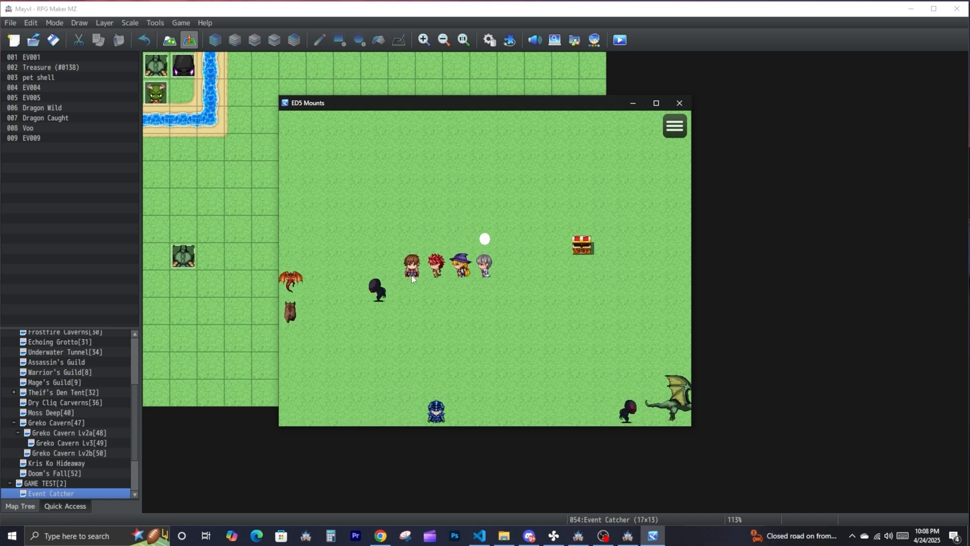
left_click(380, 292)
left_click(370, 292)
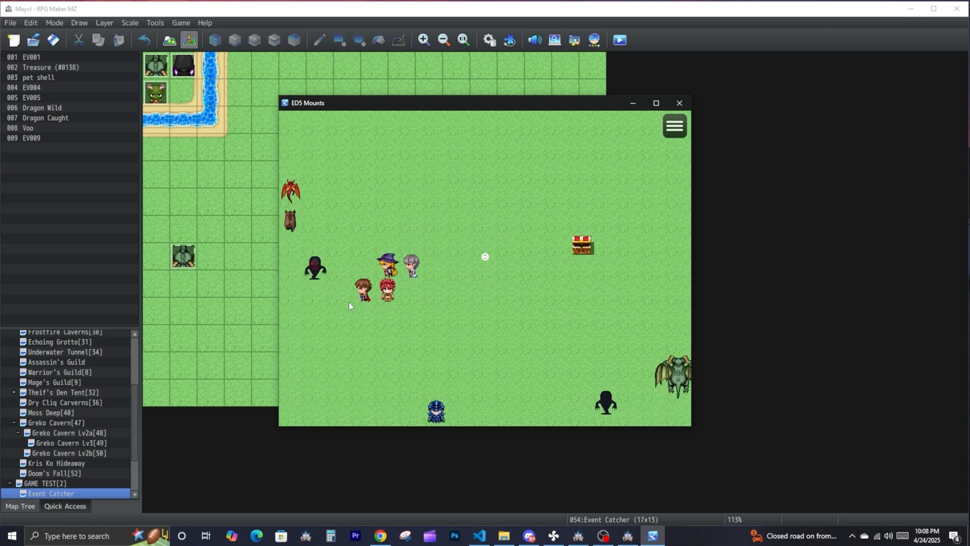
left_click(324, 301)
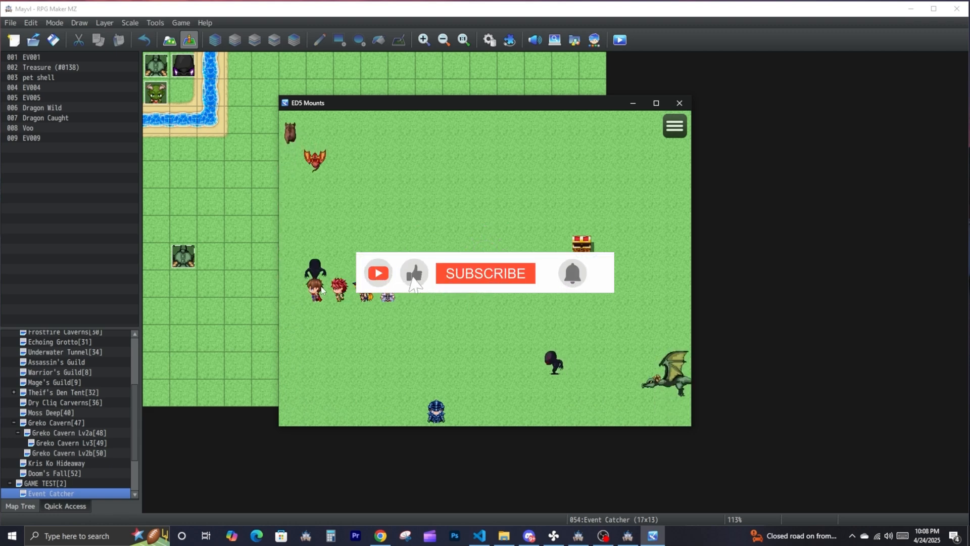
left_click(341, 240)
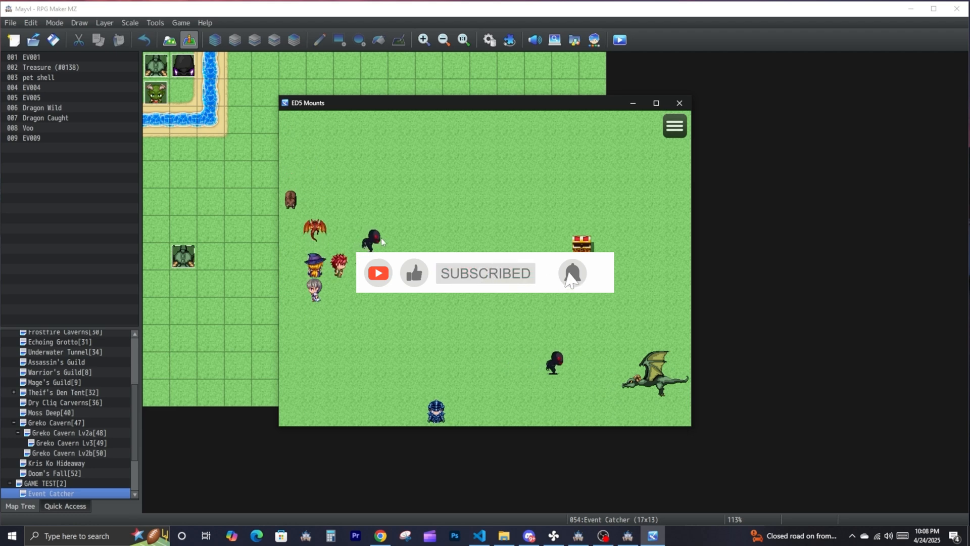
left_click(430, 239)
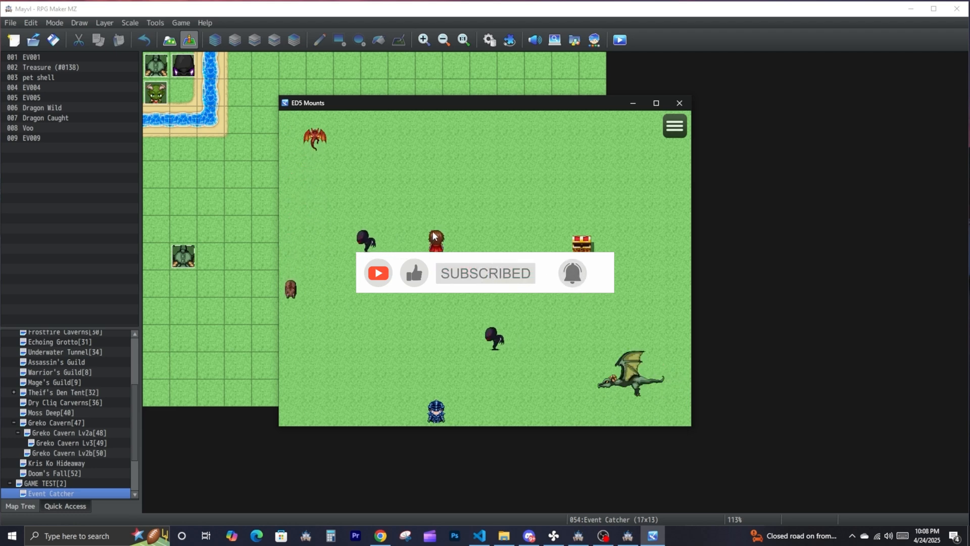
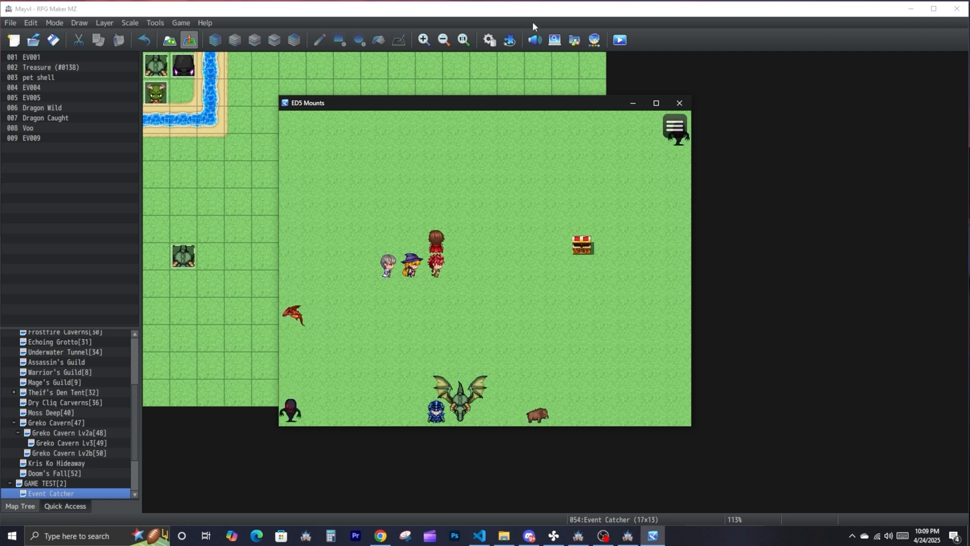
- Walk the party to a few more spots on the playtest map
left_click(502, 311)
left_click(364, 244)
left_click(461, 244)
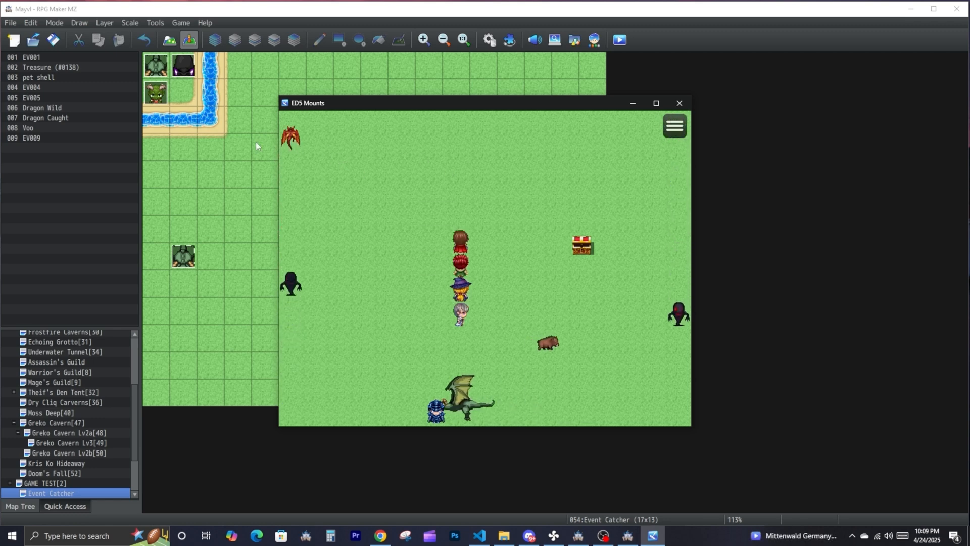
- Switch to the Mayvl project and examine the ball item's note tags in the database
left_click(260, 139)
left_click(156, 23)
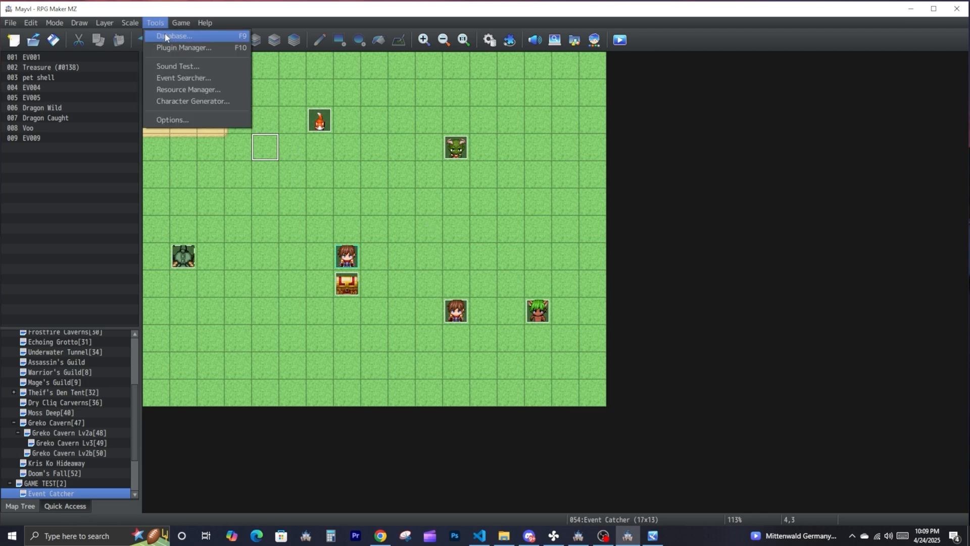
left_click(167, 32)
left_click(645, 344)
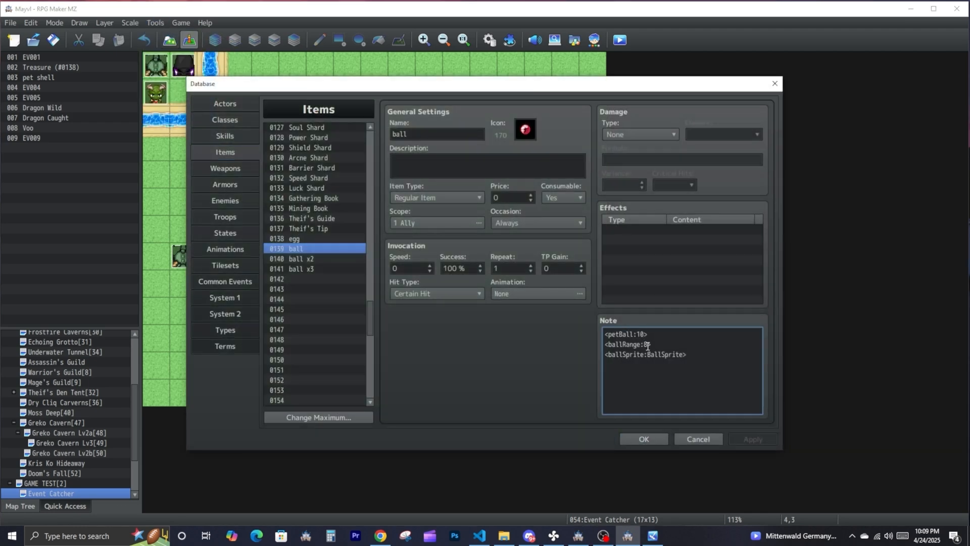
key("ctrl+a")
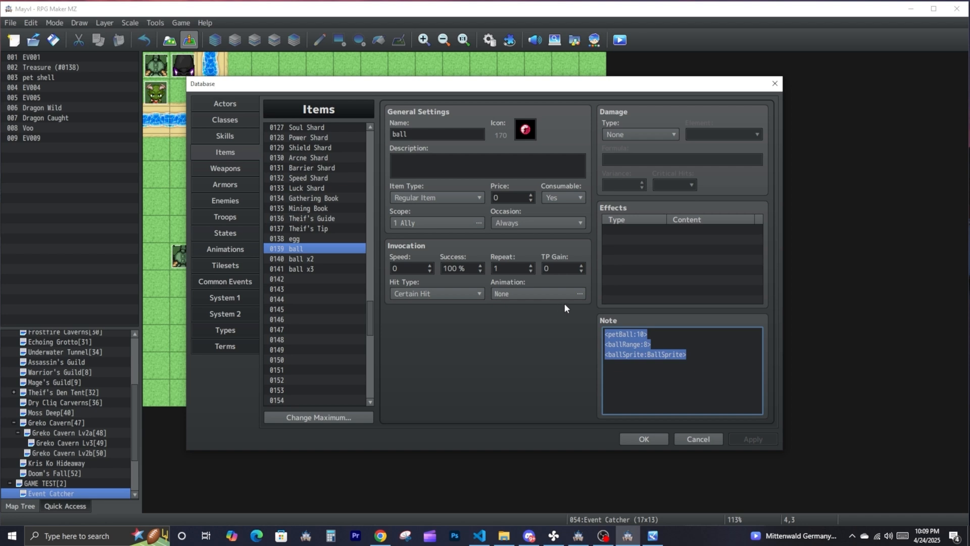
left_click_drag(652, 344, 686, 353)
key("ctrl+a")
- Examine the Mayvl egg item's level and evolution note tags, and close the database
left_click(330, 241)
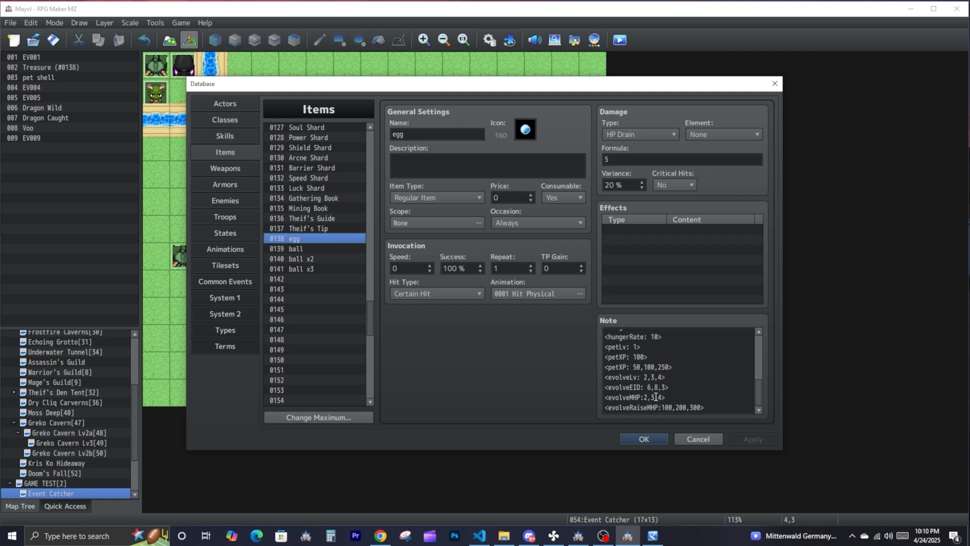
left_click_drag(670, 358, 643, 317)
left_click(651, 358)
left_click_drag(663, 376, 679, 452)
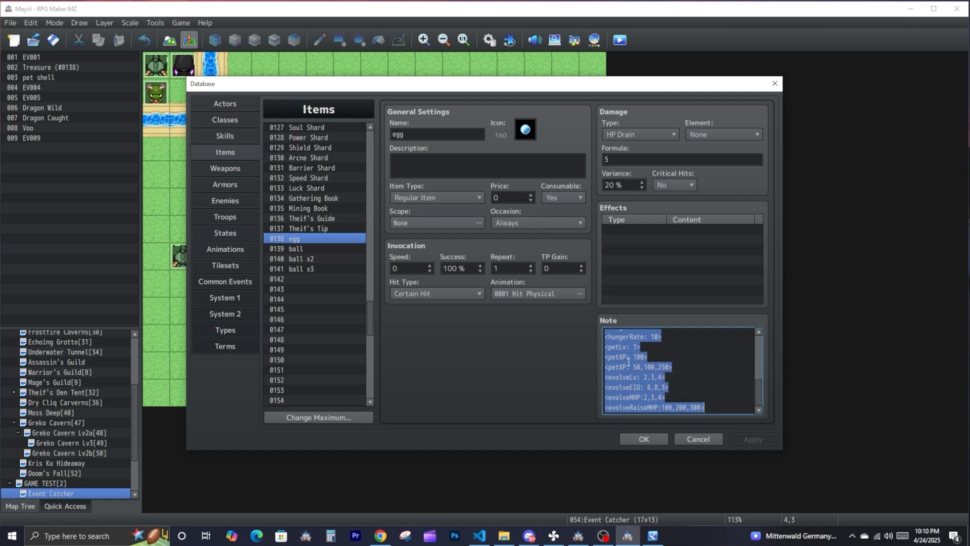
left_click(639, 438)
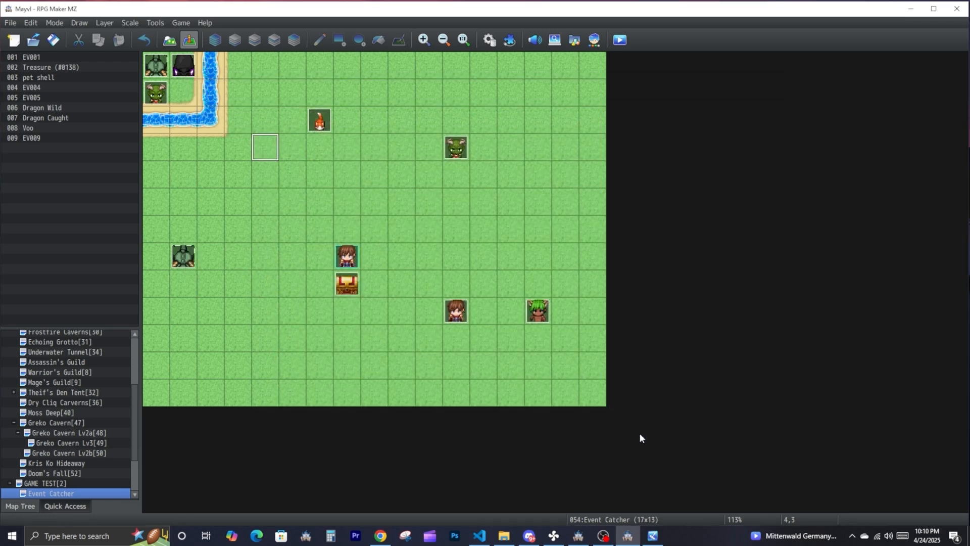
- Switch to the ED5 Mounts project and review the Egg item's note tags and the GooglMon event's pet comment
left_click(909, 8)
left_click(533, 292)
left_click(155, 23)
left_click(157, 34)
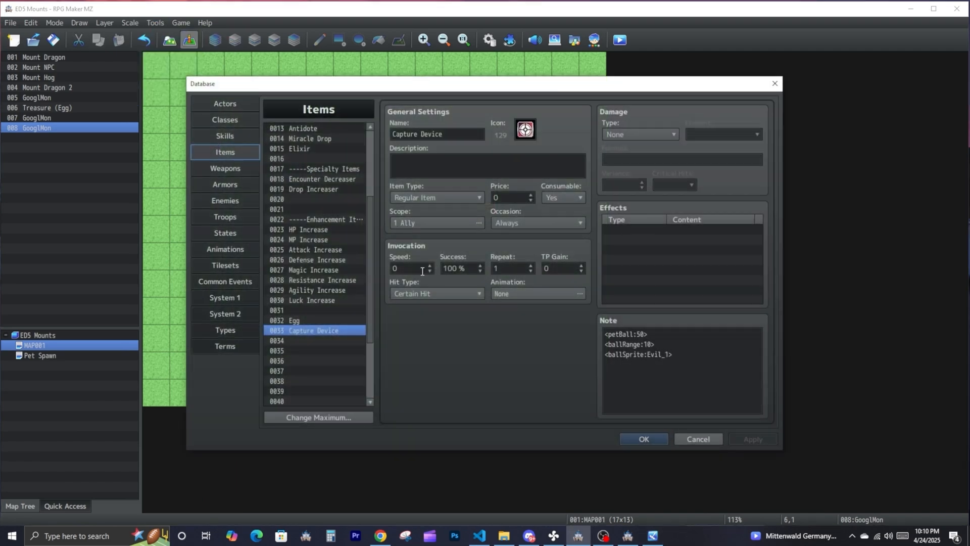
left_click(303, 320)
left_click_drag(666, 395, 603, 332)
left_click(642, 404)
left_click(652, 438)
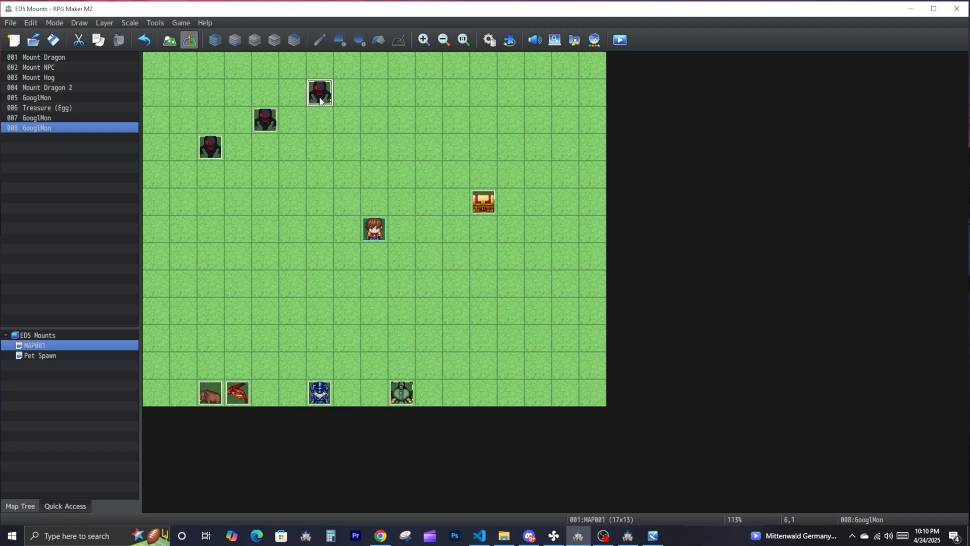
double_click(261, 125)
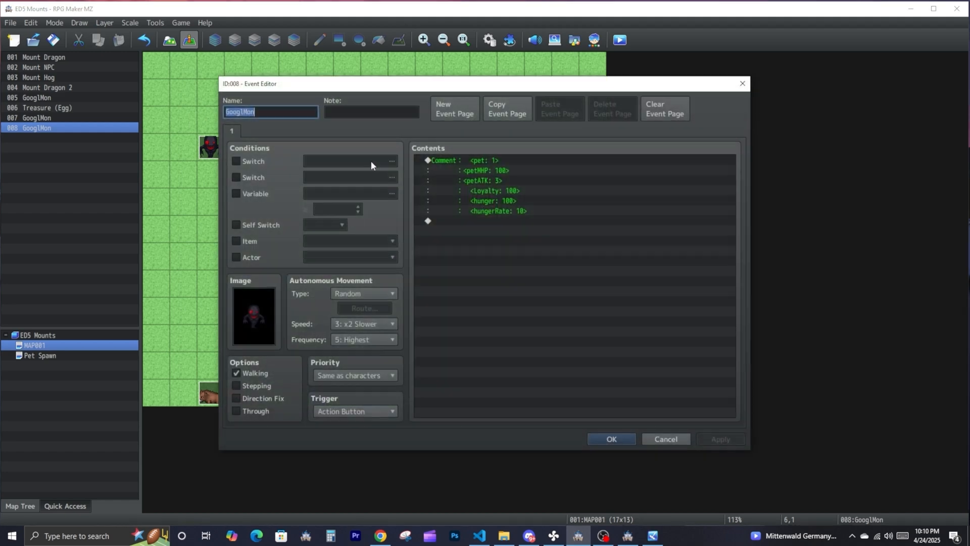
left_click(593, 435)
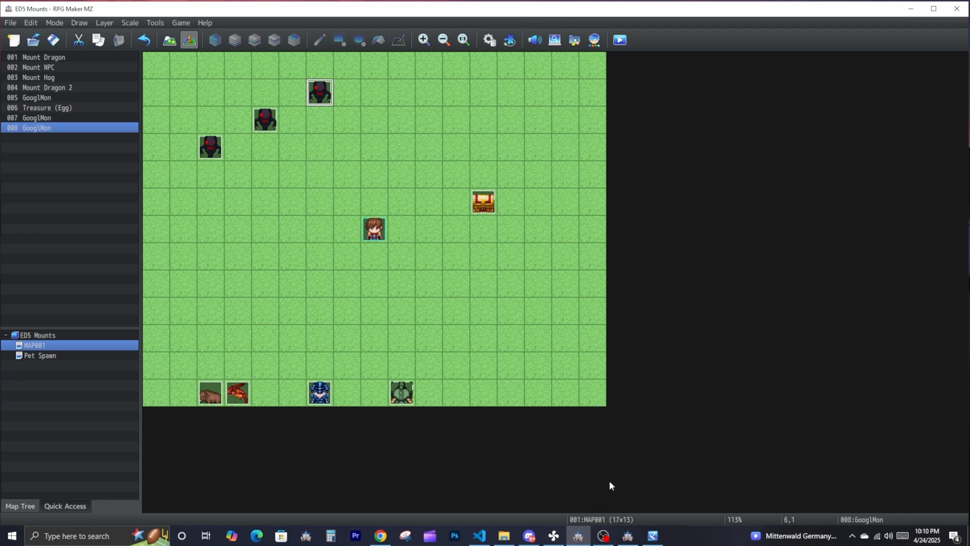
- In the Mayvl project, copy the egg item's note tags from <petLv: 1> through <evolveRaiseMHP:100,200,300>
left_click(627, 535)
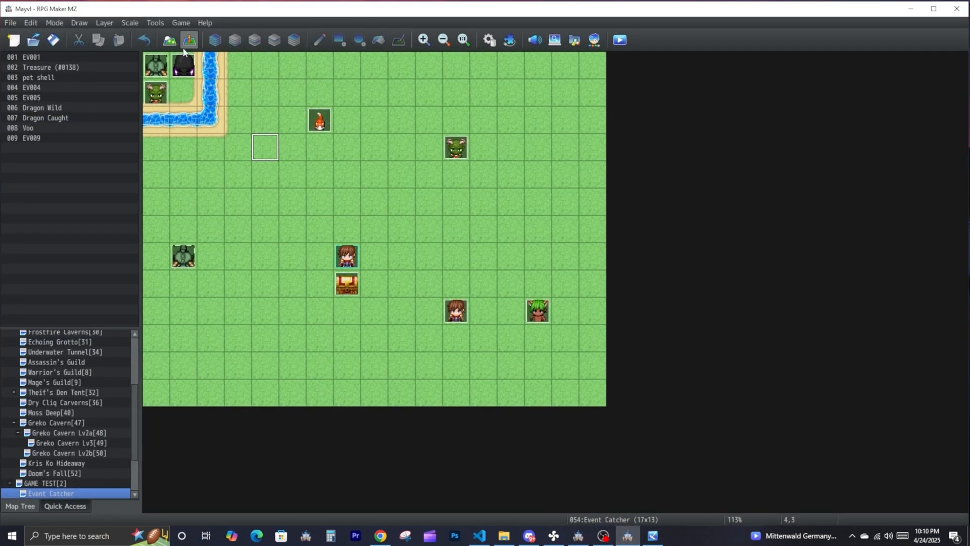
left_click(155, 23)
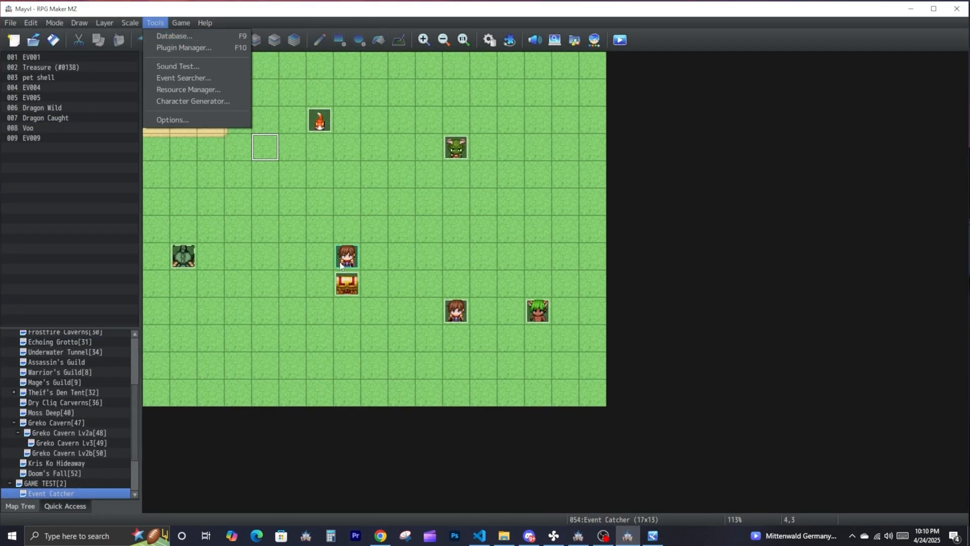
left_click(292, 256)
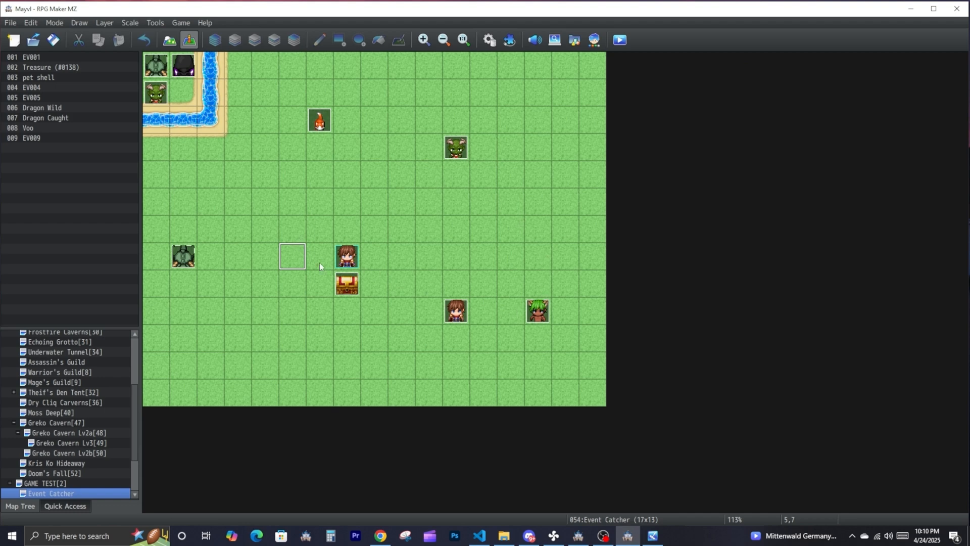
key("F9")
scroll(667, 369, "down", 3)
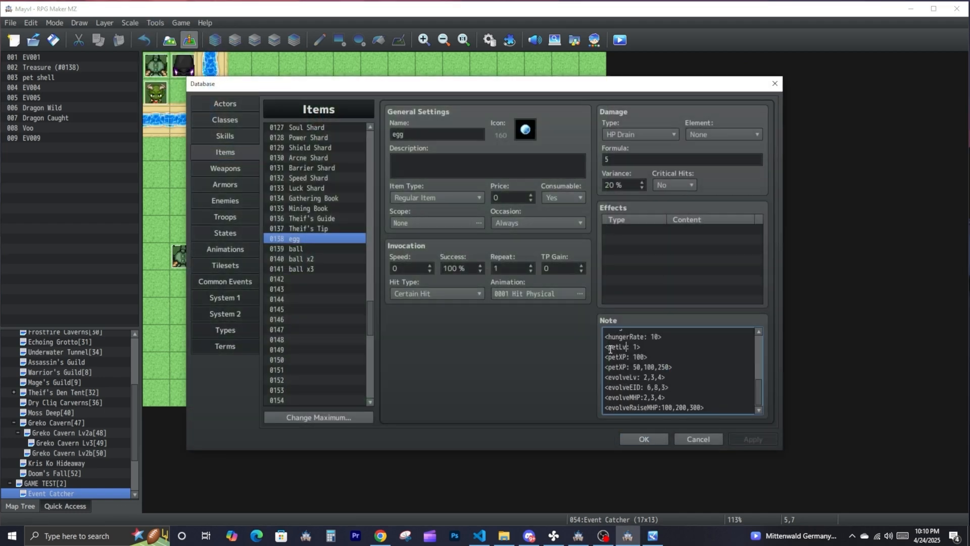
left_click_drag(605, 347, 703, 407)
key("ctrl+c")
left_click(659, 373)
left_click(641, 377)
left_click(698, 439)
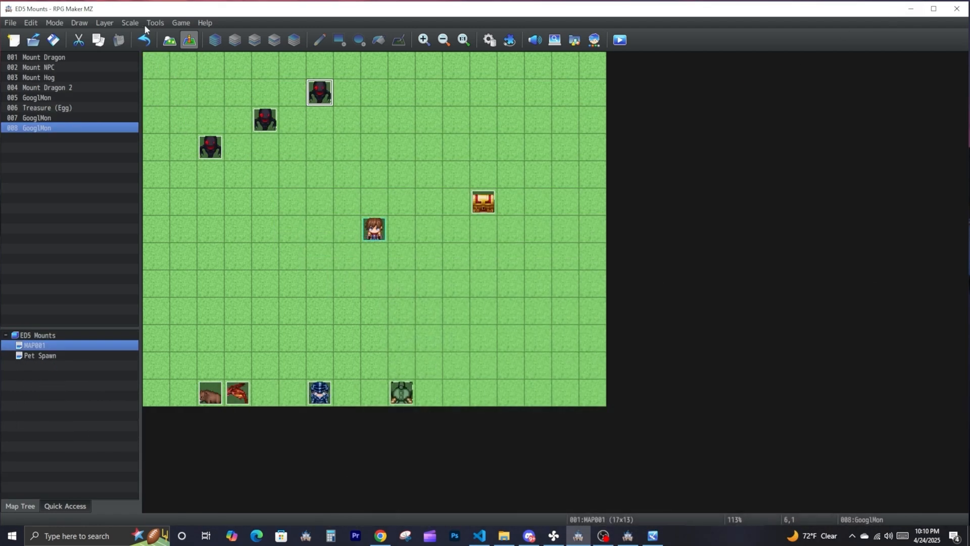
- In the ED5 Mounts database, paste the copied level, XP and evolution tags at the end of the Egg item's note
left_click(150, 24)
left_click(161, 37)
left_click(671, 397)
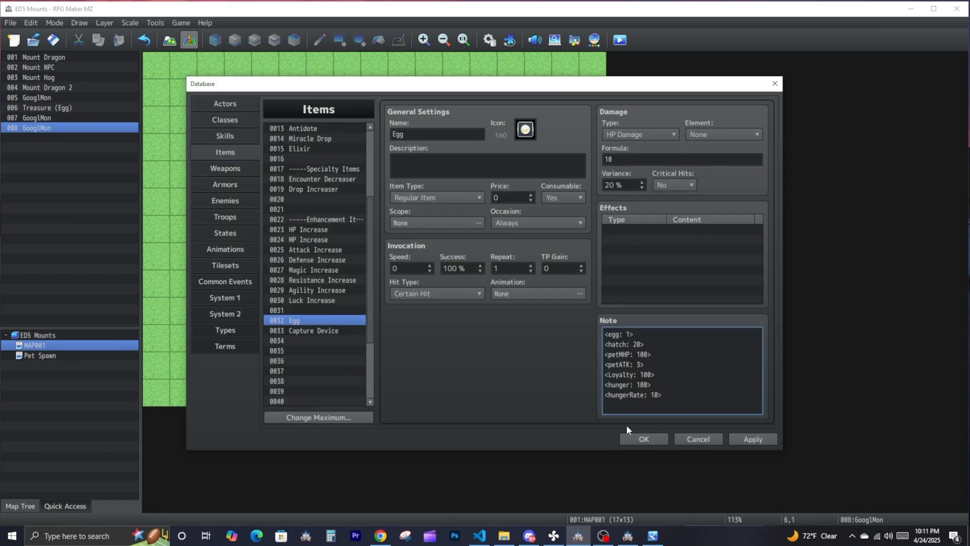
key("ctrl+v")
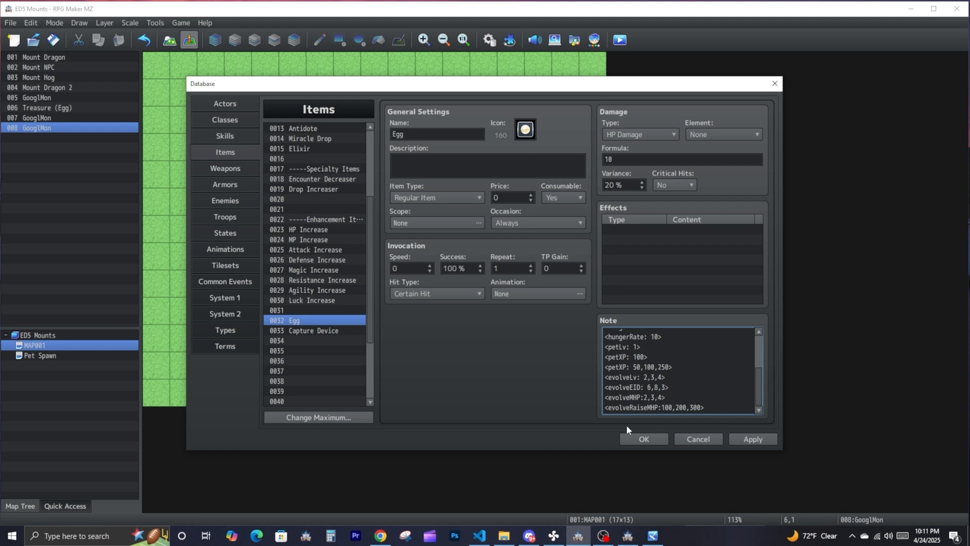
- Review the petLv and petXP tags in the Egg item's note, including the XP values per level
left_click_drag(640, 347, 610, 340)
left_click(647, 354)
left_click_drag(660, 356, 587, 358)
left_click(655, 357)
double_click(639, 357)
left_click(648, 358)
double_click(637, 366)
double_click(648, 366)
double_click(663, 367)
left_click(637, 348)
double_click(639, 357)
double_click(662, 368)
mouse_move(677, 368)
left_mouse_down()
mouse_move(587, 354)
mouse_move(674, 379)
left_mouse_up()
- Review the Egg's evolveLv and evolveEID tags, and save the database changes
left_click(651, 368)
left_click(674, 387)
left_click_drag(650, 377, 644, 377)
double_click(653, 377)
double_click(659, 377)
double_click(652, 377)
left_click(667, 378)
left_click_drag(669, 387, 582, 388)
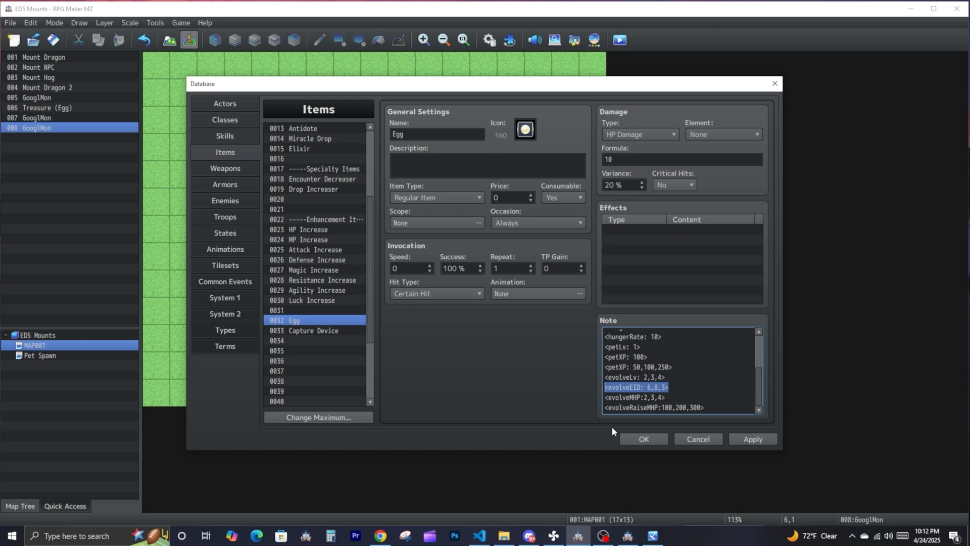
left_click(643, 439)
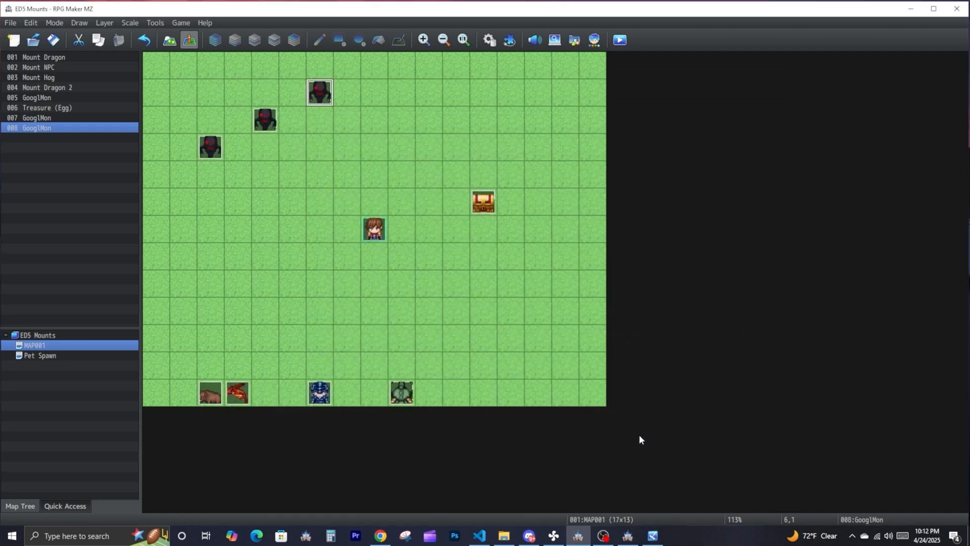
- Duplicate the GooglMon event on the Pet Spawn map onto the tile beside the original
left_click(56, 355)
double_click(156, 64)
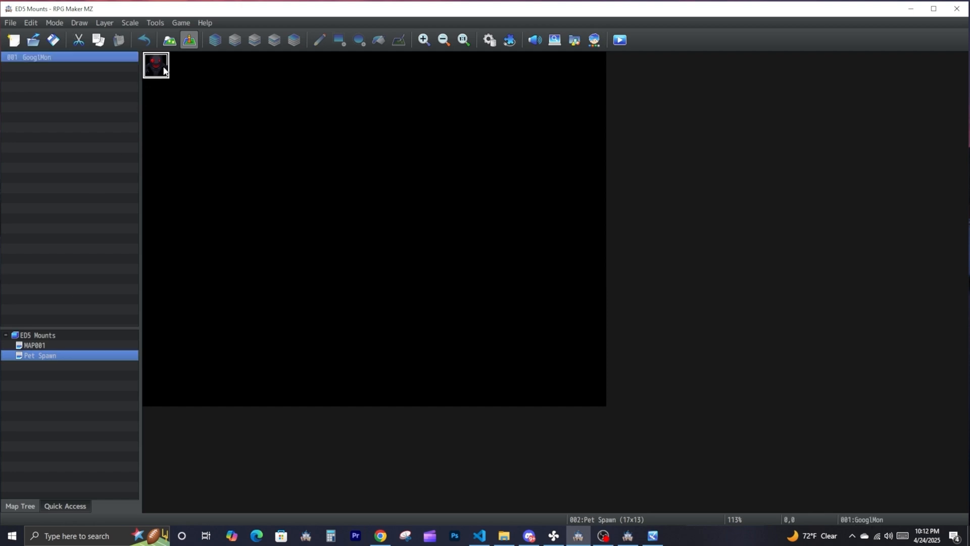
left_click(606, 439)
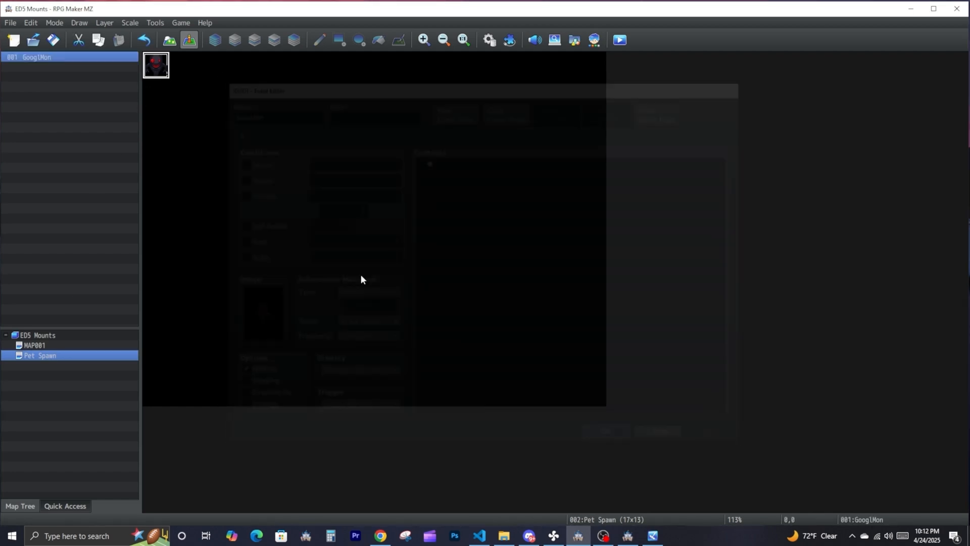
right_click(154, 71)
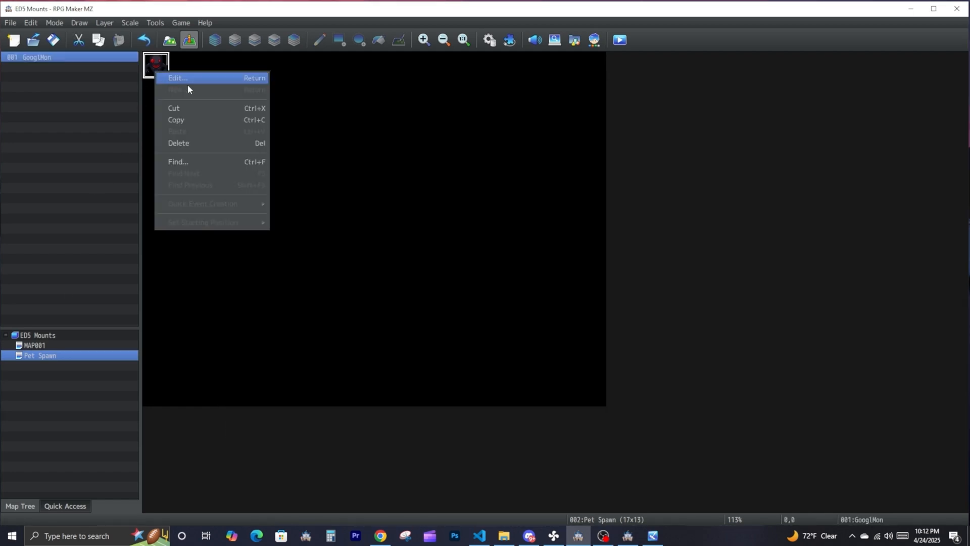
left_click(192, 120)
left_click(186, 76)
key("ctrl+v")
- Set the duplicated GooglMon event's image to the purple monster from SF_Monster
double_click(187, 75)
double_click(250, 311)
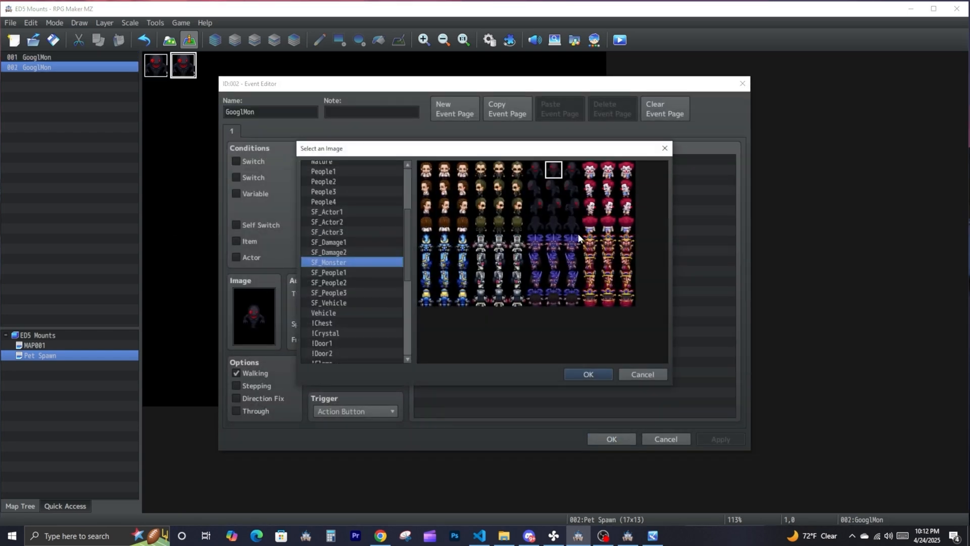
left_click(556, 241)
double_click(556, 241)
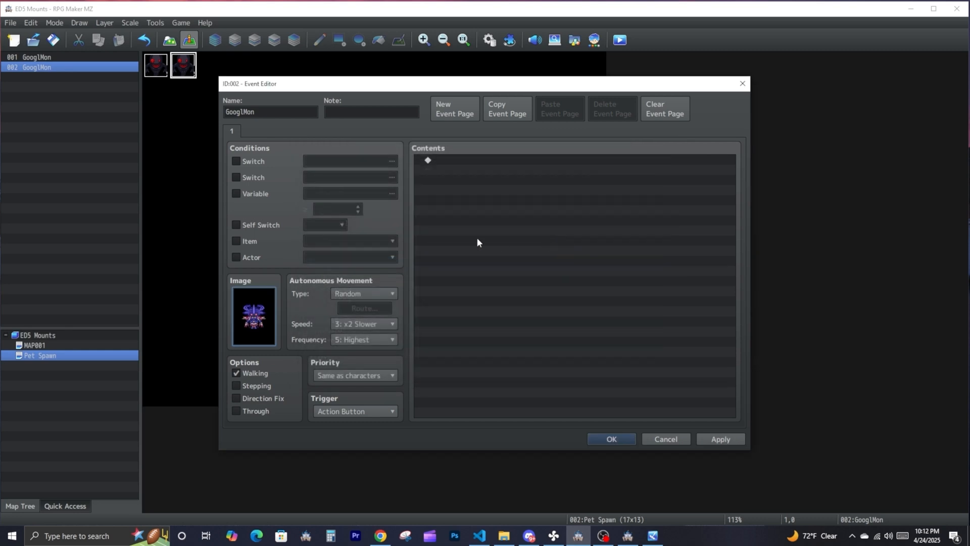
left_click(610, 439)
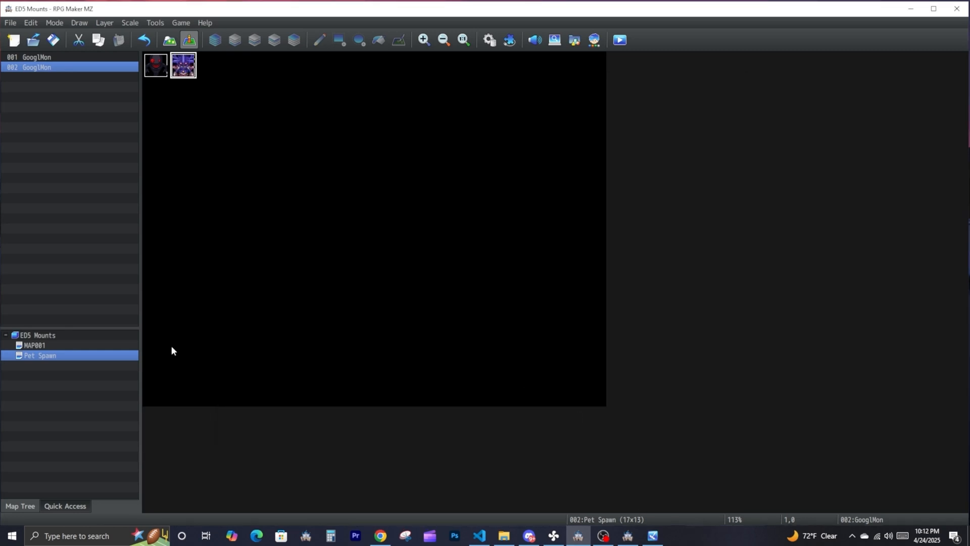
- Return to MAP001 and change the Egg item's note tags to <evolveLv: 2> and <evolveEID: 1>
left_click(55, 345)
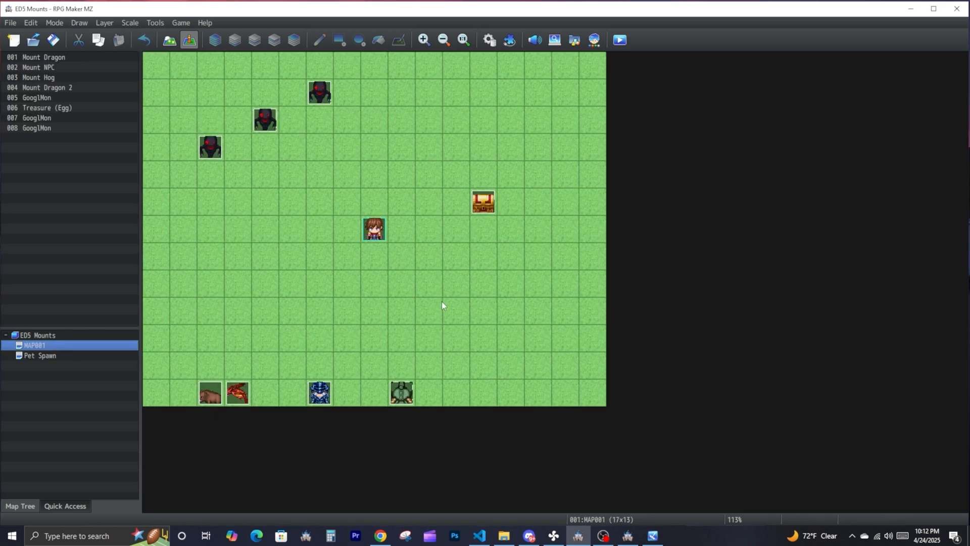
key("F9")
scroll(652, 382, "down", 4)
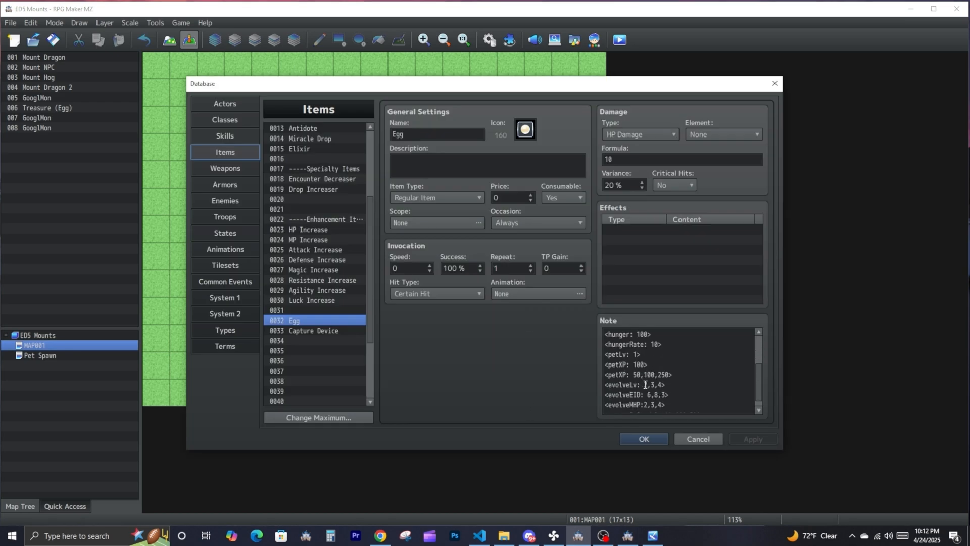
left_click(646, 385)
left_click_drag(647, 394, 651, 395)
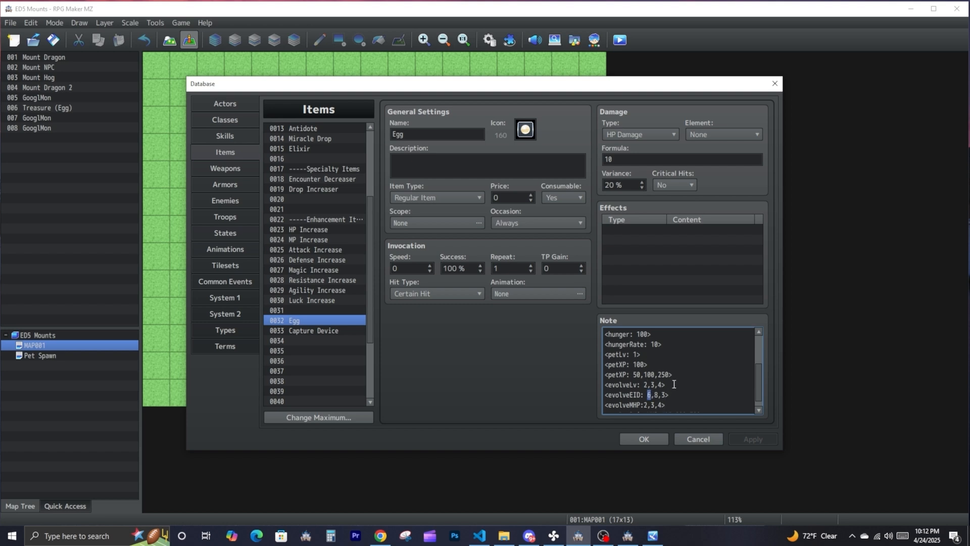
type("1")
left_click_drag(651, 395, 667, 397)
key("BackSpace")
left_click(666, 389)
key("BackSpace")
key("BackSpace")
key("BackSpace")
key("BackSpace")
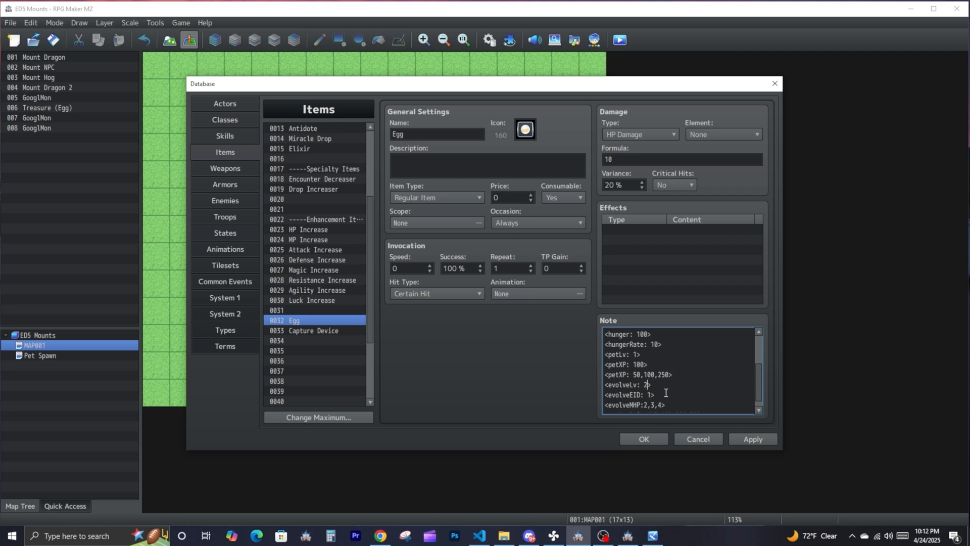
- Review the evolveMHP tag and its values in the Egg item's note
scroll(651, 396, "down", 1)
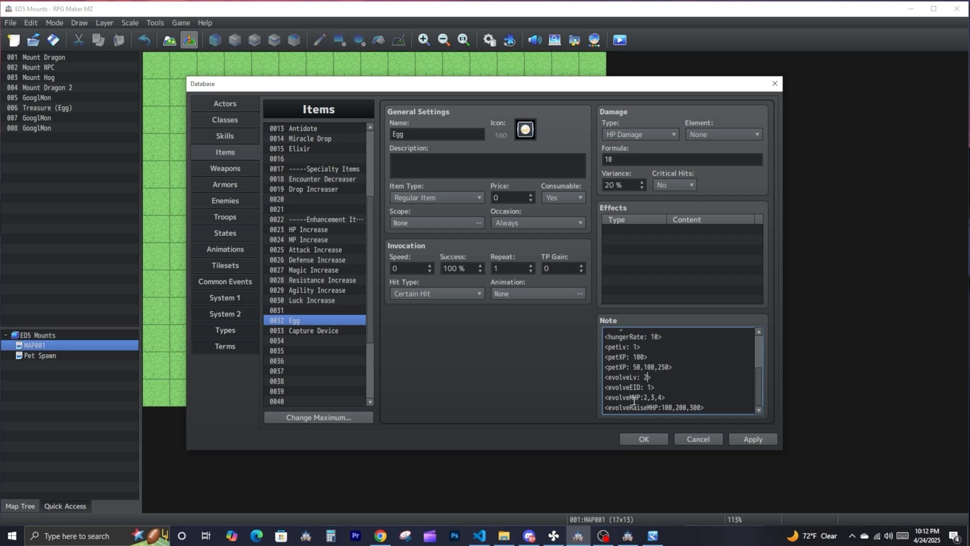
left_click_drag(623, 399, 667, 398)
left_click(667, 398)
left_click_drag(673, 398, 645, 397)
left_click_drag(650, 398, 661, 398)
left_click_drag(677, 397, 615, 398)
- Review the Egg's evolveRaiseMHP tag and its values, and save the database changes
left_click(676, 406)
left_click_drag(705, 407, 575, 405)
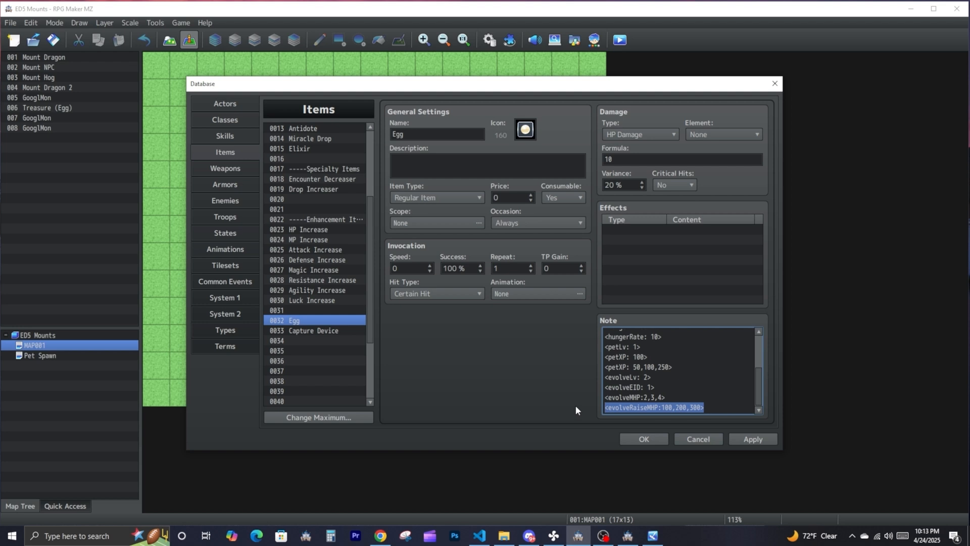
left_click(666, 406)
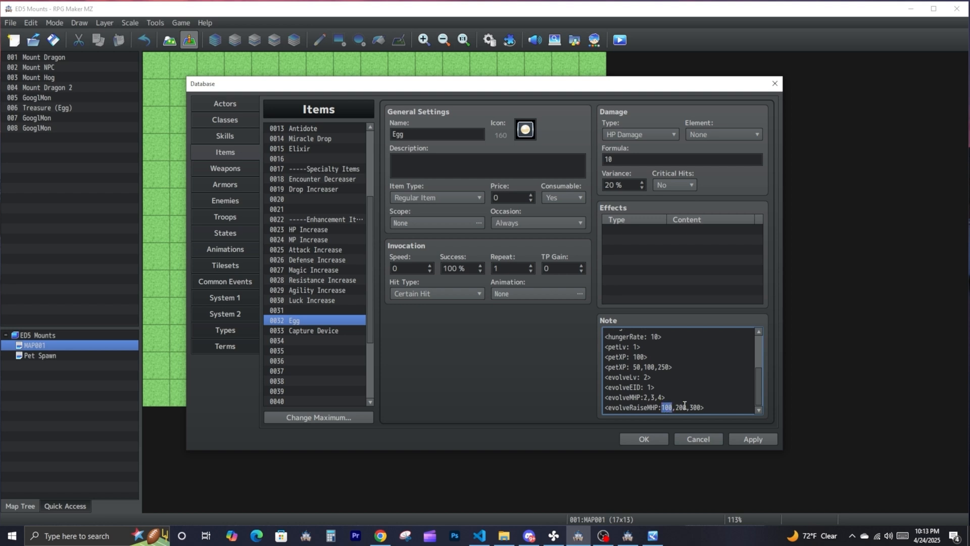
double_click(682, 408)
double_click(694, 407)
mouse_move(647, 407)
left_mouse_down()
mouse_move(659, 405)
mouse_move(640, 397)
mouse_move(659, 407)
left_mouse_up()
left_click_drag(655, 388, 605, 389)
left_click(659, 398)
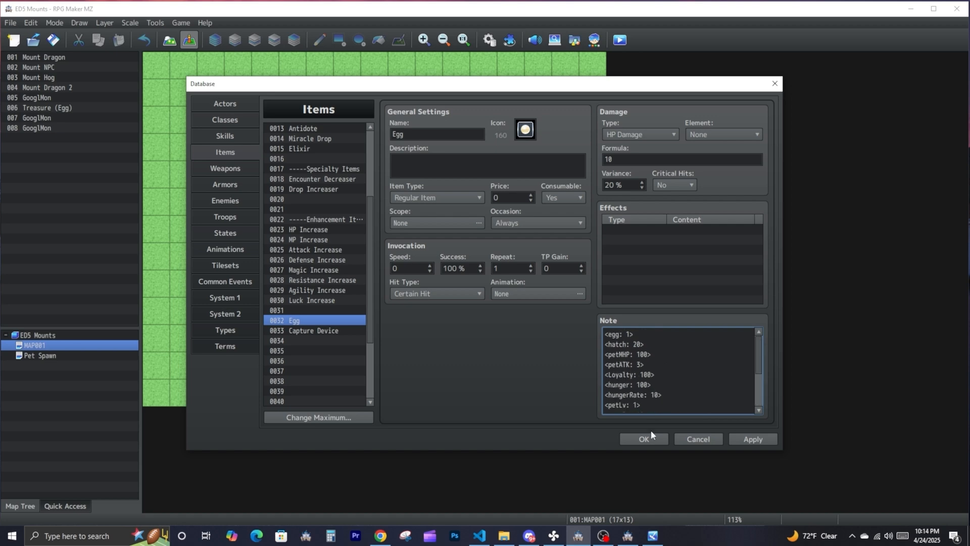
left_click(644, 438)
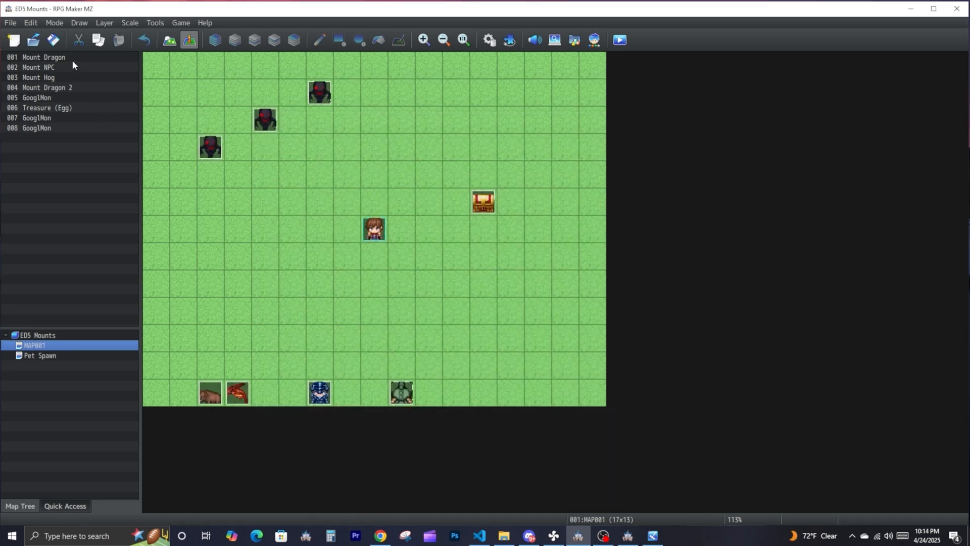
- Check the Egg item's settings and note tags in the database, and return to the map
left_click(496, 278)
left_click(155, 23)
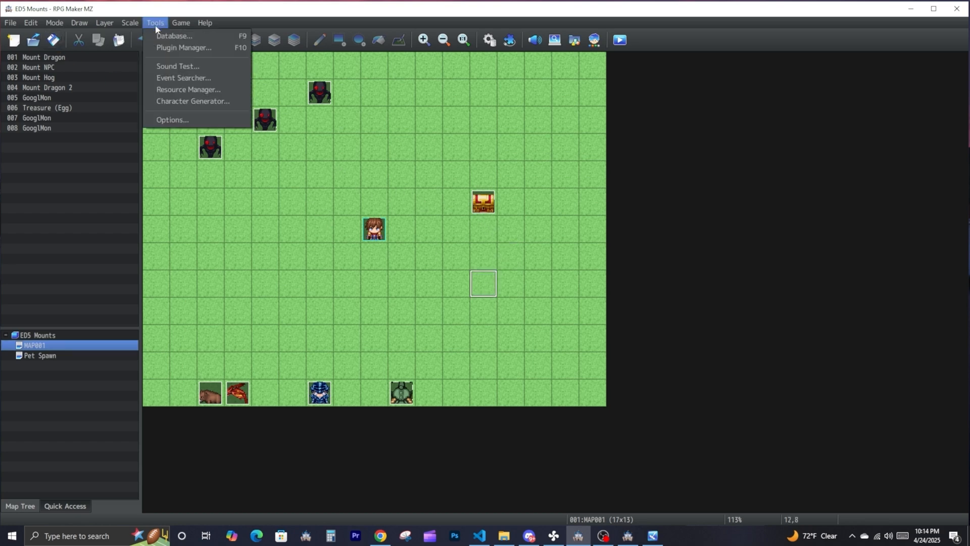
left_click(156, 35)
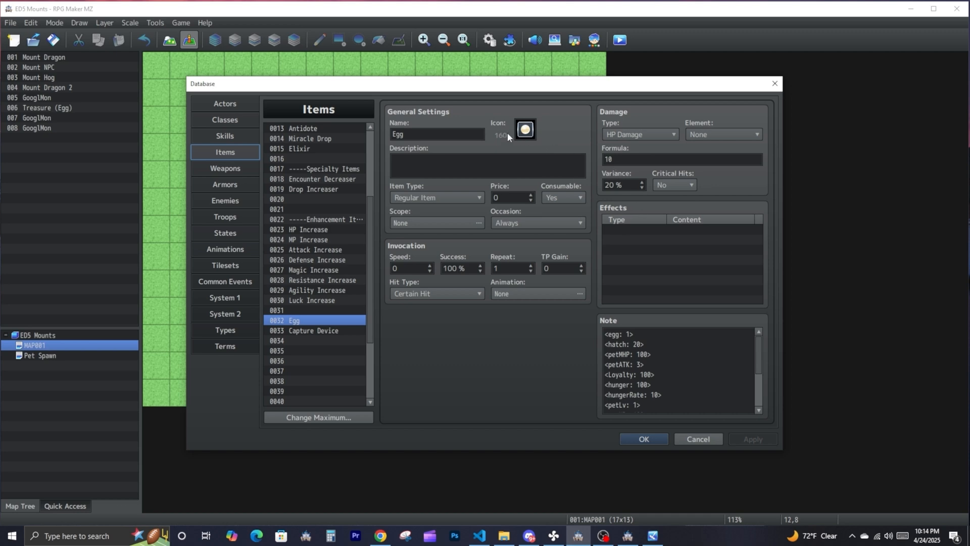
left_click(649, 440)
left_click(475, 206)
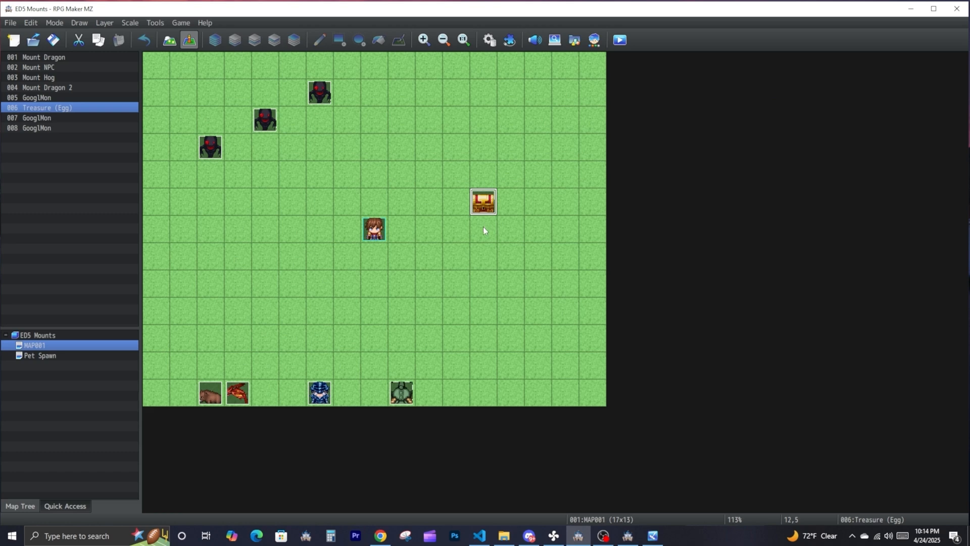
- Create a new event on MAP001 three tiles below the treasure chest, using the orange-haired, blue-faced character as its image
double_click(482, 282)
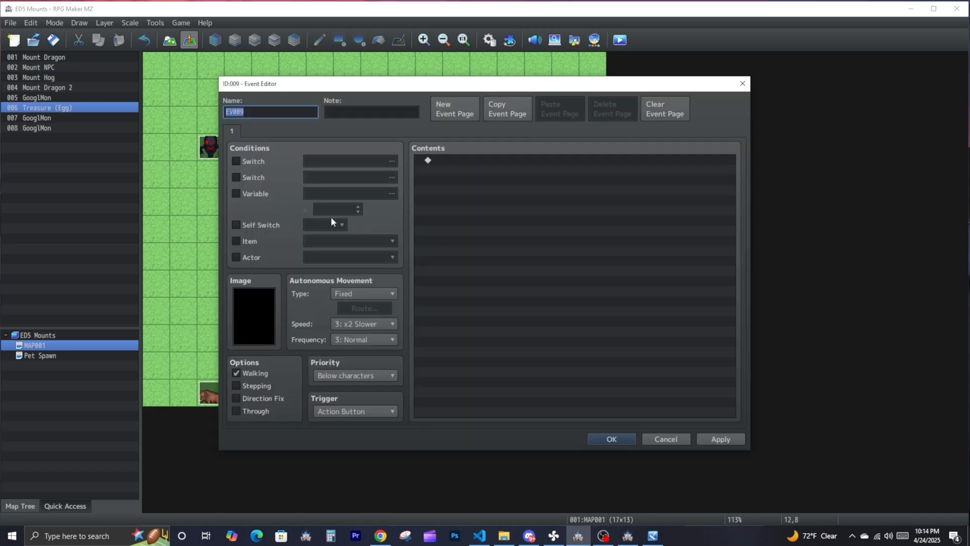
double_click(261, 320)
double_click(375, 235)
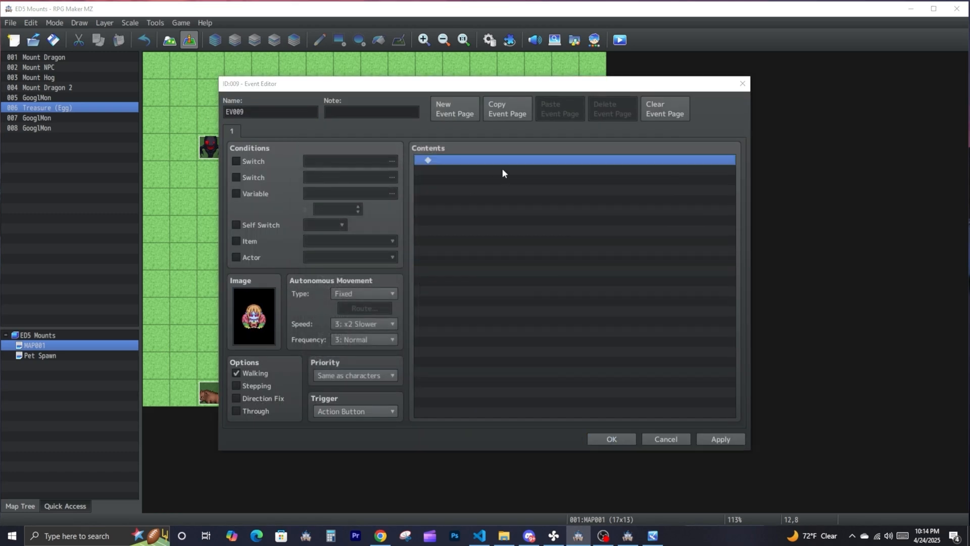
- Add a plugin command to the new event's contents, choosing ED5_Pets and the Gain Pet Level command
double_click(502, 161)
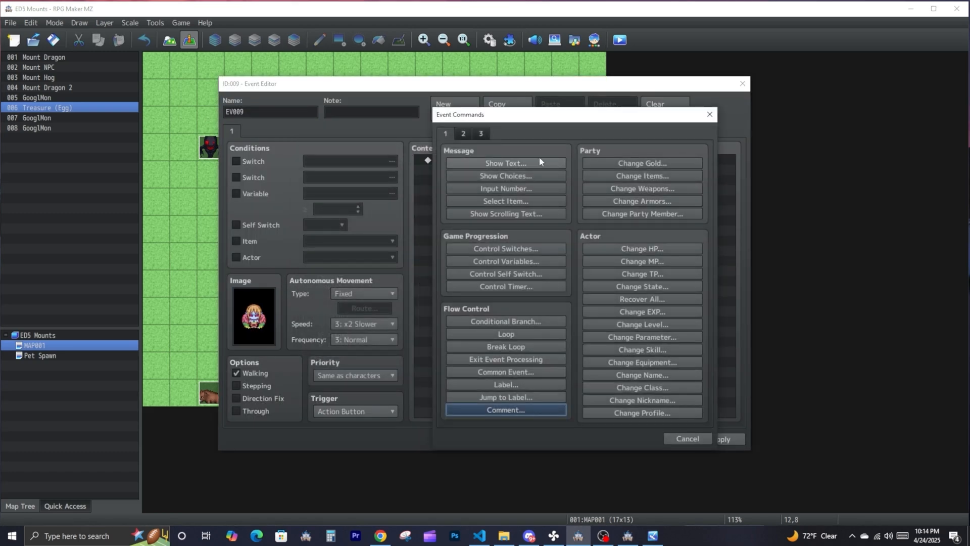
left_click(481, 134)
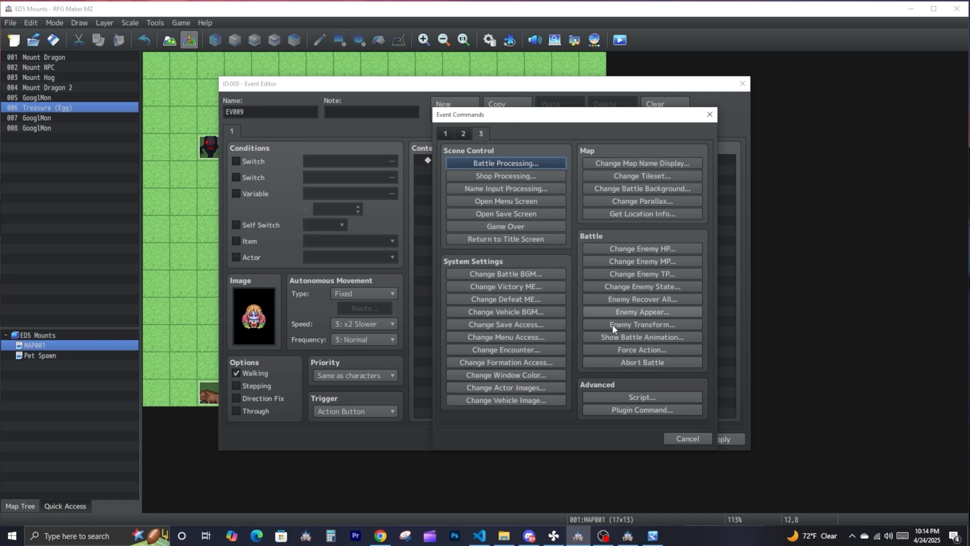
left_click(637, 410)
left_click(504, 196)
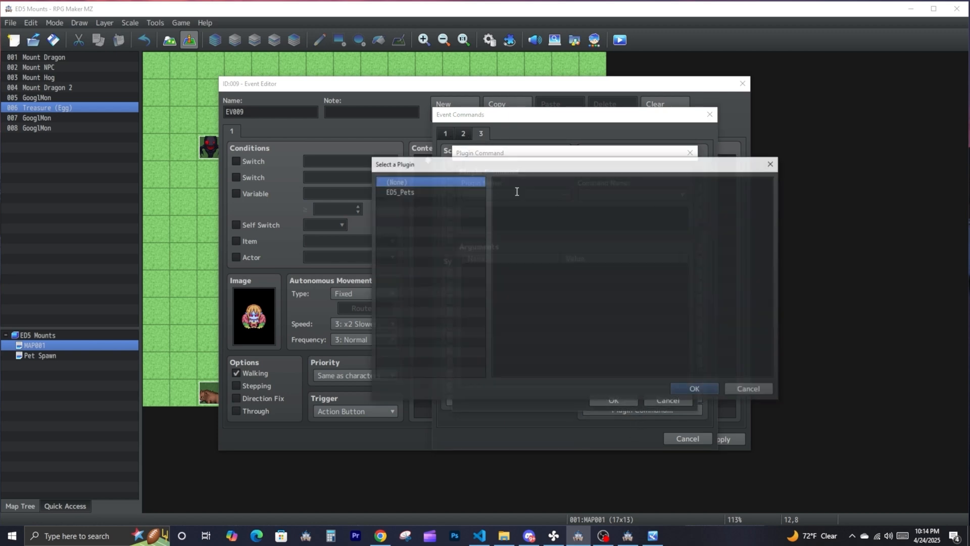
left_click(426, 192)
scroll(629, 272, "down", 3)
left_click(680, 390)
left_click(632, 195)
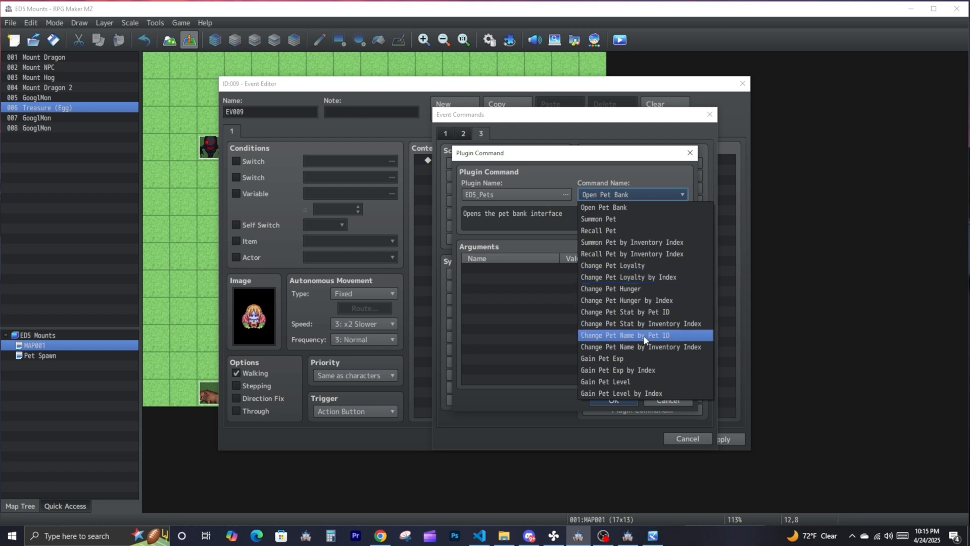
left_click(641, 383)
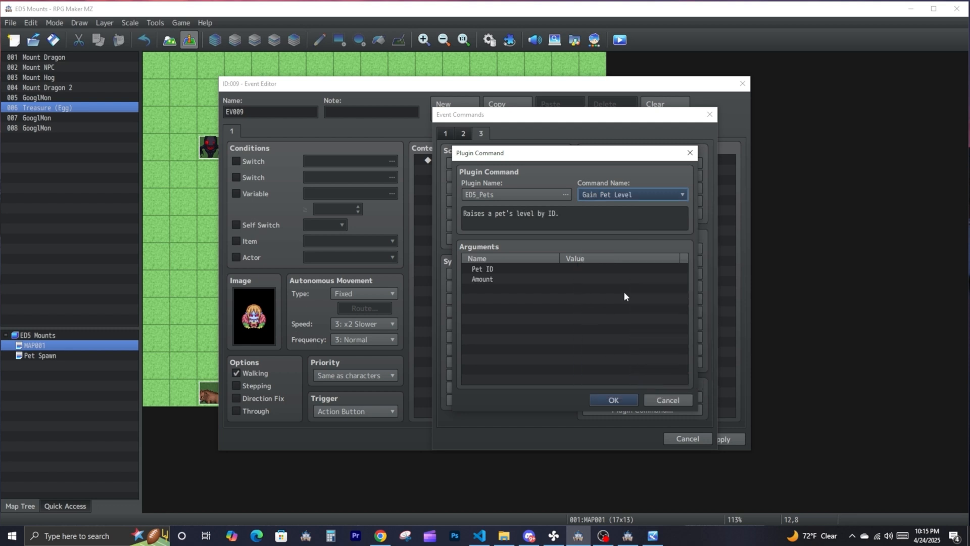
- Set the Gain Pet Level arguments to Pet ID 0 and Amount 1, and save the event
double_click(571, 269)
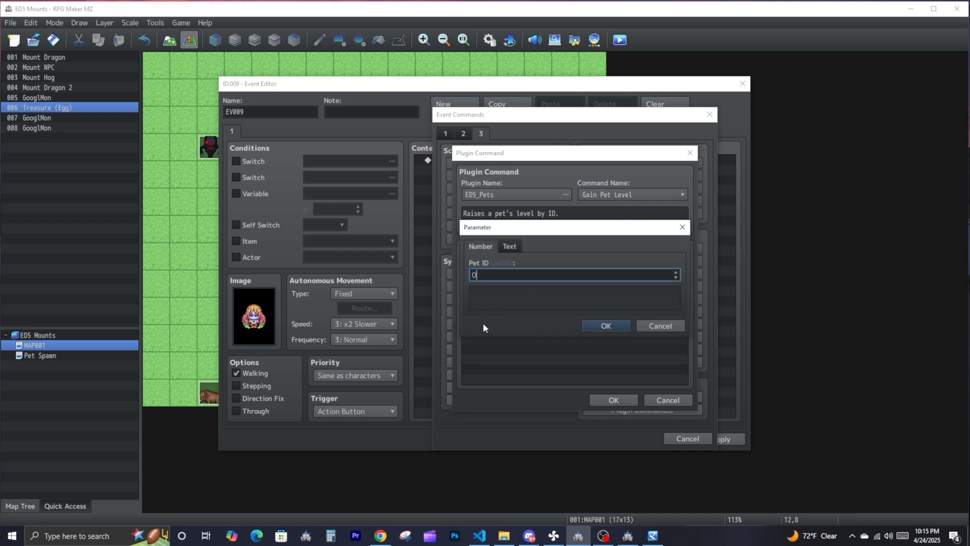
left_click(607, 324)
double_click(583, 279)
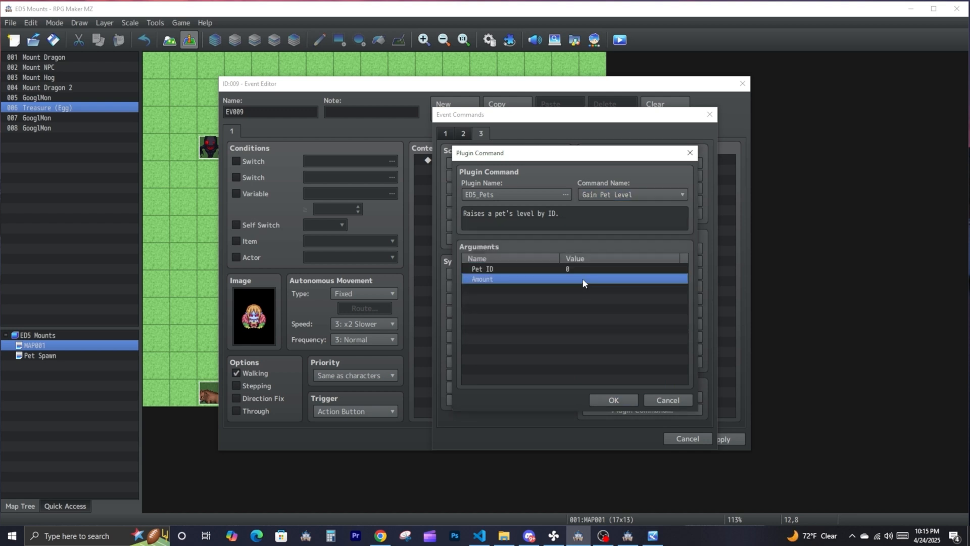
type("1")
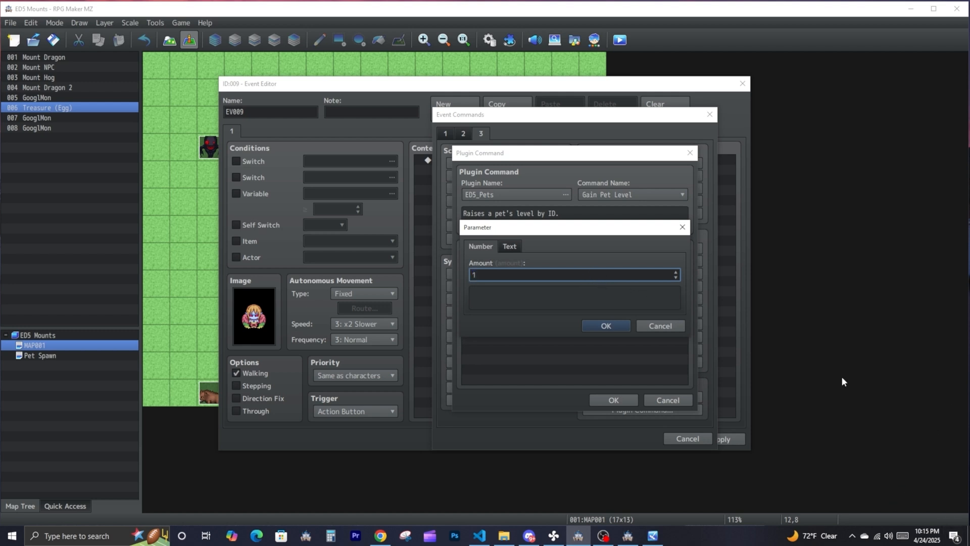
left_click(623, 327)
left_click(613, 399)
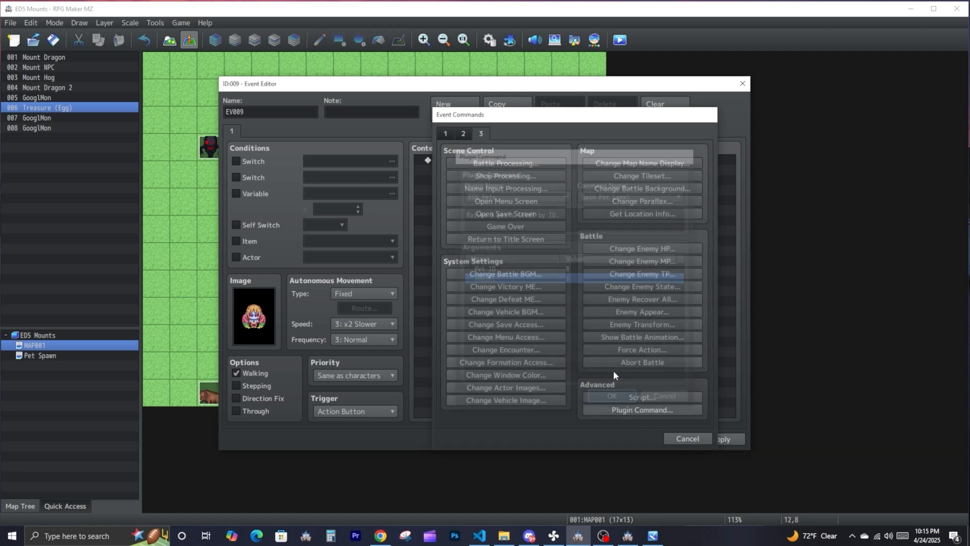
left_click(719, 438)
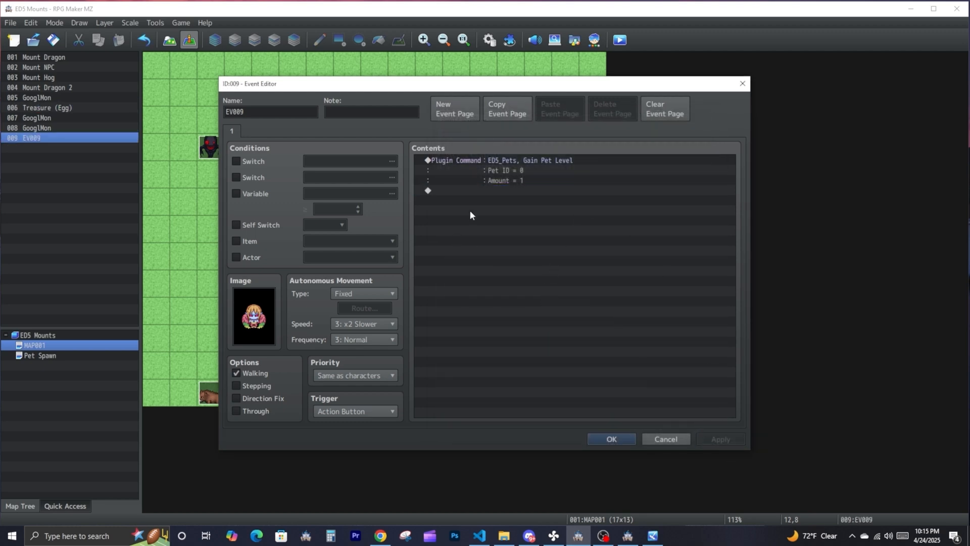
left_click(611, 439)
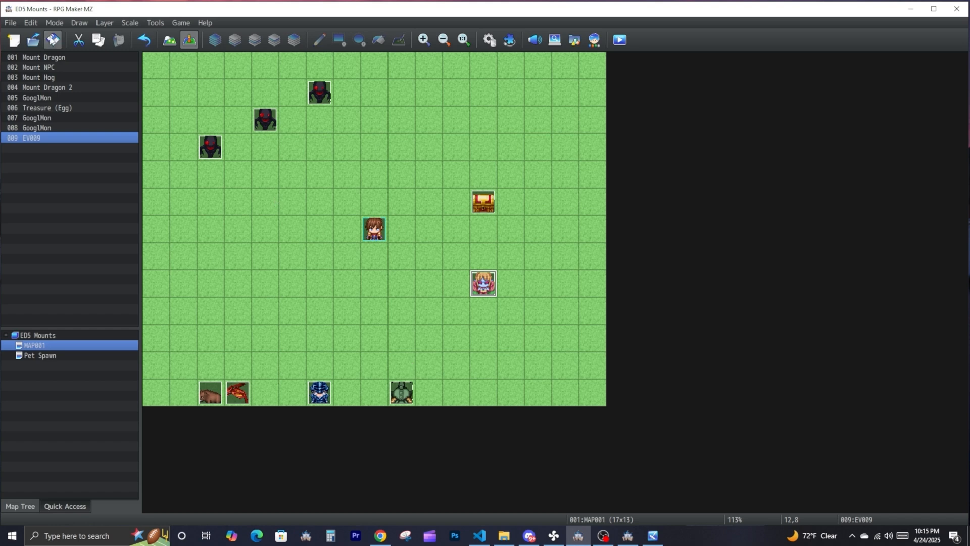
- Switch to the running playtest, restart it, and open the treasure chest to get the Egg
left_click(653, 535)
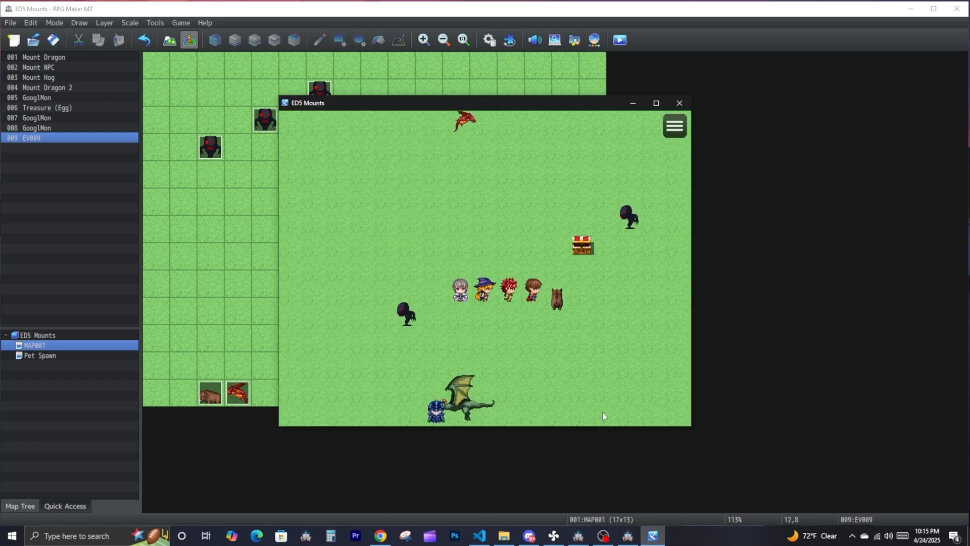
key("alt+F4")
key("ctrl+r")
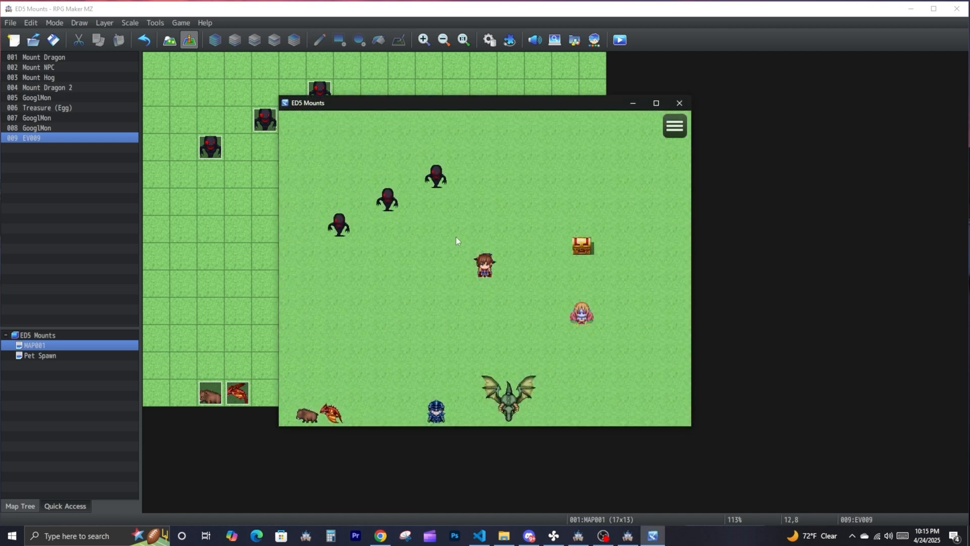
left_click(583, 242)
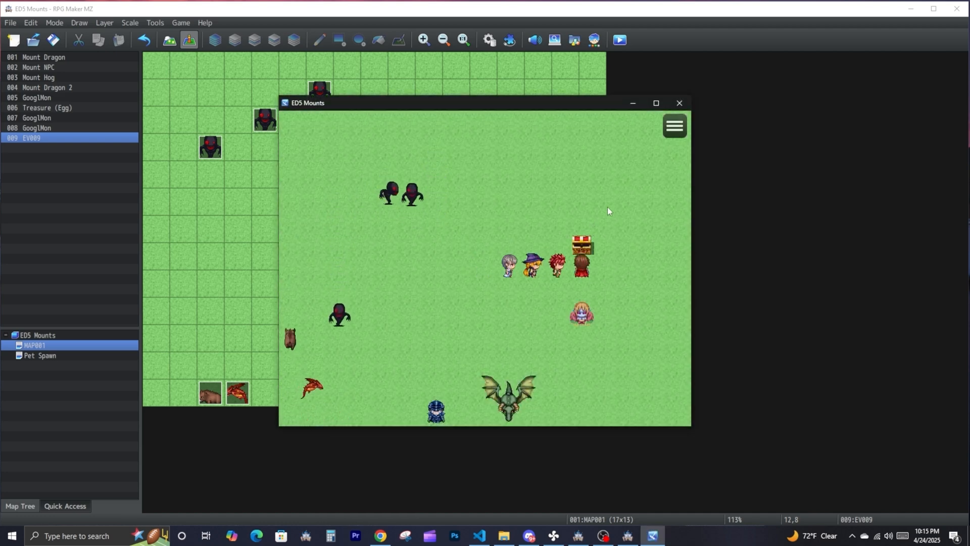
- Check the party's item list and walk across the map to hatch the Egg
left_click(673, 131)
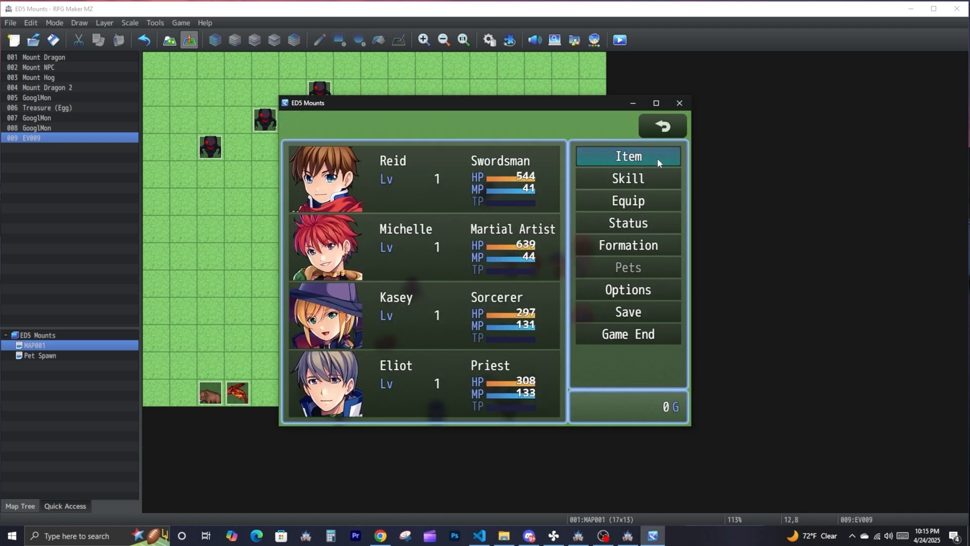
left_click(629, 156)
right_click(423, 225)
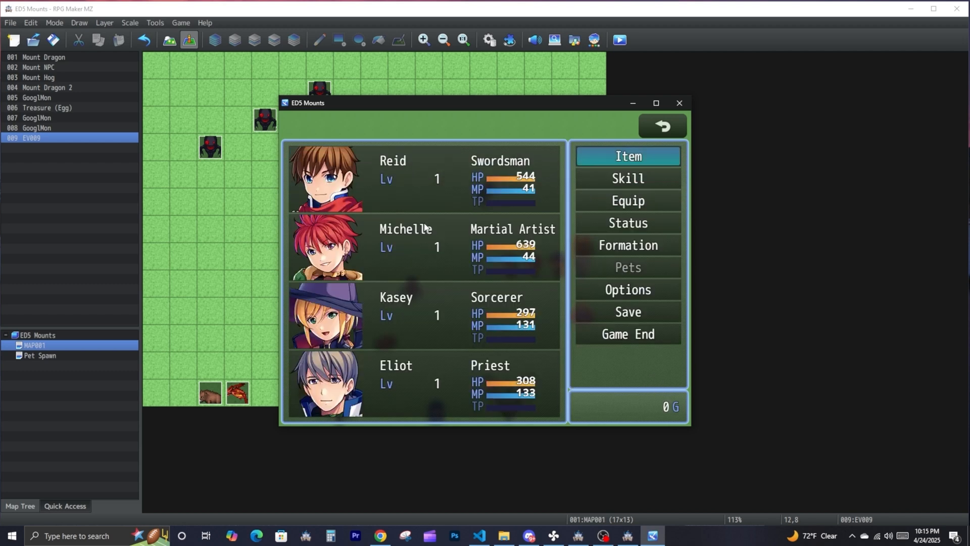
right_click(424, 226)
left_click(400, 190)
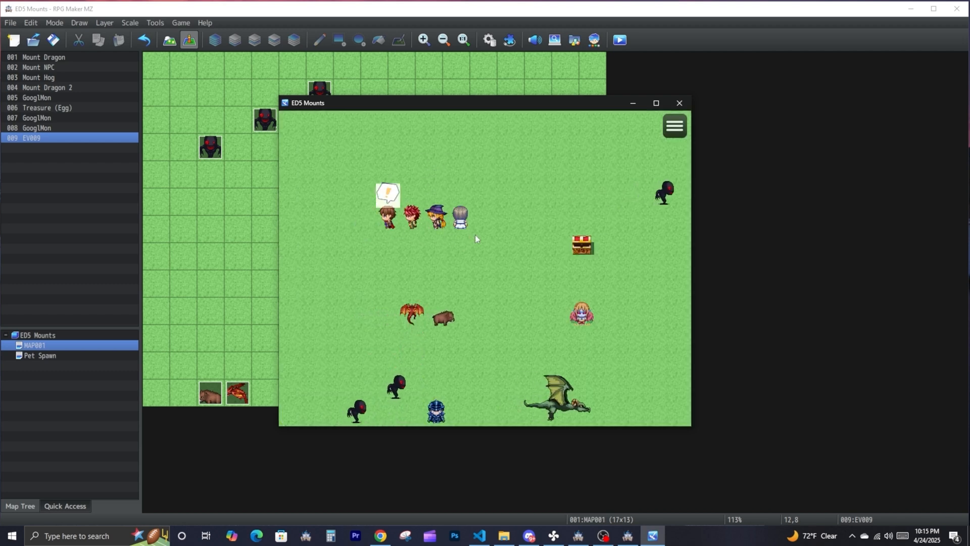
- Summon the hatched Unnamed Pet and return to the map
left_click(669, 132)
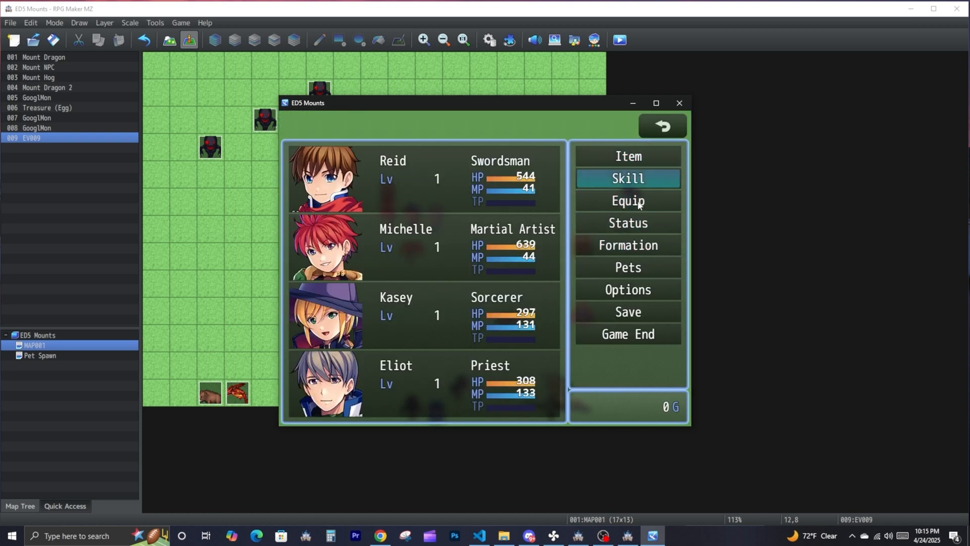
left_click(628, 267)
left_click(394, 139)
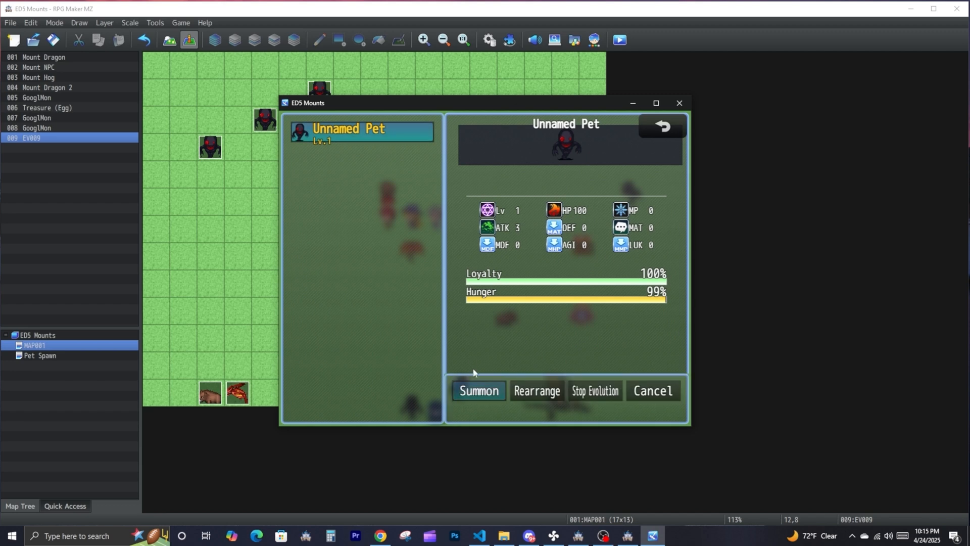
left_click(482, 393)
right_click(634, 237)
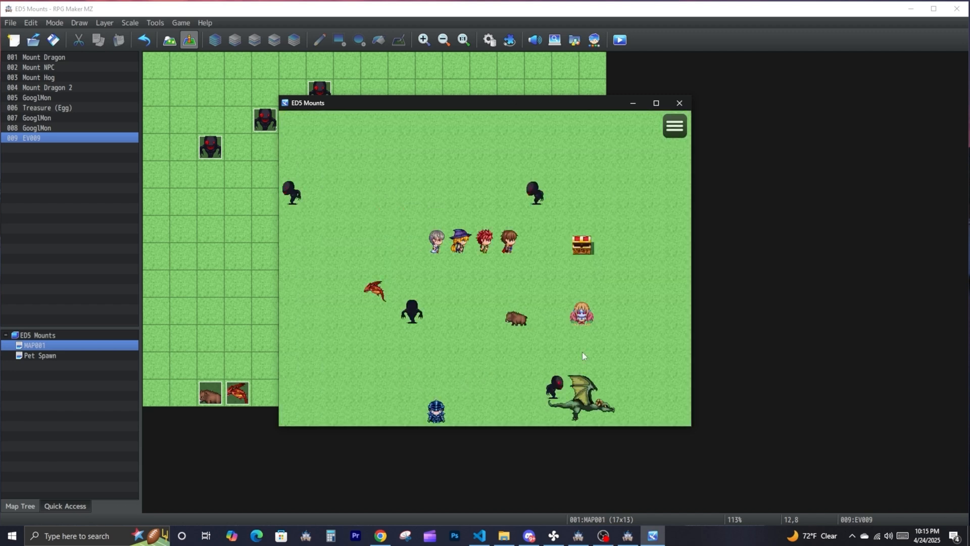
- Trigger the new levelling event and check the summoned pet's level and stats
left_click(584, 317)
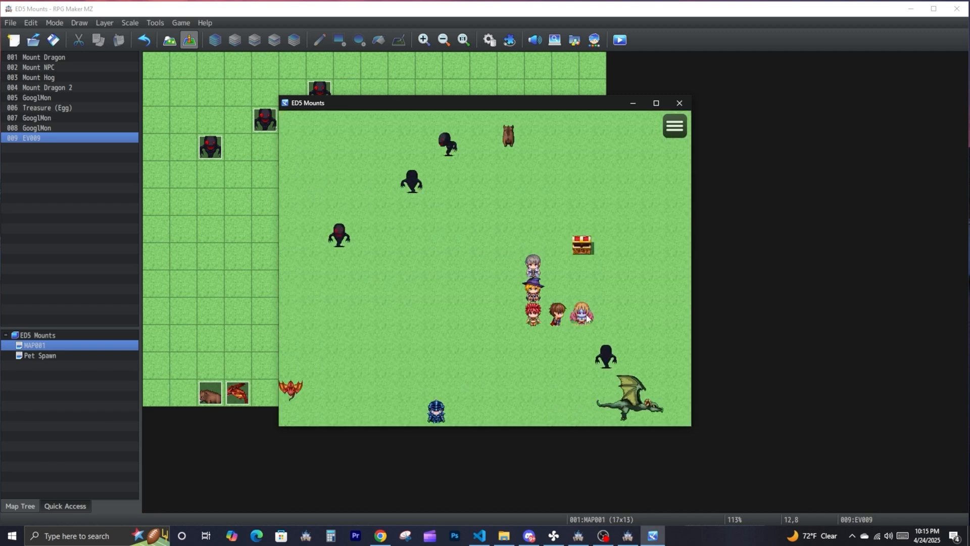
left_click(675, 126)
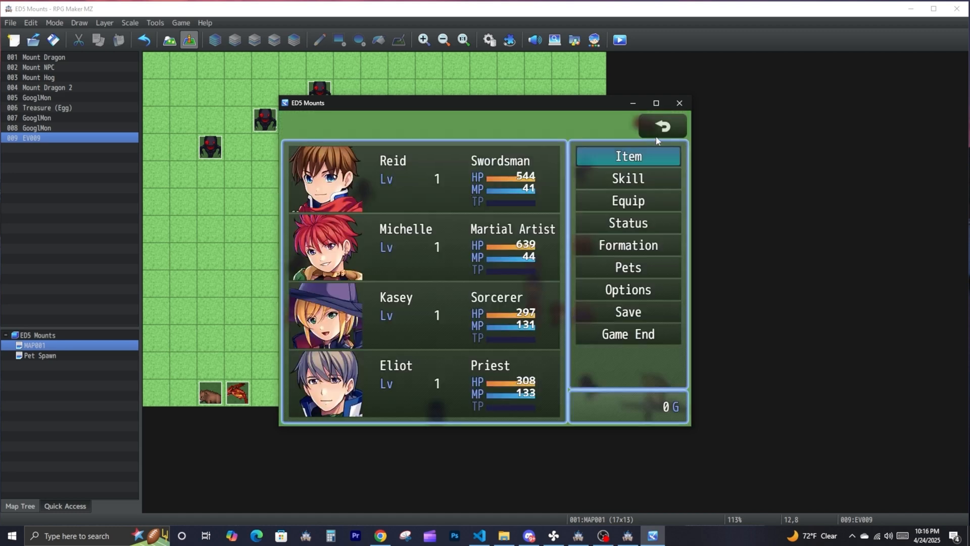
left_click(578, 267)
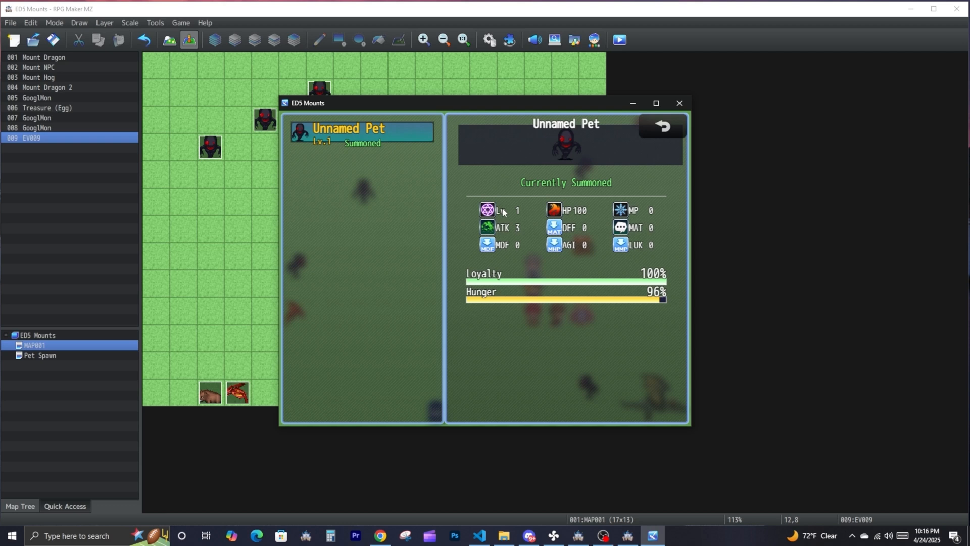
- Change event EV009's plugin command to Gain Pet Level by Index with Amount 1, and save the project
left_click(298, 68)
double_click(484, 283)
double_click(543, 170)
left_click(633, 195)
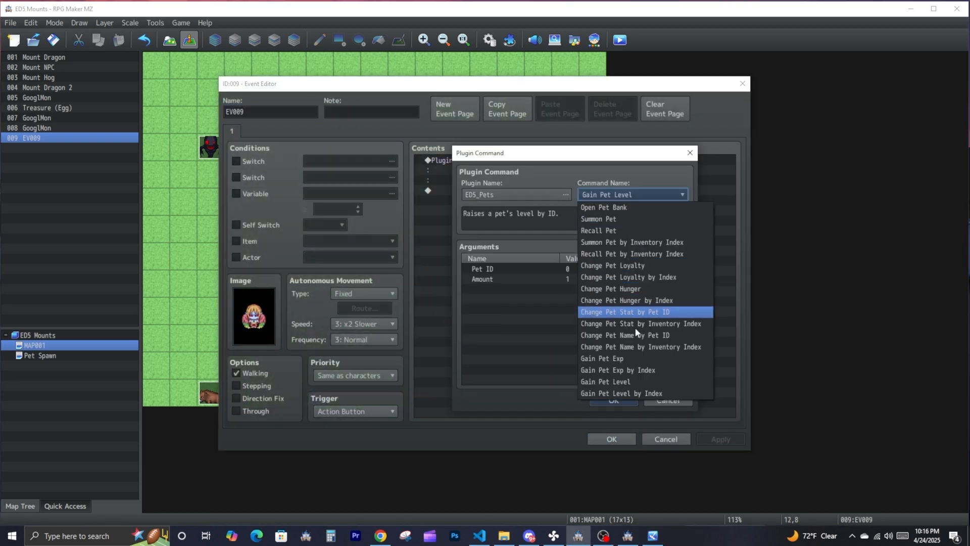
left_click(650, 395)
double_click(592, 270)
left_click(579, 324)
double_click(569, 277)
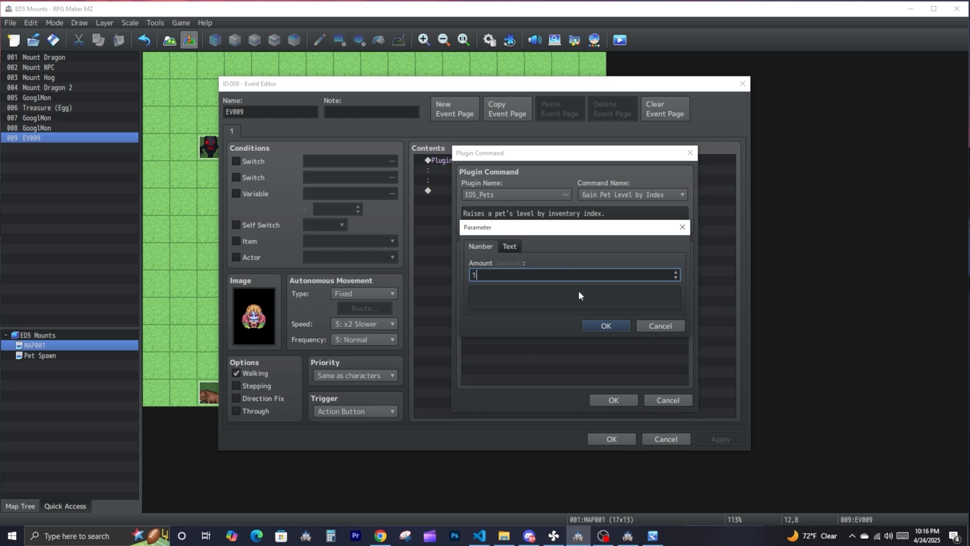
left_click(609, 327)
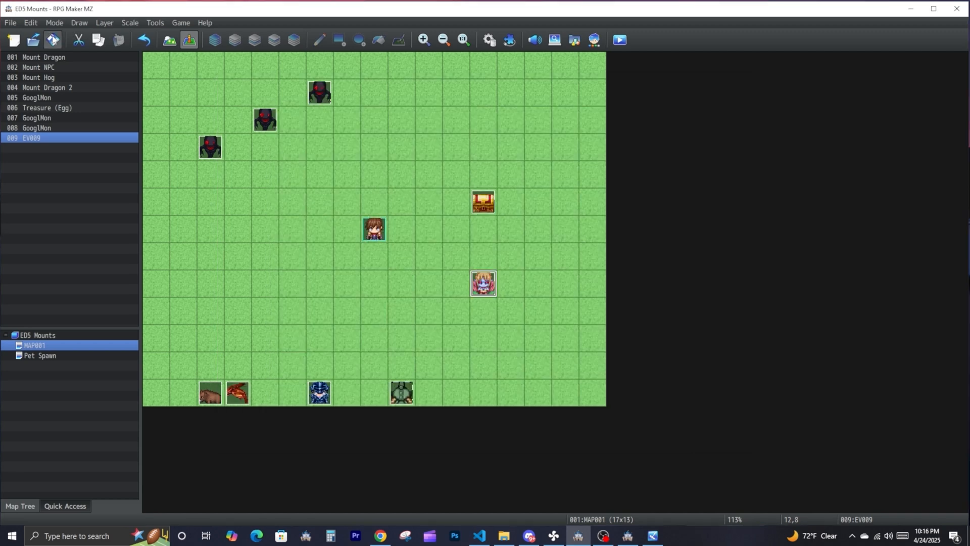
left_click(53, 40)
- Restart the playtest to open the treasure chest again, and check the Egg and Capture Device in the item list
left_click(655, 536)
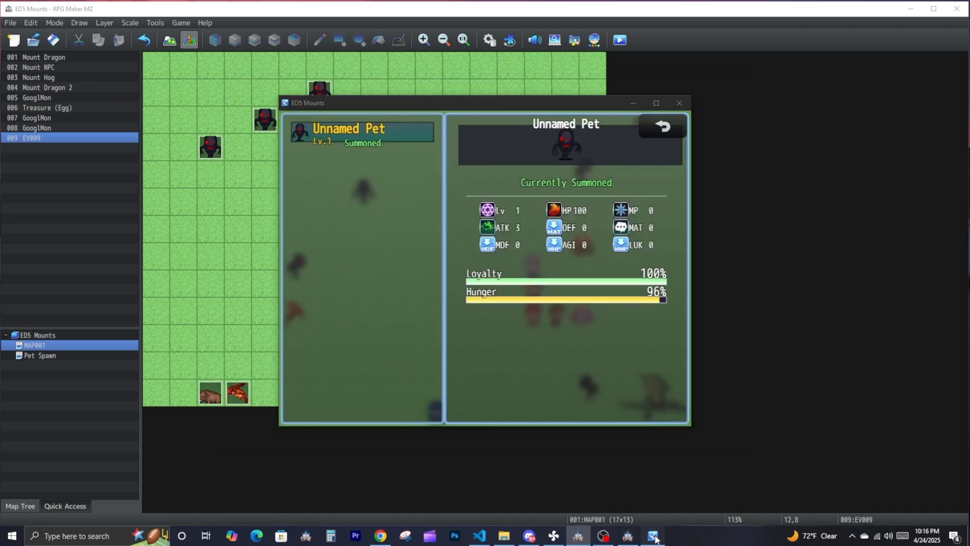
left_click(578, 253)
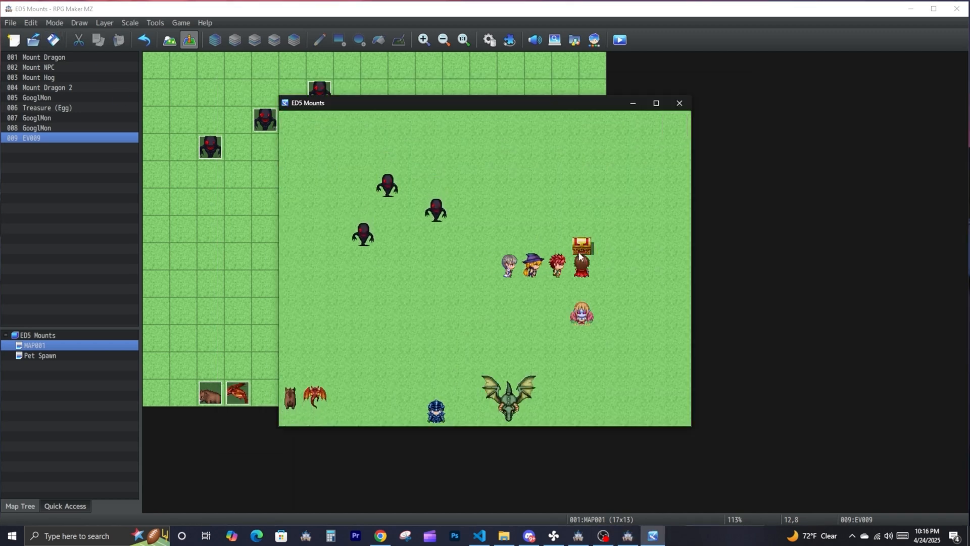
left_click(674, 133)
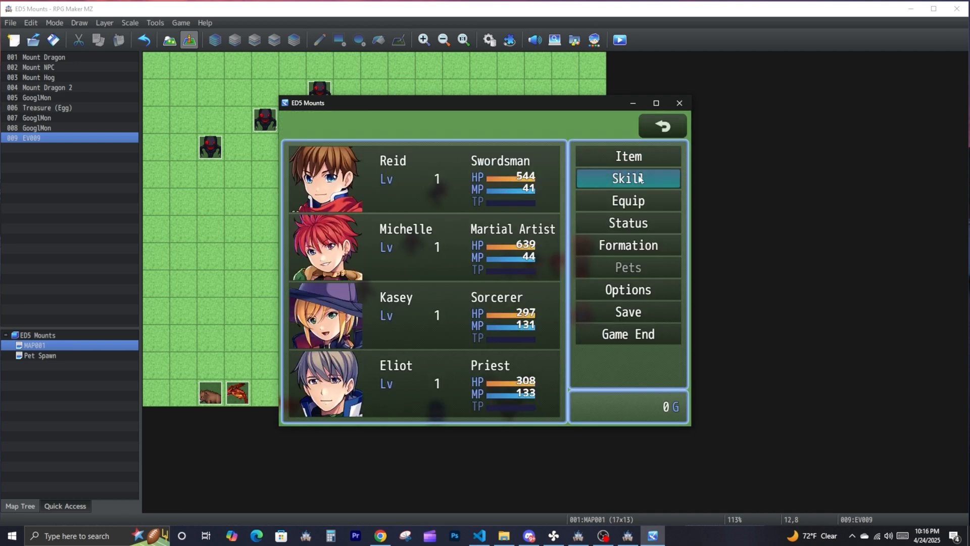
right_click(650, 151)
right_click(651, 145)
left_click(645, 162)
left_click(370, 160)
left_click(652, 127)
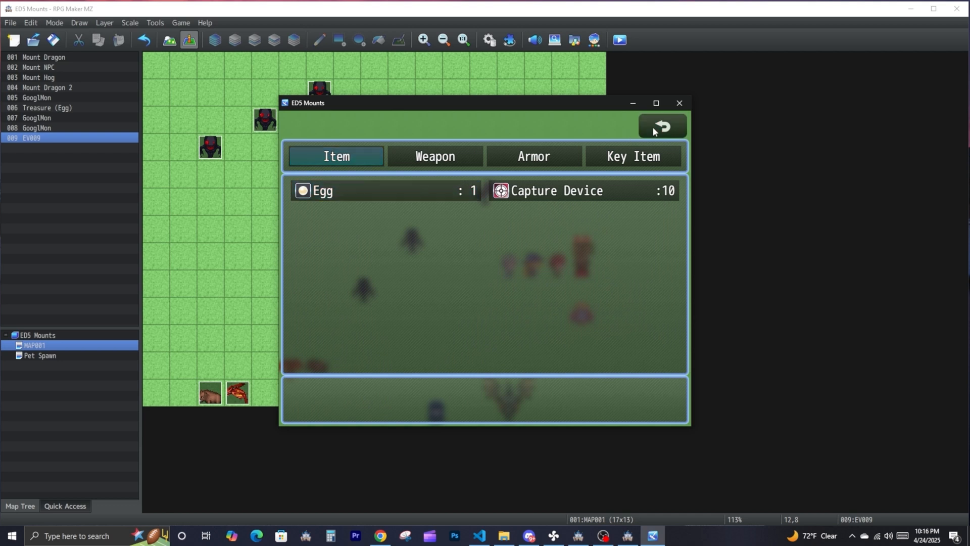
left_click(653, 126)
- Return to the map, approach a wild GooglMon and use the Capture Device to capture it
right_click(505, 183)
left_click(408, 286)
left_click(342, 265)
left_click(334, 243)
left_click(435, 287)
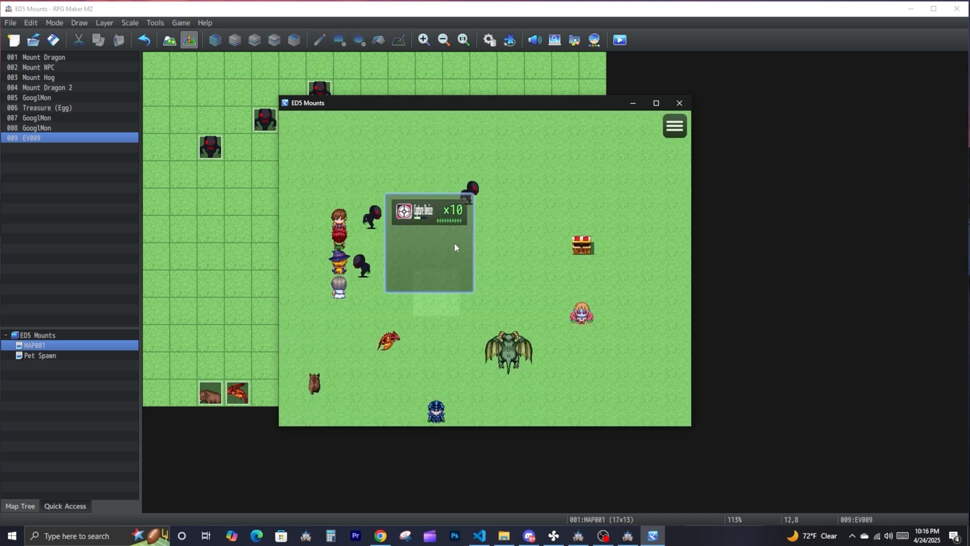
left_click(459, 218)
left_click(450, 243)
left_click(463, 258)
left_click(478, 244)
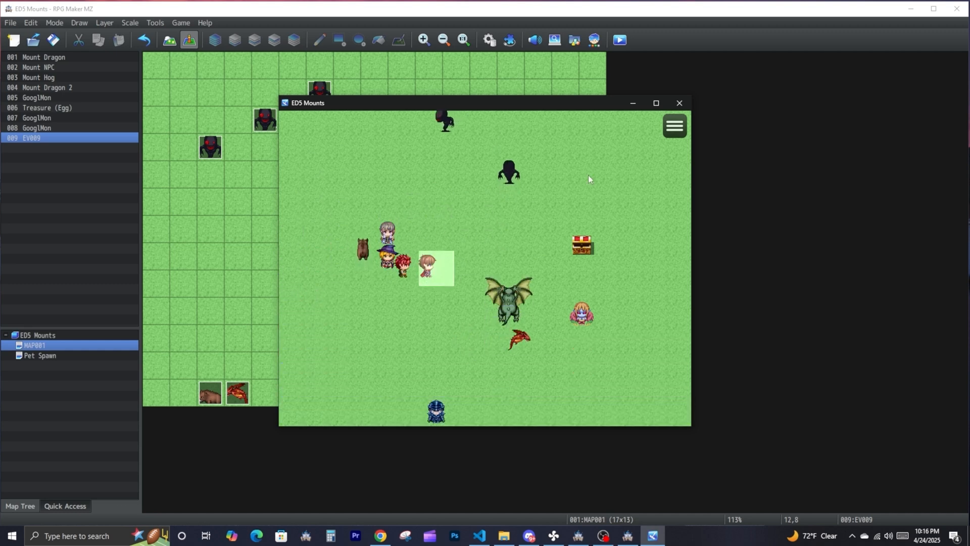
- Rearrange the pet list so that Unnamed Pet sits above GooglMon, and return to the map
right_click(601, 176)
left_click(646, 201)
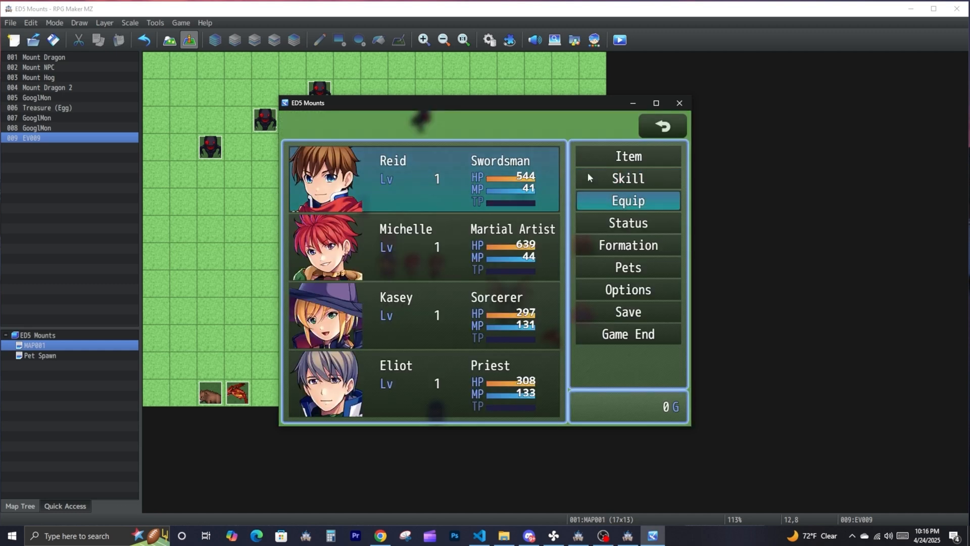
right_click(638, 187)
left_click(628, 267)
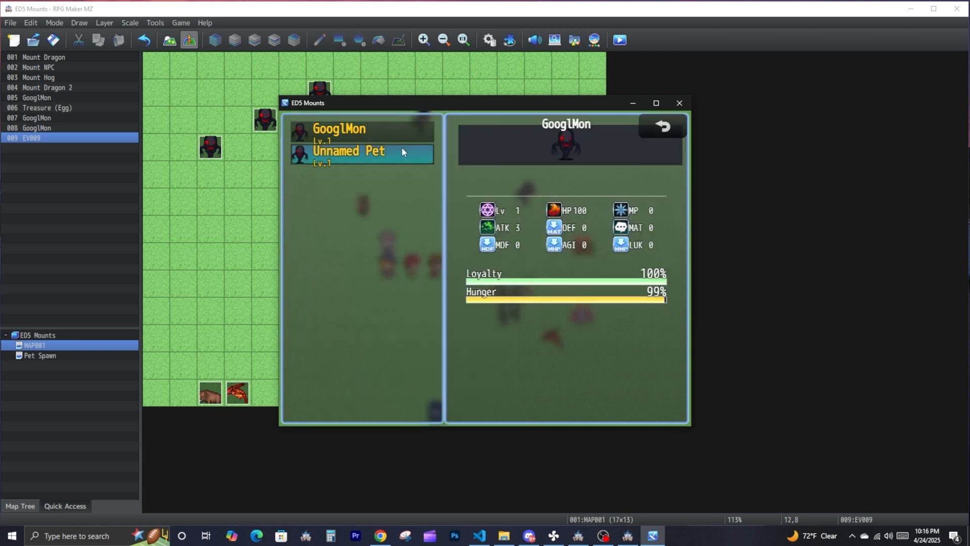
left_click(374, 151)
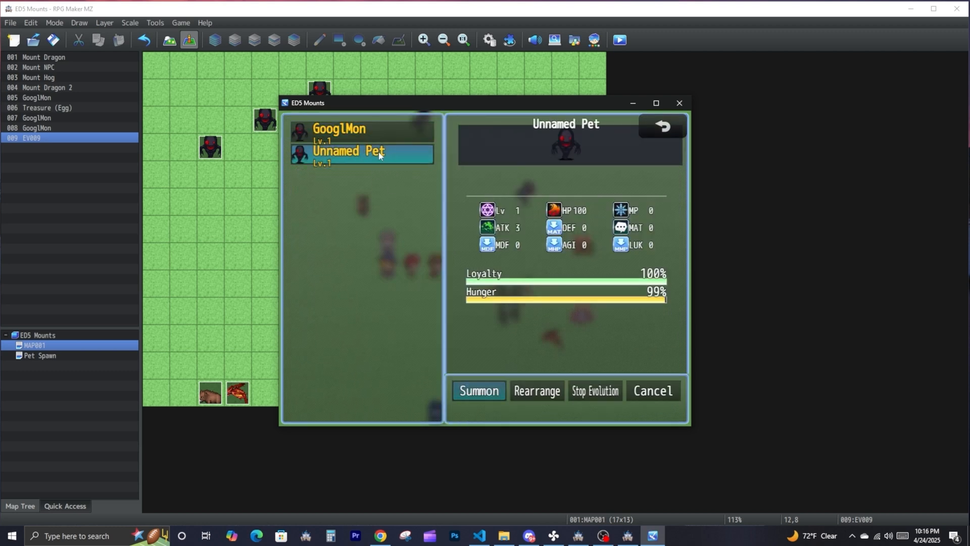
left_click(527, 392)
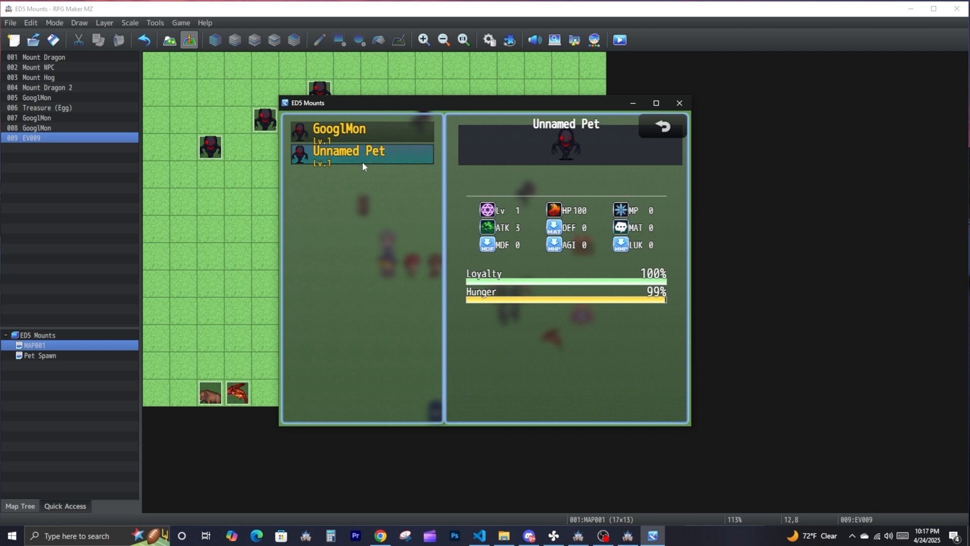
left_click(359, 134)
right_click(543, 284)
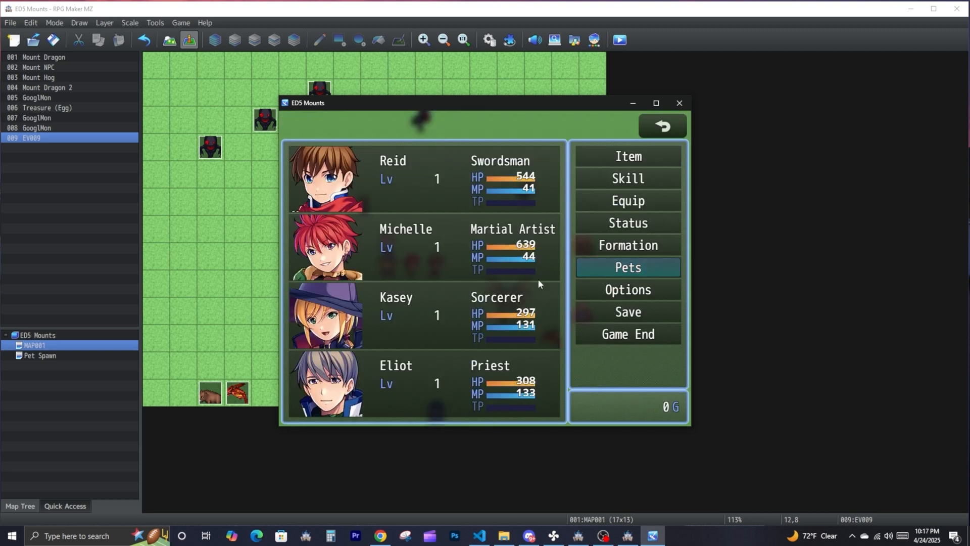
right_click(556, 289)
- Summon Unnamed Pet from the pet list and walk the party to the levelling event below the treasure chest
left_click(554, 320)
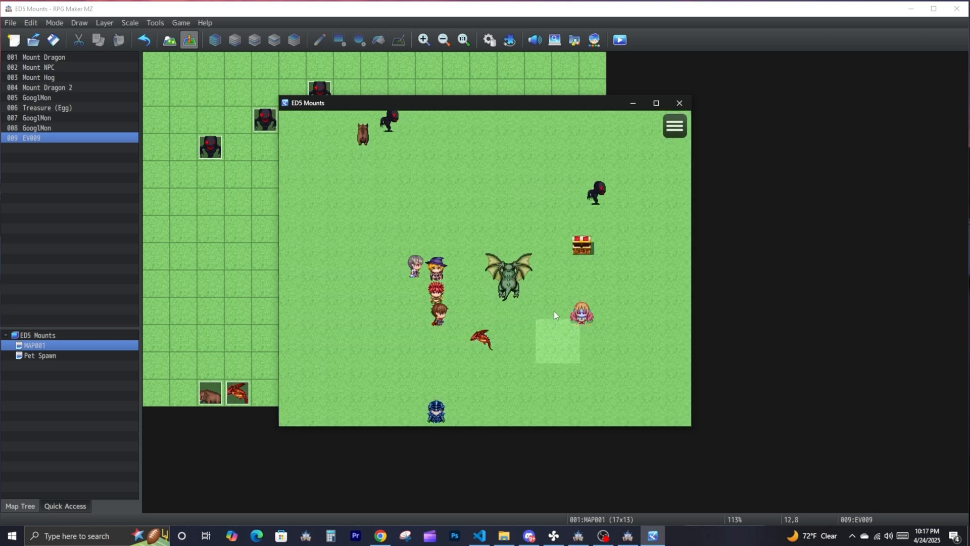
left_click(665, 130)
left_click(625, 264)
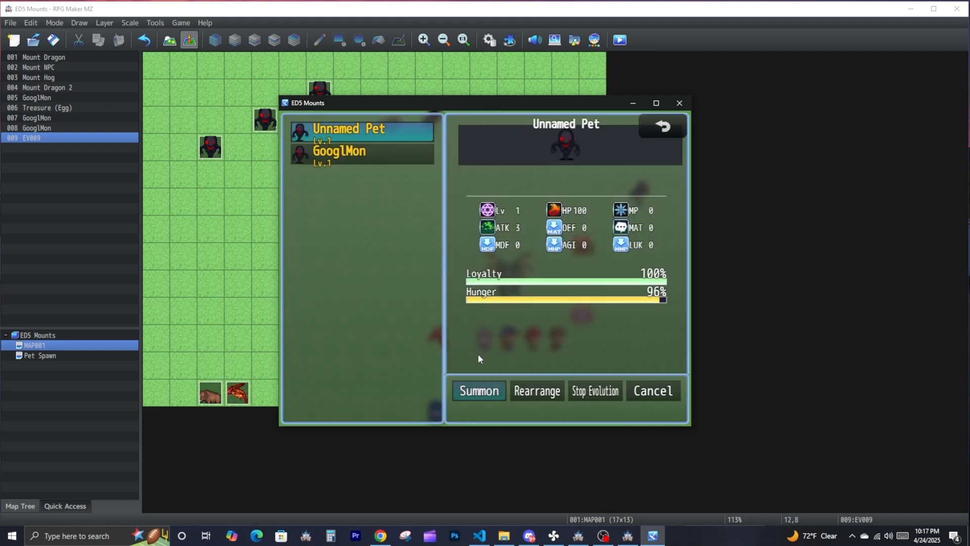
left_click(478, 390)
left_click(584, 321)
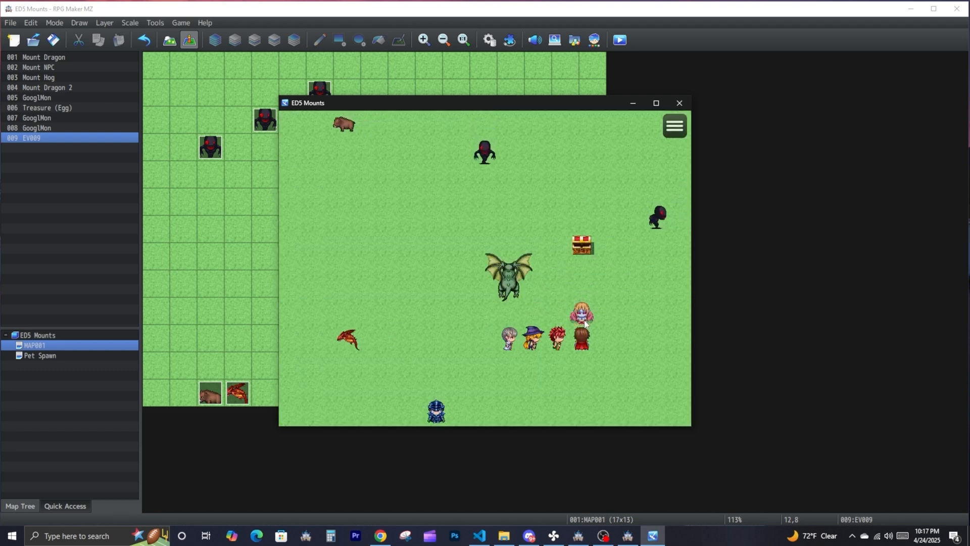
- Set evolveEID to 2 in the Egg item's note in the database and accept the change
left_click(156, 24)
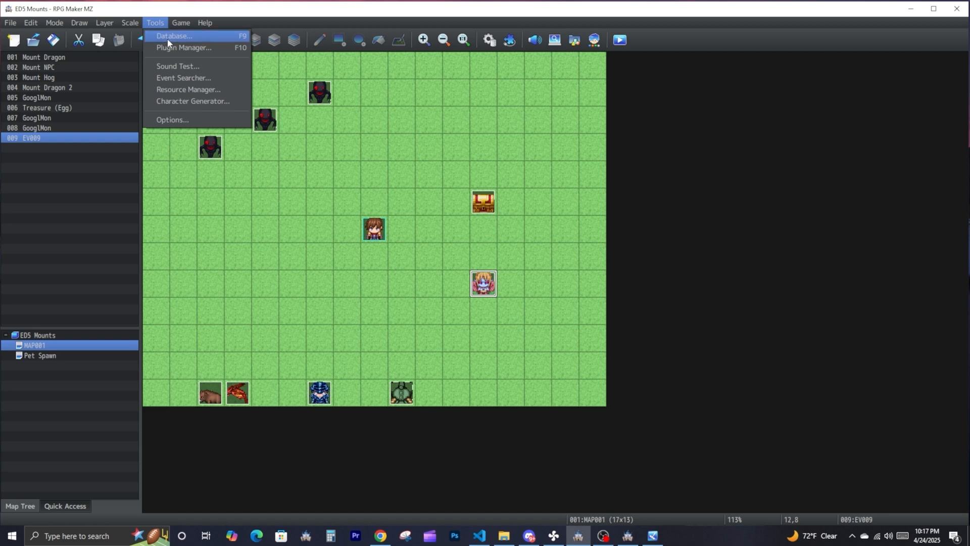
left_click(167, 36)
left_click_drag(648, 387, 651, 388)
type("2")
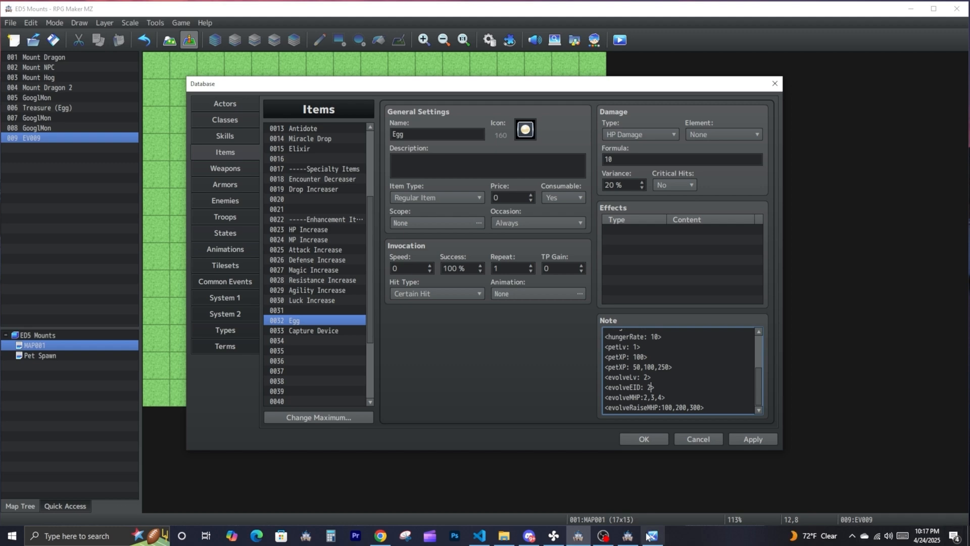
left_click(642, 439)
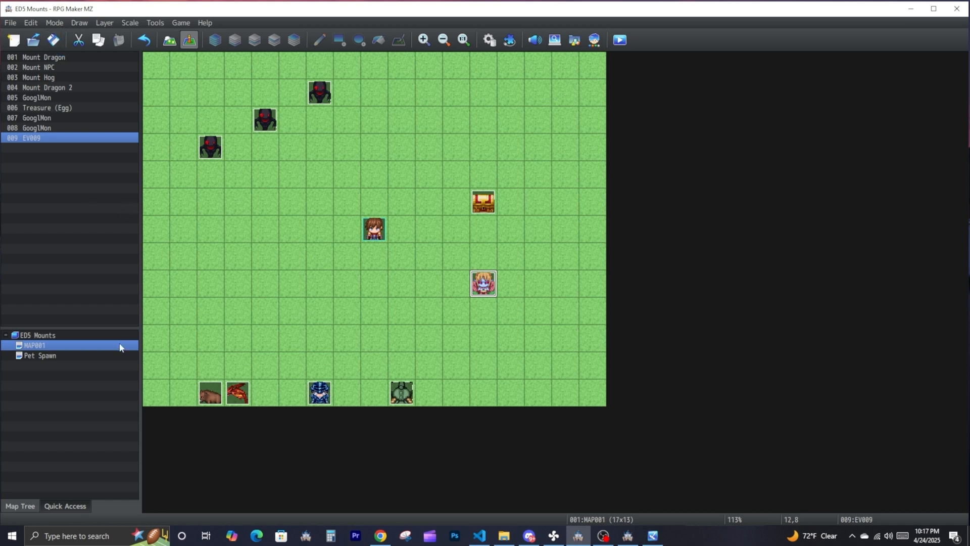
- Select the second GooglMon event on the Pet Spawn map as the evolution target and save the project
left_click(40, 355)
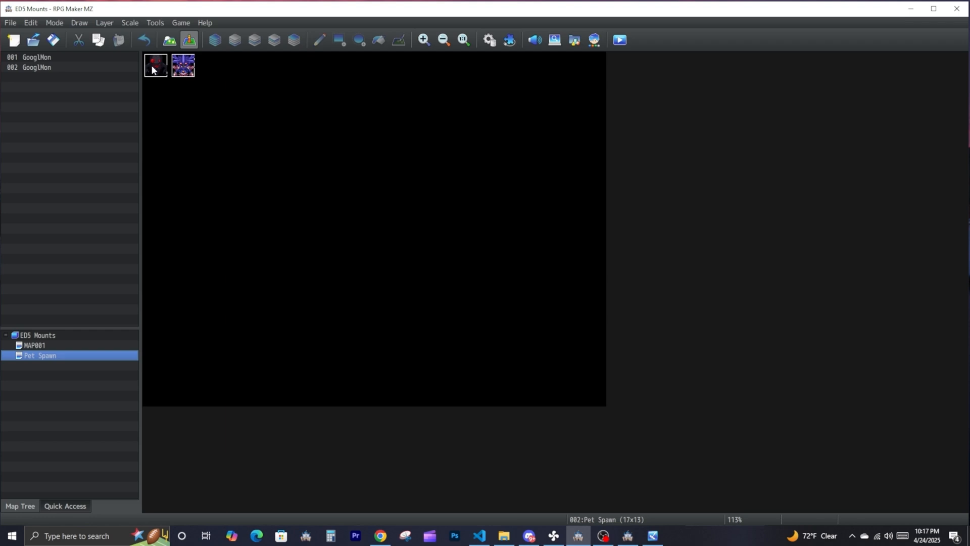
left_click(182, 65)
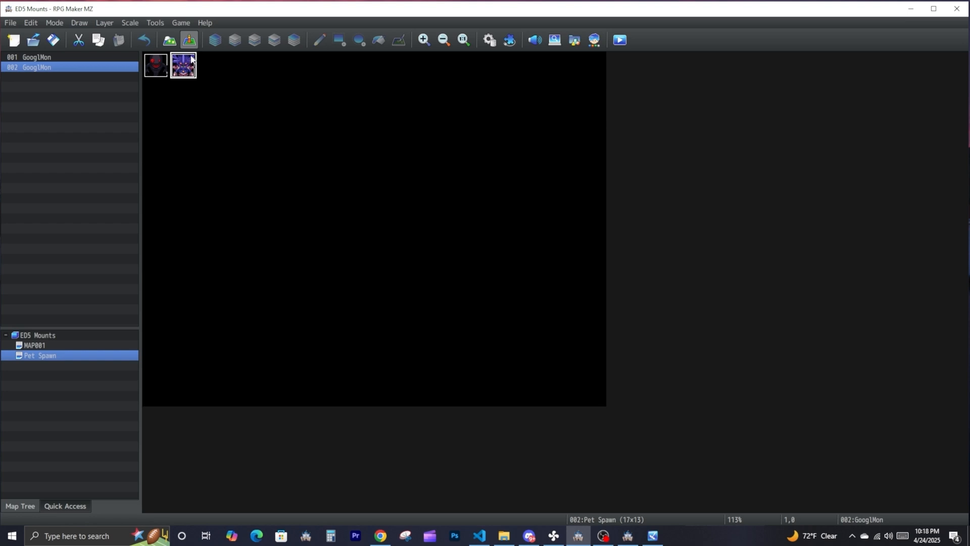
mouse_move(194, 65)
left_mouse_down()
mouse_move(181, 98)
mouse_move(181, 77)
left_mouse_up()
left_click(53, 40)
- Restart the playtest, open the treasure chest and view the collected items before returning to the map
left_click(651, 535)
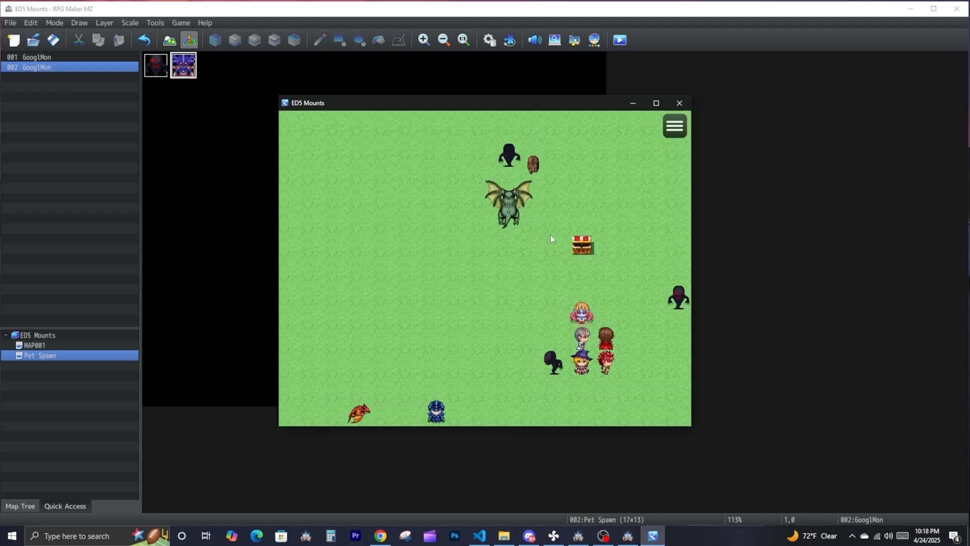
key("F5")
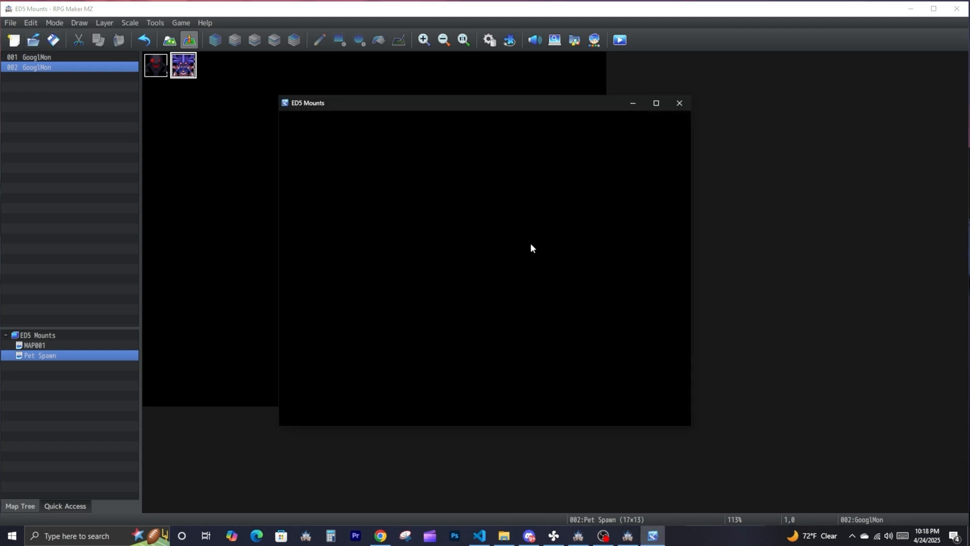
left_click(580, 247)
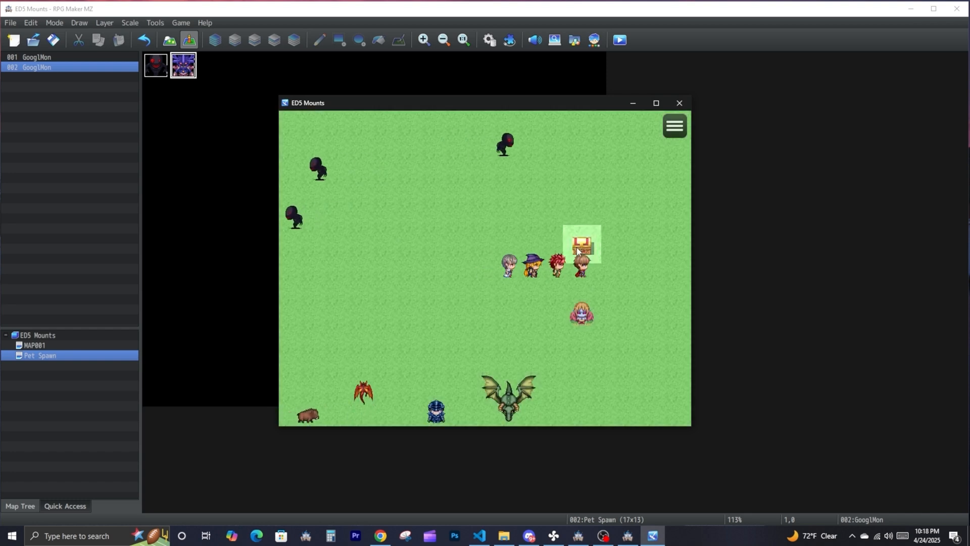
left_click(673, 124)
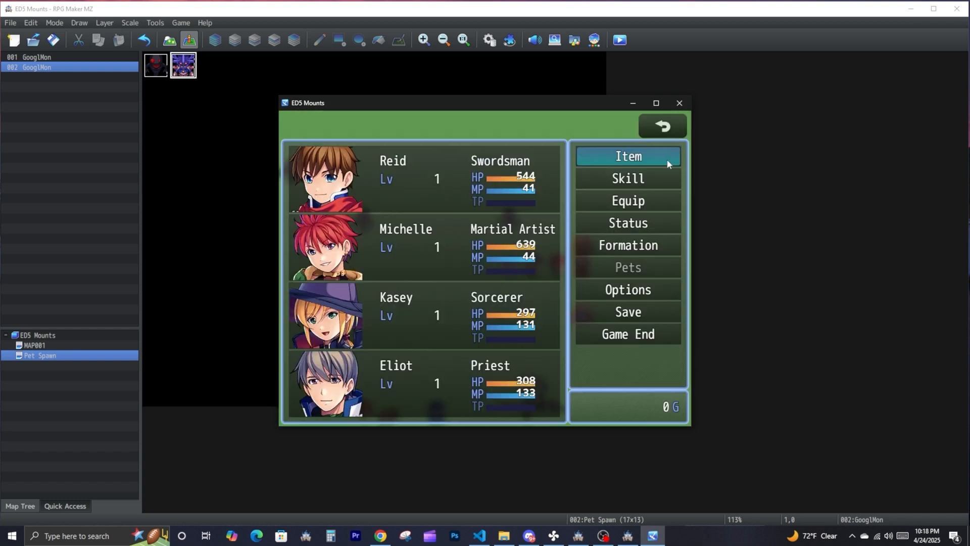
left_click(621, 159)
left_click(371, 157)
right_click(392, 259)
right_click(392, 258)
- Walk the party around the map so that the Egg hatches
left_click_drag(377, 220, 488, 167)
left_click(506, 168)
left_click(484, 226)
left_click(466, 245)
left_click(505, 249)
left_click(561, 200)
- Summon the newly hatched Unnamed Pet from the pet list and return to the map
right_click(532, 244)
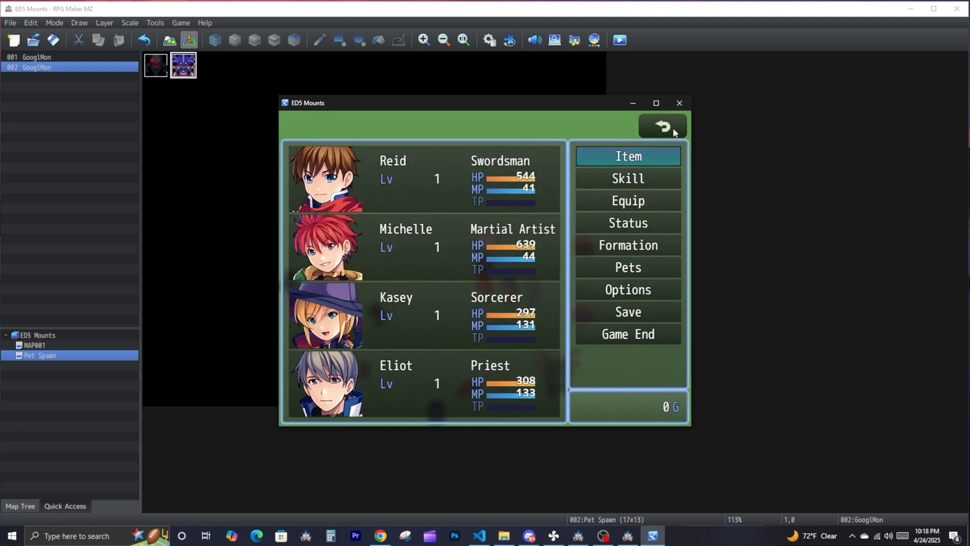
left_click(624, 201)
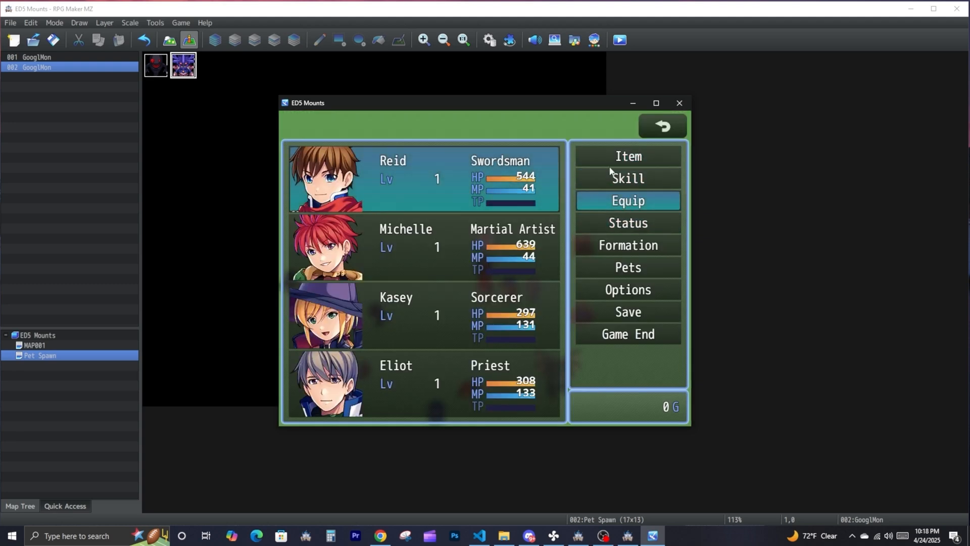
right_click(572, 177)
left_click(585, 156)
right_click(412, 167)
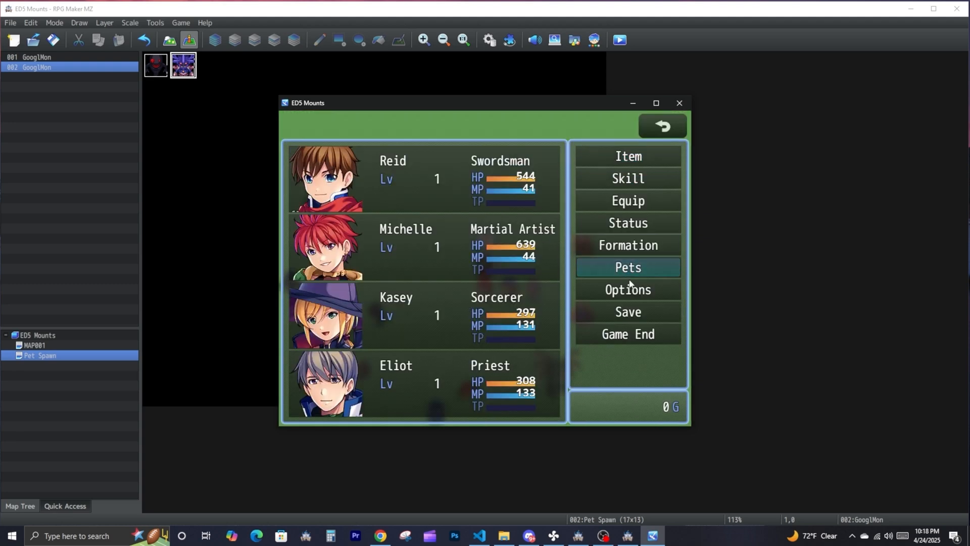
left_click(626, 267)
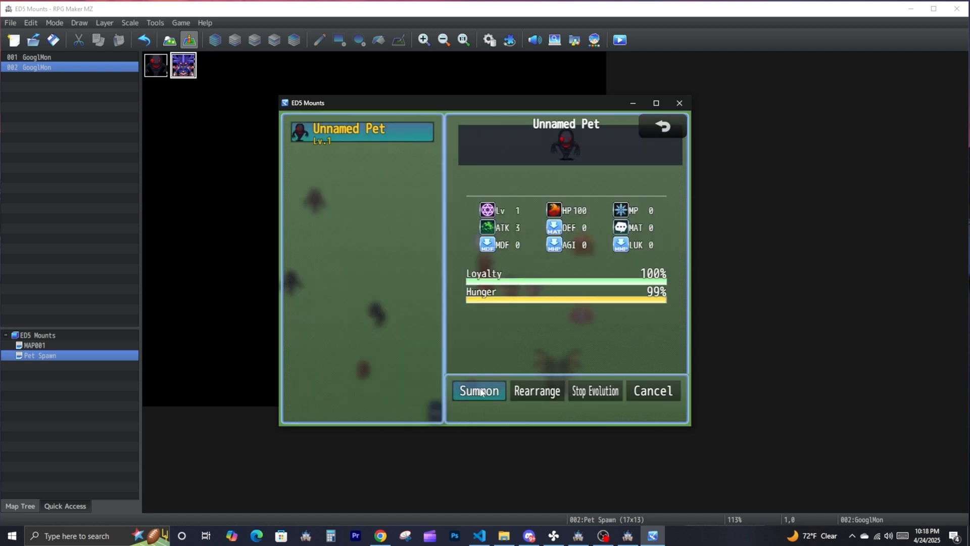
left_click(480, 389)
right_click(495, 371)
right_click(531, 329)
right_click(600, 325)
- Trigger the levelling event to evolve the summoned pet, lead it around the map and go back to the event
left_click(604, 295)
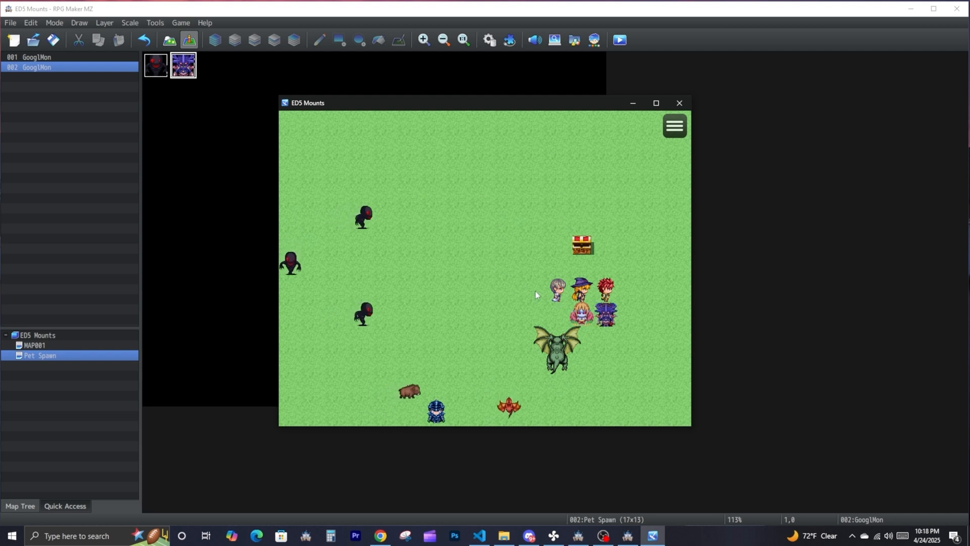
left_click(634, 349)
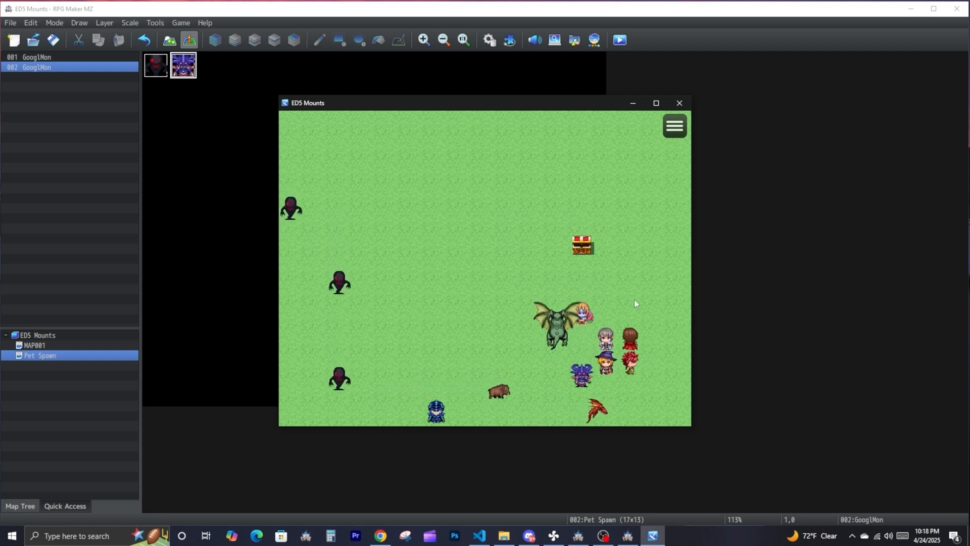
left_click(508, 291)
left_click(510, 390)
left_click(601, 388)
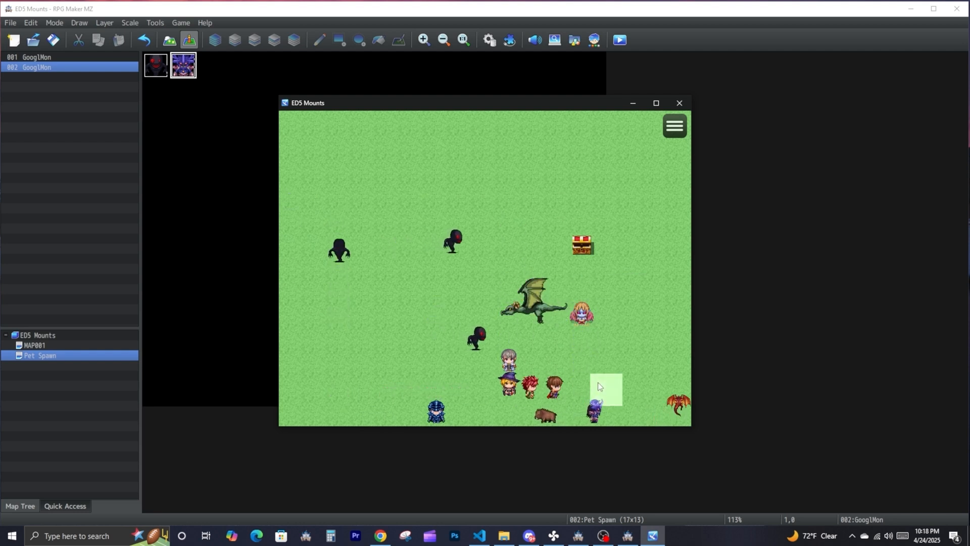
left_click(581, 315)
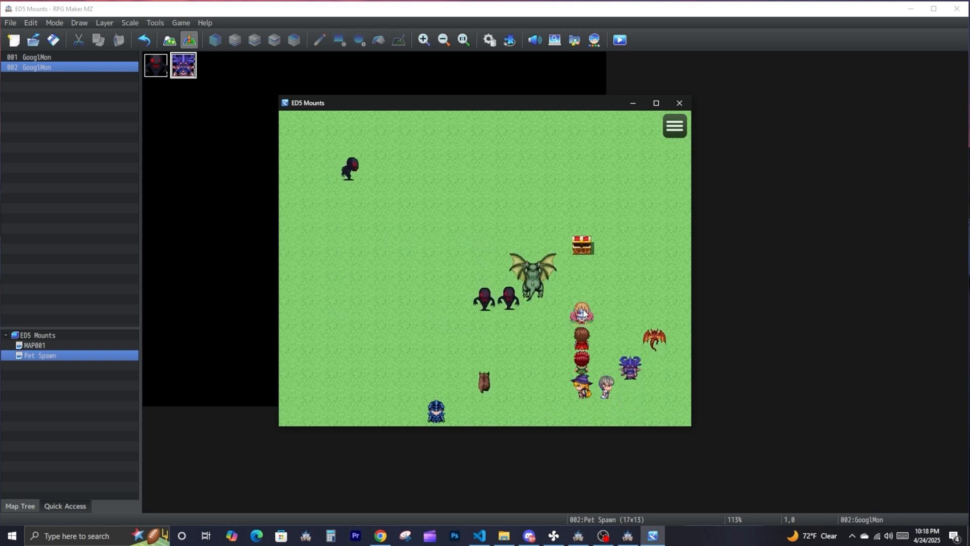
- Check the evolved pet's level and stats in the pet list, then return to the map and check them again
left_click(674, 128)
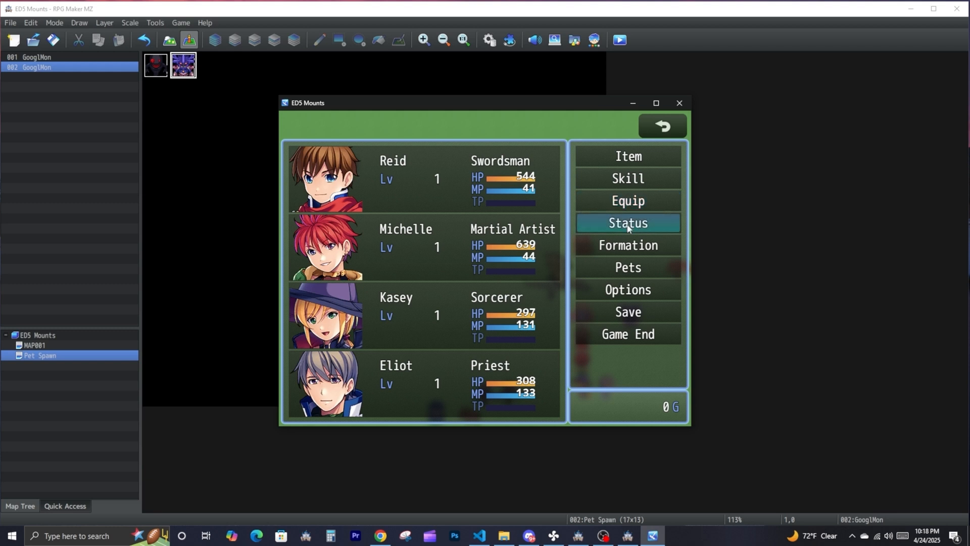
left_click(626, 270)
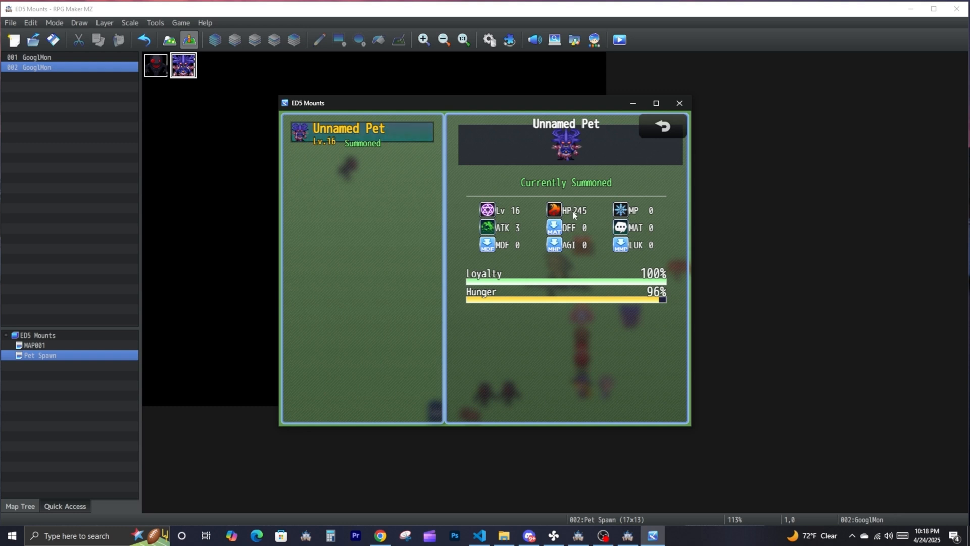
key("Escape")
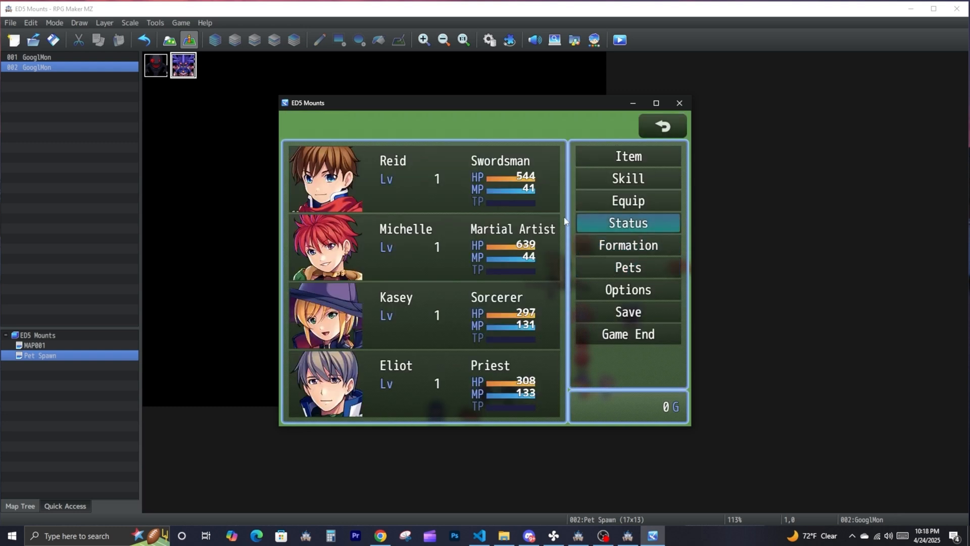
key("Escape")
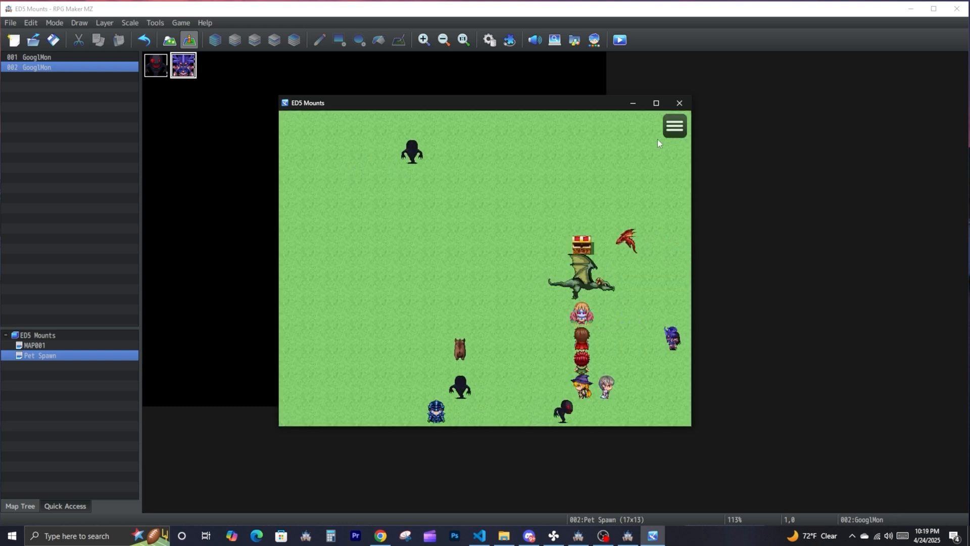
left_click(668, 136)
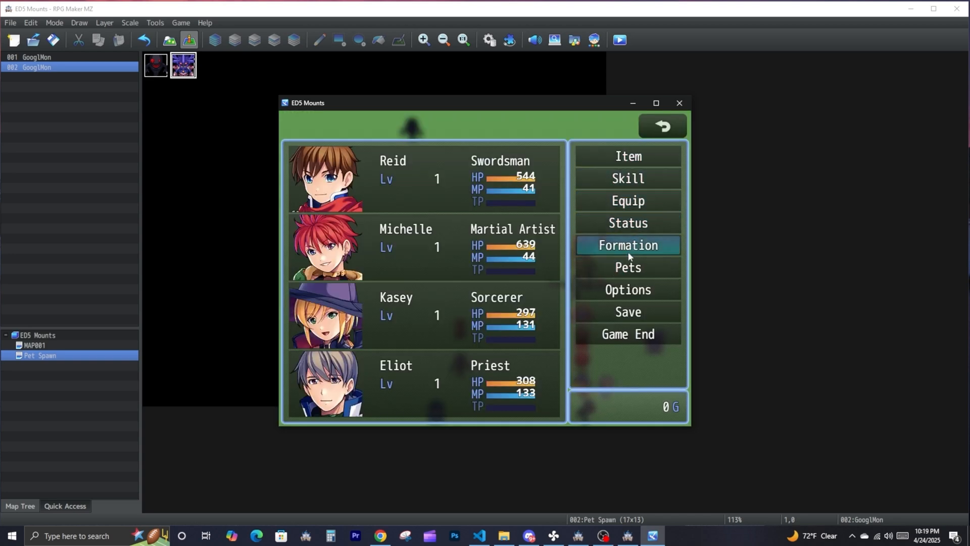
left_click(616, 259)
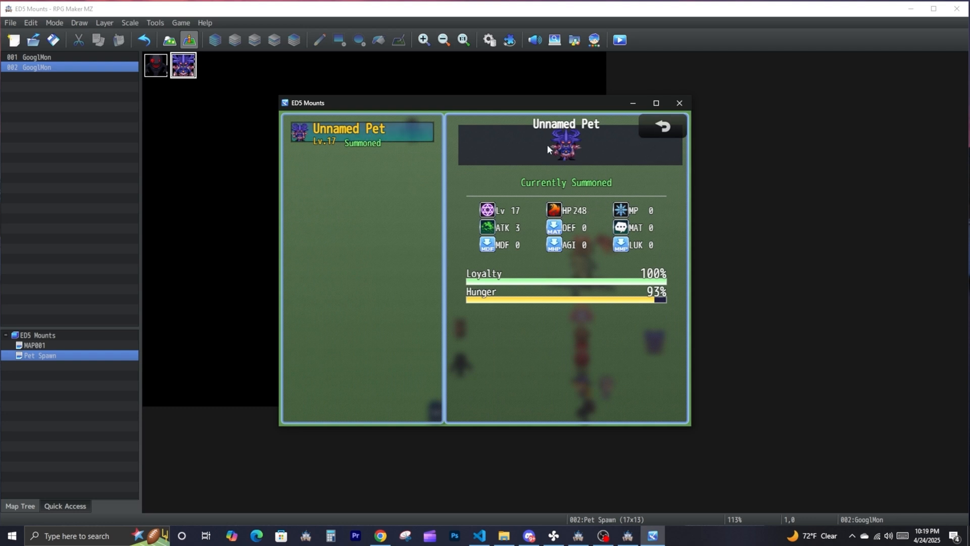
left_click(646, 132)
- Leave the playtest and switch to the RPG Maker MZ window with the Mayvl project's Event Catcher map
left_click(632, 103)
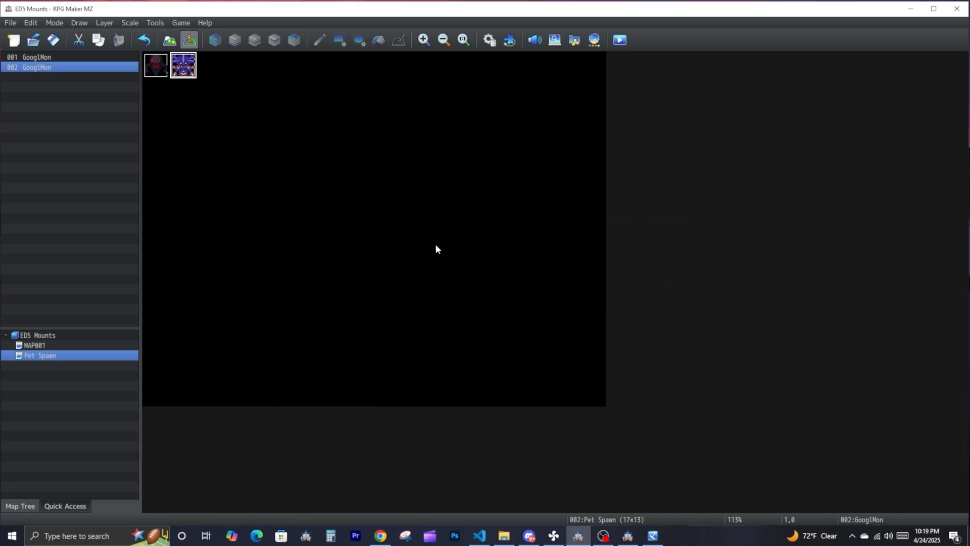
left_click(654, 535)
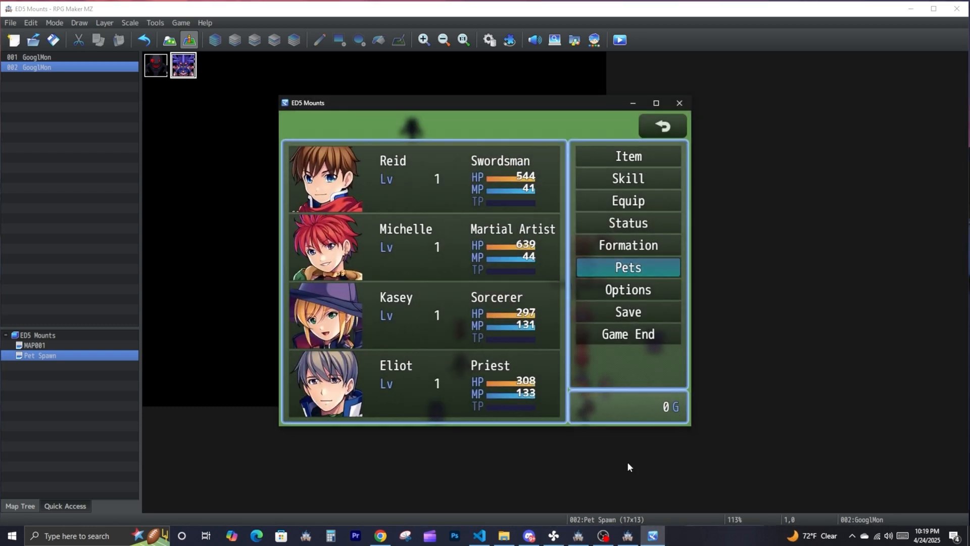
left_click(627, 536)
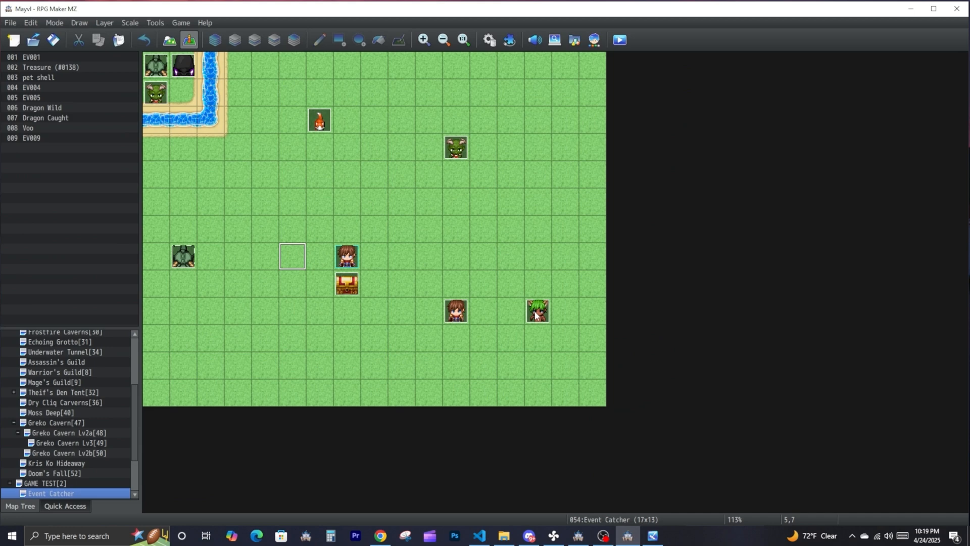
- Switch to the ED5 Mounts project's MAP001 and duplicate the EV009 event onto the adjacent empty tile
left_click(578, 535)
left_click(78, 345)
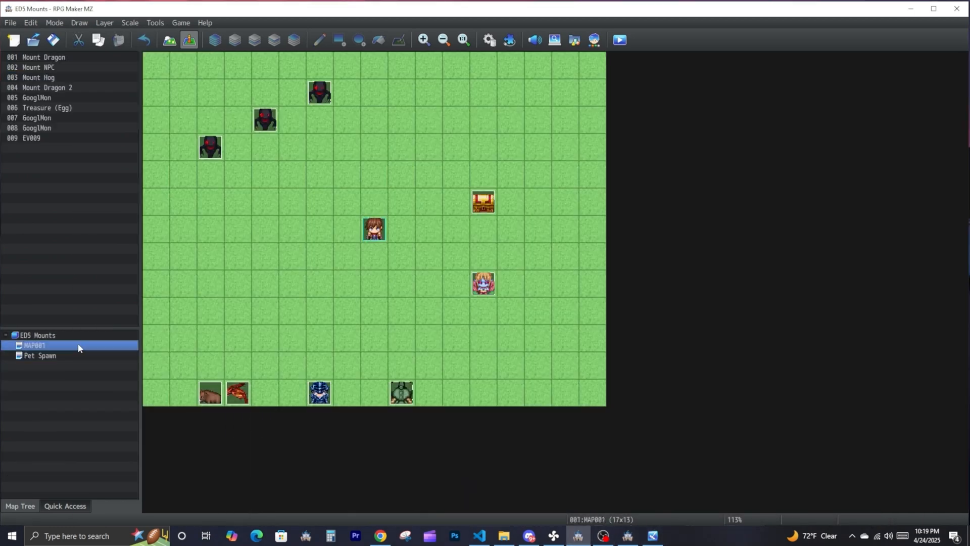
right_click(489, 283)
left_click(522, 332)
right_click(506, 283)
left_click(523, 308)
- Give the duplicated event the dark horned Monster sprite and change its ED5_Pets plugin command to Open Pet Bank
double_click(263, 312)
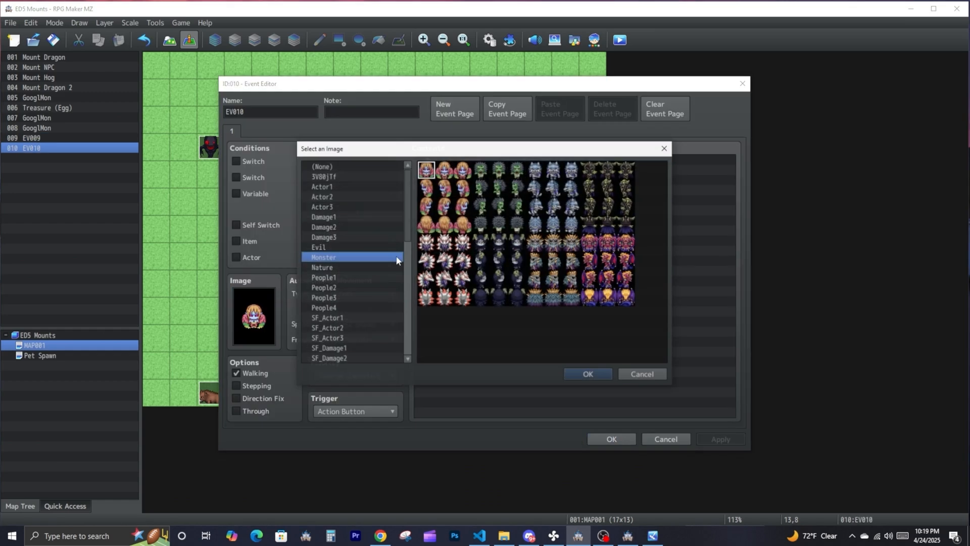
double_click(499, 243)
left_click(492, 158)
right_click(492, 158)
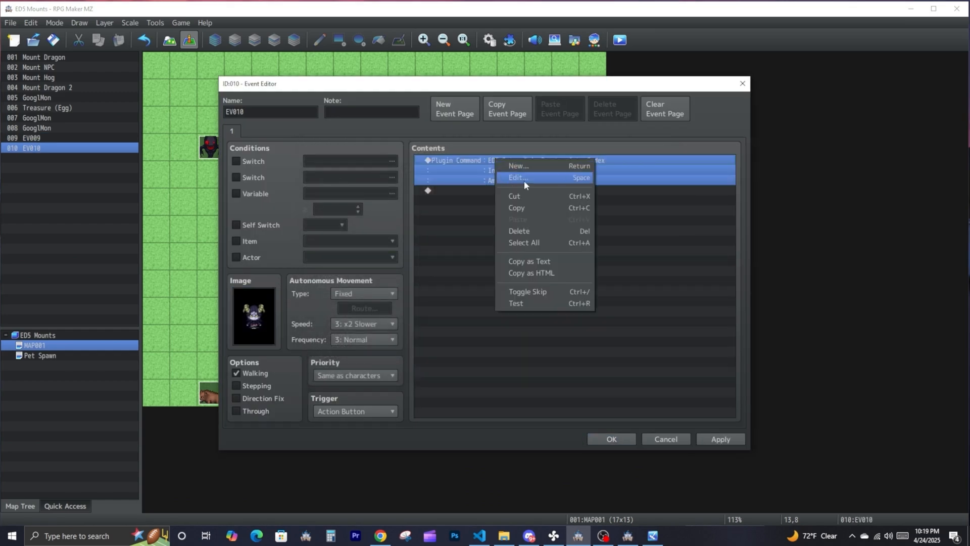
left_click(523, 180)
left_click(620, 193)
left_click(610, 208)
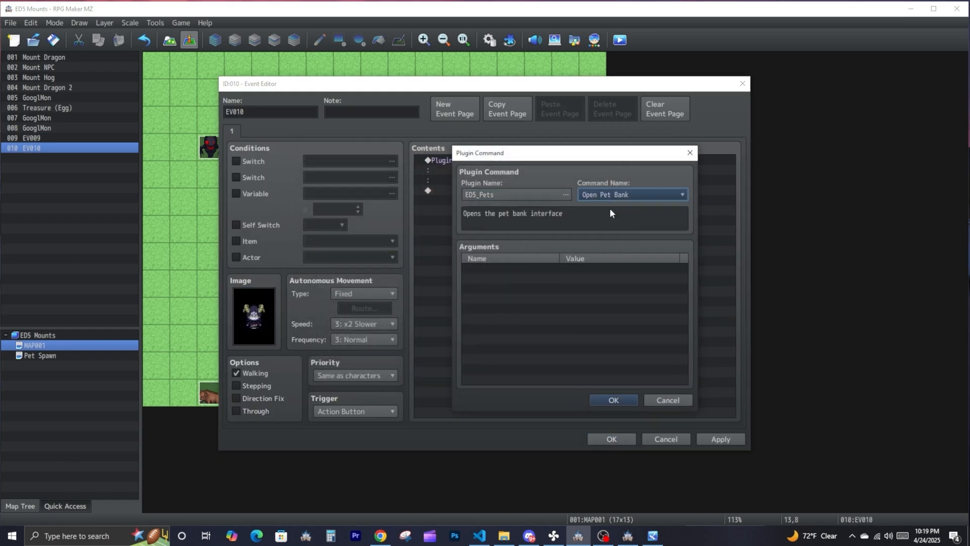
left_click(613, 400)
left_click(611, 438)
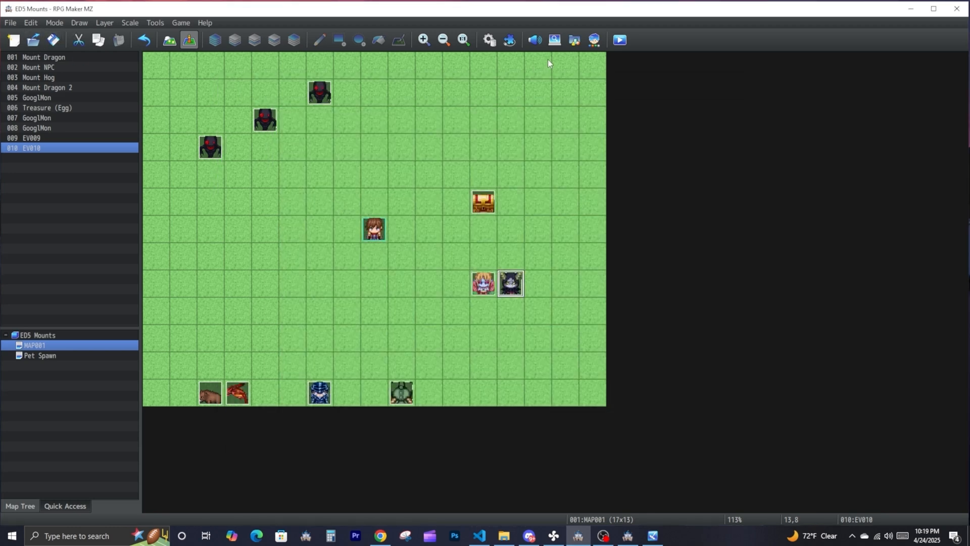
- Restart the ED5 Mounts playtest, open the empty pet bank at the new event, and return to the map
left_click(659, 533)
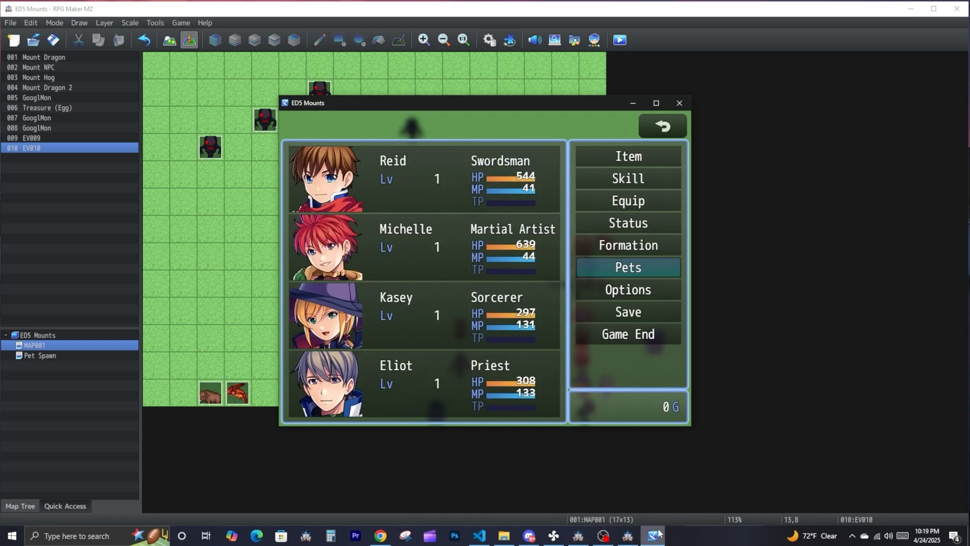
key("alt+F4")
key("ctrl+r")
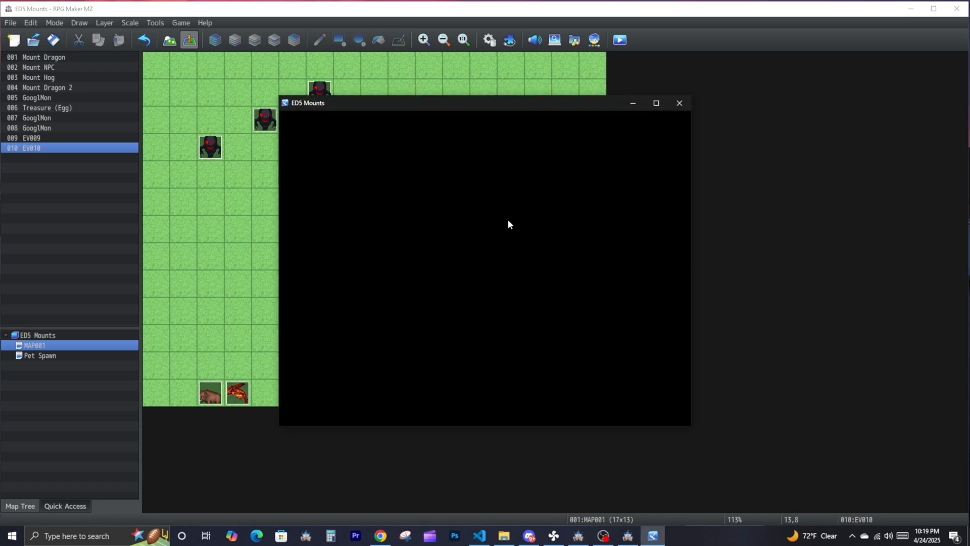
left_click(582, 314)
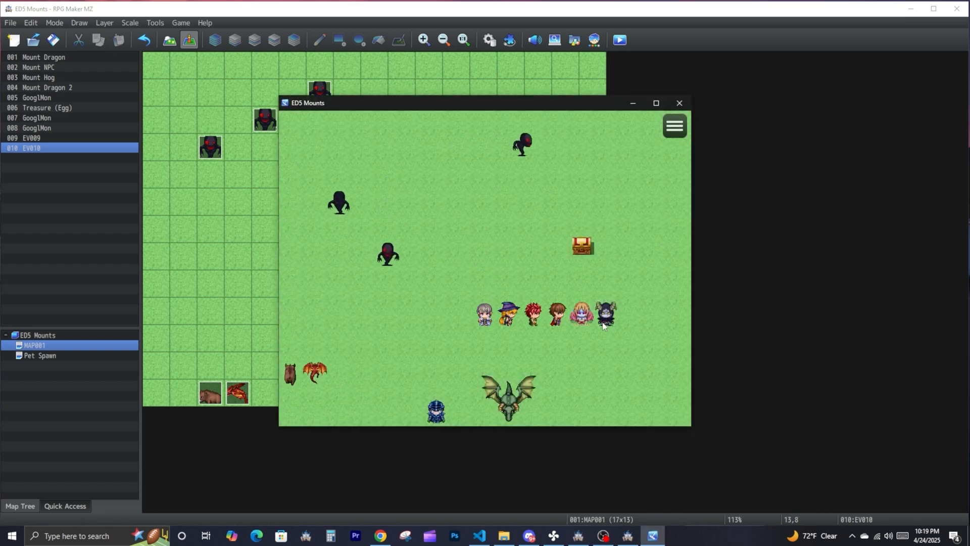
left_click(600, 319)
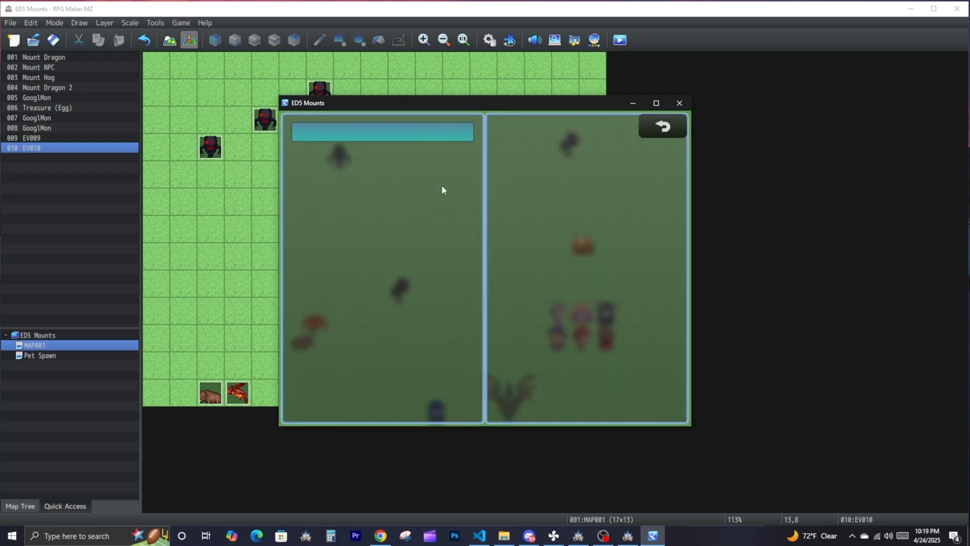
right_click(436, 181)
- Lead the party after the wandering GooglMon to the map's northwest corner
left_click(538, 354)
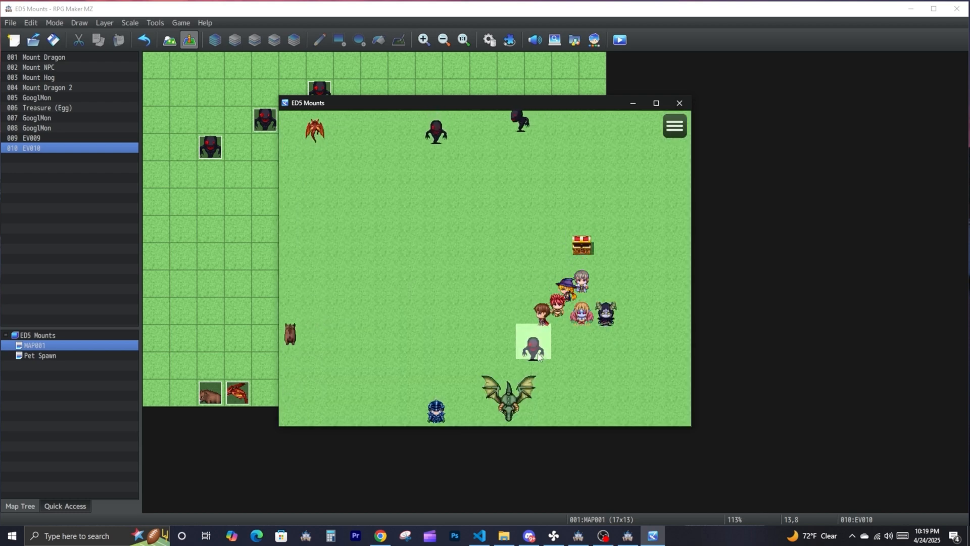
left_click(440, 183)
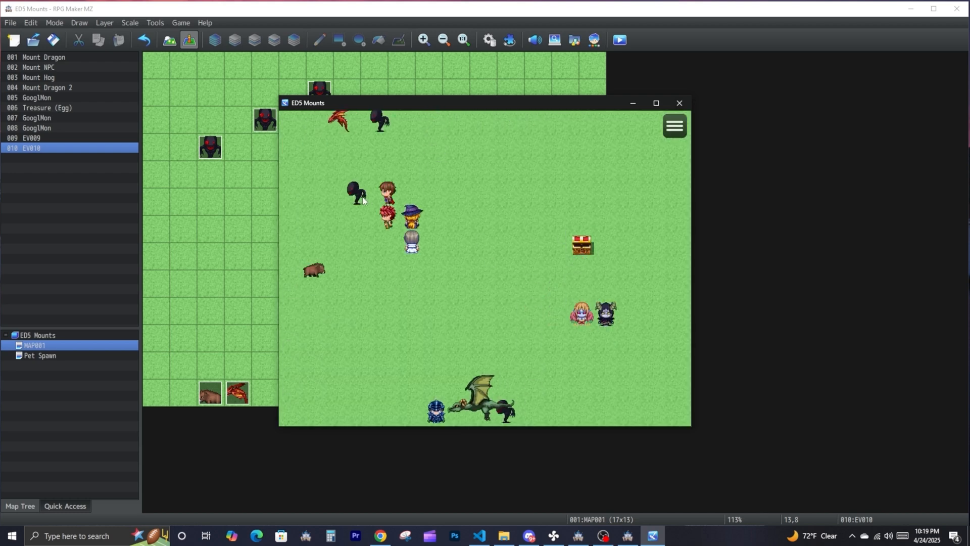
left_click(350, 195)
left_click(315, 194)
left_click(291, 192)
left_click(290, 172)
left_click(290, 147)
left_click(341, 127)
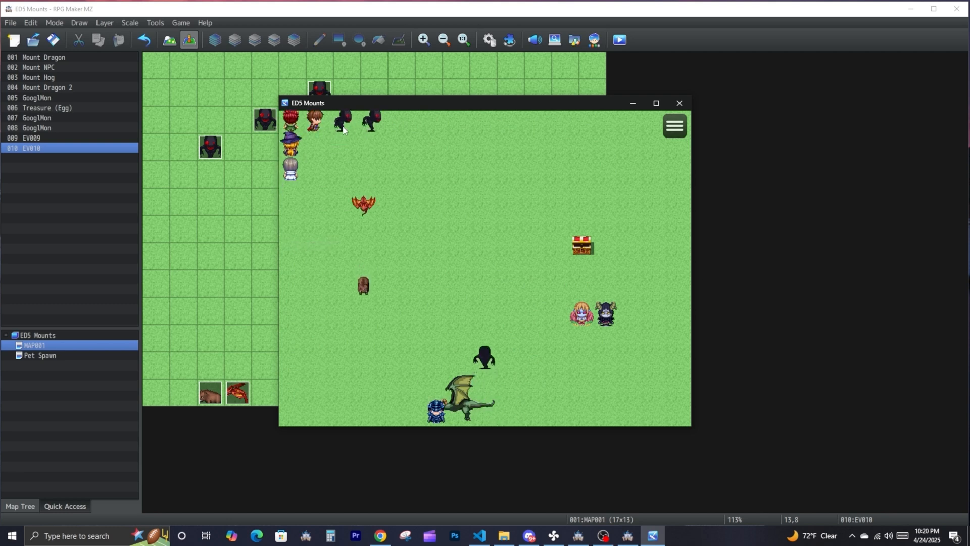
- Capture the three wandering GooglMon using Capture Devices and dismiss the capture messages
left_click(402, 126)
left_click(391, 144)
left_click(437, 209)
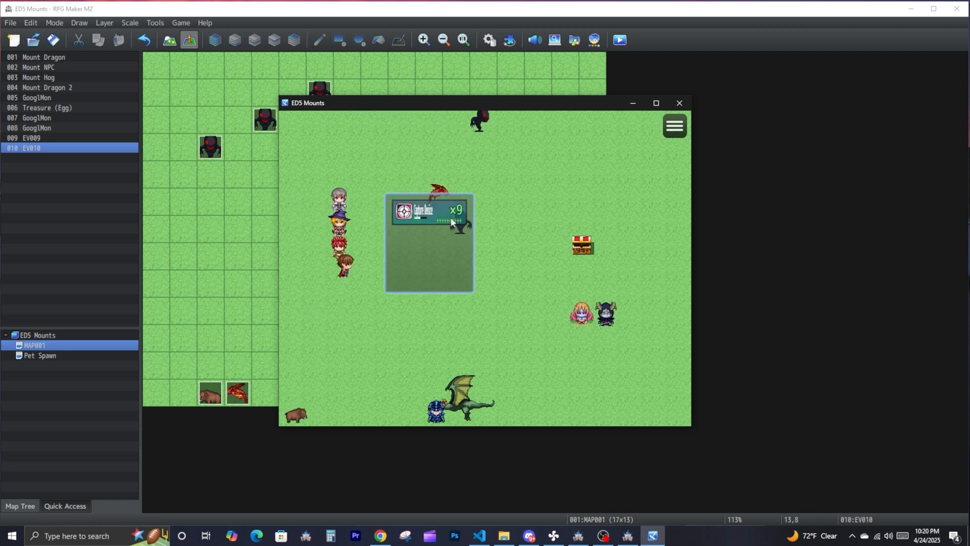
left_click(450, 217)
left_click(510, 182)
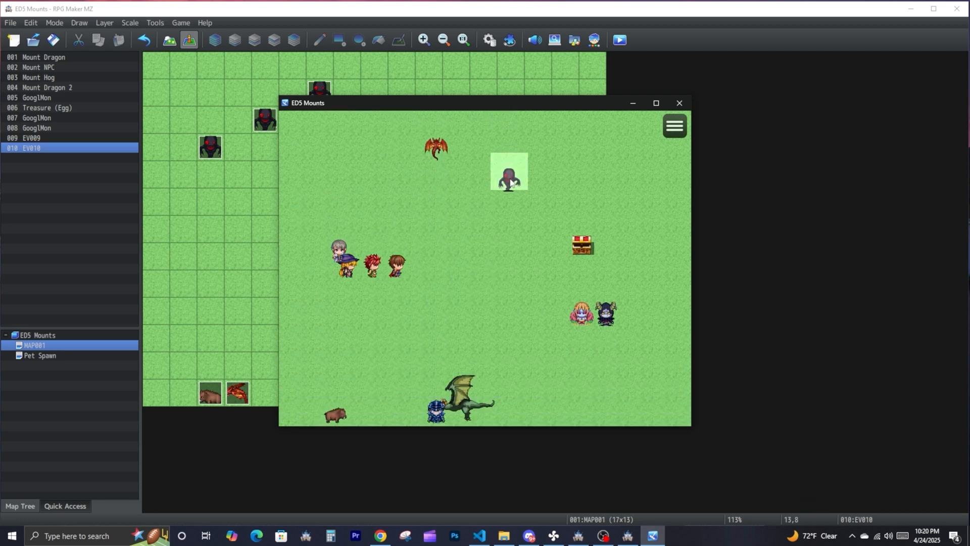
left_click(446, 217)
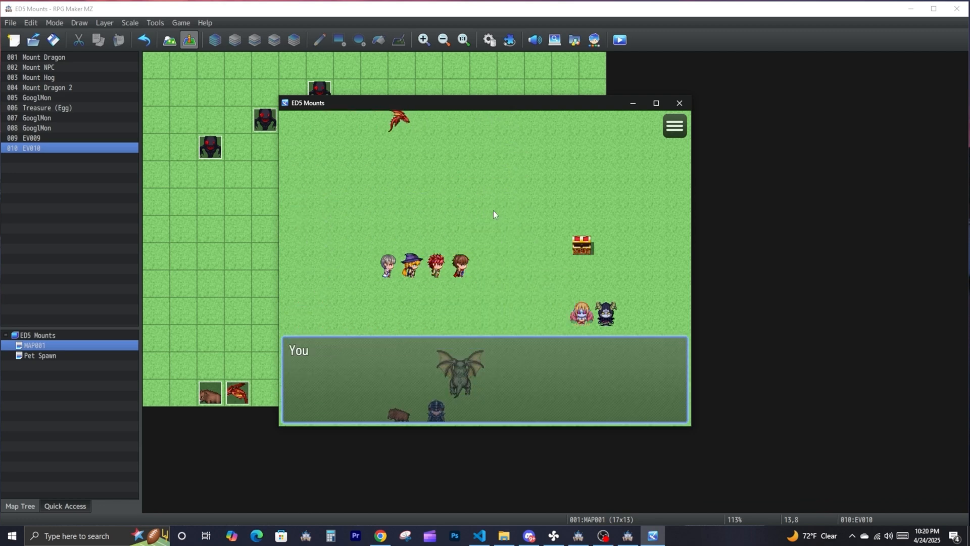
left_click(500, 330)
left_click(486, 339)
- Walk to the pet bank event, open the bank and deposit two of the captured GooglMon
left_click(536, 295)
left_click(557, 318)
left_click(604, 319)
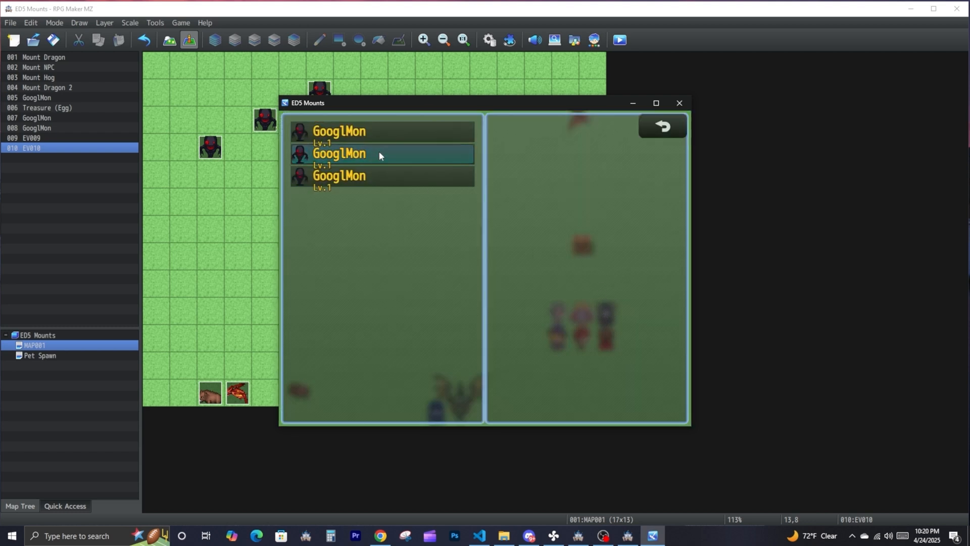
left_click(401, 154)
left_click(354, 128)
left_click(399, 157)
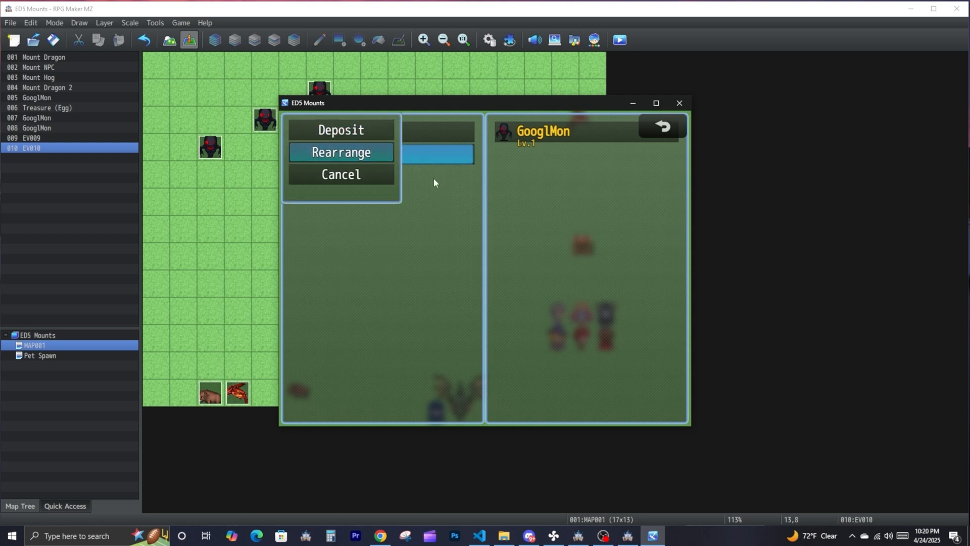
left_click(363, 132)
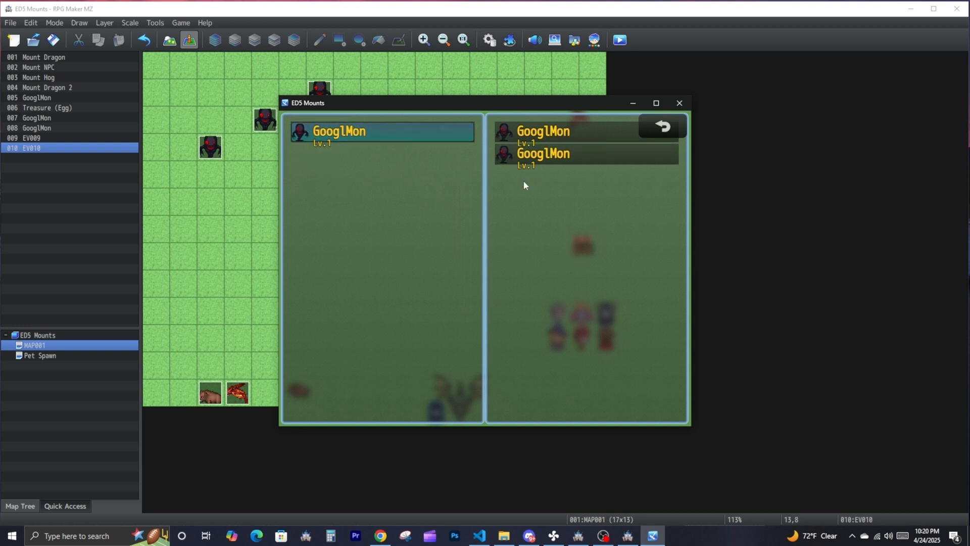
- Withdraw the first banked GooglMon and rearrange the order of the two carried pets
left_click(538, 135)
left_click(543, 132)
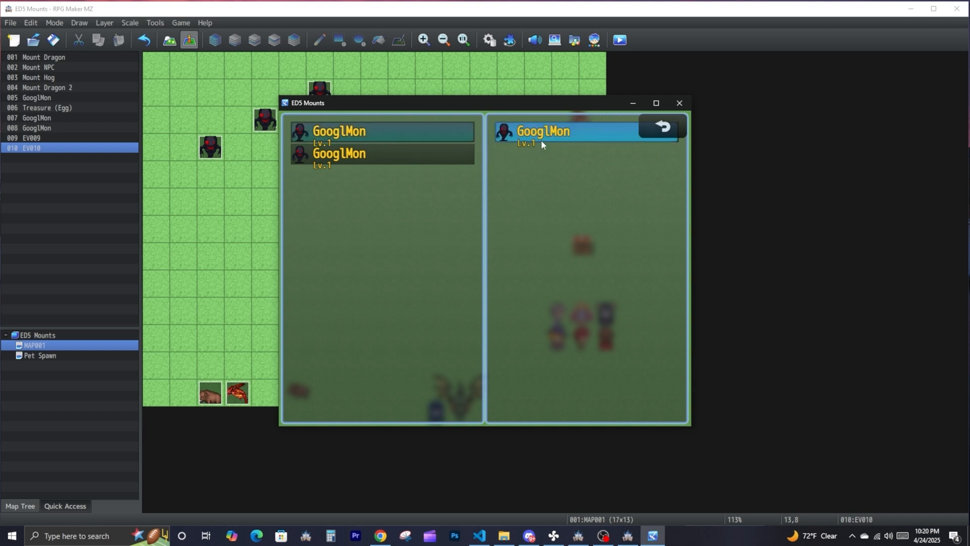
left_click(419, 156)
left_click(341, 152)
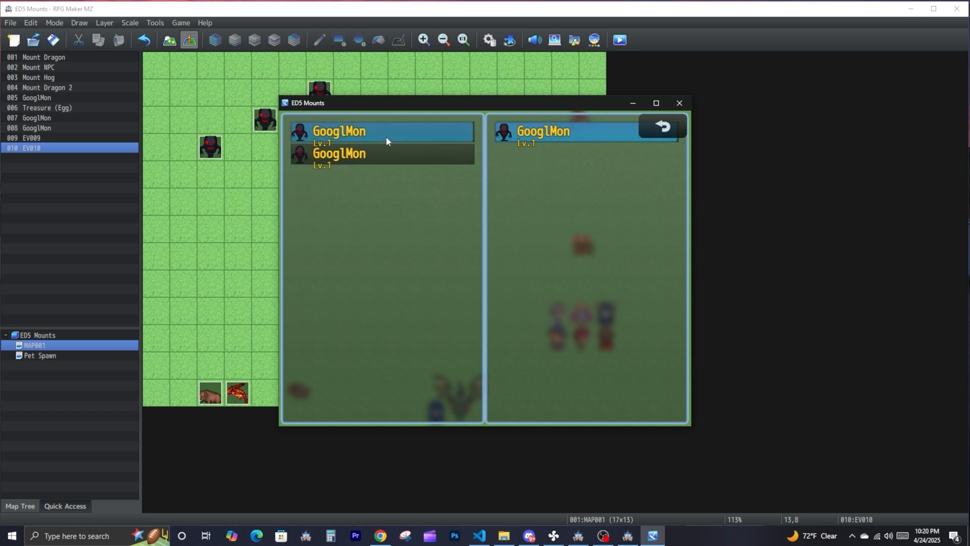
- Leave the pet bank, walk the party a short way across the map and open the main menu
left_click(663, 129)
key("Escape")
key("Escape")
left_click(511, 271)
left_click(668, 132)
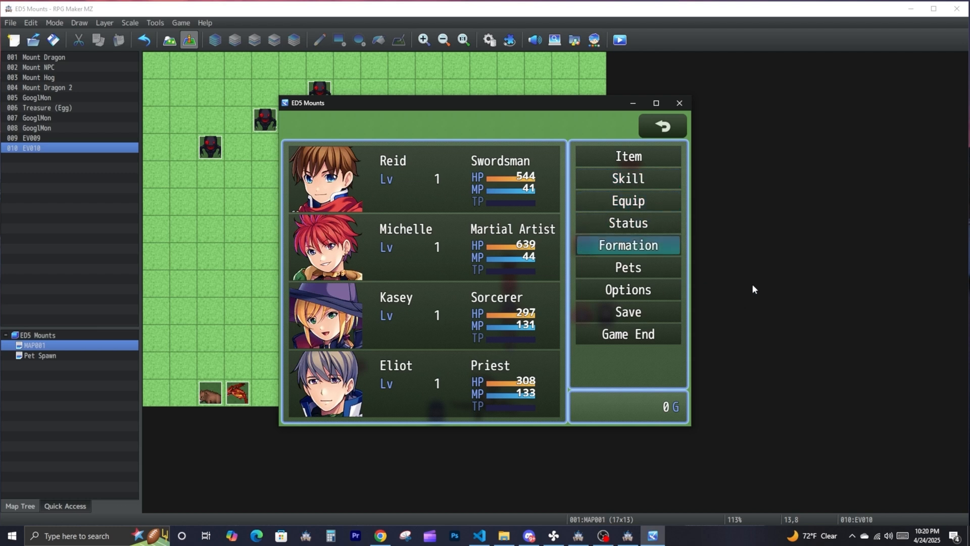
left_click(270, 187)
double_click(183, 148)
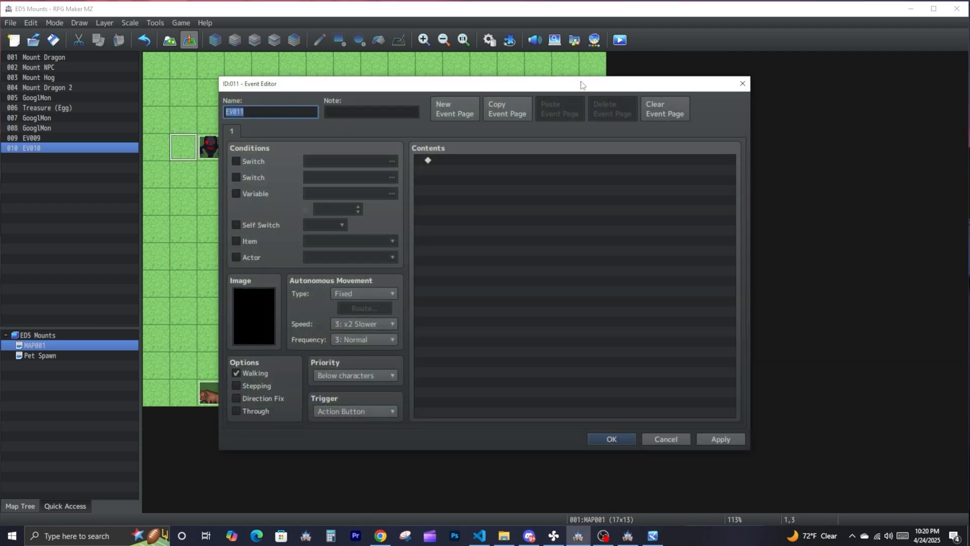
left_click(742, 84)
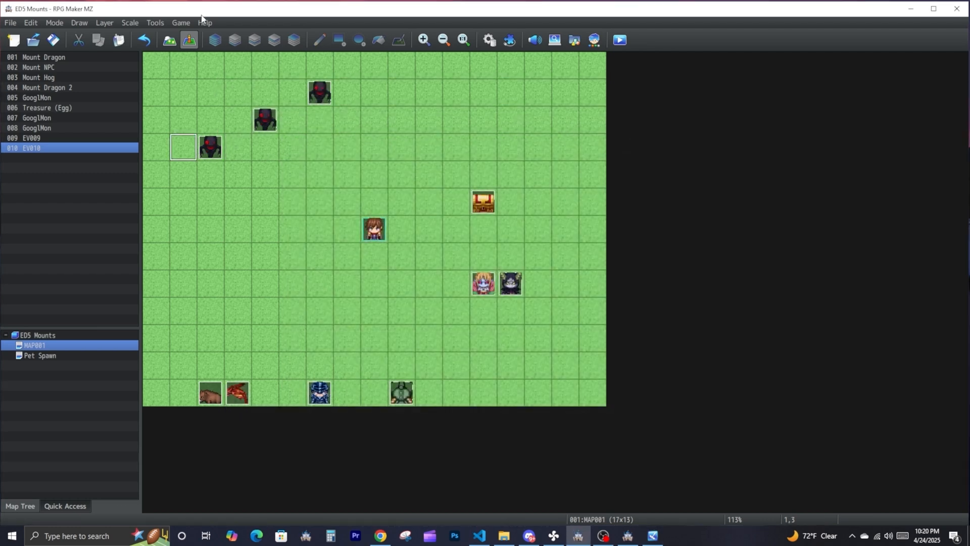
- Copy the Egg item's note tags from <petLv: 1> through the evolution tags and close the database
left_click(161, 22)
left_click(163, 31)
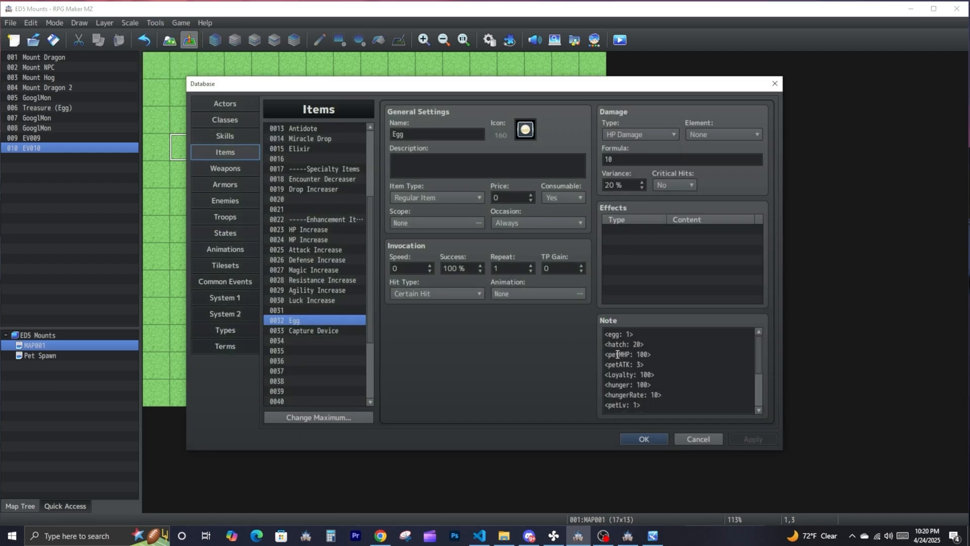
left_click_drag(605, 352, 656, 464)
left_click_drag(720, 409, 544, 344)
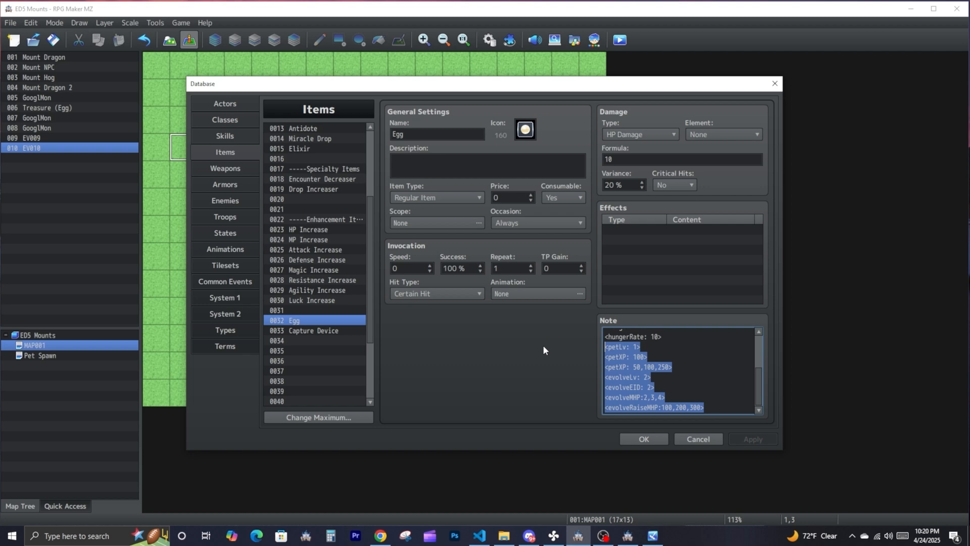
right_click(630, 360)
left_click(654, 382)
left_click(643, 437)
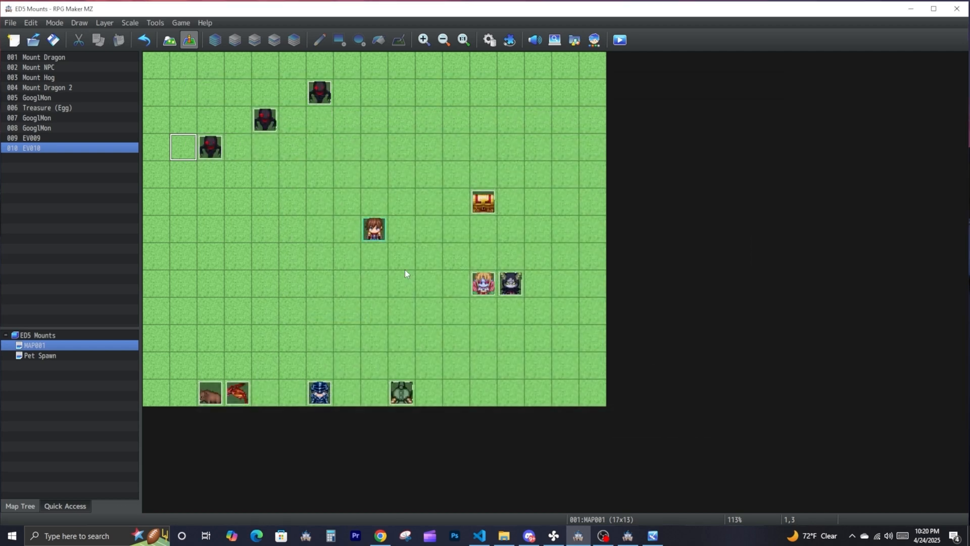
- Add a comment to GooglMon event 005 with the copied petLv, petXP, evolveLv, evolveEID and evolveMHP tags, and save the event
double_click(210, 147)
double_click(482, 172)
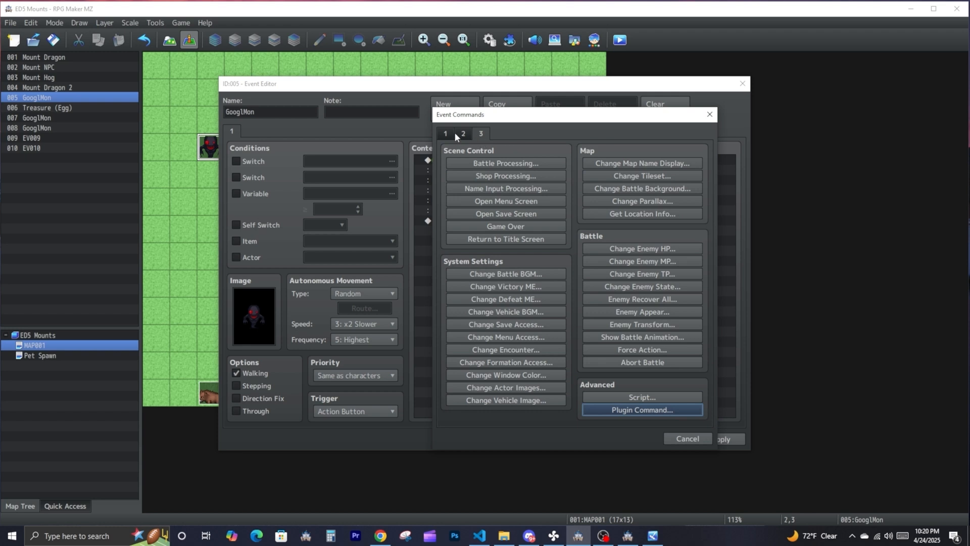
left_click(449, 132)
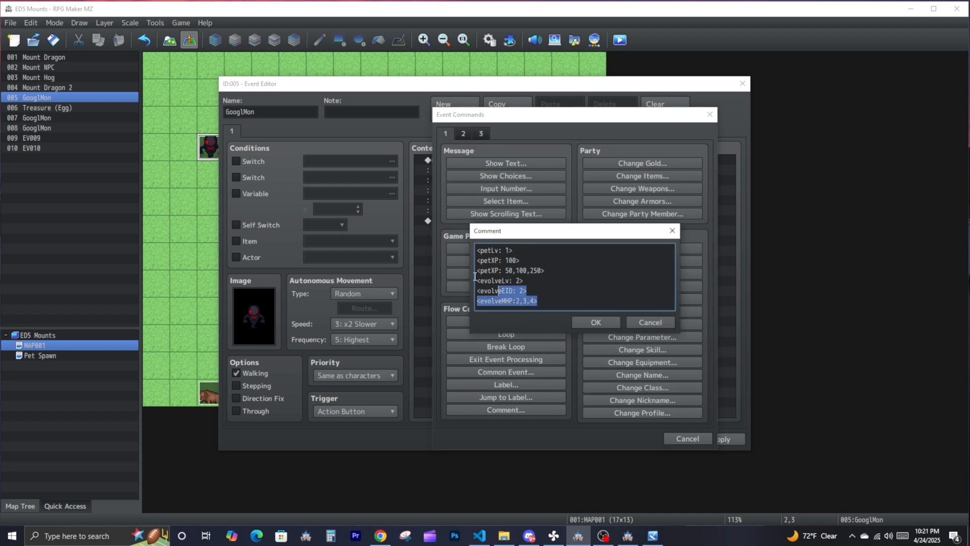
left_click_drag(475, 276, 468, 251)
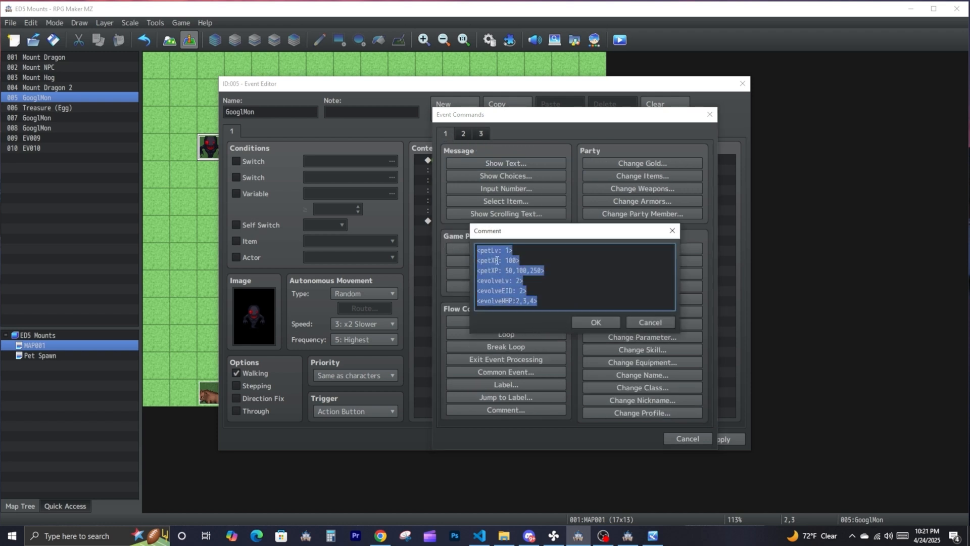
left_click(560, 280)
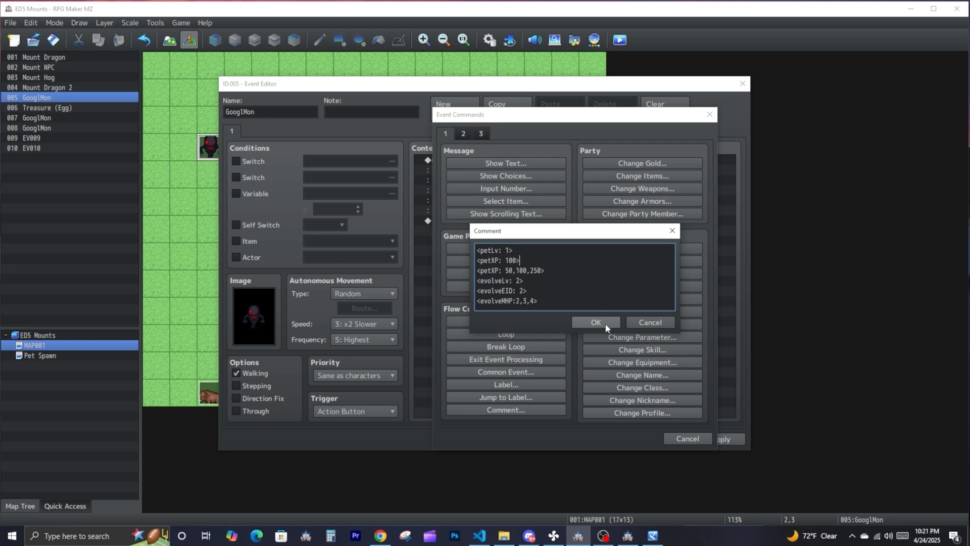
left_click(596, 322)
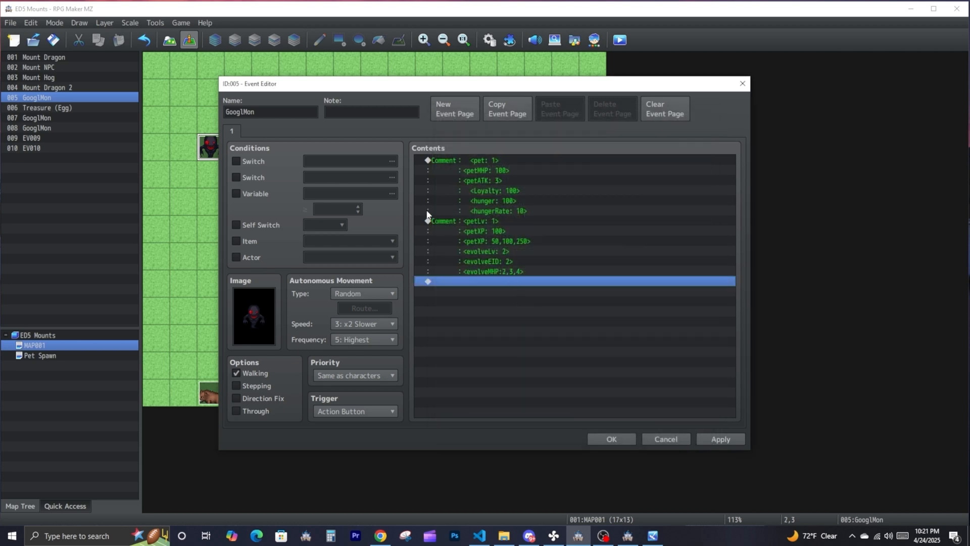
left_click(609, 439)
- Examine the egg item tags in the ED5_Pets plugin help, highlight <petx: y>, and return to the plugin list
left_click(509, 40)
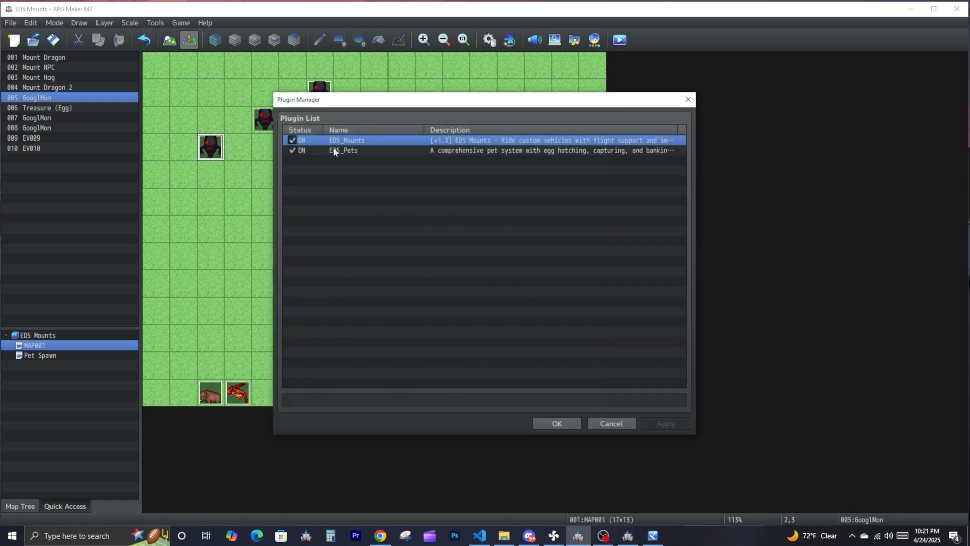
double_click(438, 150)
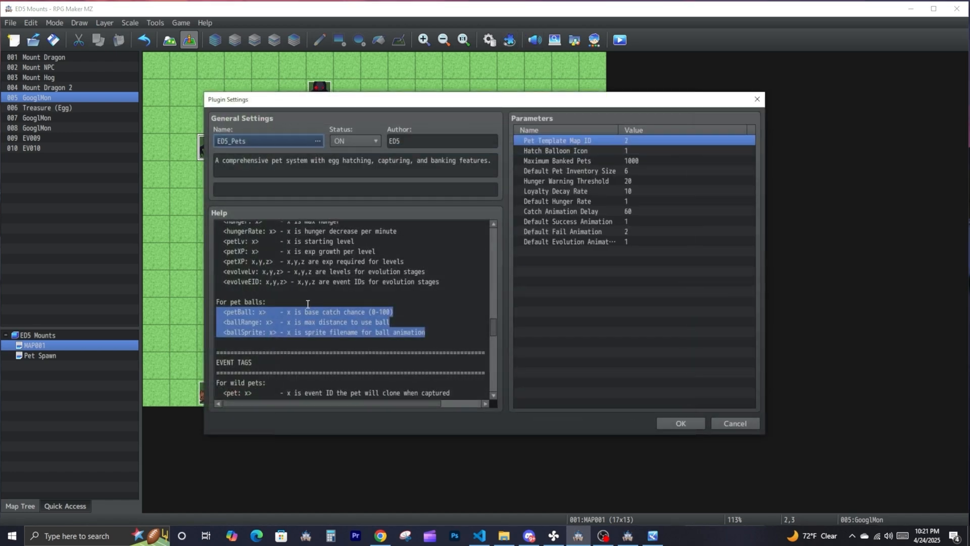
scroll(307, 304, "up", 3)
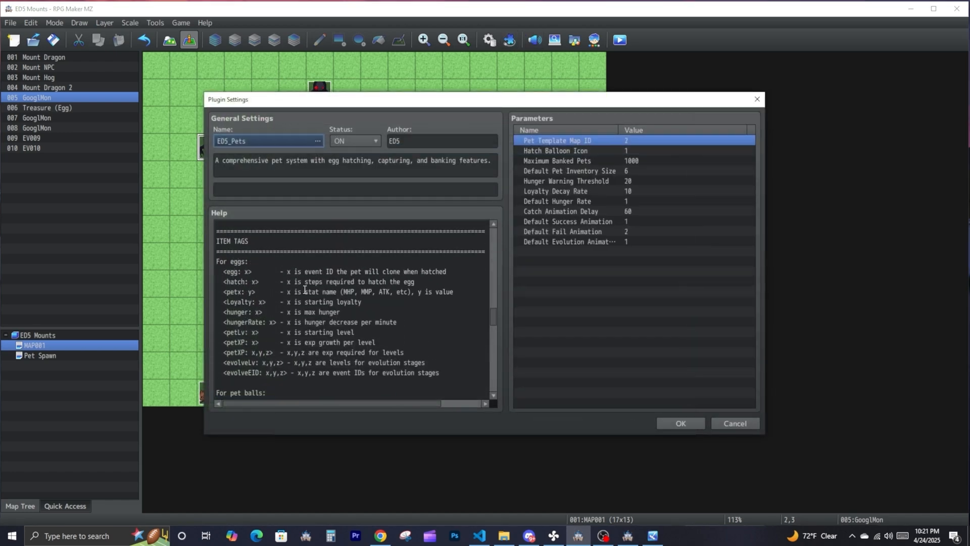
left_click_drag(256, 291, 210, 294)
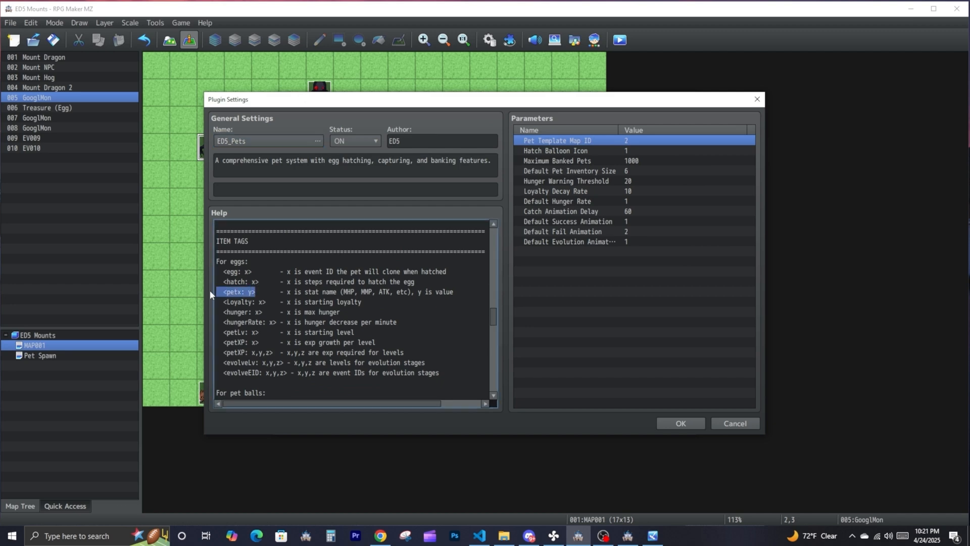
left_click(680, 425)
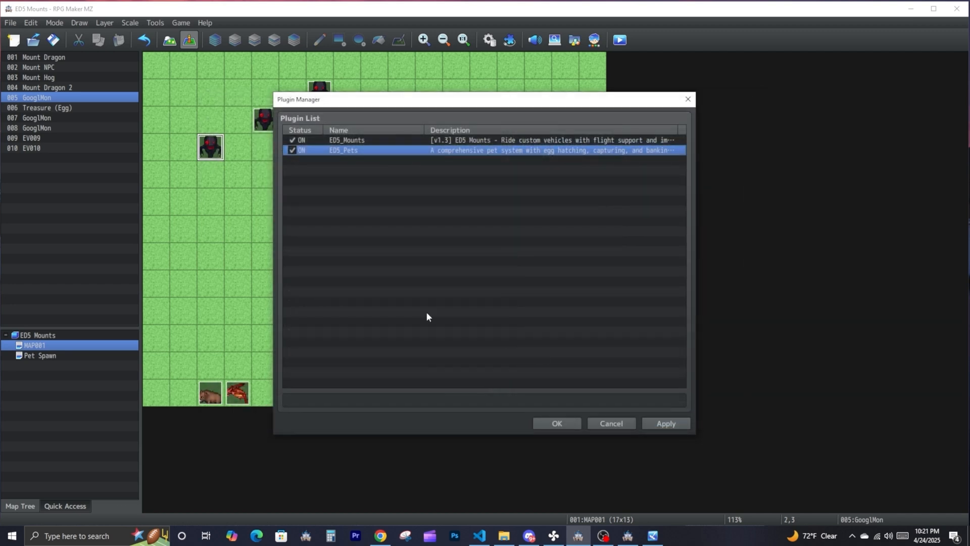
- Confirm the plugin list and examine the pet stat tags in the first comment of GooglMon event 005
left_click(560, 421)
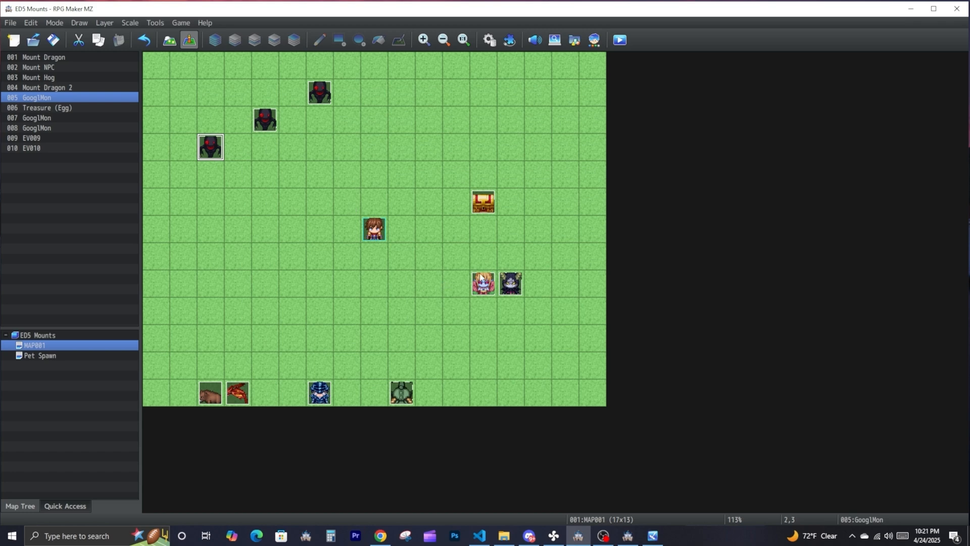
double_click(214, 152)
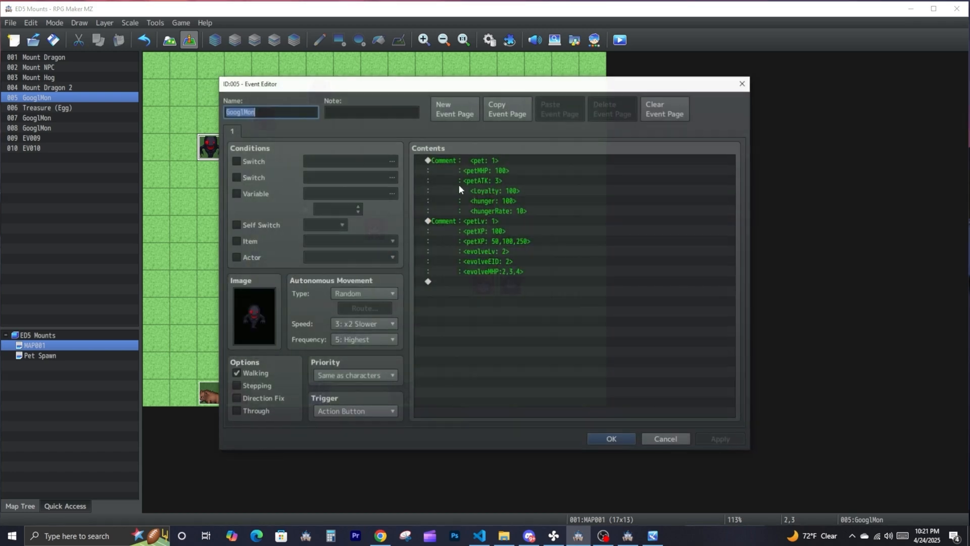
left_click(508, 160)
double_click(508, 172)
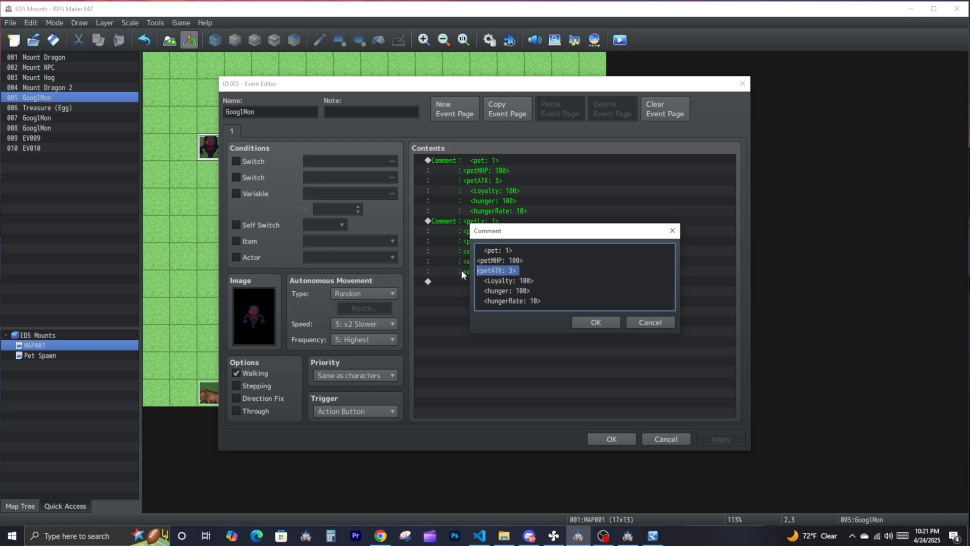
key("Escape")
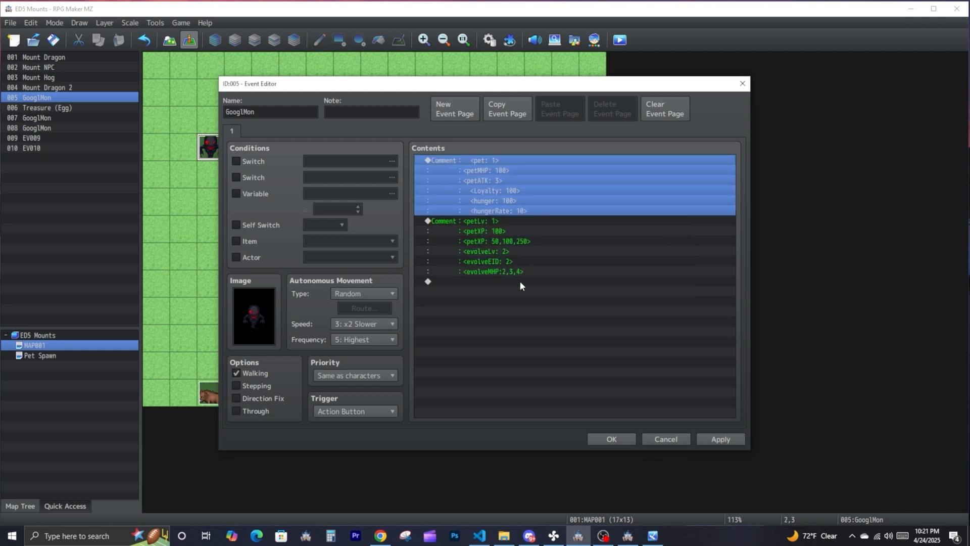
- Add a comment with the tag <petname: GooglMon> after the evolution tags in event 005 and save the event
double_click(520, 281)
left_click(519, 409)
key("ctrl+v")
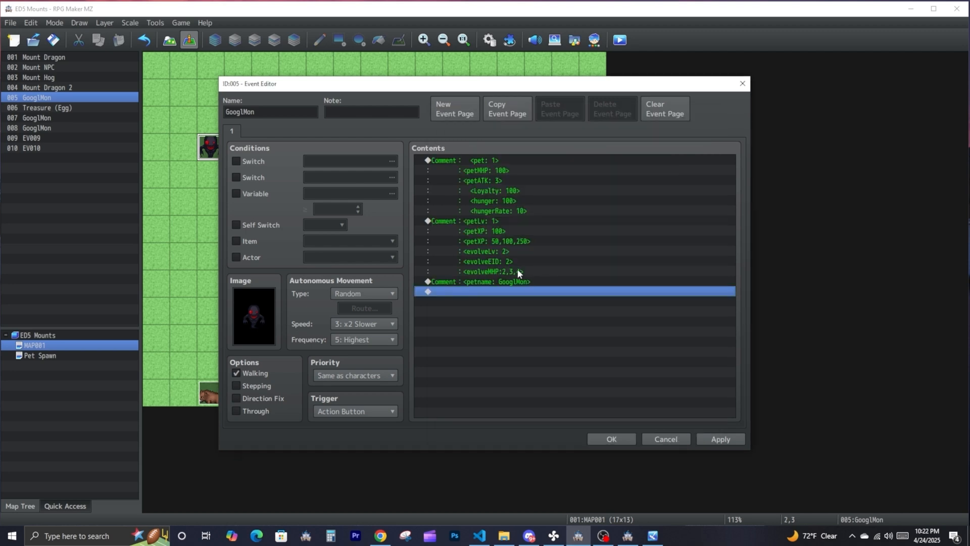
left_click(529, 281)
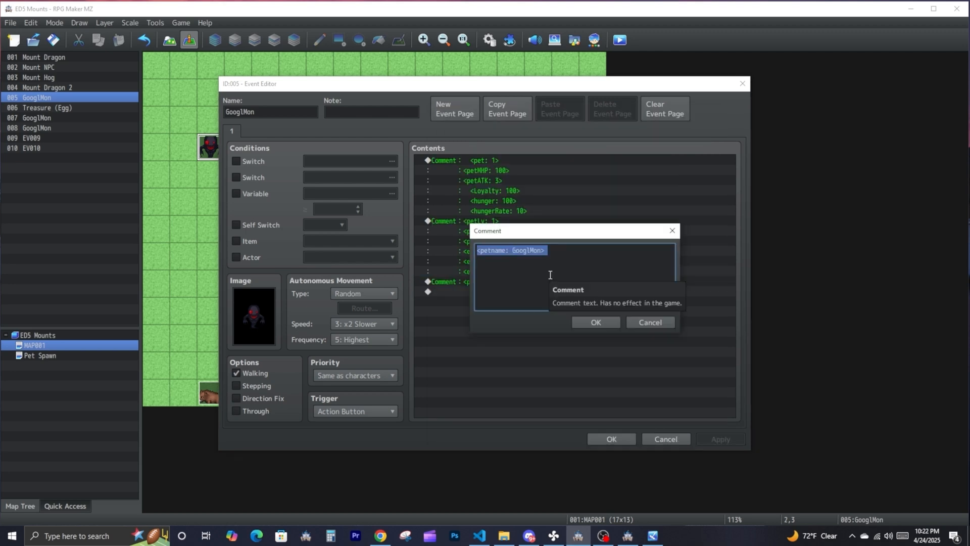
left_click(586, 322)
left_click(612, 438)
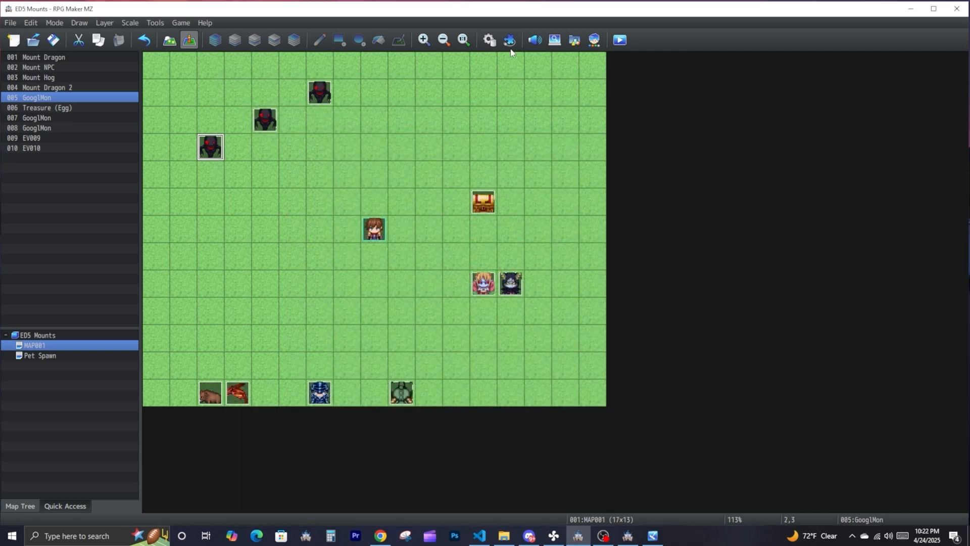
- Review the egg stat tag, pet ball and equipment tag notes in the ED5_Pets plugin help, and close the plugin settings
left_click(509, 39)
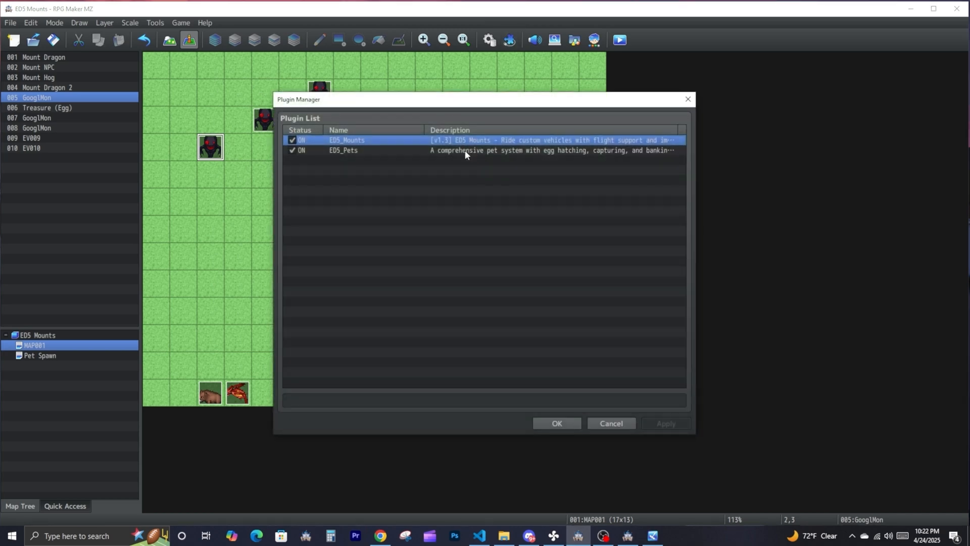
double_click(465, 150)
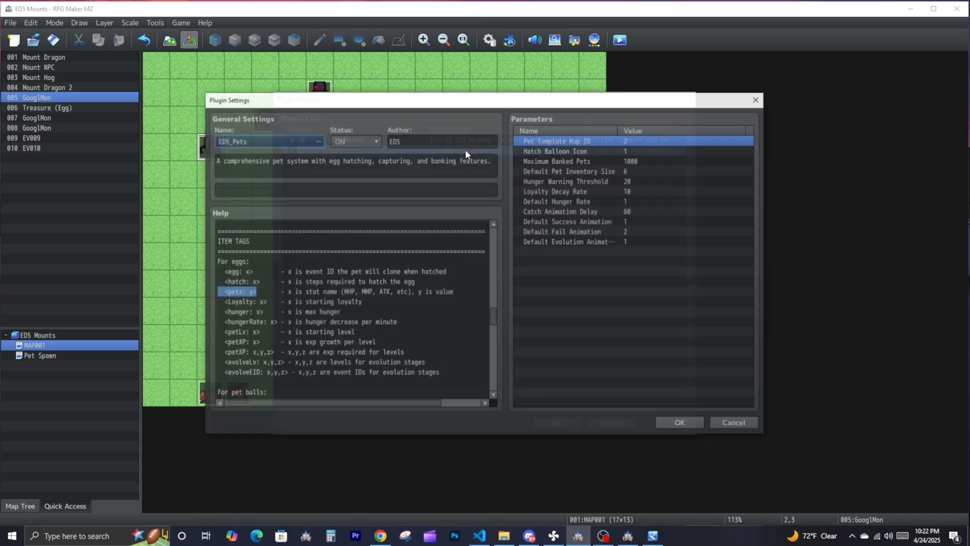
double_click(327, 292)
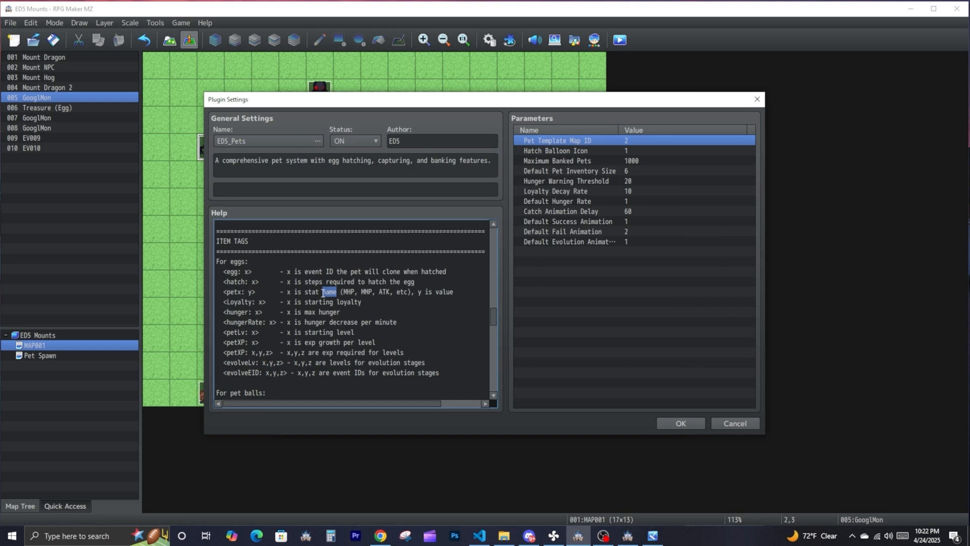
scroll(338, 283, "down", 2)
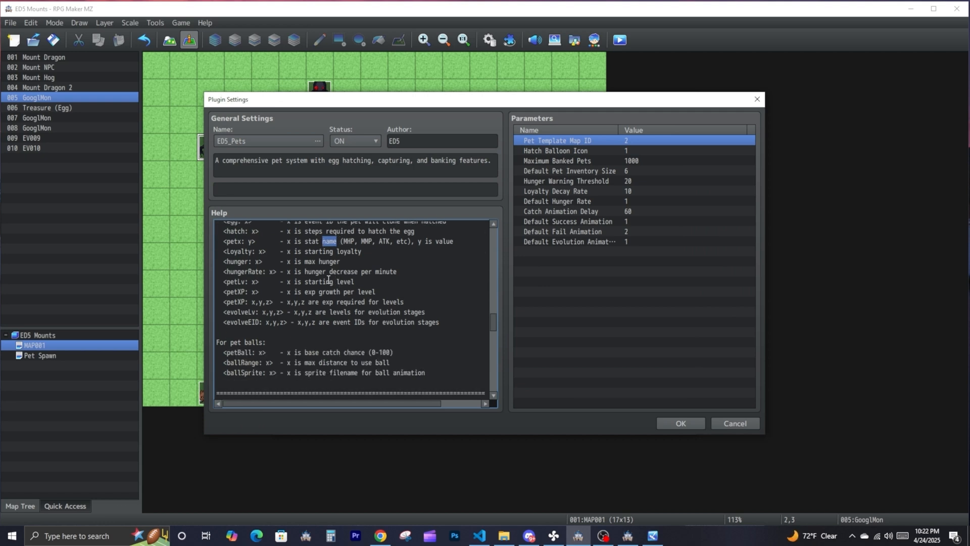
scroll(268, 305, "down", 2)
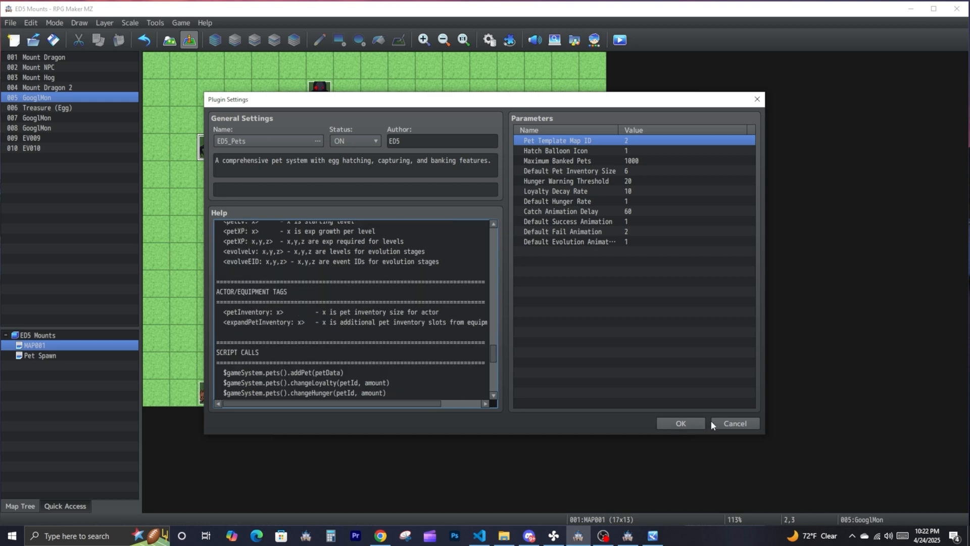
left_click(702, 422)
- Inspect the PET_STATS list in ED5_Pets.js in Visual Studio Code, then return to RPG Maker MZ and close the plugin list
left_click(478, 536)
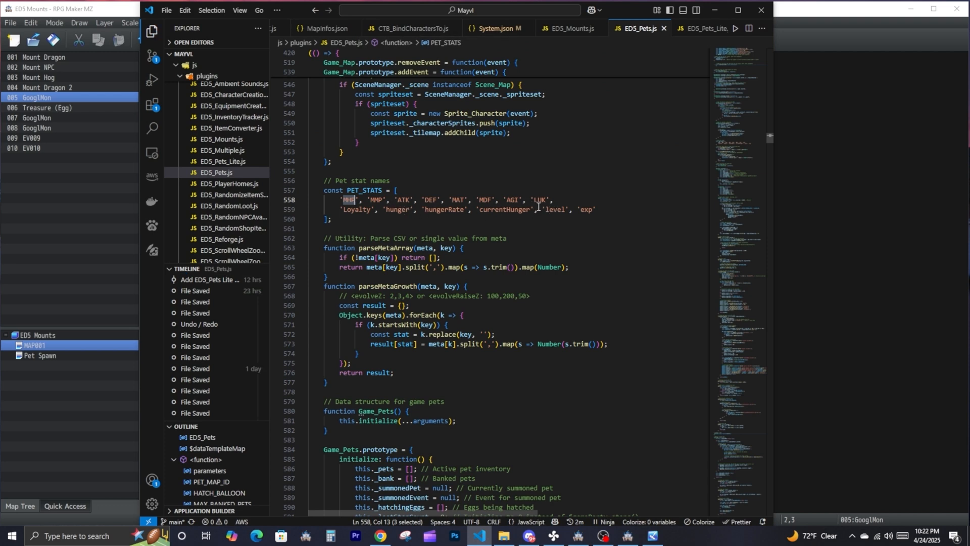
left_click_drag(597, 209, 340, 200)
scroll(355, 196, "up", 5)
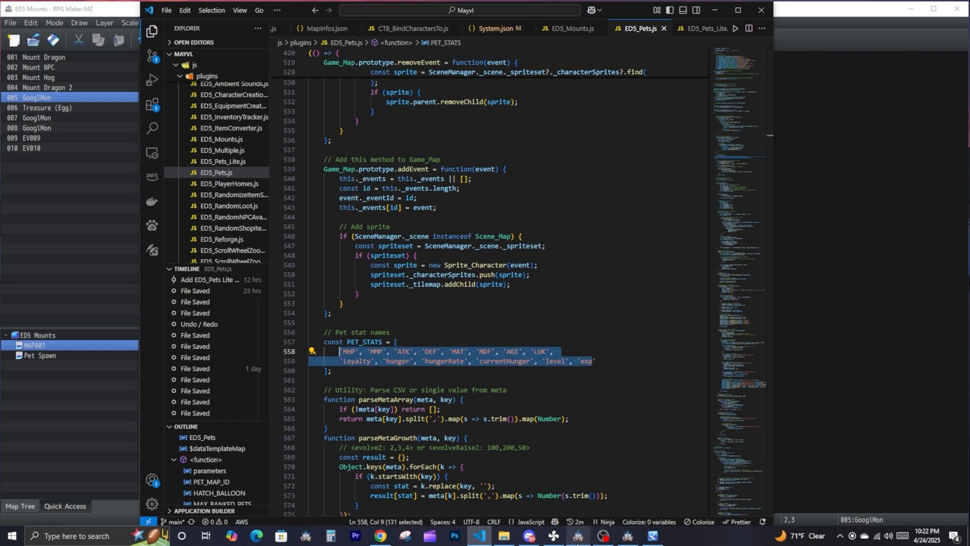
left_click(579, 538)
left_click(552, 423)
- Check the name of GooglMon event 005, then open the Egg item in the database
double_click(222, 146)
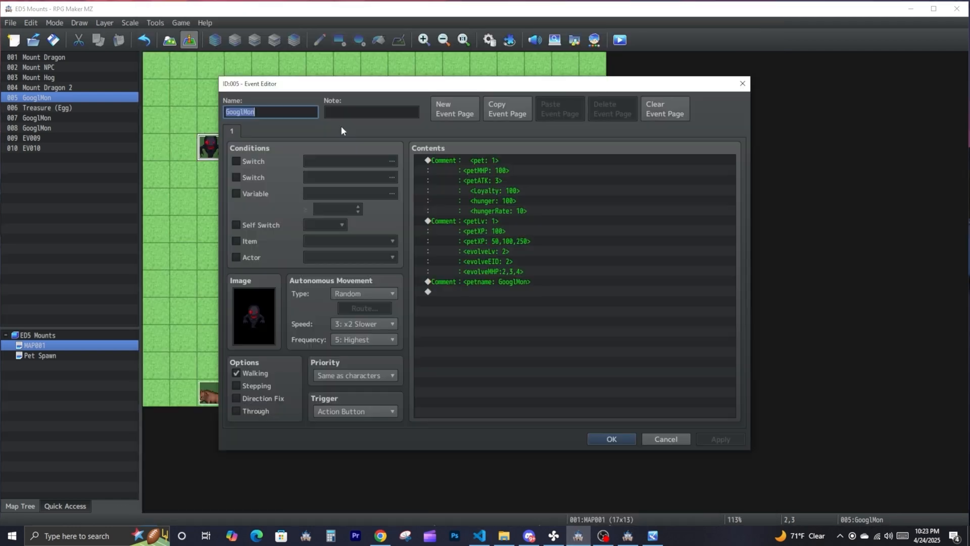
left_click(263, 113)
left_click(607, 437)
left_click(156, 23)
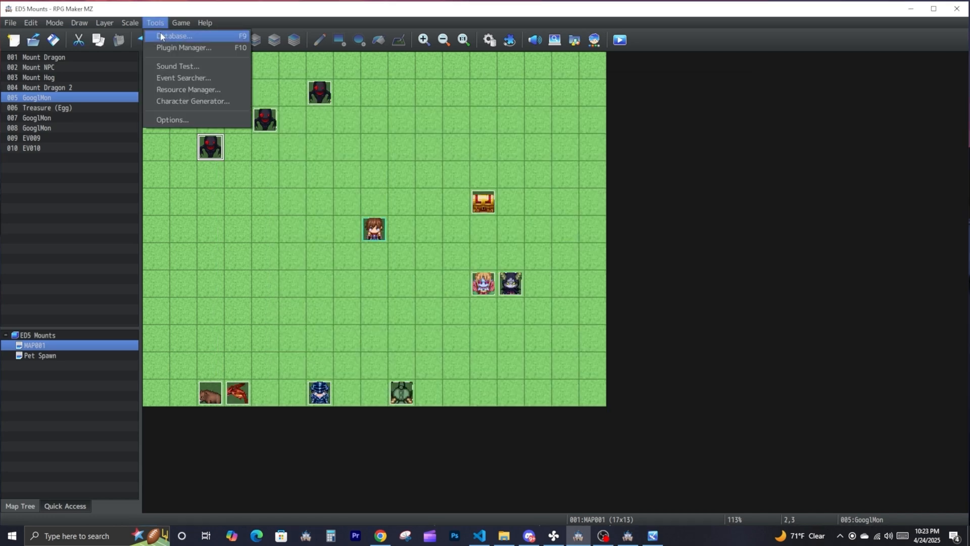
left_click(172, 35)
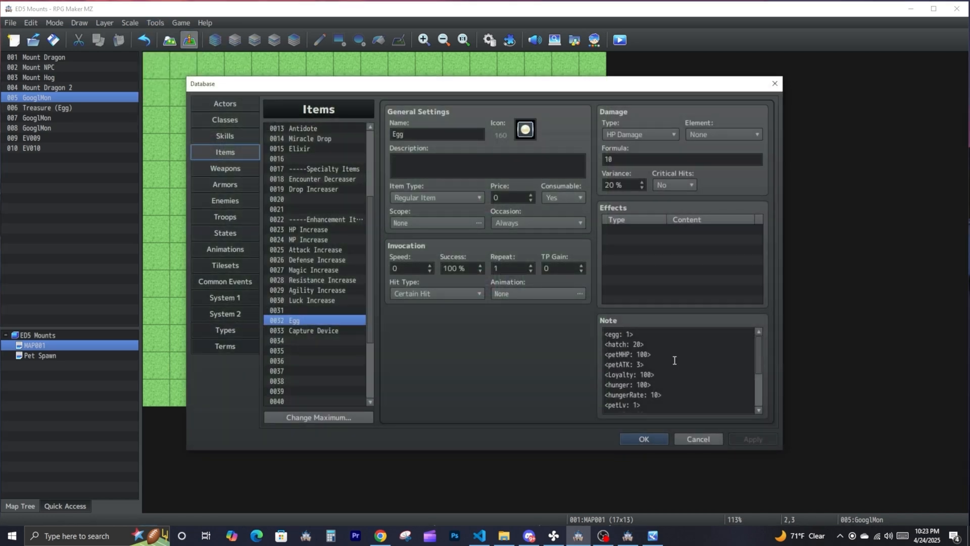
- Examine the pet name line in createPetFromEgg in ED5_Pets.js and Copilot's explanation of it in Visual Studio Code
key("alt+Tab")
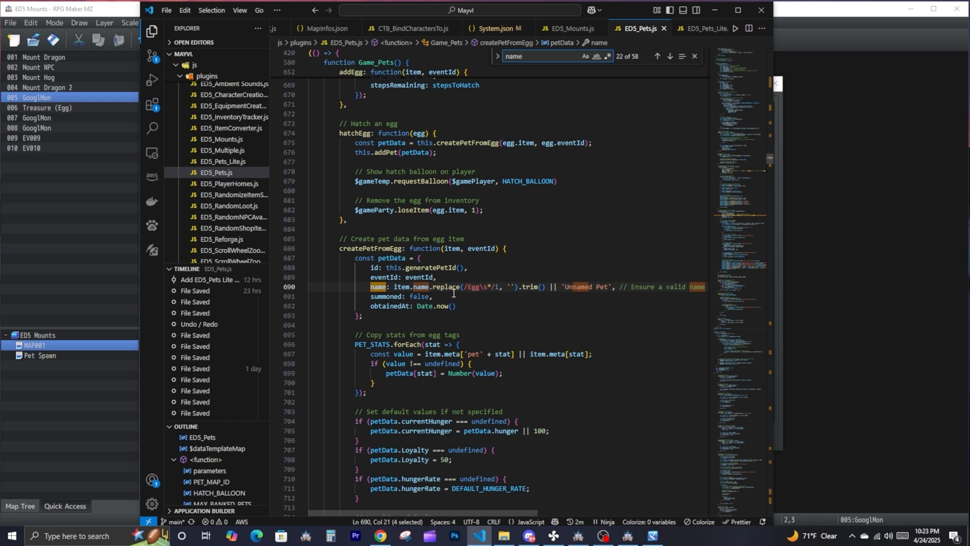
left_click_drag(371, 288, 548, 287)
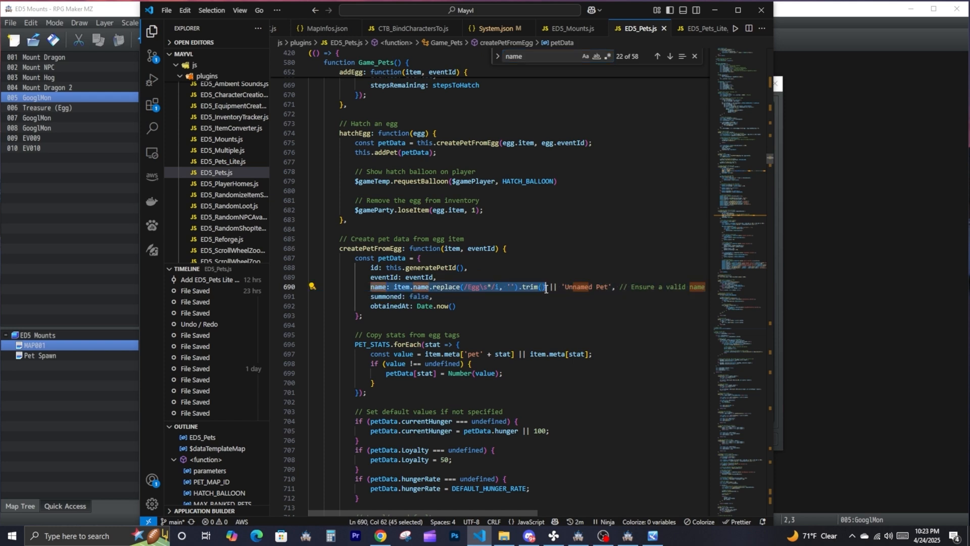
left_click(451, 305)
left_click_drag(351, 288, 554, 285)
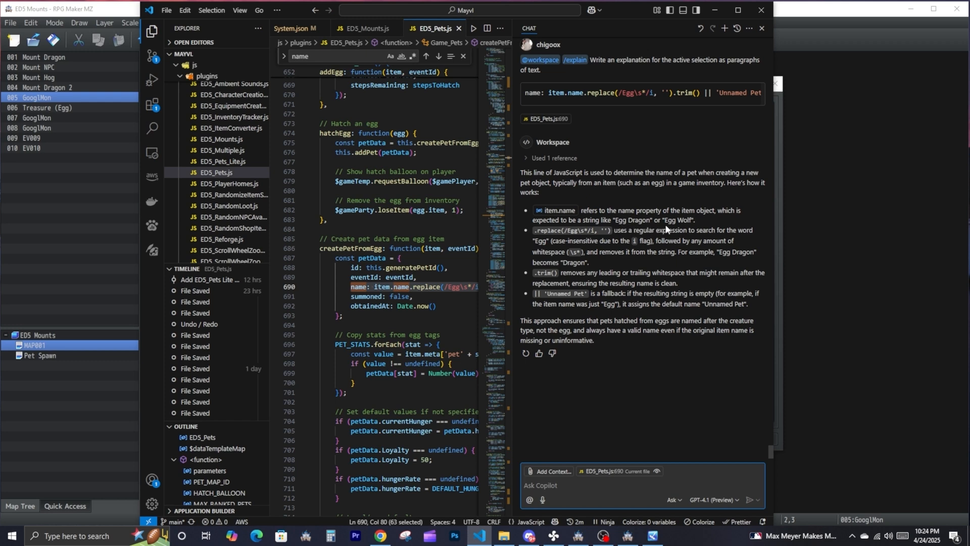
left_click(648, 259)
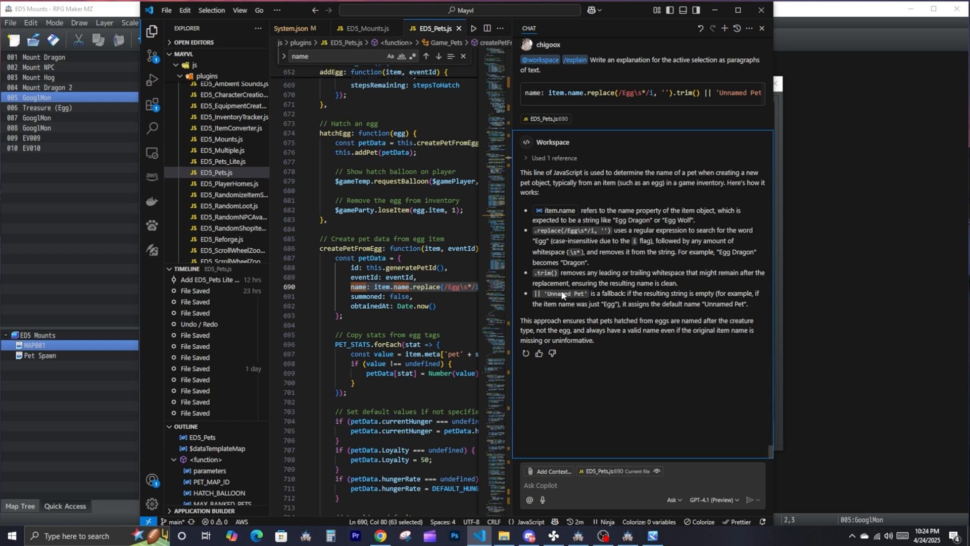
left_click(459, 286)
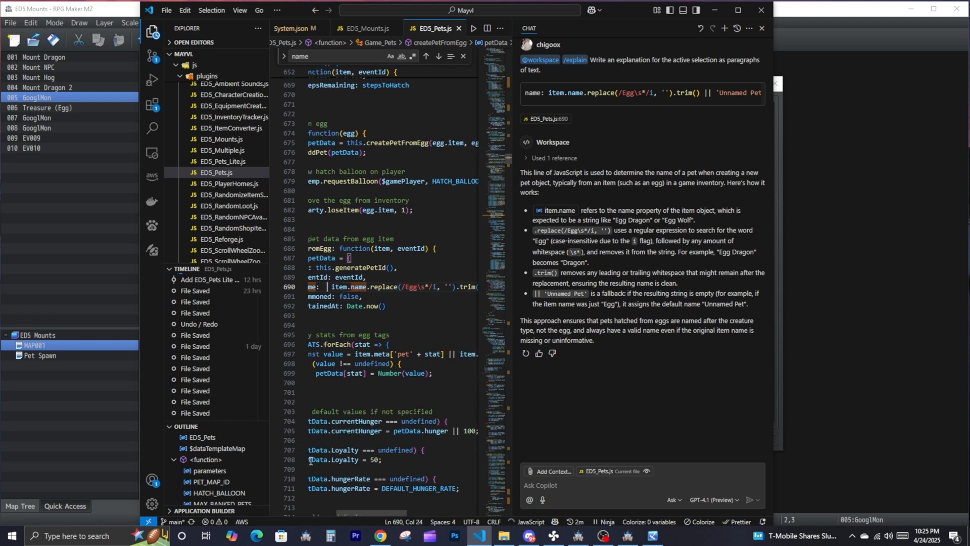
key("Left")
key("Left")
key("ctrl+s")
type("item.meta,")
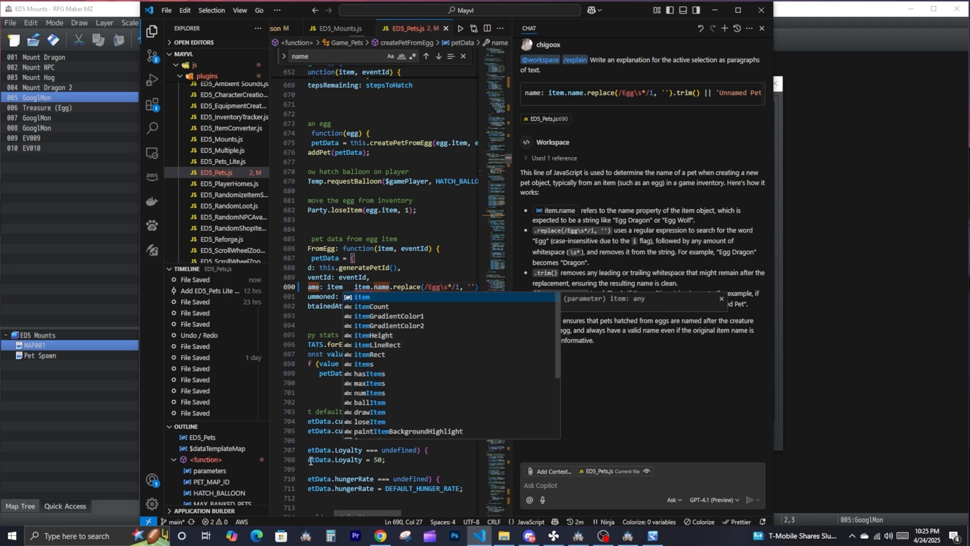
type(".meta.")
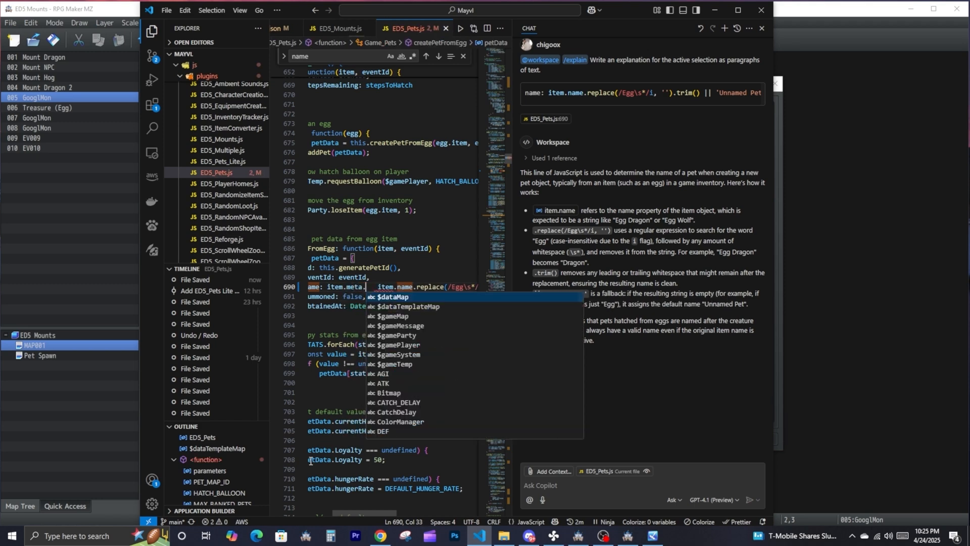
key("BackSpace")
key("BackSpace")
key("BackSpace")
key("BackSpace")
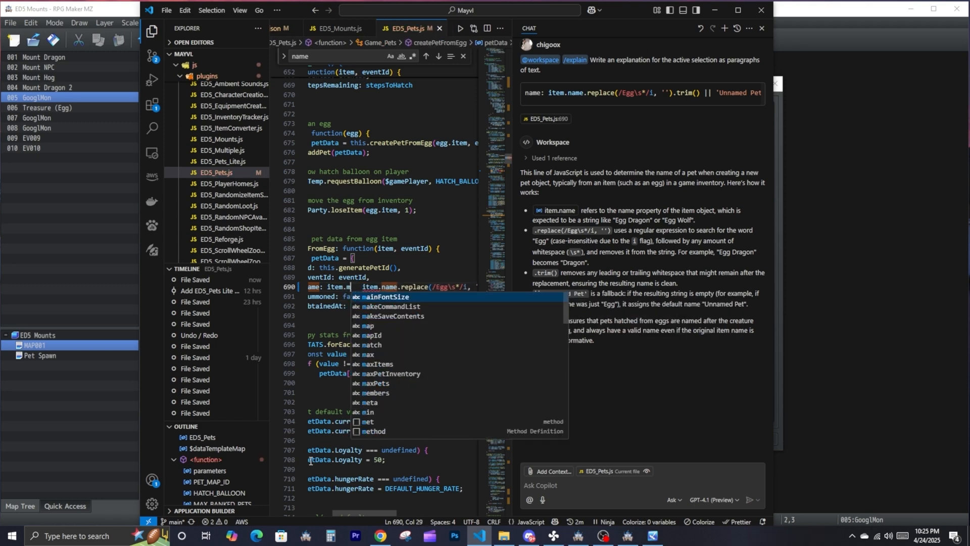
key("ctrl+z")
key("ctrl+z")
key("ctrl+z")
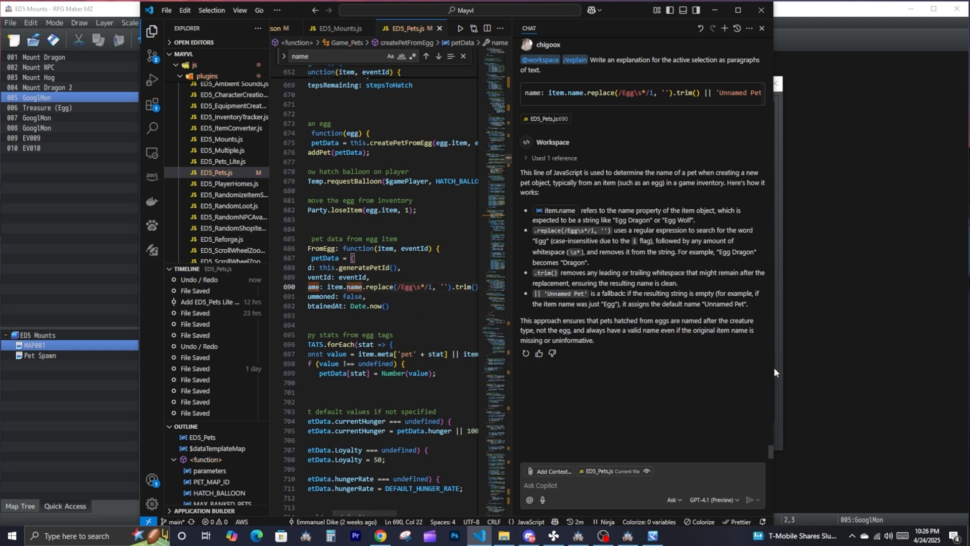
- Switch to the Mayvl project in RPG Maker MZ and rename database item 0138 to "GooleMon egg"
left_click(652, 536)
left_click(628, 536)
left_click(155, 23)
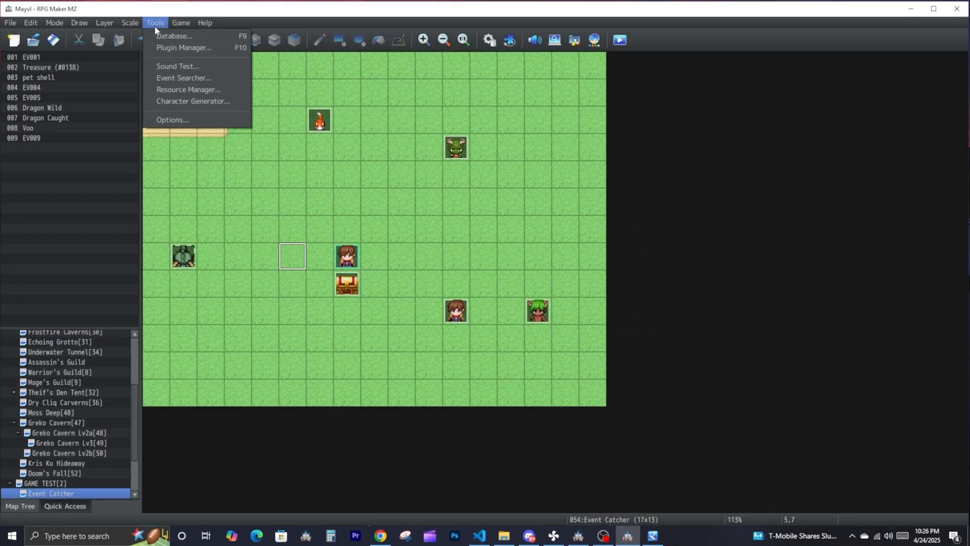
left_click(169, 33)
double_click(395, 135)
key("Home")
type("GooleMon")
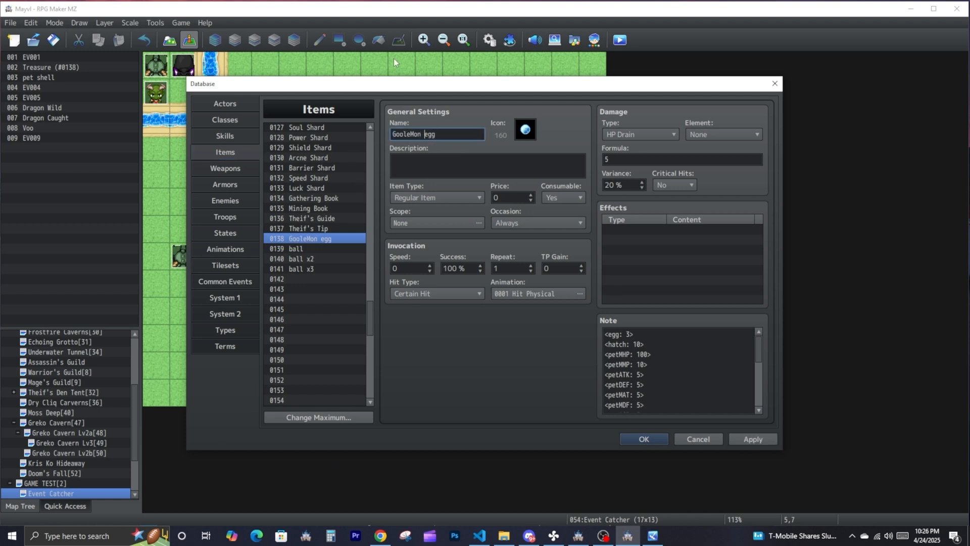
left_click(649, 441)
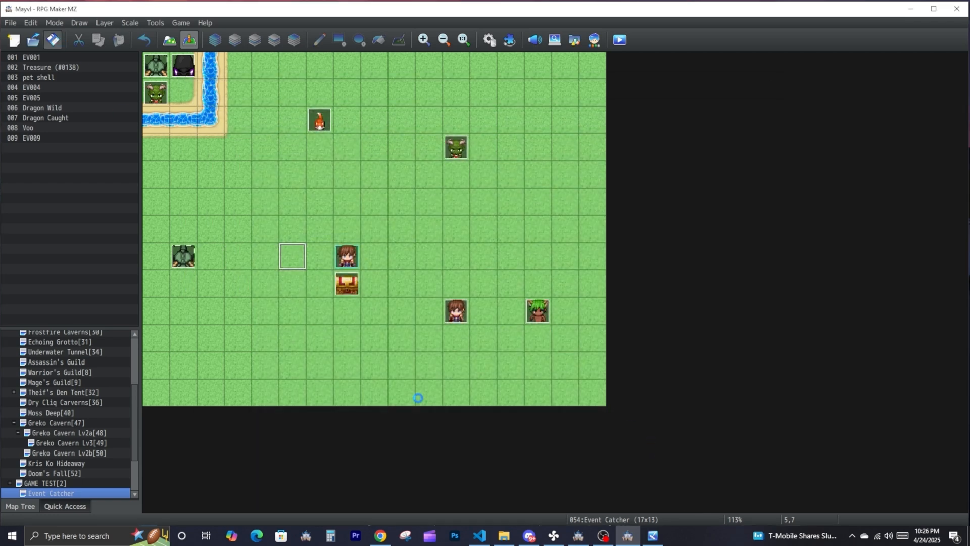
- Switch to the ED5 Mounts playtest, restart the game and open the party's item list to check the Egg item
left_click(657, 536)
key("F5")
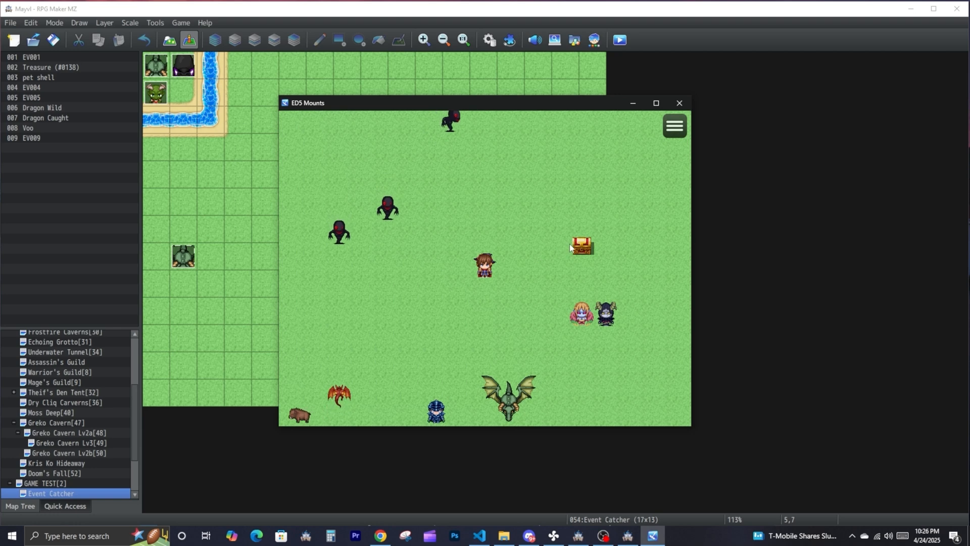
left_click(675, 125)
left_click(611, 154)
left_click(375, 152)
left_click(34, 40)
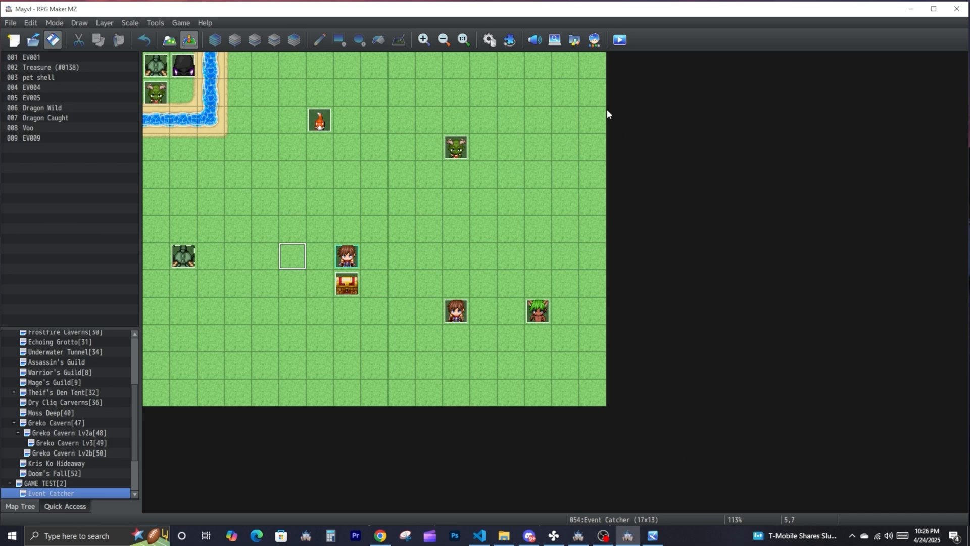
left_click(618, 40)
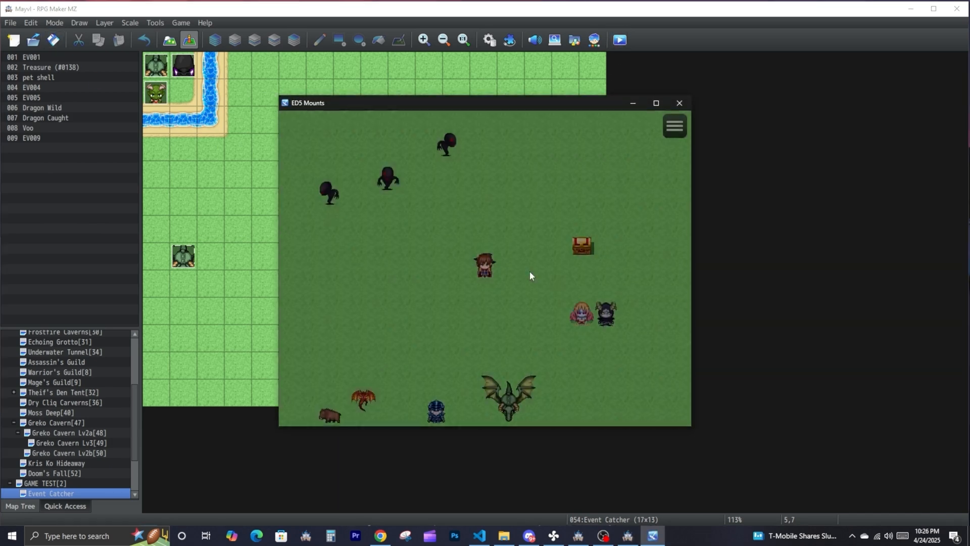
left_click(670, 128)
left_click(670, 128)
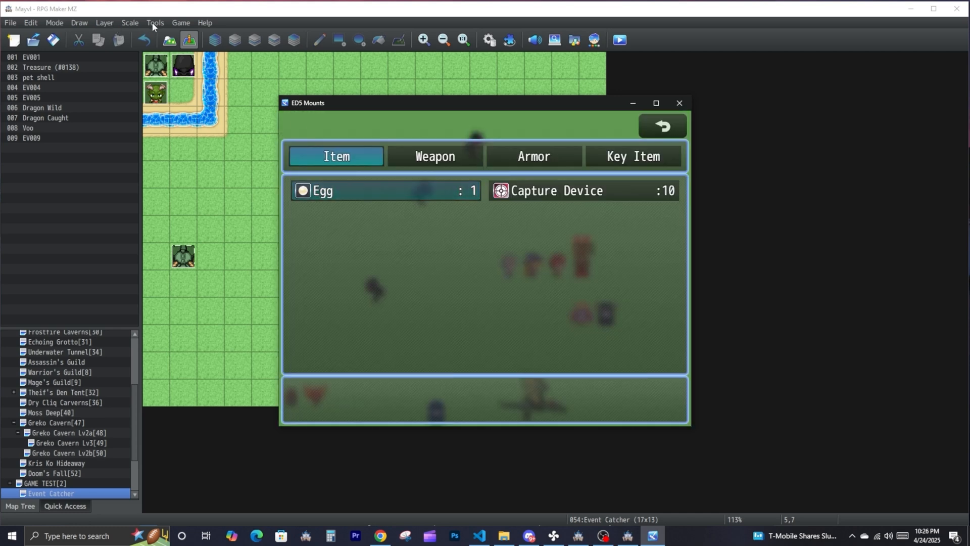
- In the Mayvl project's database, copy GooleMon from the name of item 0138, then close the database without changes
left_click(153, 23)
left_click(158, 35)
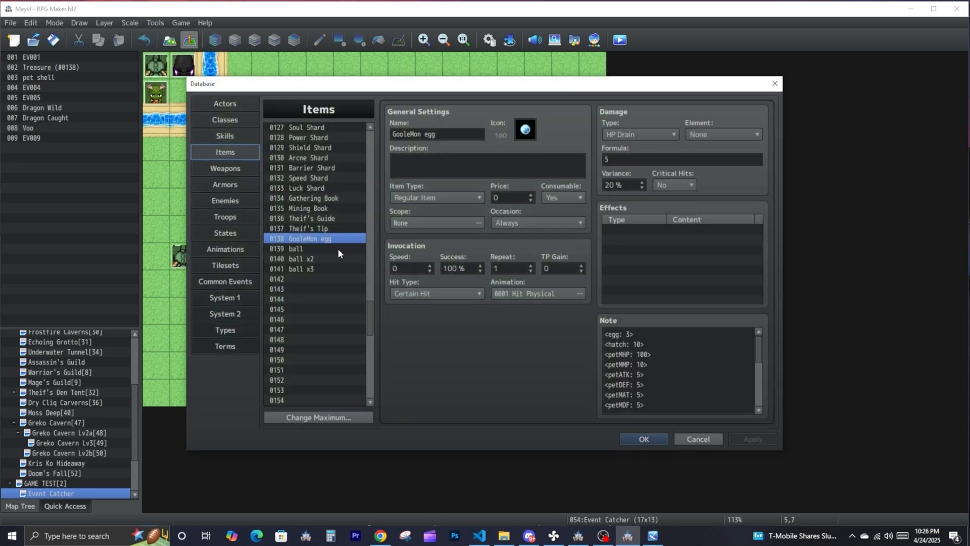
right_click(323, 239)
left_click_drag(425, 135, 387, 131)
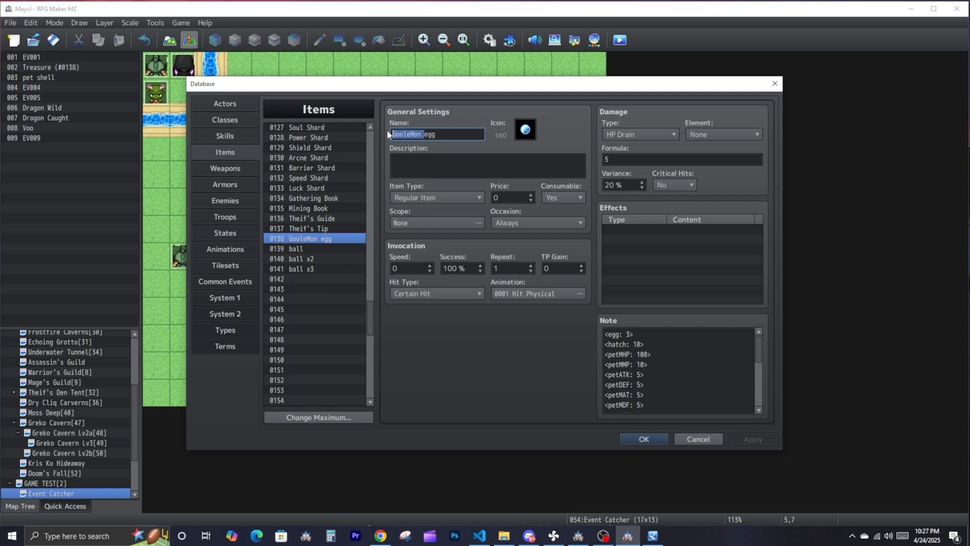
left_click(698, 439)
left_click(964, 5)
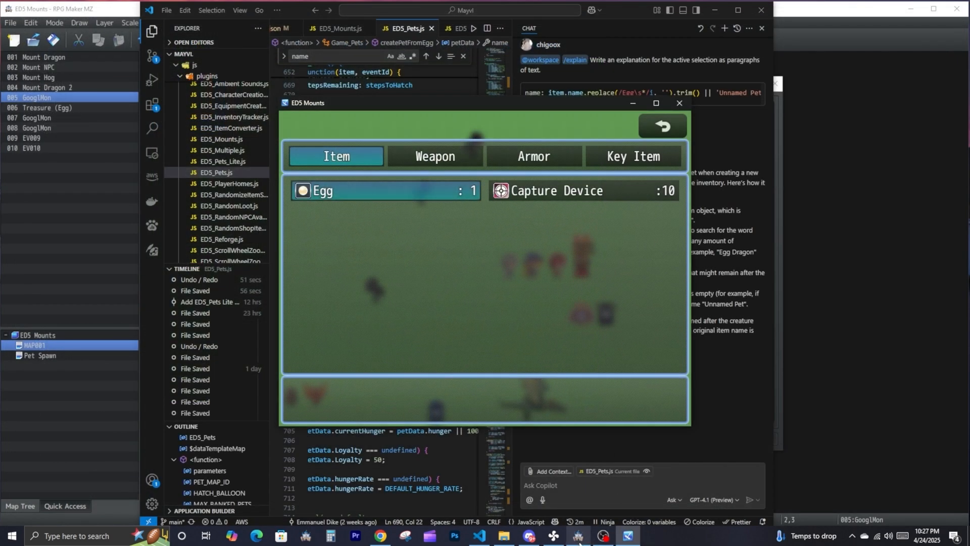
- Switch to the ED5 Mounts project, replace the name of item 0032 with the copied GooleMon, and save the project
left_click(578, 536)
left_click(434, 133)
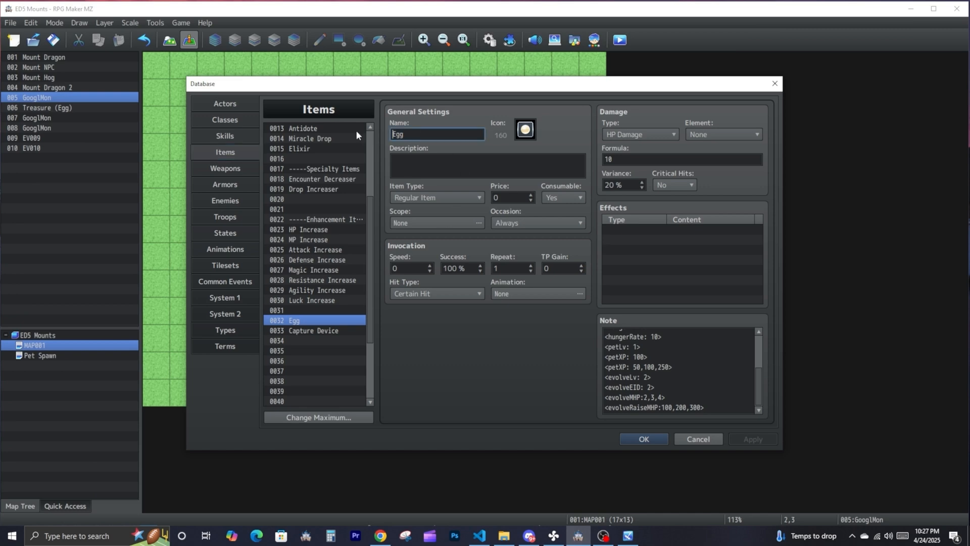
double_click(398, 135)
right_click(404, 141)
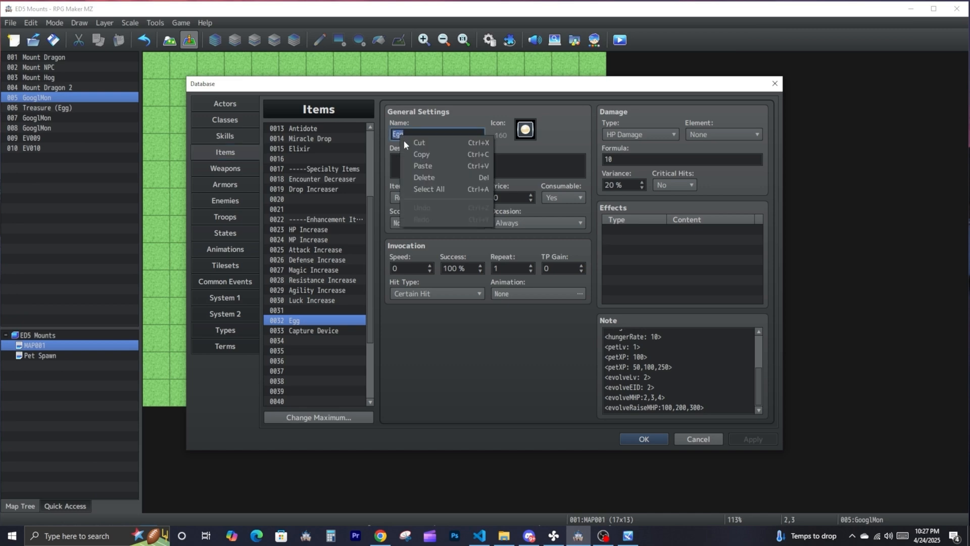
left_click(424, 178)
left_click(663, 438)
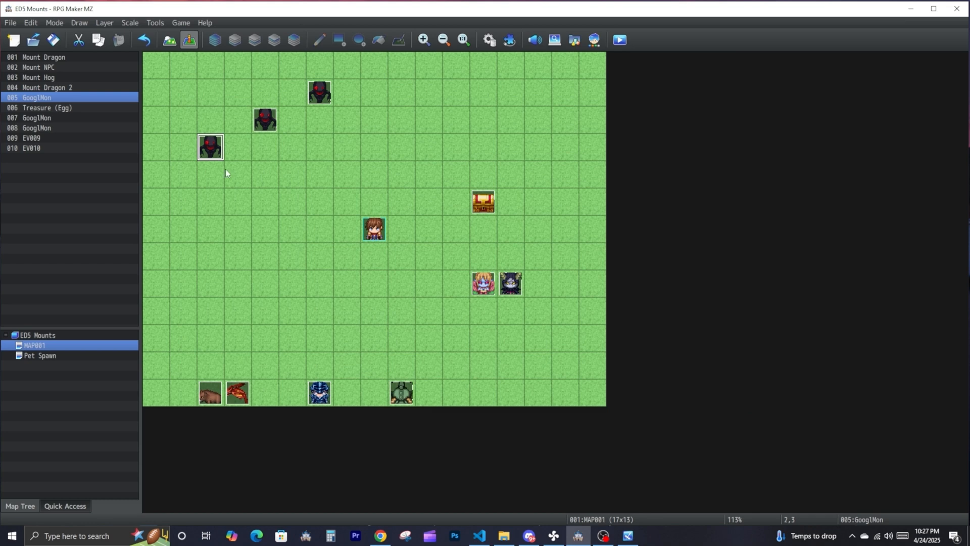
left_click(53, 39)
- Return to the ED5 Mounts playtest, check the party's item list, and go back to the map
left_click(628, 535)
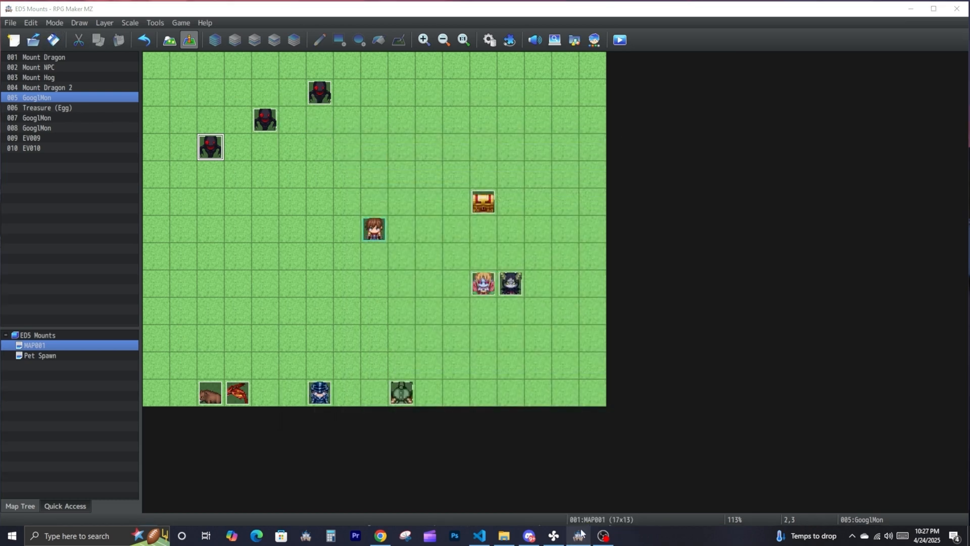
key("Escape")
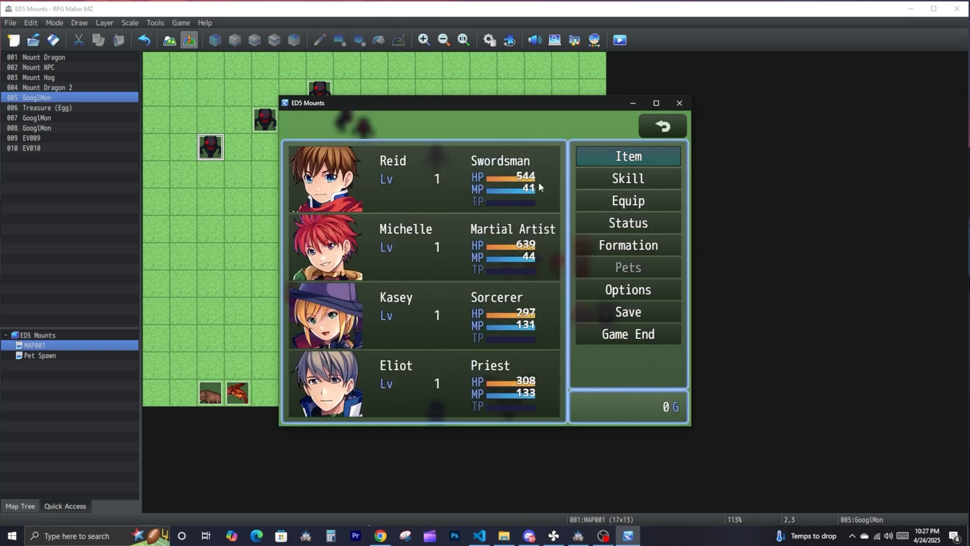
left_click(619, 162)
key("Escape")
key("Escape")
- Walk the party around the map until the egg hatches
left_click(404, 236)
left_click(398, 291)
left_click(460, 221)
left_click(414, 267)
left_click(438, 245)
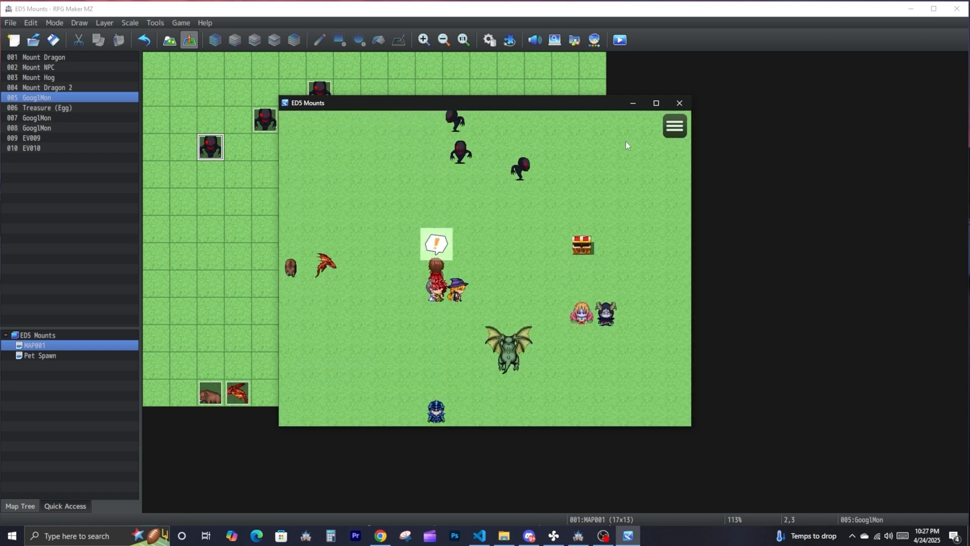
- Check the party's items, view the hatched pet's name and stats in the pet list, and return to the map
left_click(683, 132)
left_click(618, 161)
key("Escape")
left_click(628, 267)
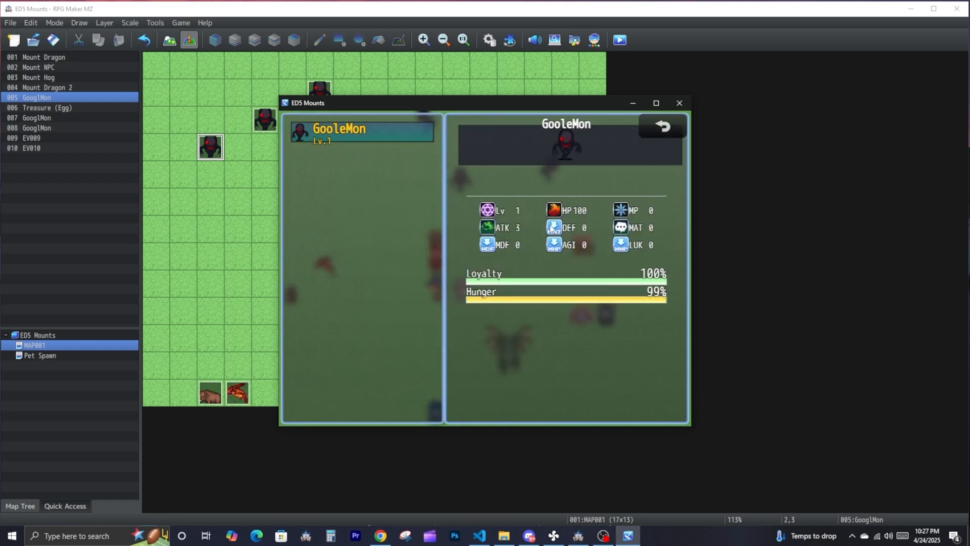
key("Escape")
key("Escape")
- Visit the blonde character beside the dark horned one to level up the pet, then review its name, sprite and stats
left_click(583, 317)
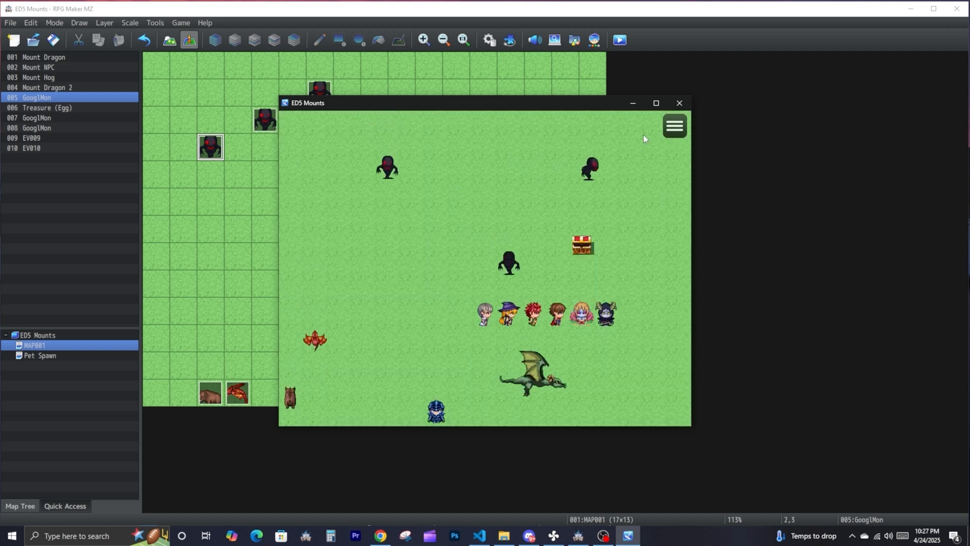
left_click(674, 126)
left_click(628, 267)
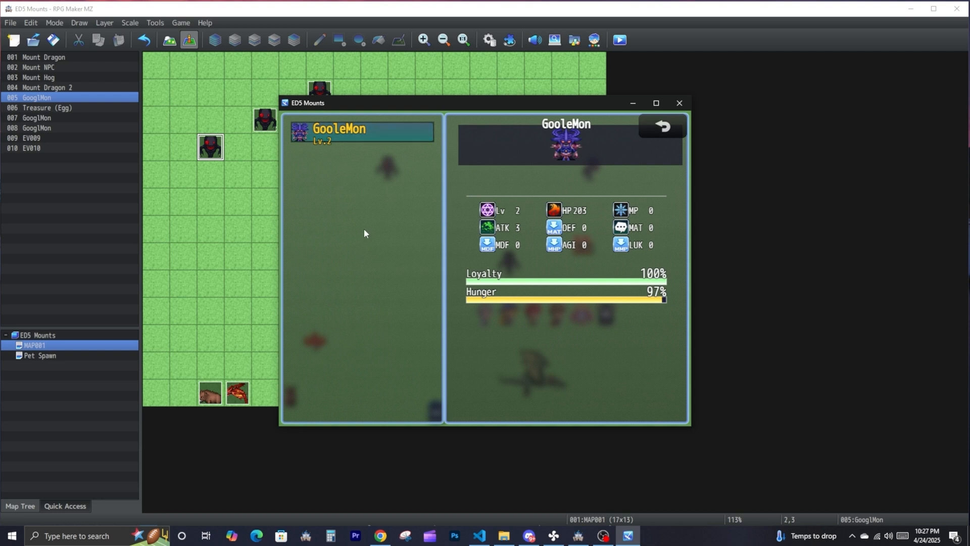
right_click(346, 263)
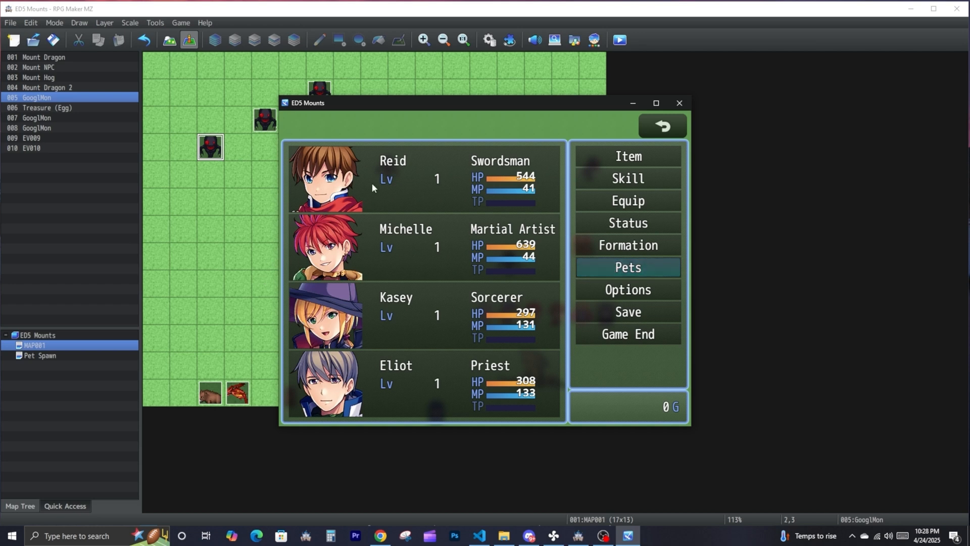
left_click(602, 535)
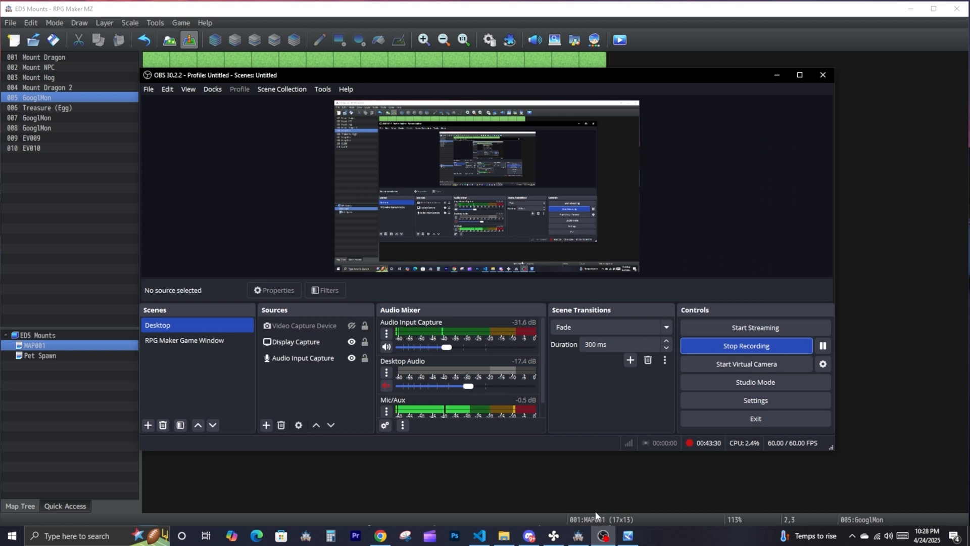